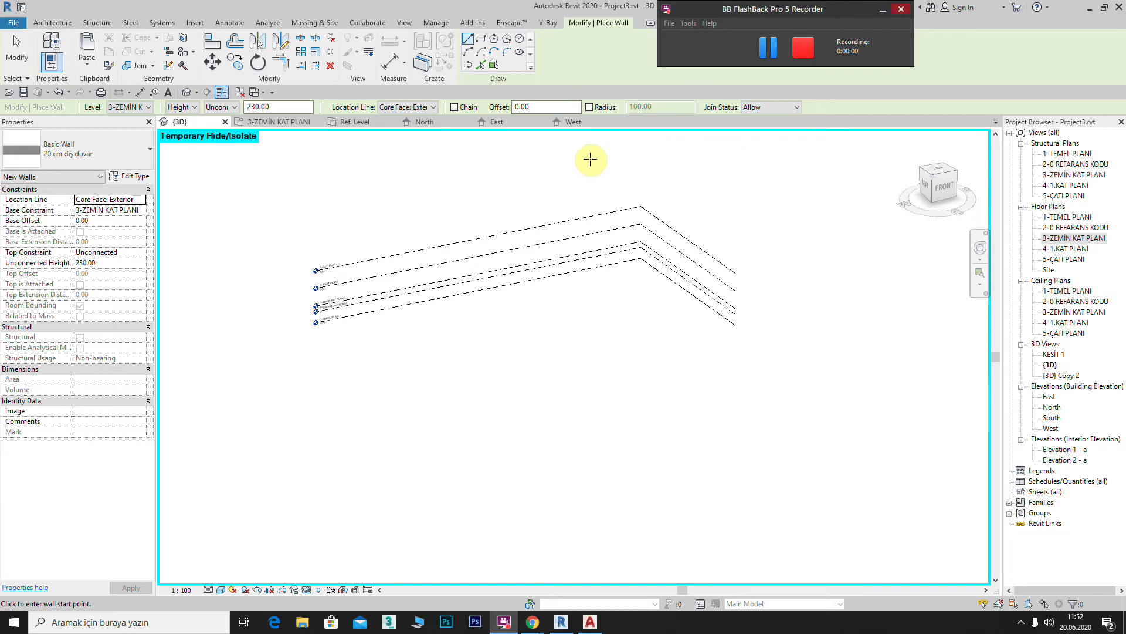
# - Minimize the recorder and zoom the 3D view while wall placement stays active
pyautogui.click(883, 11)
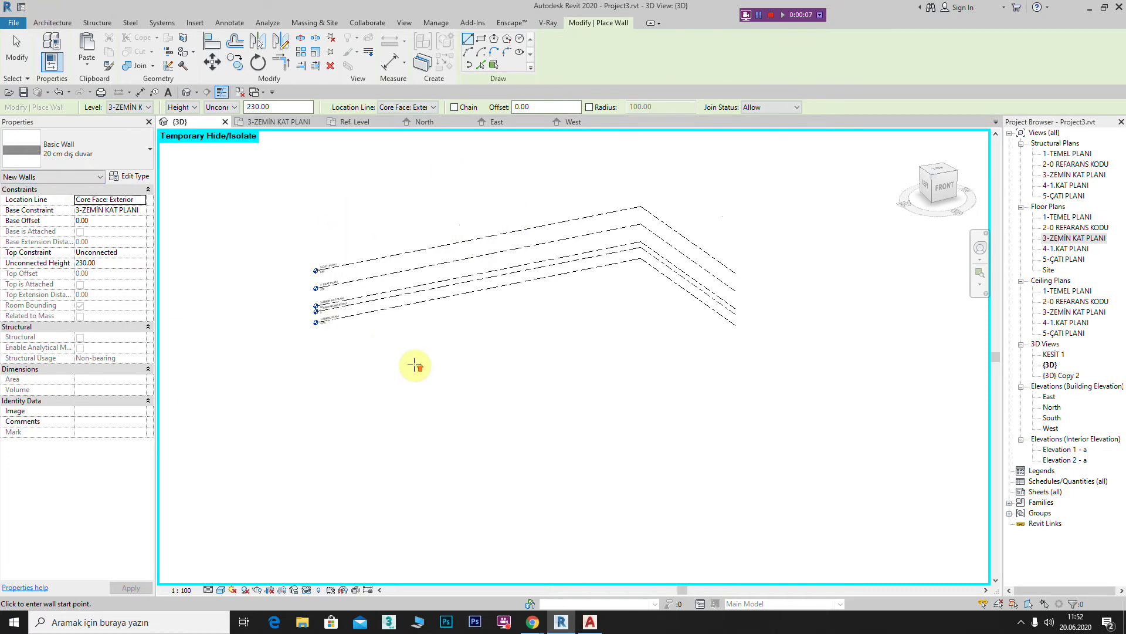
pyautogui.scroll(3, 415, 364)
pyautogui.scroll(-2, 515, 402)
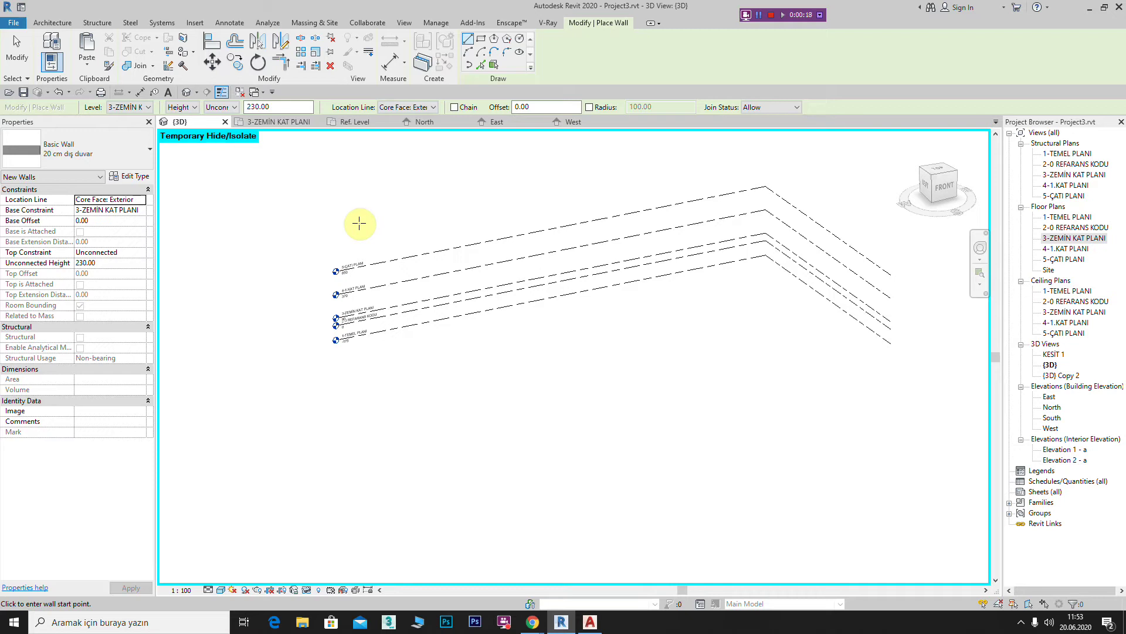
# - Switch the wall type in the Properties type selector to Curtain Wall
pyautogui.click(52, 24)
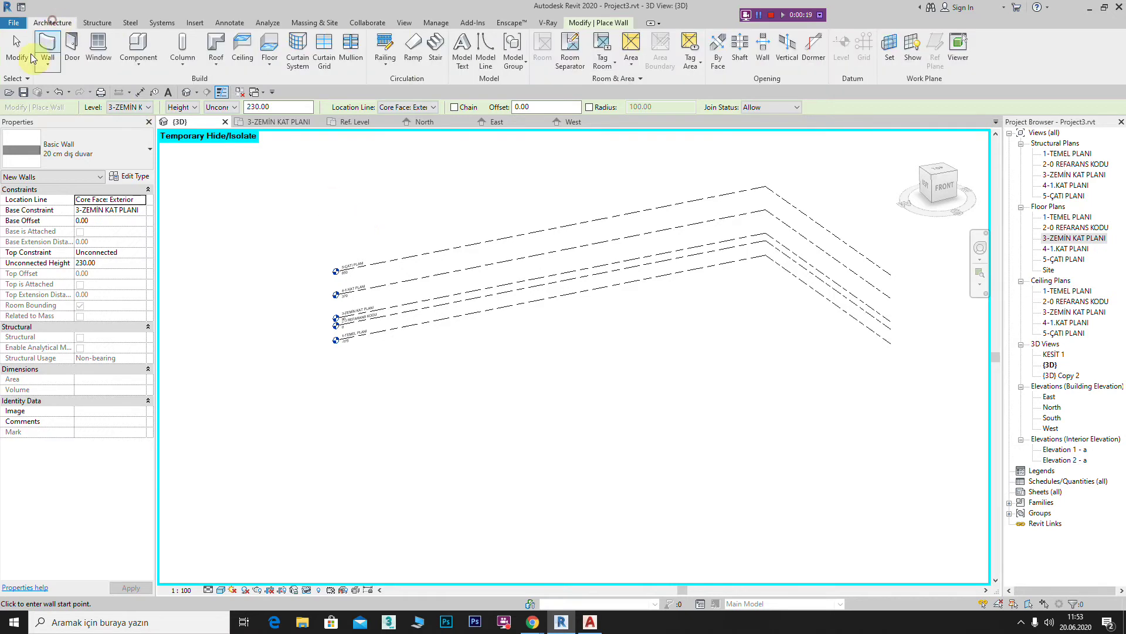
pyautogui.click(148, 157)
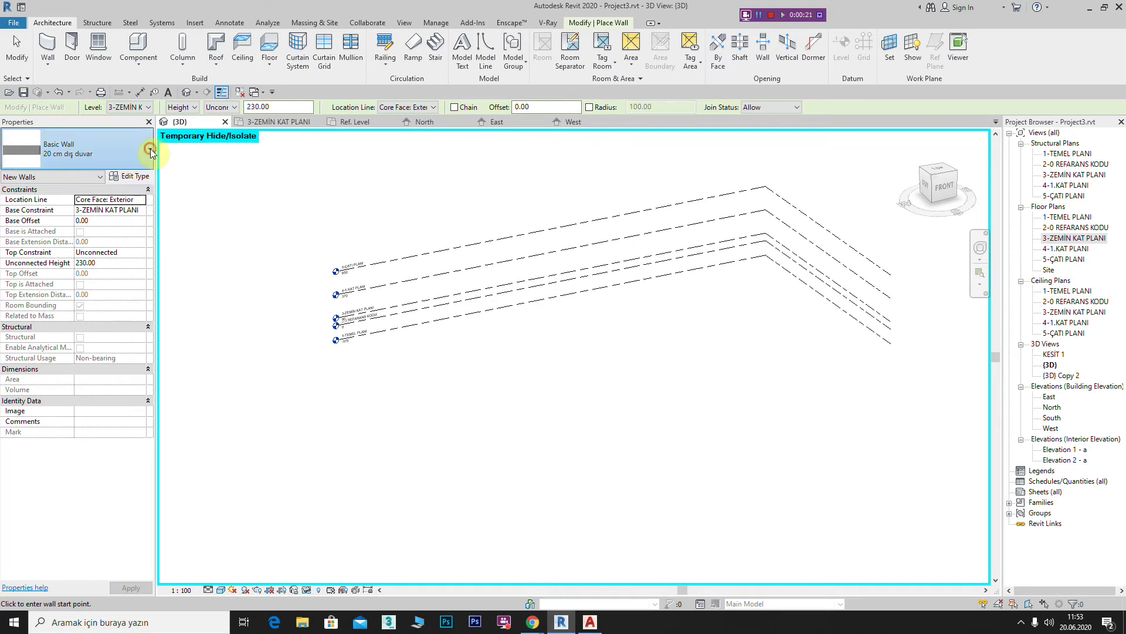
pyautogui.moveTo(157, 231); pyautogui.dragTo(159, 353)
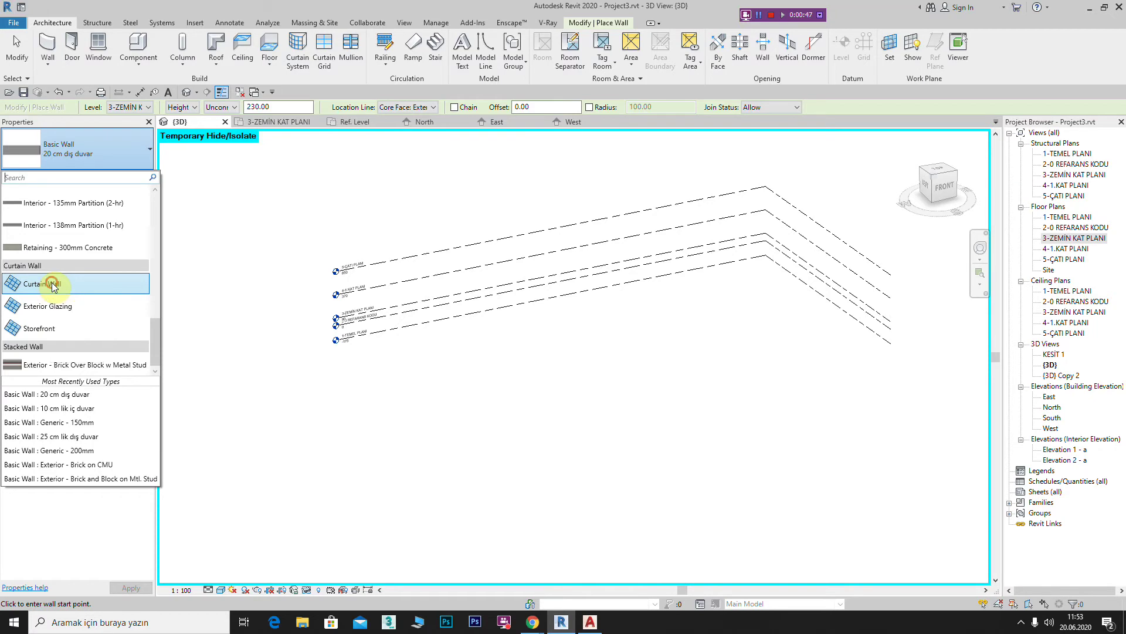
pyautogui.click(53, 286)
# - Draw a 350-long curtain wall from start to end point, then cancel the wall chain
pyautogui.click(364, 450)
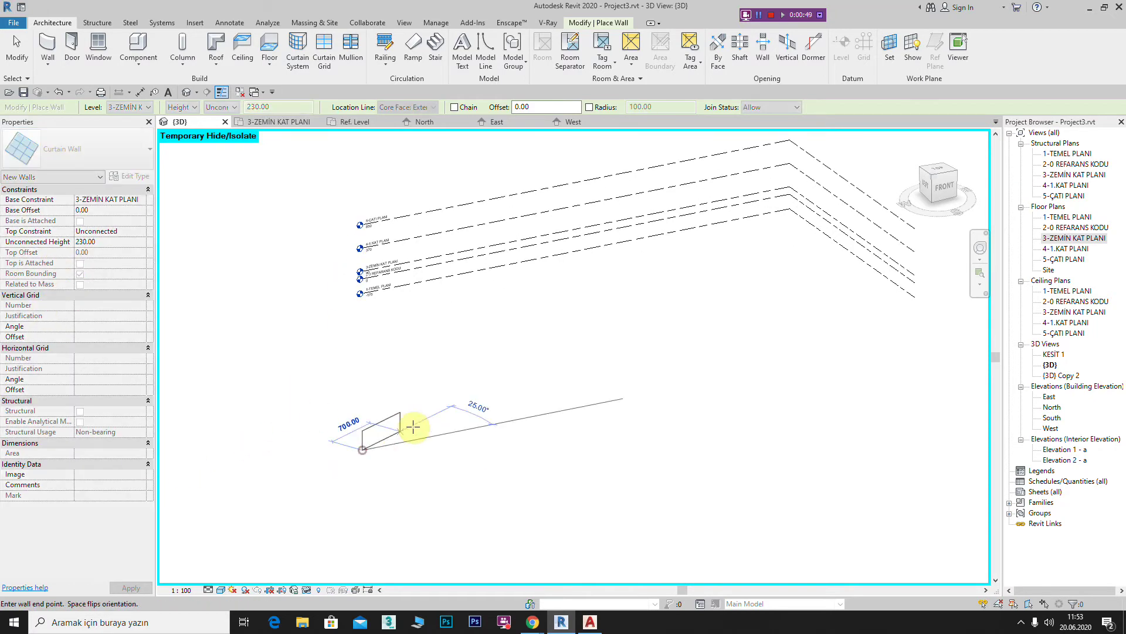
pyautogui.scroll(3, 435, 433)
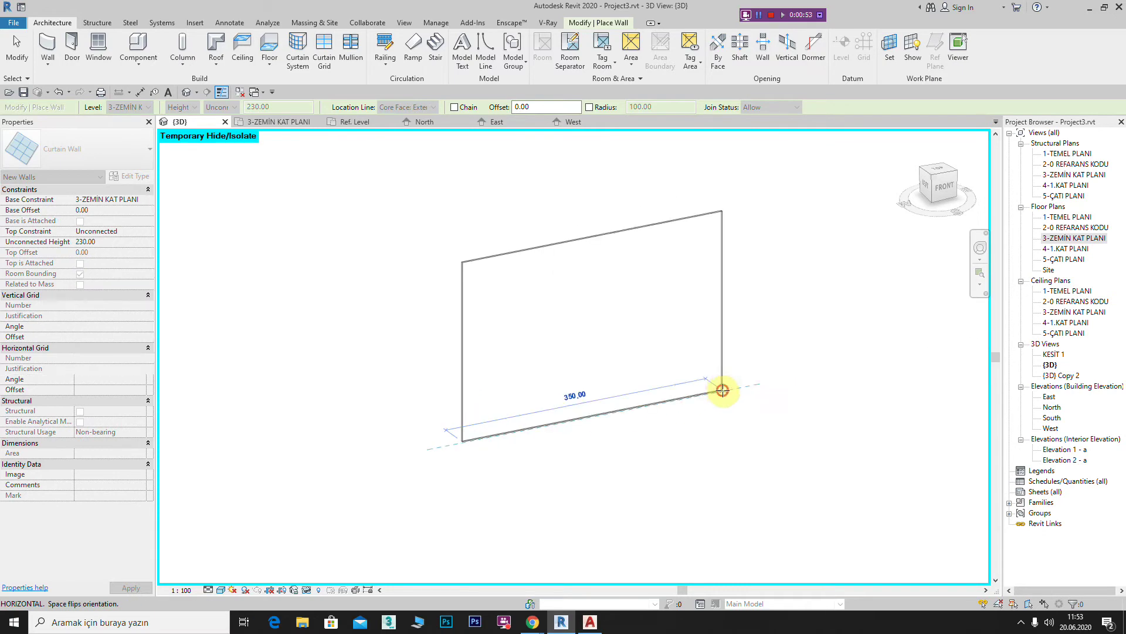
pyautogui.click(721, 390)
pyautogui.moveTo(722, 302)
pyautogui.keyDown('shift'); pyautogui.mouseDown(button='middle')
pyautogui.moveTo(742, 385)
pyautogui.moveTo(747, 339)
pyautogui.mouseUp(button='middle'); pyautogui.keyUp('shift')
pyautogui.rightClick(679, 329)
pyautogui.click(701, 335)
# - Orbit back to a front view of the wall and finish placing walls
pyautogui.moveTo(643, 378)
pyautogui.keyDown('shift'); pyautogui.mouseDown(button='middle')
pyautogui.moveTo(512, 392)
pyautogui.moveTo(541, 368)
pyautogui.moveTo(365, 246)
pyautogui.mouseUp(button='middle'); pyautogui.keyUp('shift')
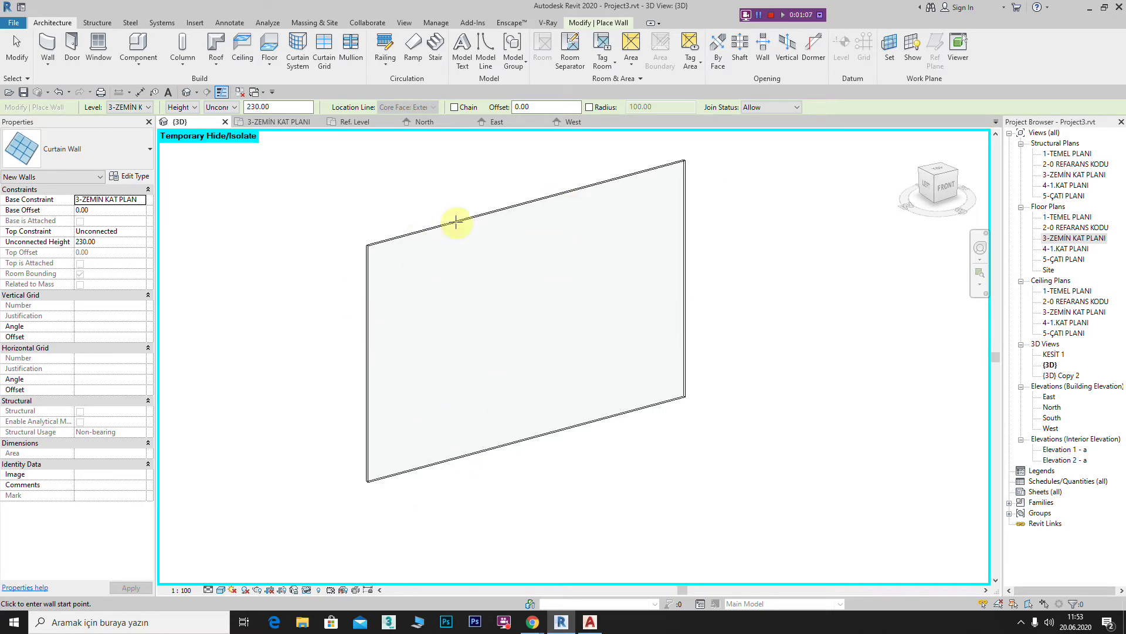
pyautogui.scroll(-2, 520, 356)
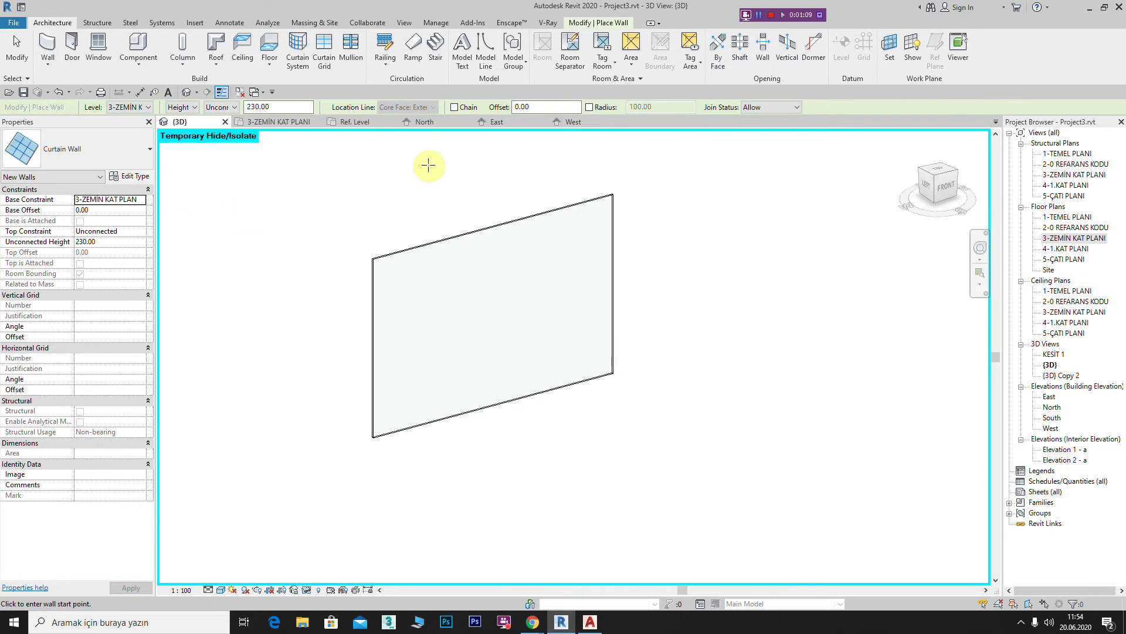
pyautogui.rightClick(299, 196)
pyautogui.click(333, 204)
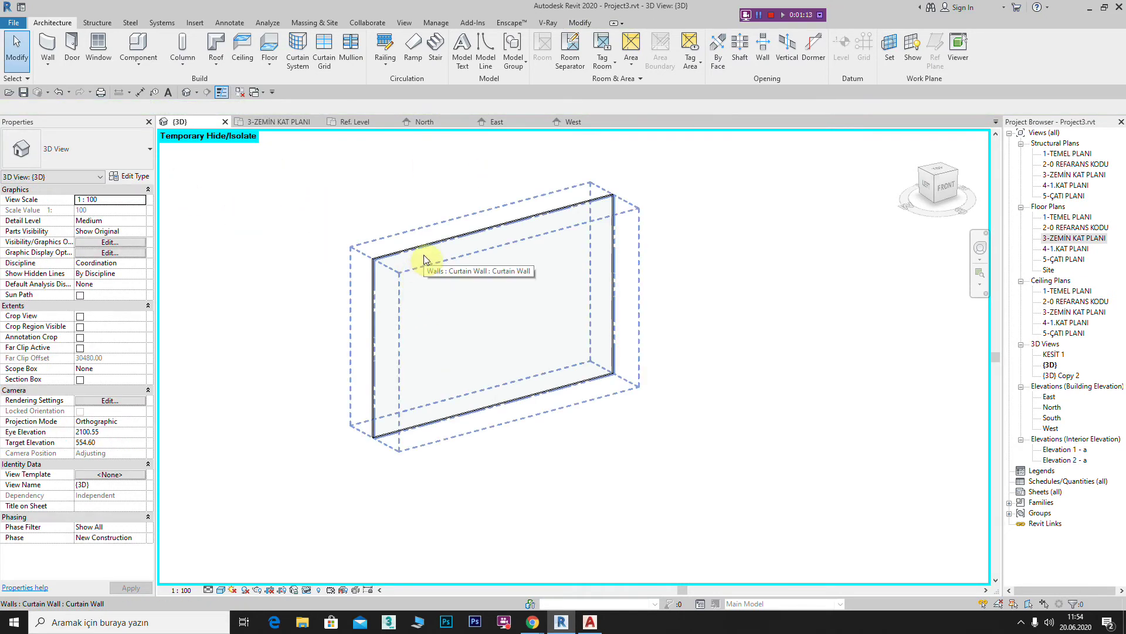
# - Select the curtain wall, try a 50 base offset, then reset it
pyautogui.click(524, 238)
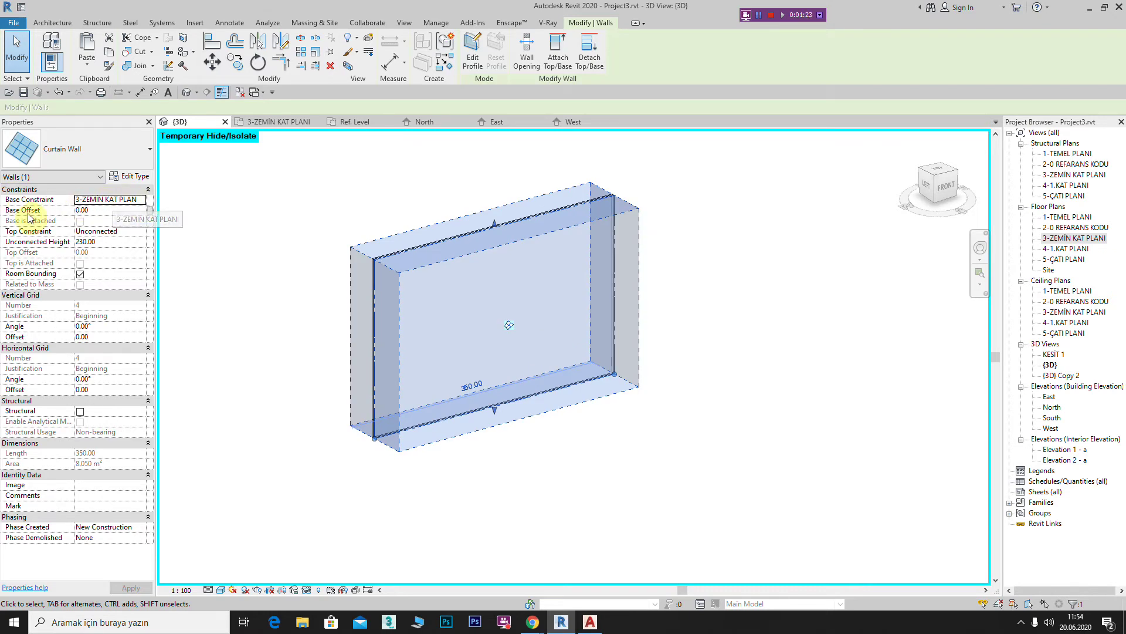
pyautogui.click(107, 210)
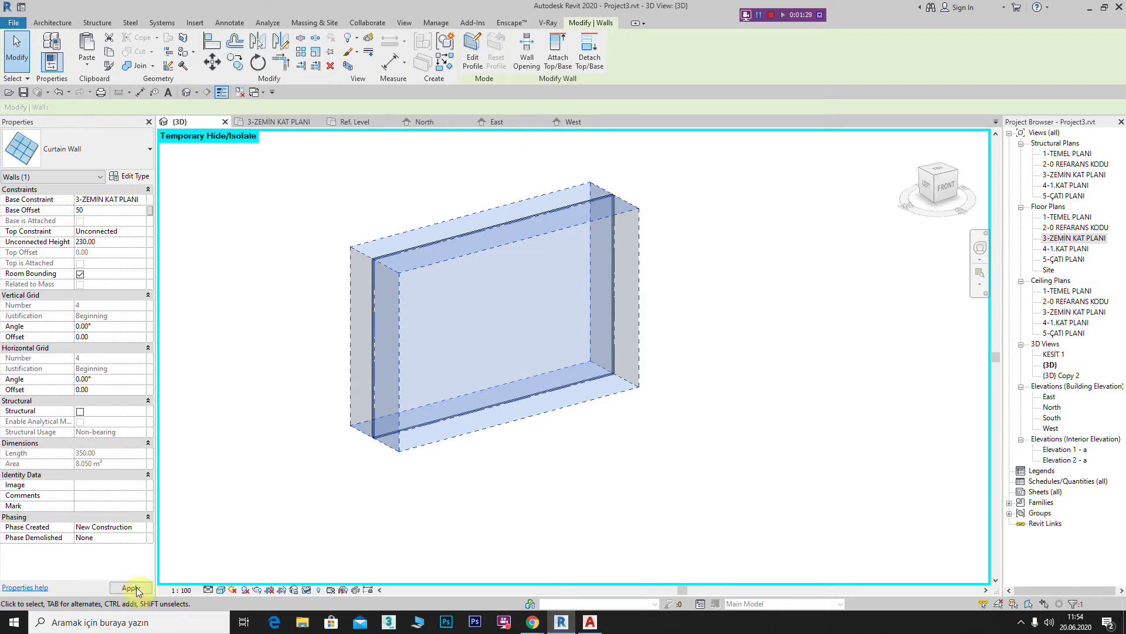
pyautogui.click(130, 587)
pyautogui.click(116, 212)
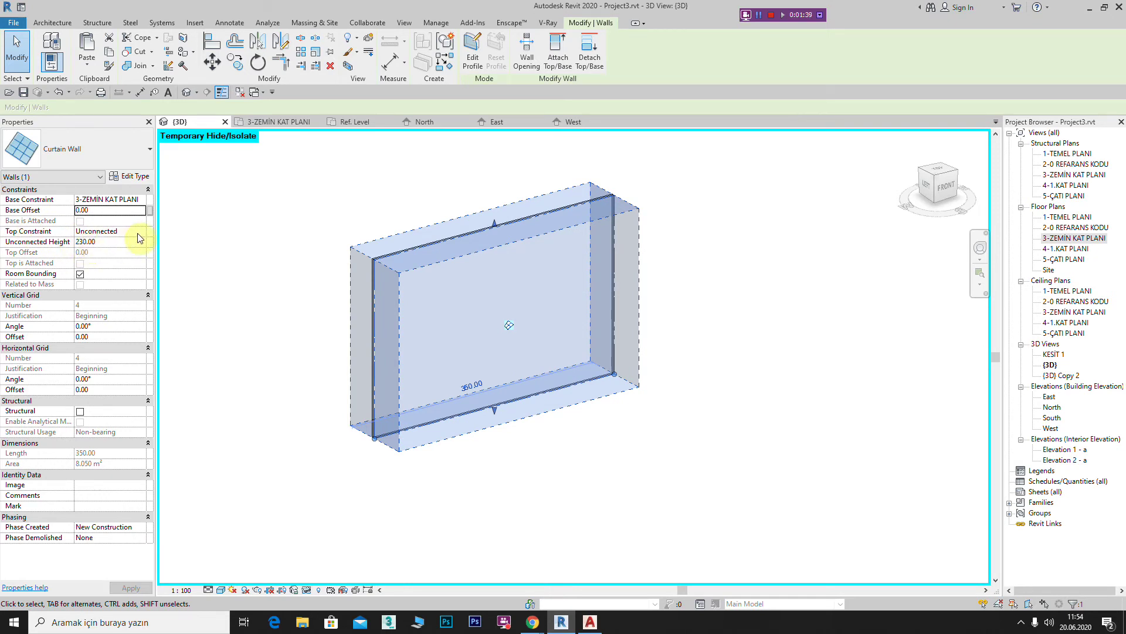
# - Set unconnected height to 280 and top constraint to Up to level: 4-1.KAT PLANI
pyautogui.click(104, 243)
pyautogui.write('280')
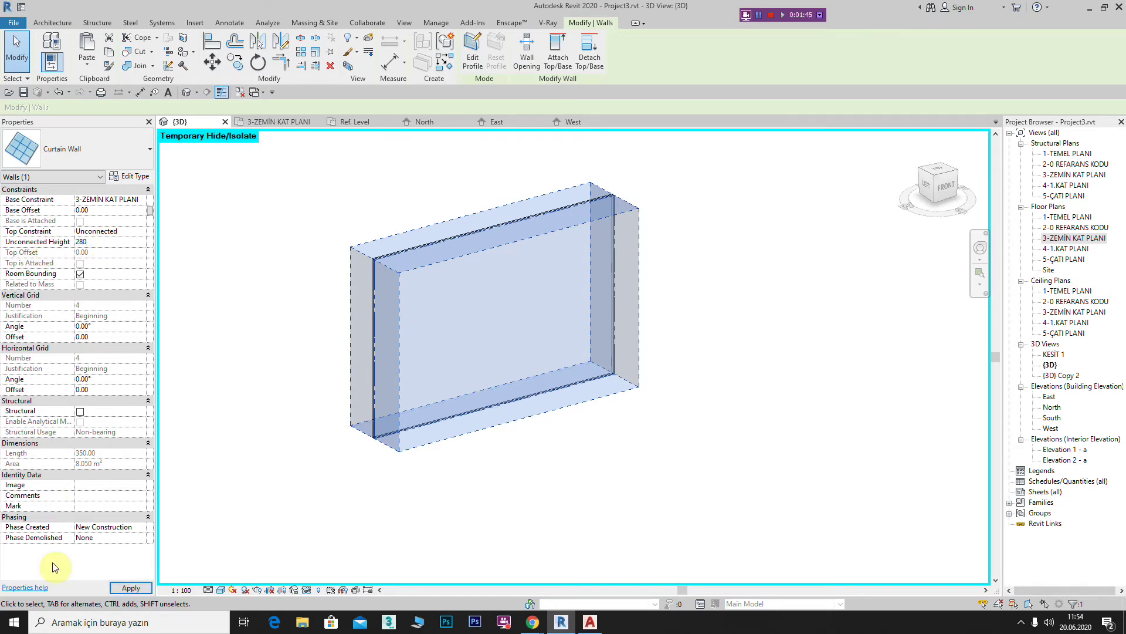
pyautogui.click(130, 588)
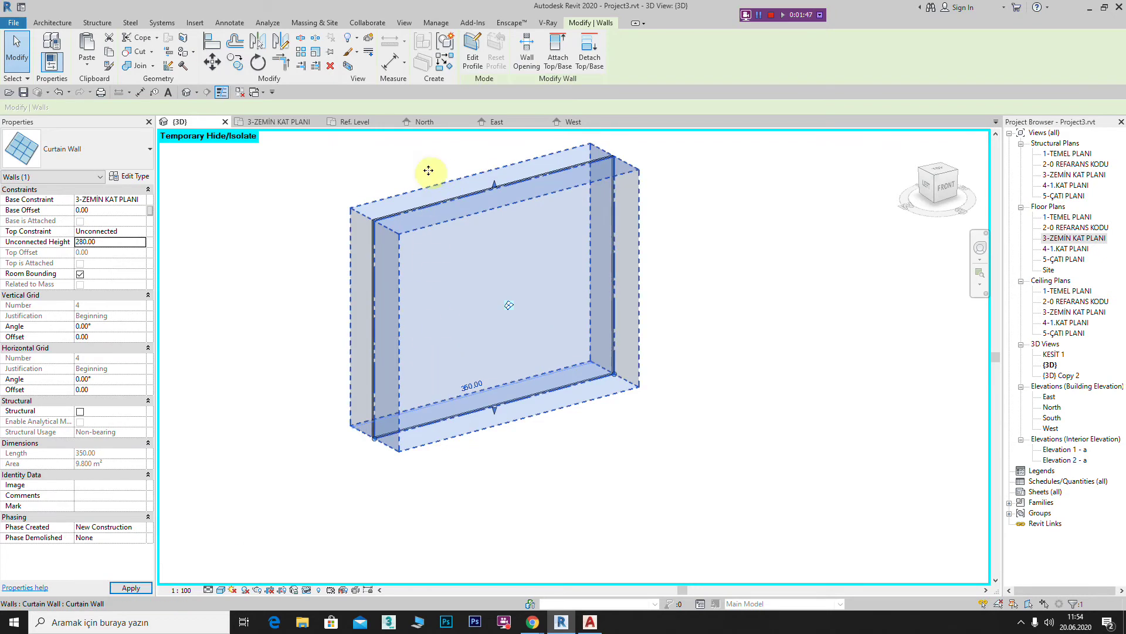
pyautogui.click(141, 233)
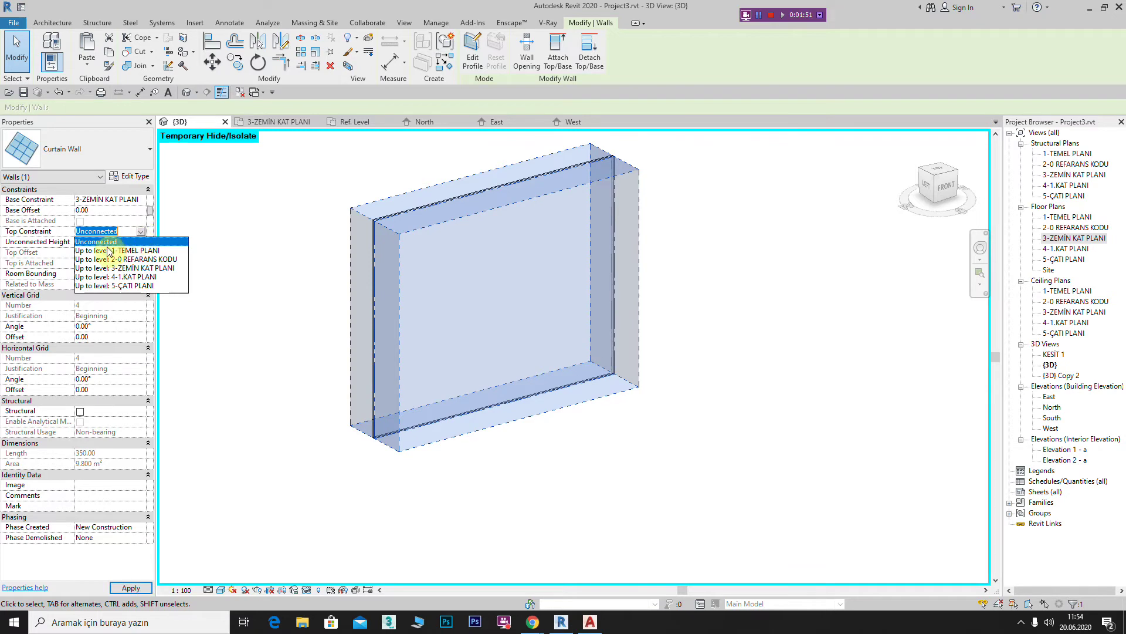
pyautogui.click(139, 279)
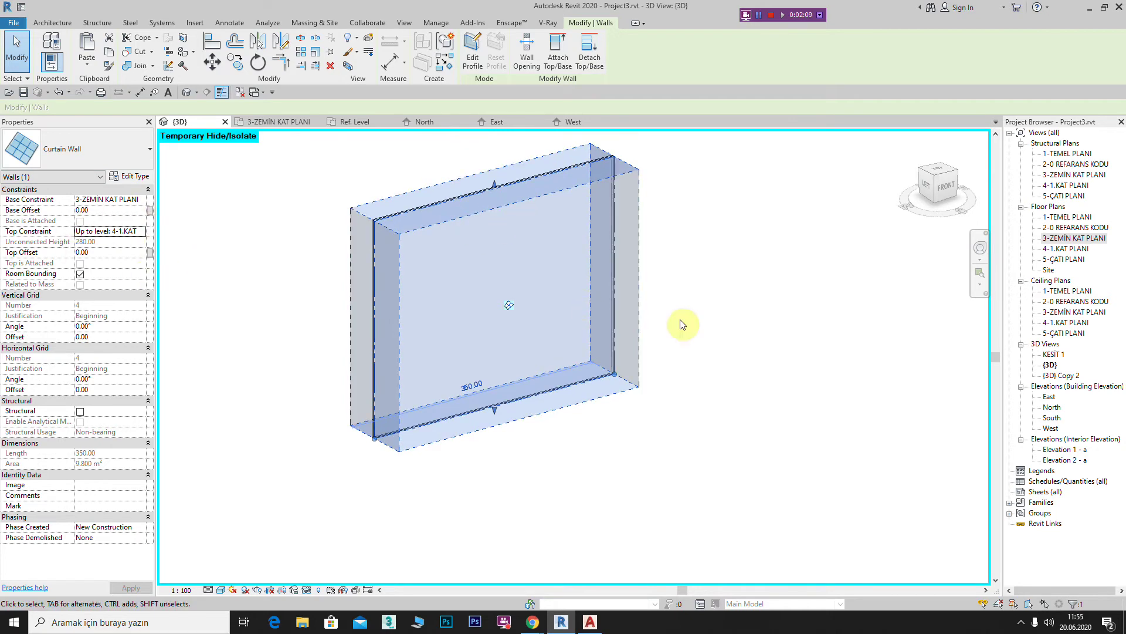
pyautogui.click(726, 224)
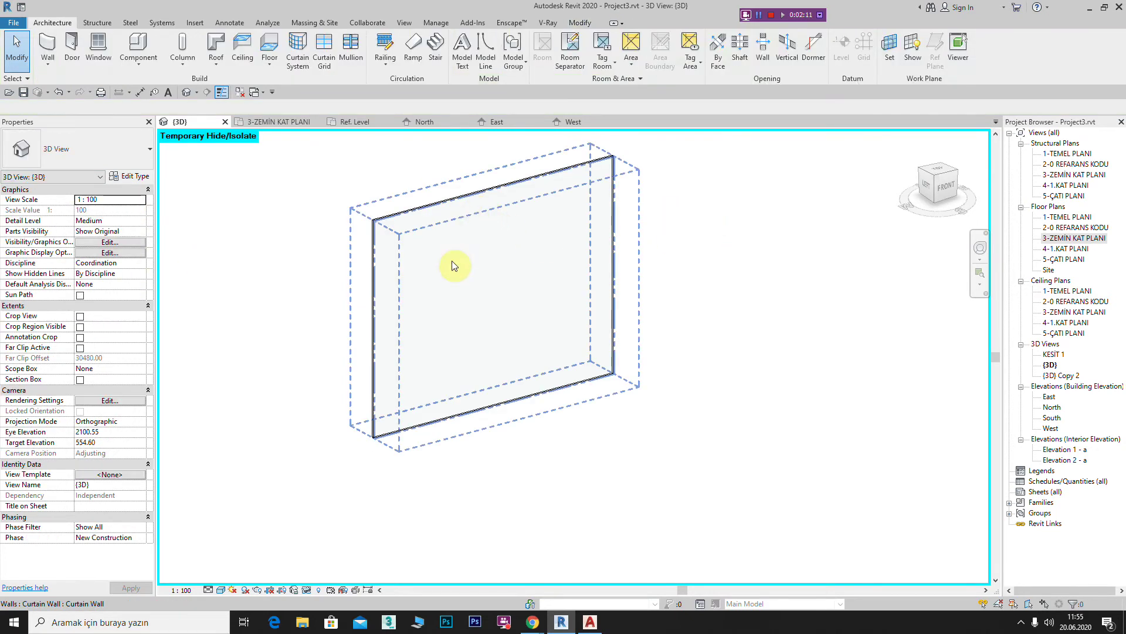
pyautogui.click(443, 229)
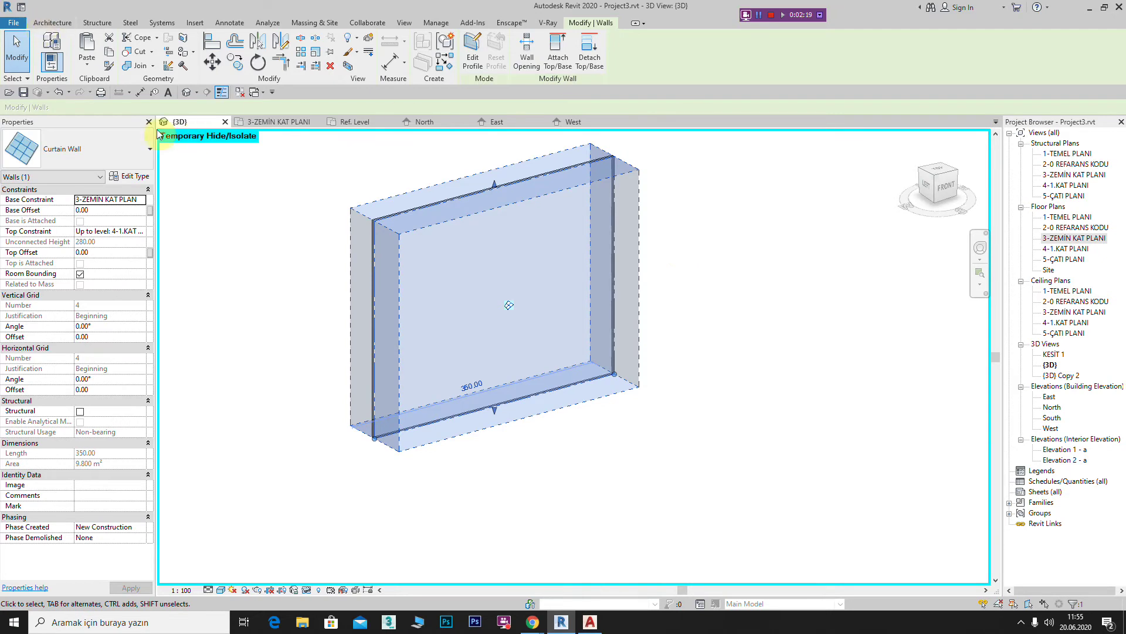
# - Start Curtain Grid and place a vertical grid line across the wall
pyautogui.click(243, 201)
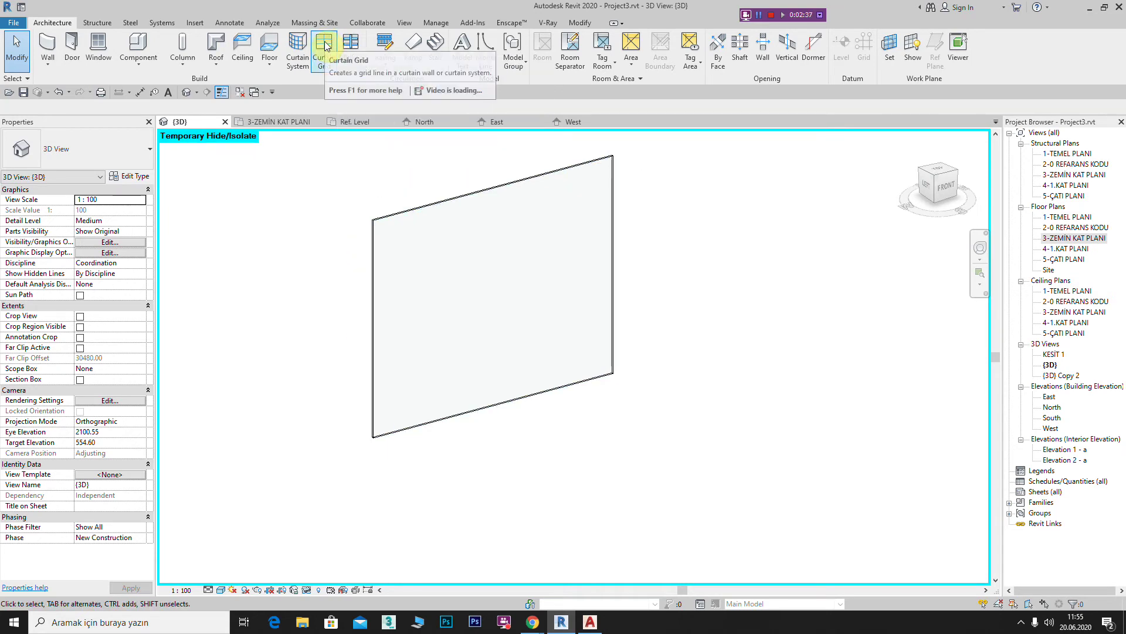
pyautogui.moveTo(324, 49)
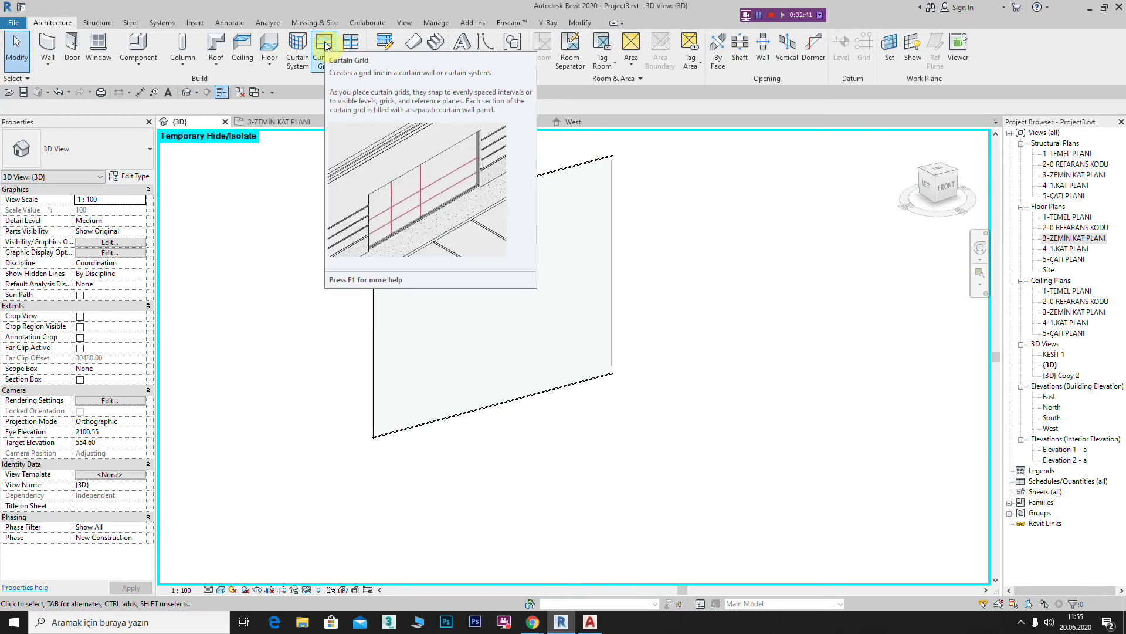
pyautogui.click(325, 44)
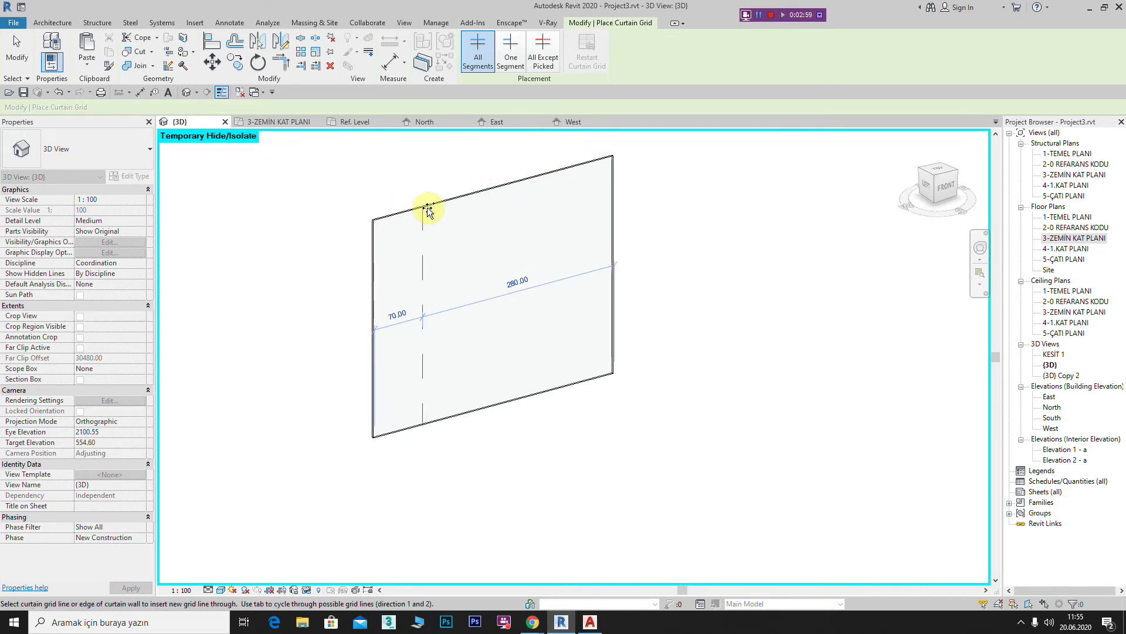
pyautogui.click(495, 188)
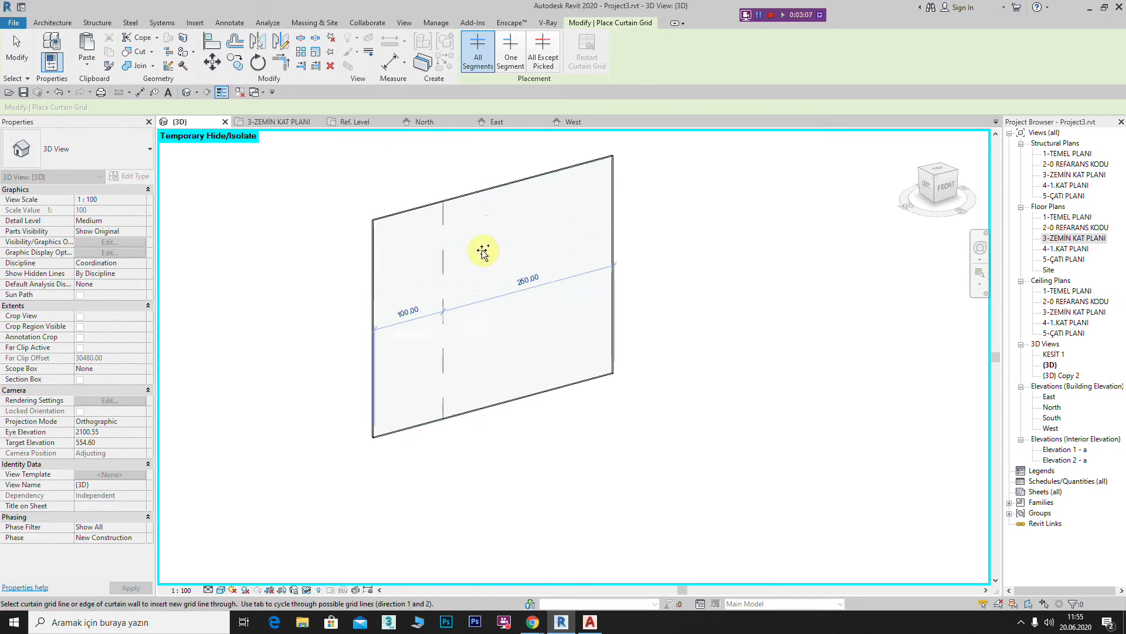
# - Place a horizontal grid line across the curtain wall, spaced 100.00 apart
pyautogui.click(374, 281)
pyautogui.scroll(3, 384, 325)
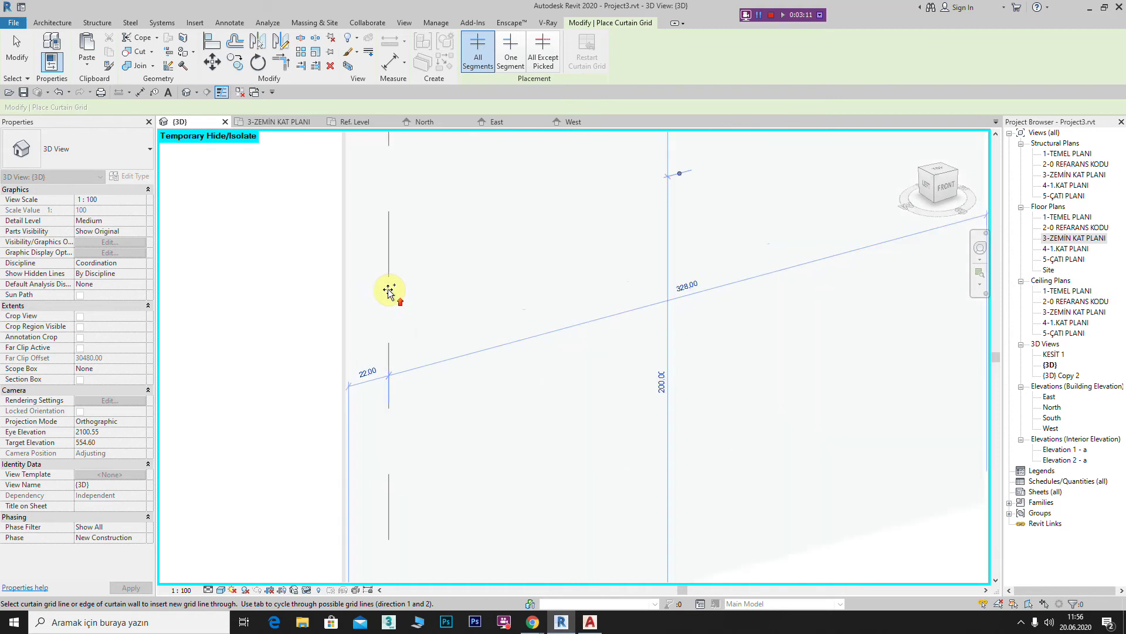
pyautogui.scroll(2, 390, 296)
pyautogui.scroll(-2, 382, 329)
pyautogui.scroll(-1, 384, 382)
pyautogui.scroll(-1, 369, 443)
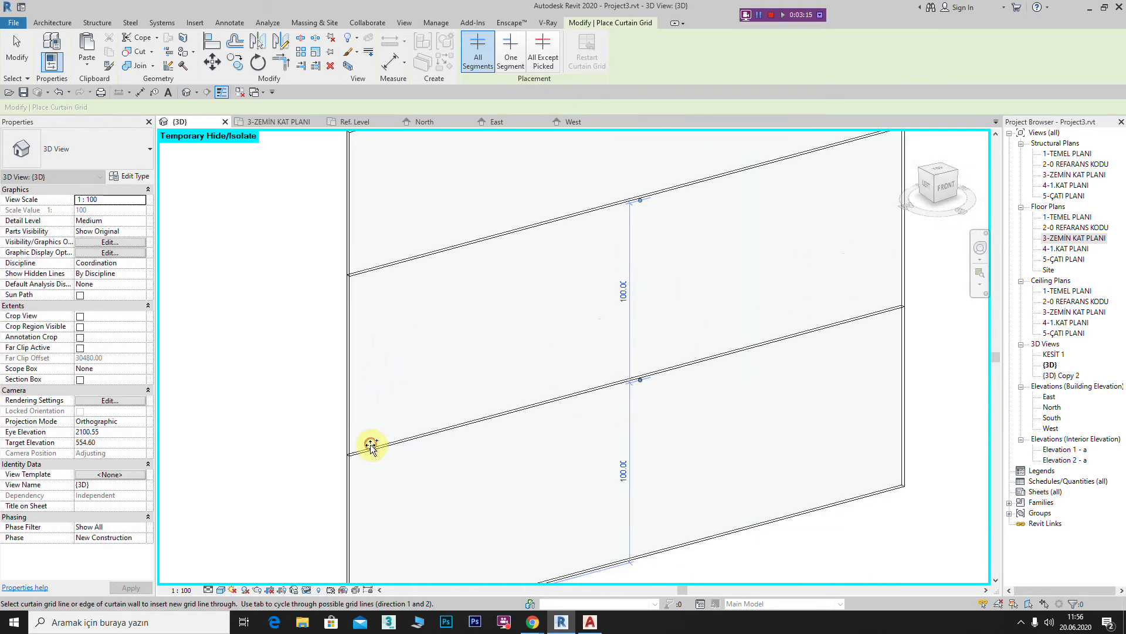
pyautogui.scroll(-2, 411, 399)
# - Add further vertical grid lines along the wall's top edge, including one at a panel midpoint
pyautogui.click(480, 202)
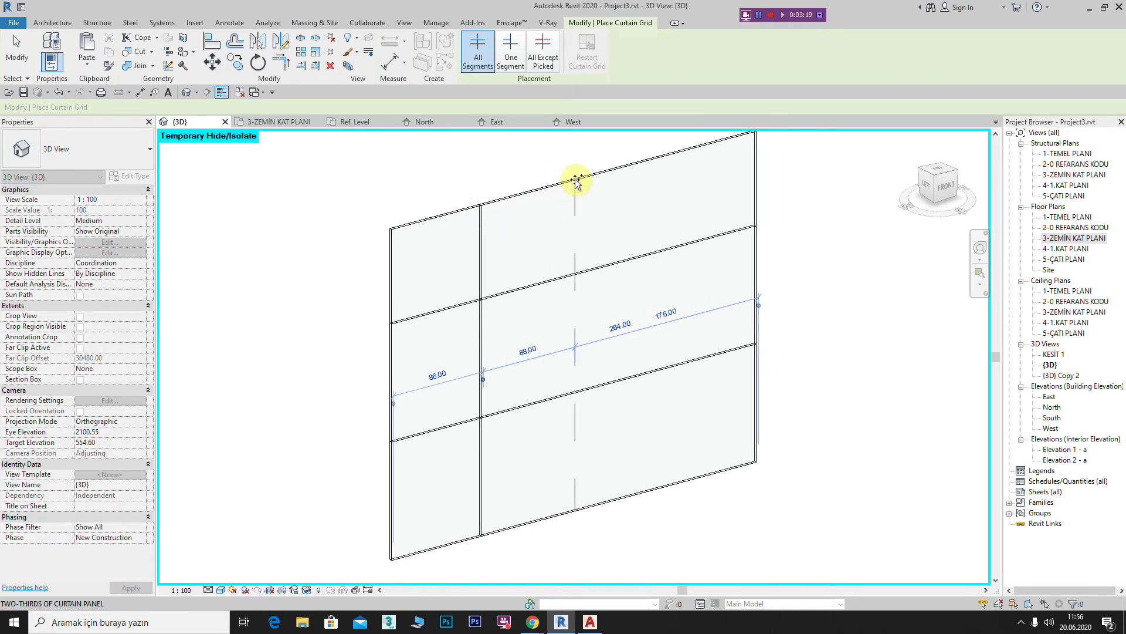
pyautogui.click(577, 180)
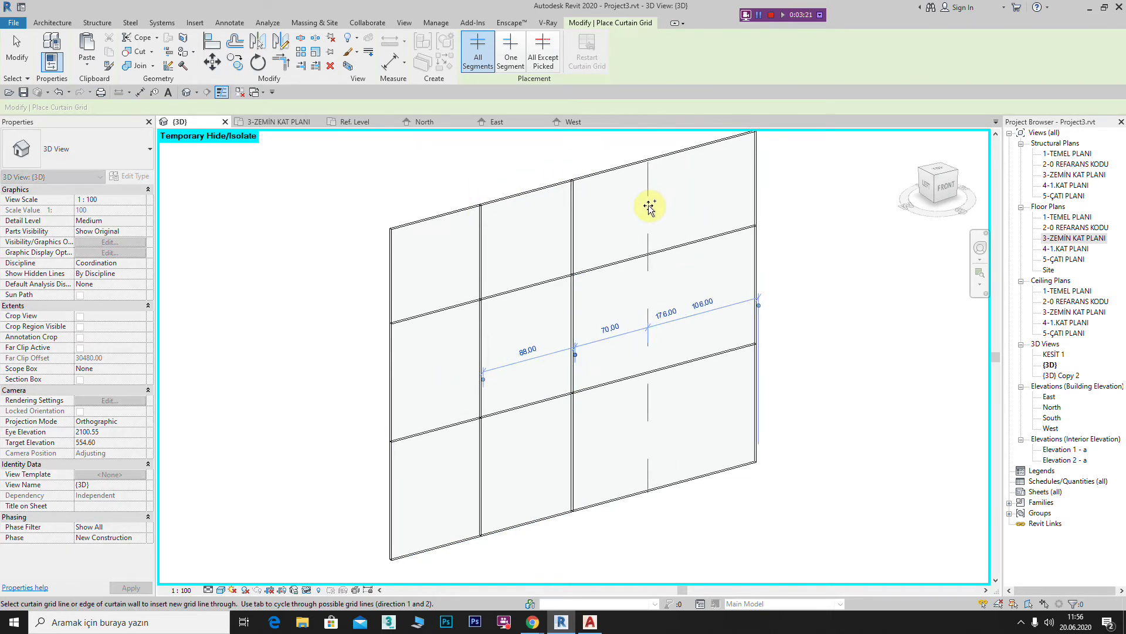
pyautogui.scroll(1, 570, 270)
pyautogui.click(570, 270)
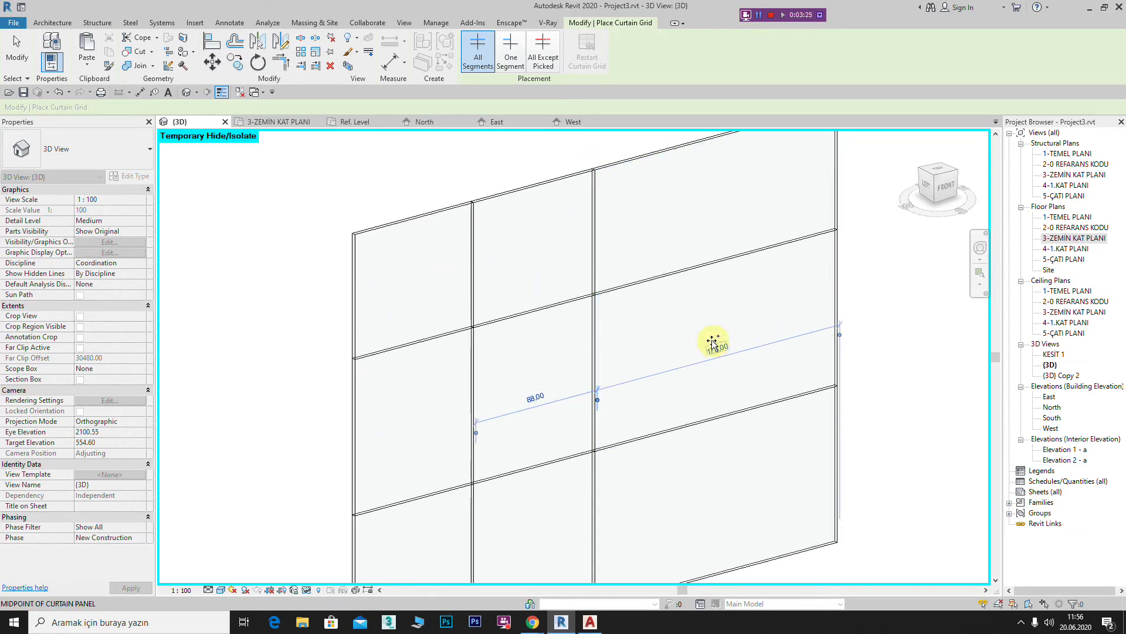
pyautogui.moveTo(574, 295); pyautogui.dragTo(516, 261, button='middle')
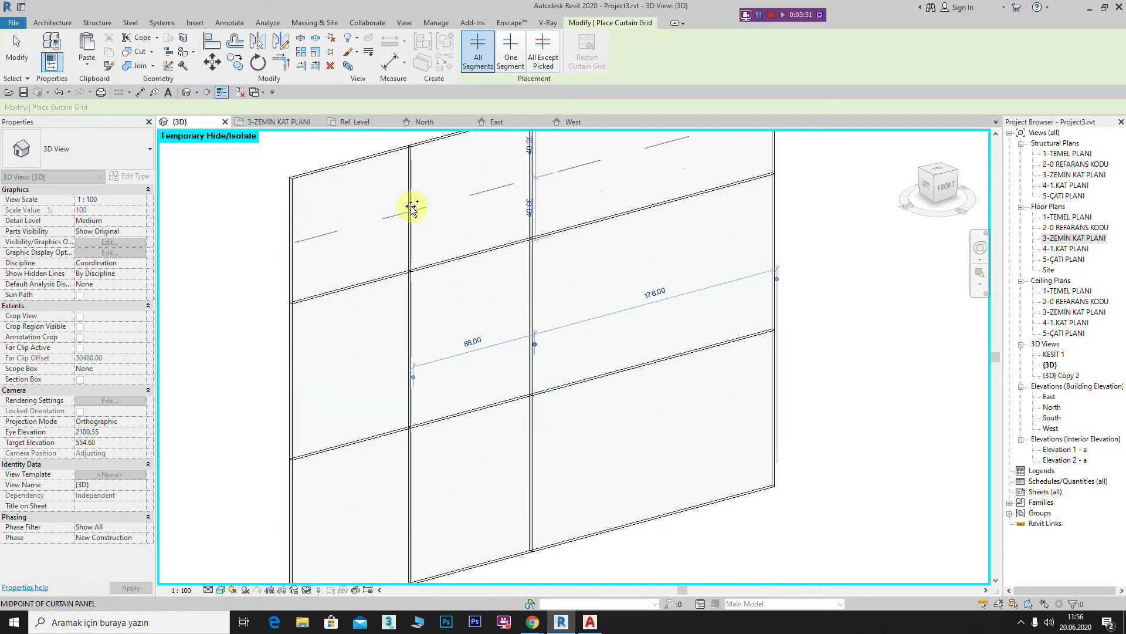
# - With One Segment placement, add single grid segments in an upper panel and a lower-right panel
pyautogui.click(511, 47)
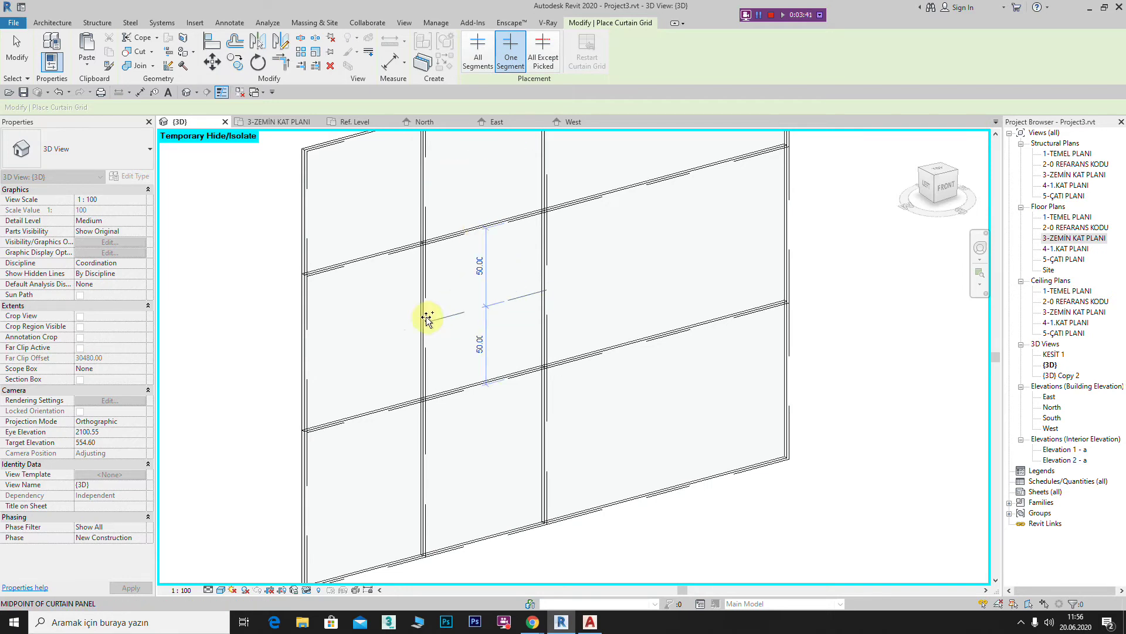
pyautogui.moveTo(619, 354); pyautogui.dragTo(509, 302, button='middle')
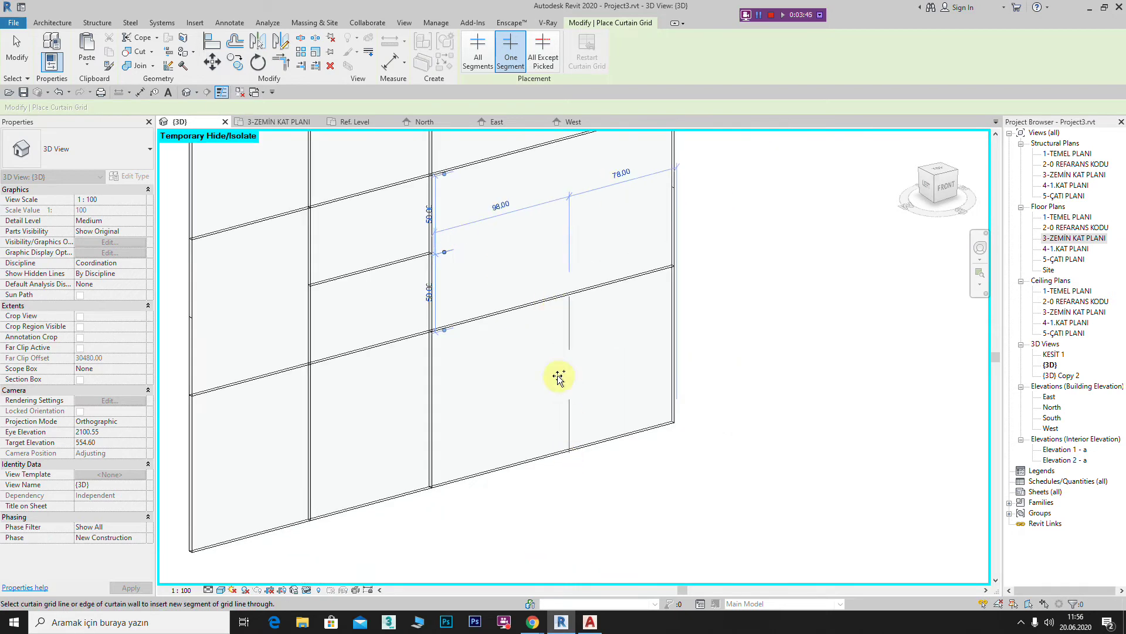
pyautogui.click(555, 296)
pyautogui.moveTo(551, 322); pyautogui.dragTo(558, 346, button='middle')
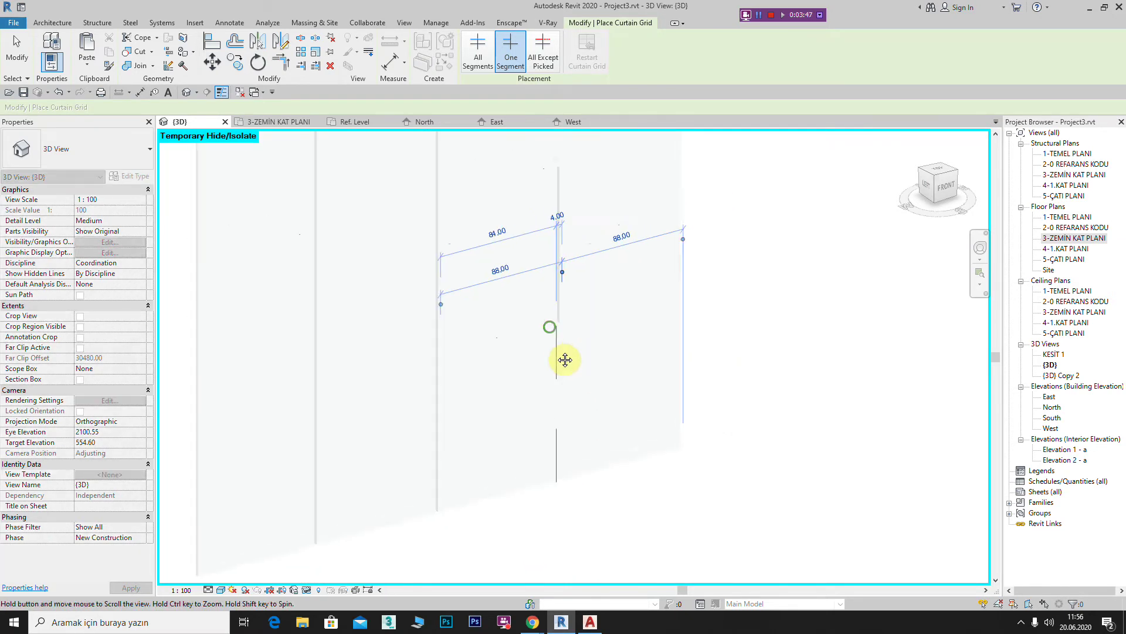
pyautogui.click(580, 328)
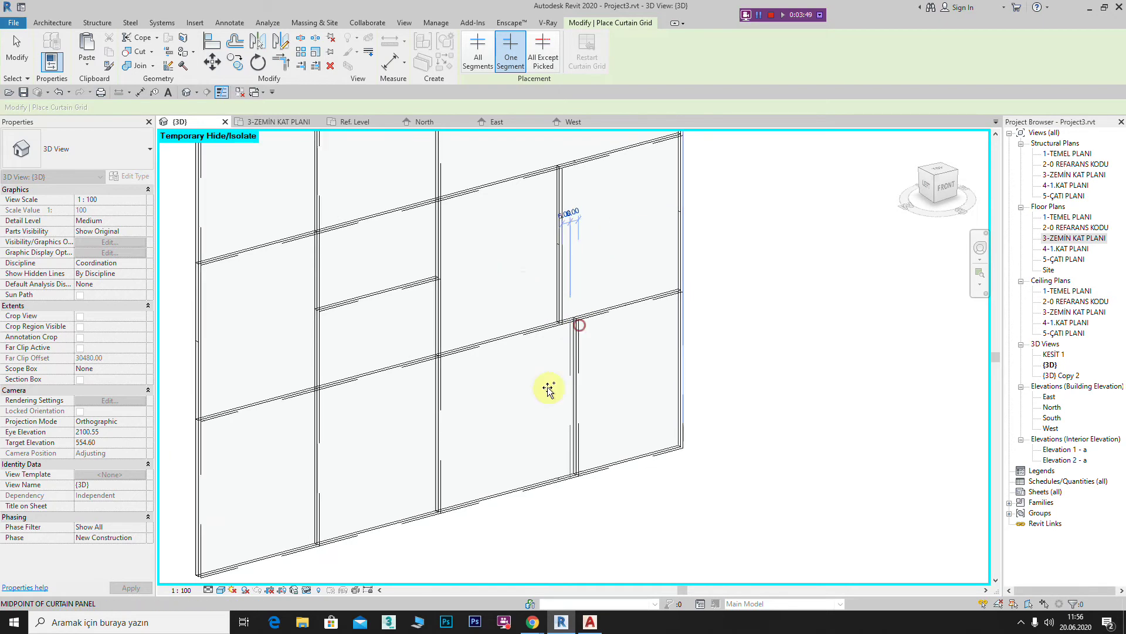
pyautogui.scroll(-2, 581, 398)
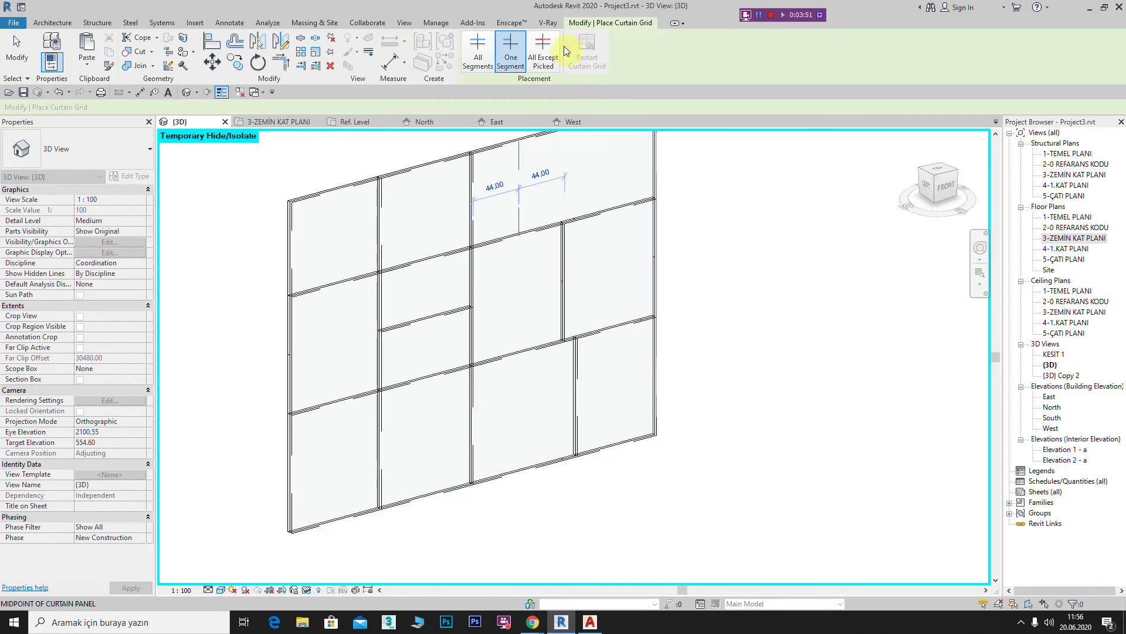
pyautogui.moveTo(490, 201); pyautogui.dragTo(490, 239, button='middle')
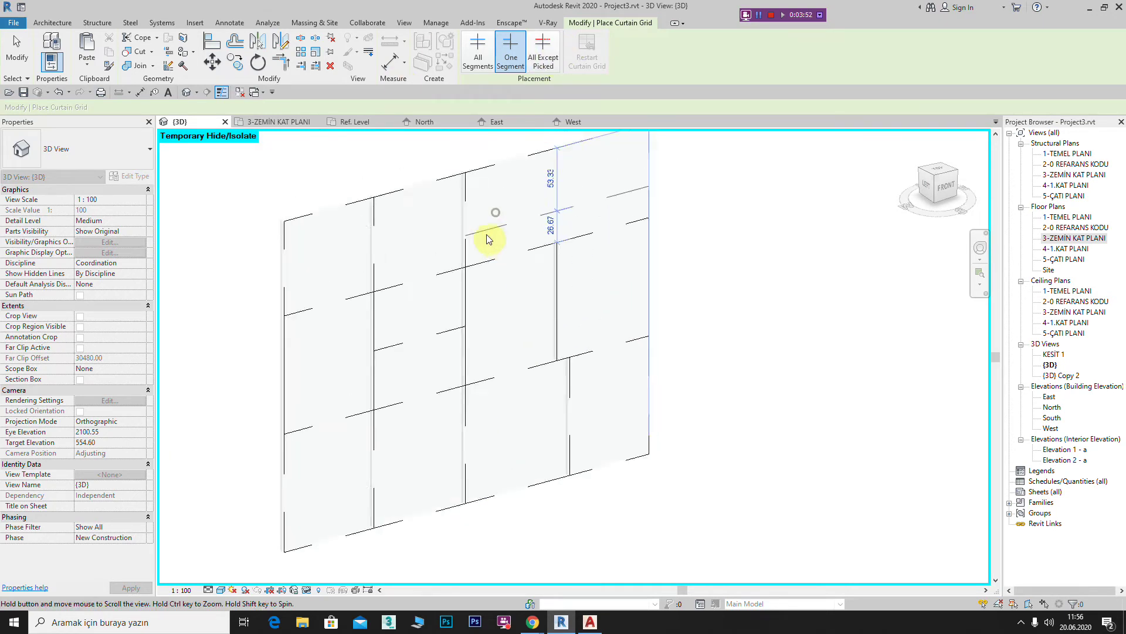
# - Use All Except Picked to place a horizontal grid line across the top panels, then exit with Esc
pyautogui.click(547, 46)
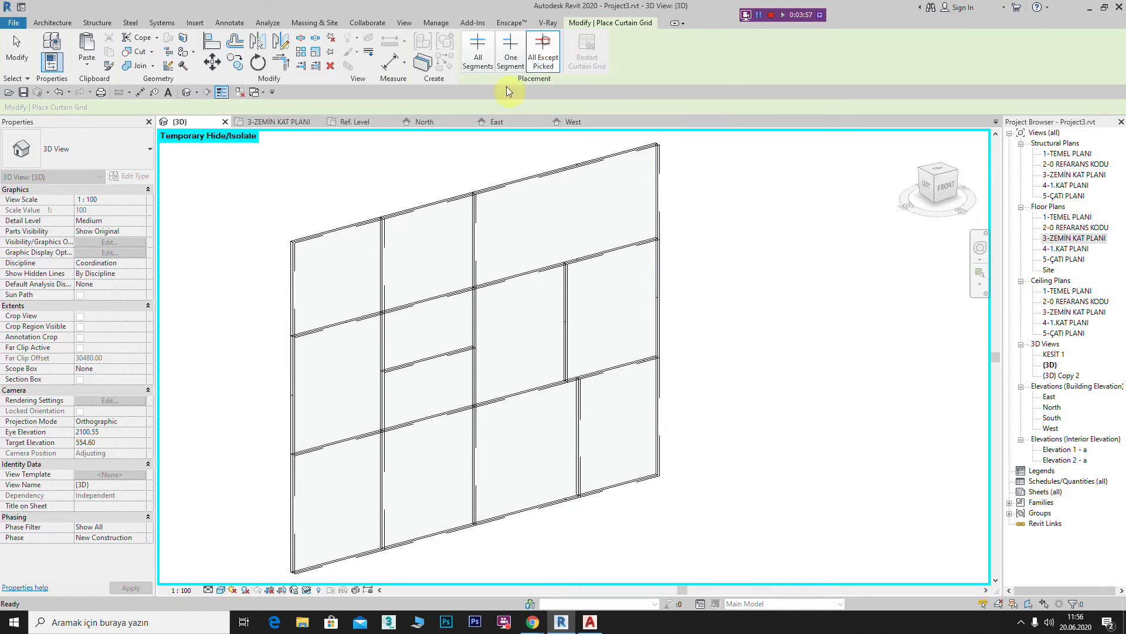
pyautogui.click(303, 294)
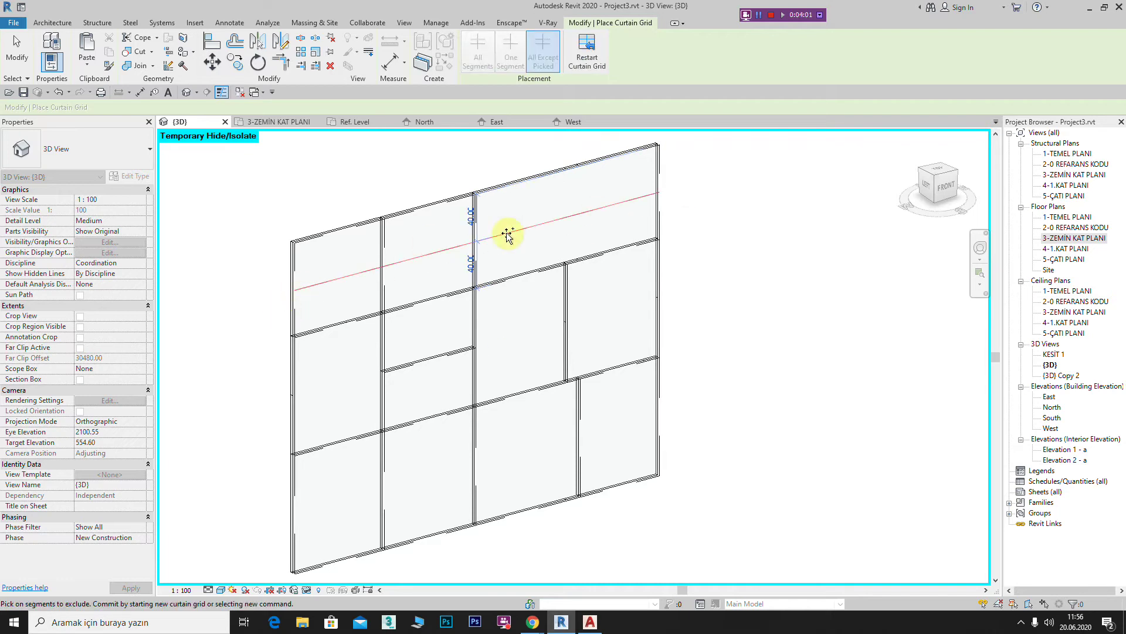
pyautogui.scroll(1, 463, 249)
pyautogui.scroll(1, 434, 288)
pyautogui.scroll(1, 469, 293)
pyautogui.scroll(1, 399, 282)
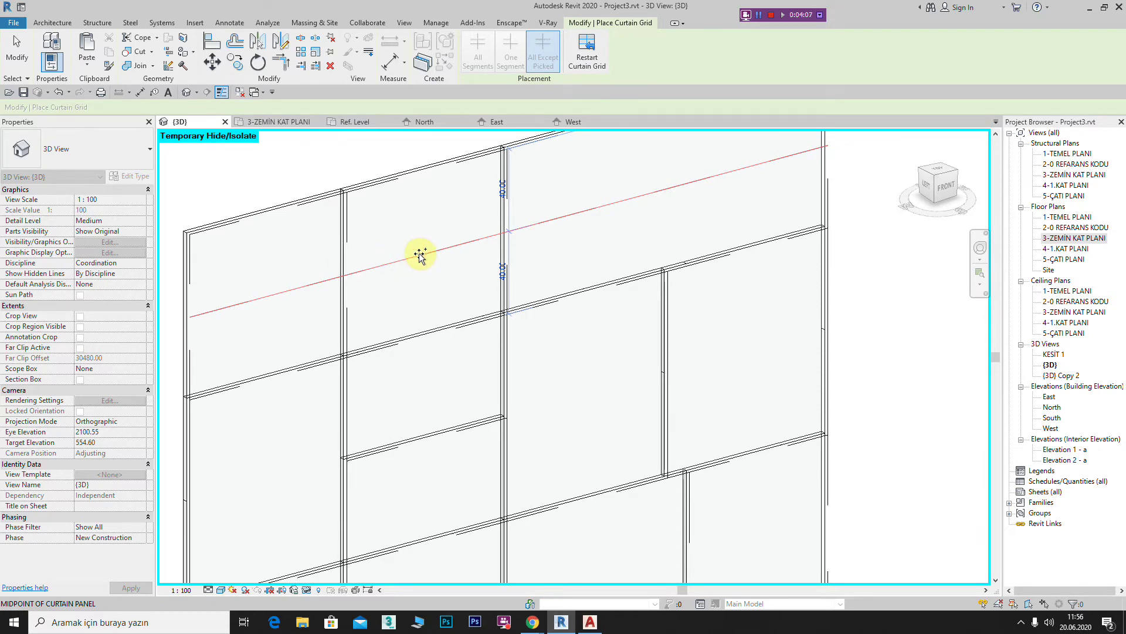
pyautogui.moveTo(512, 269); pyautogui.dragTo(575, 279, button='middle')
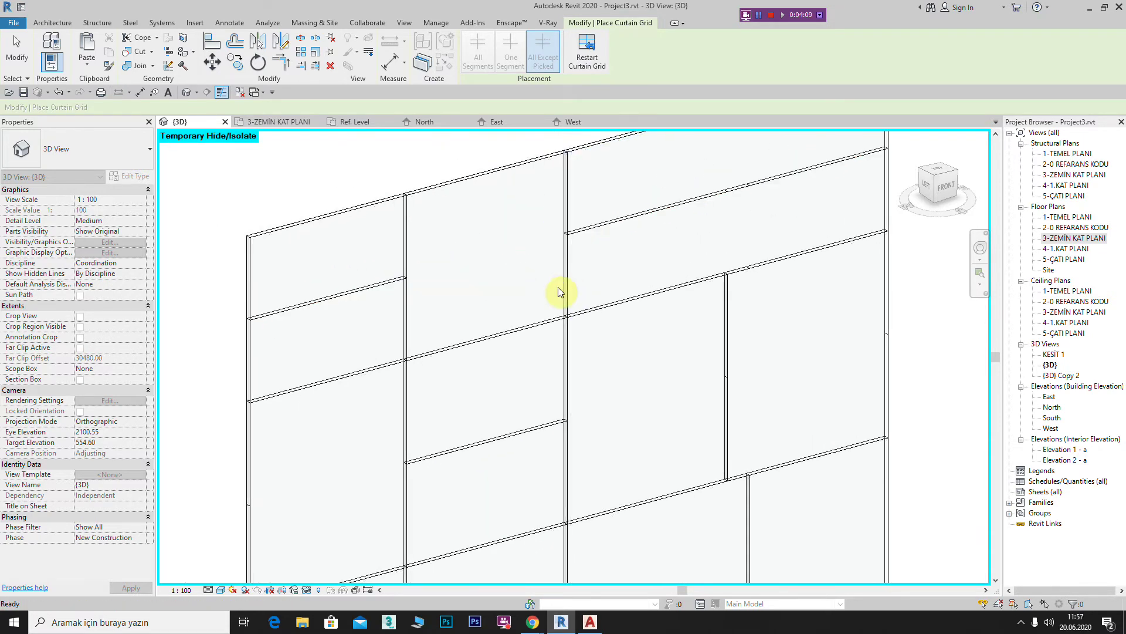
pyautogui.press('Escape')
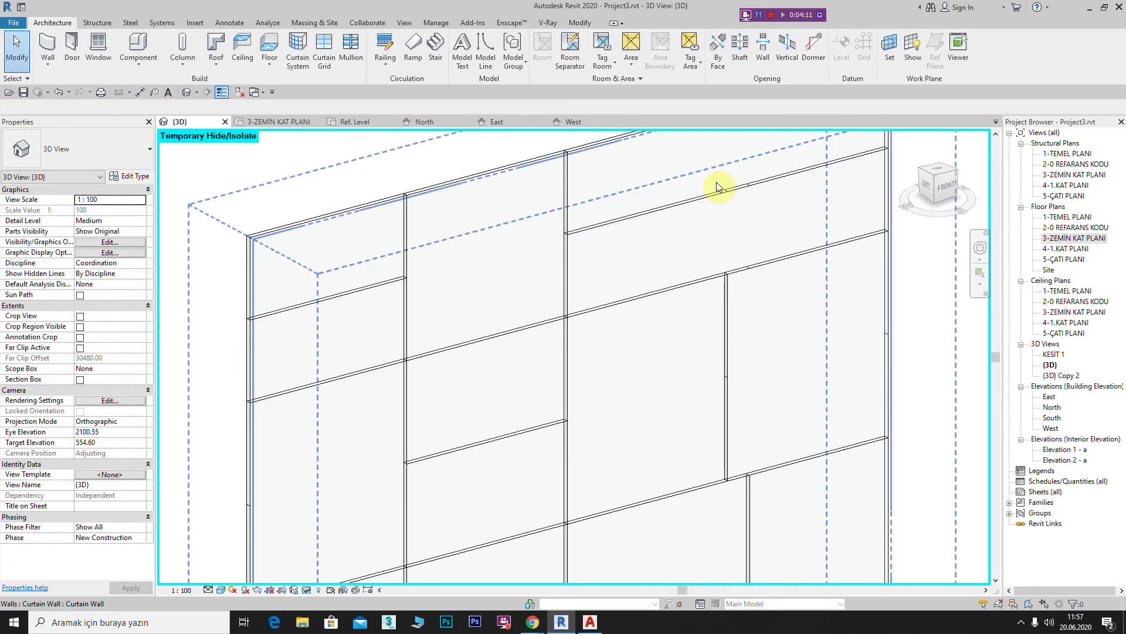
pyautogui.scroll(-5, 733, 203)
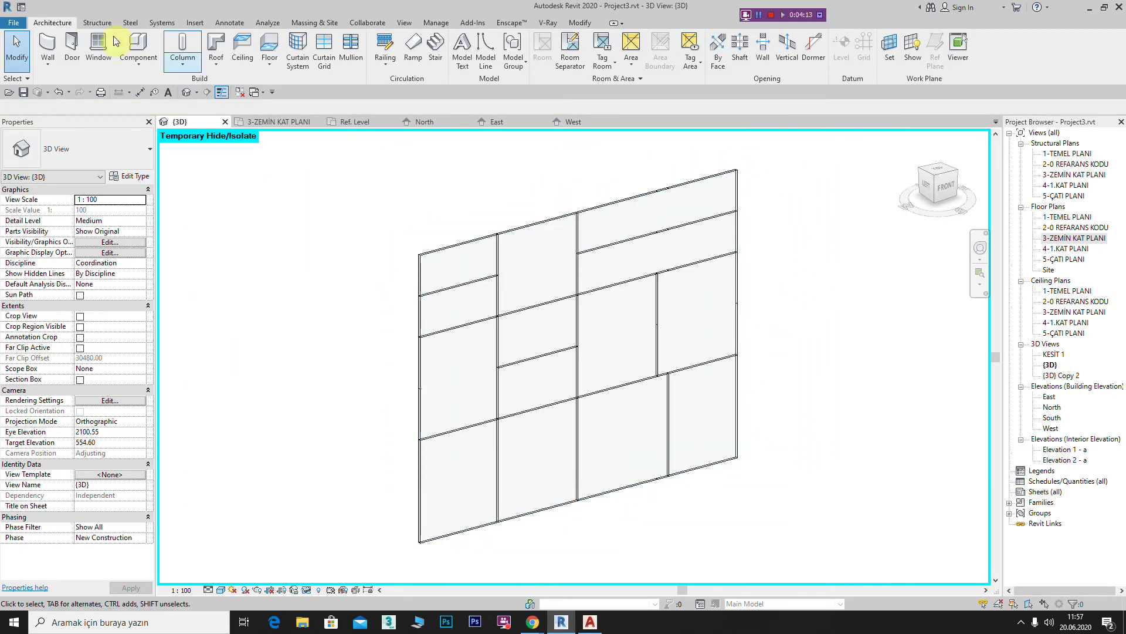
# - Add a full vertical grid line in the left column plus single vertical and horizontal segments in a lower panel
pyautogui.click(326, 51)
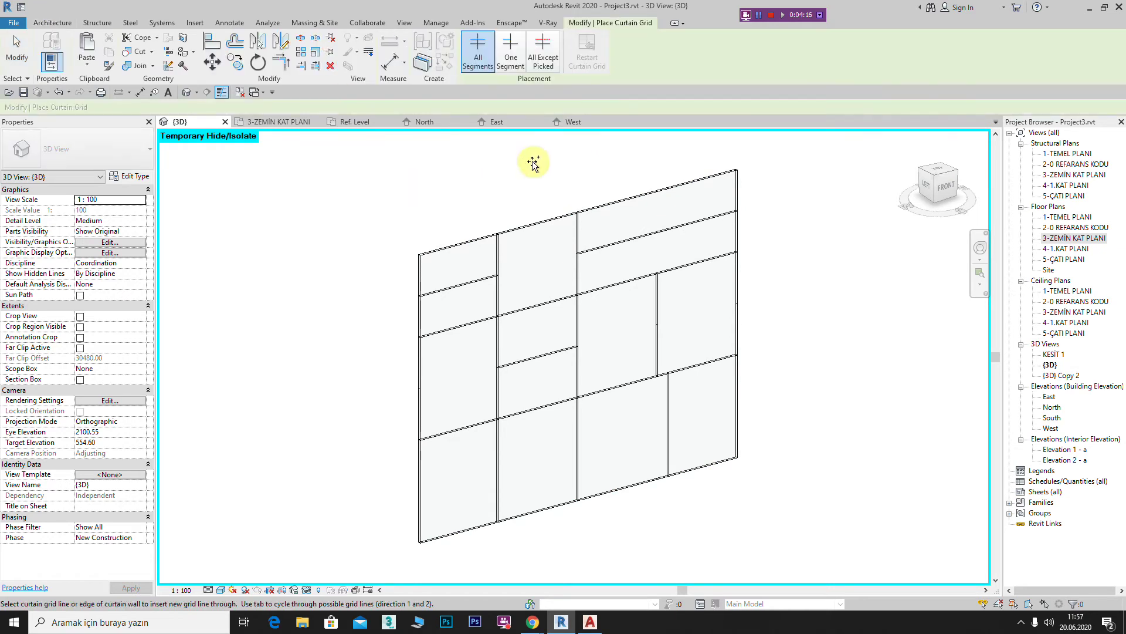
pyautogui.click(459, 247)
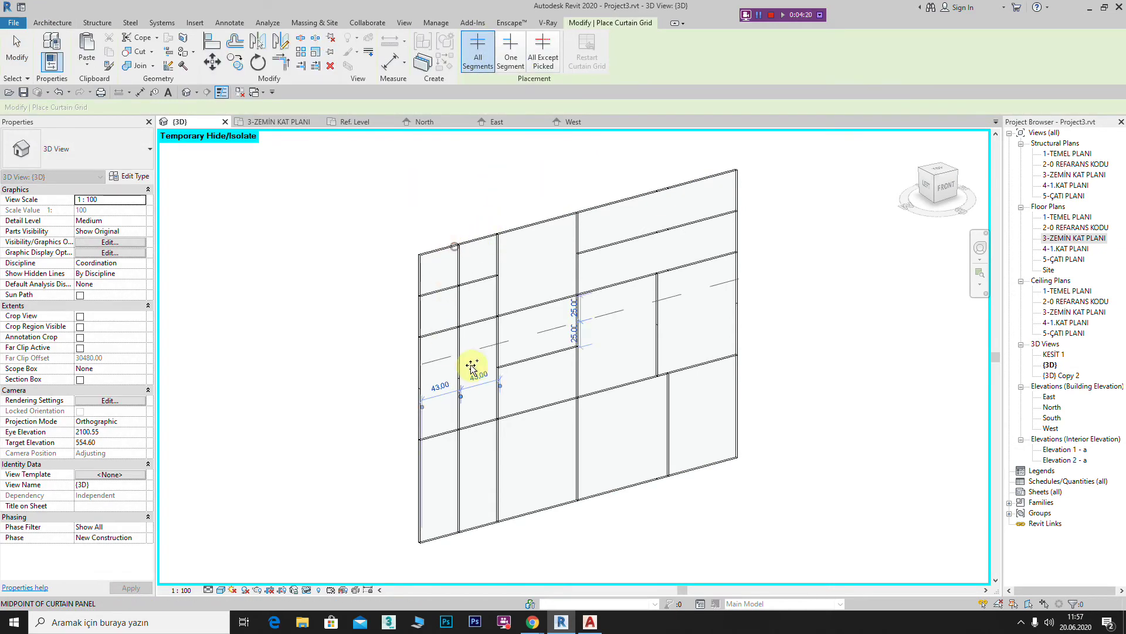
pyautogui.click(510, 52)
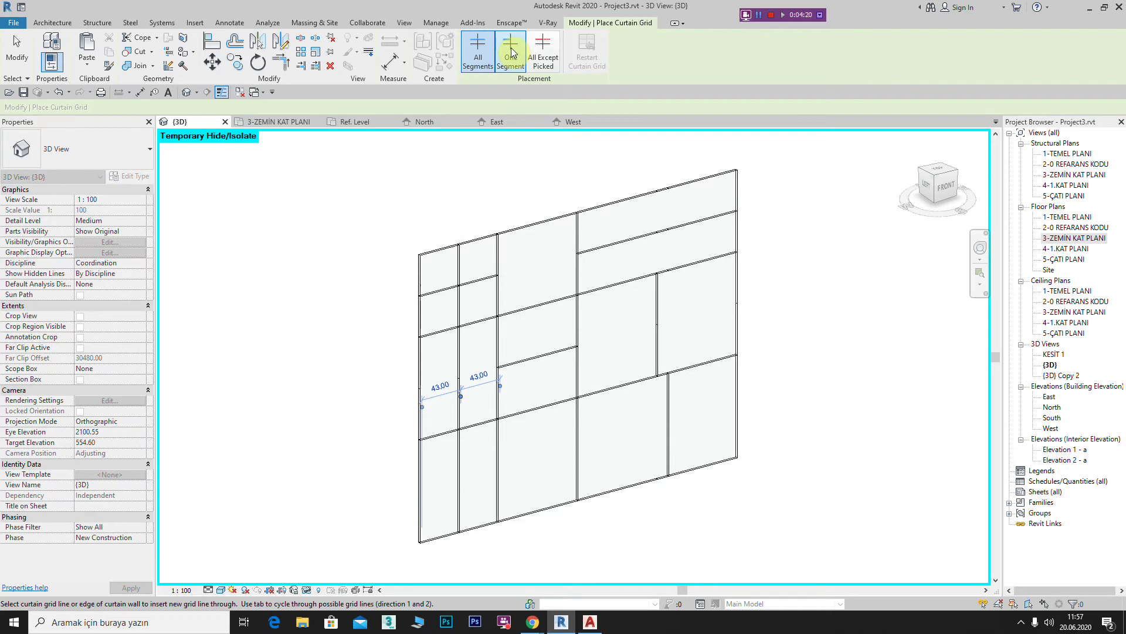
pyautogui.click(537, 431)
pyautogui.click(504, 464)
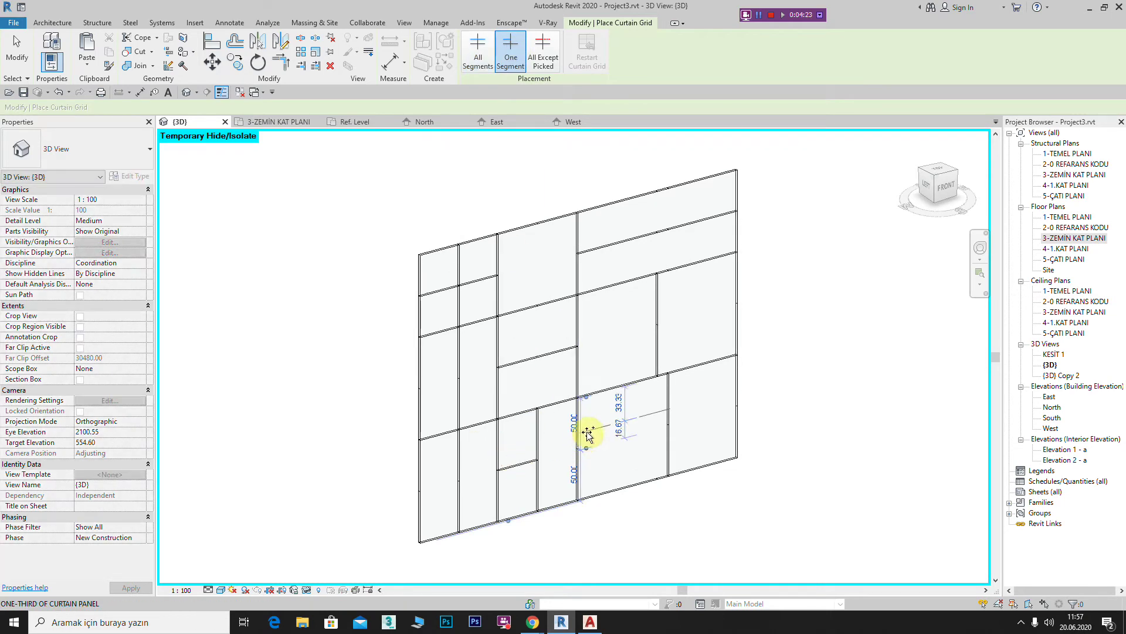
# - Place an All Except Picked vertical grid line across the wall's middle and end grid placement
pyautogui.click(542, 53)
pyautogui.moveTo(597, 265); pyautogui.dragTo(516, 276, button='middle')
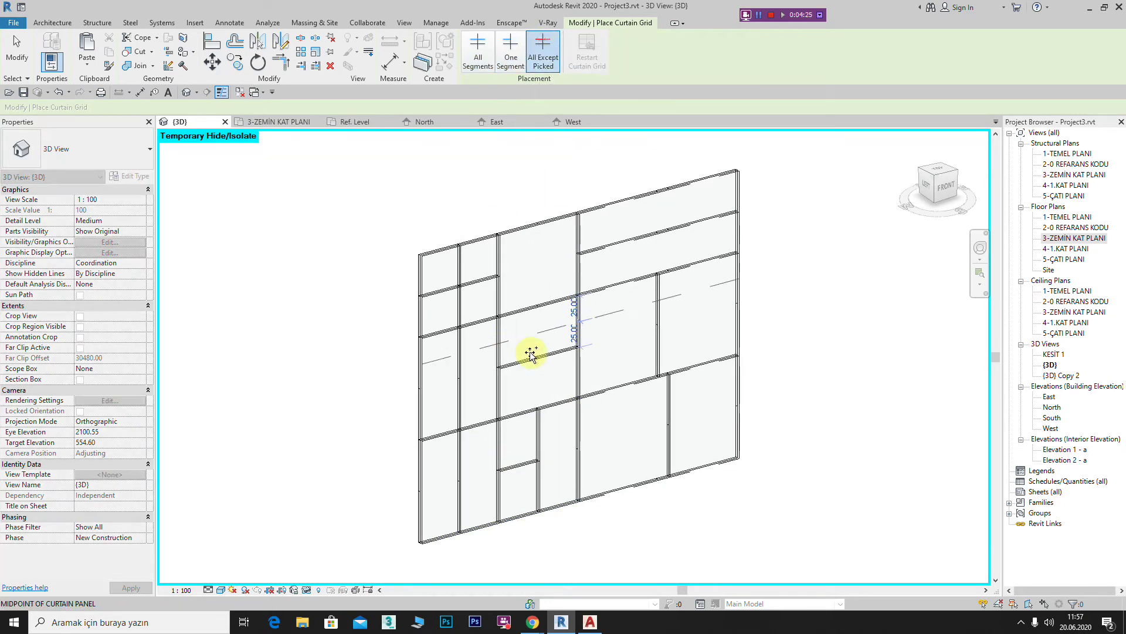
pyautogui.moveTo(474, 361); pyautogui.dragTo(462, 355, button='middle')
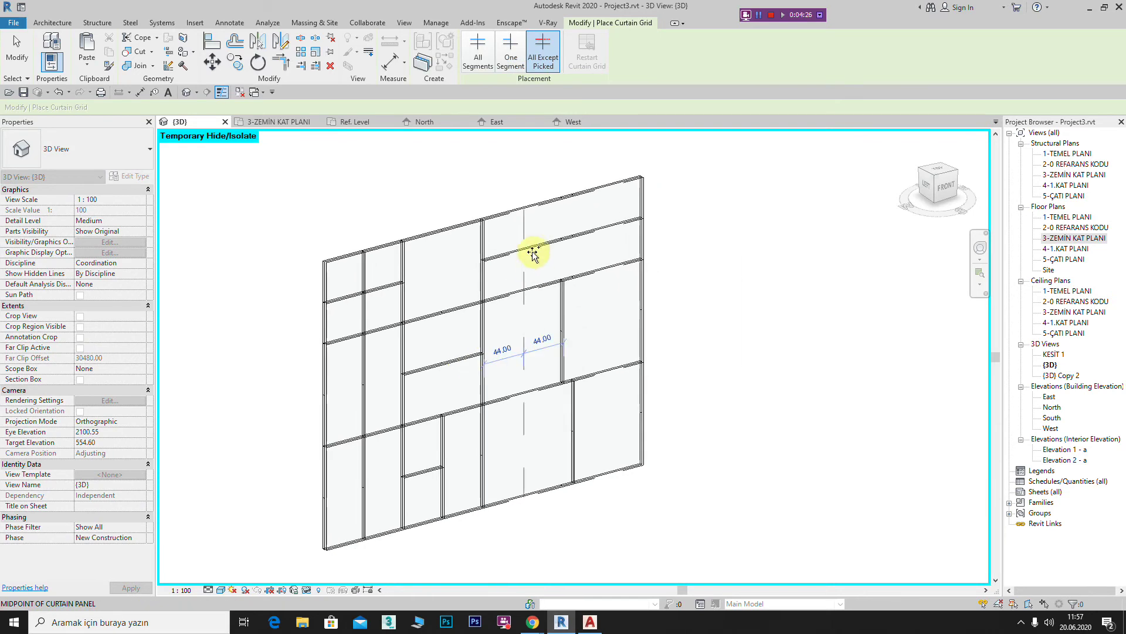
pyautogui.click(526, 221)
pyautogui.scroll(2, 522, 246)
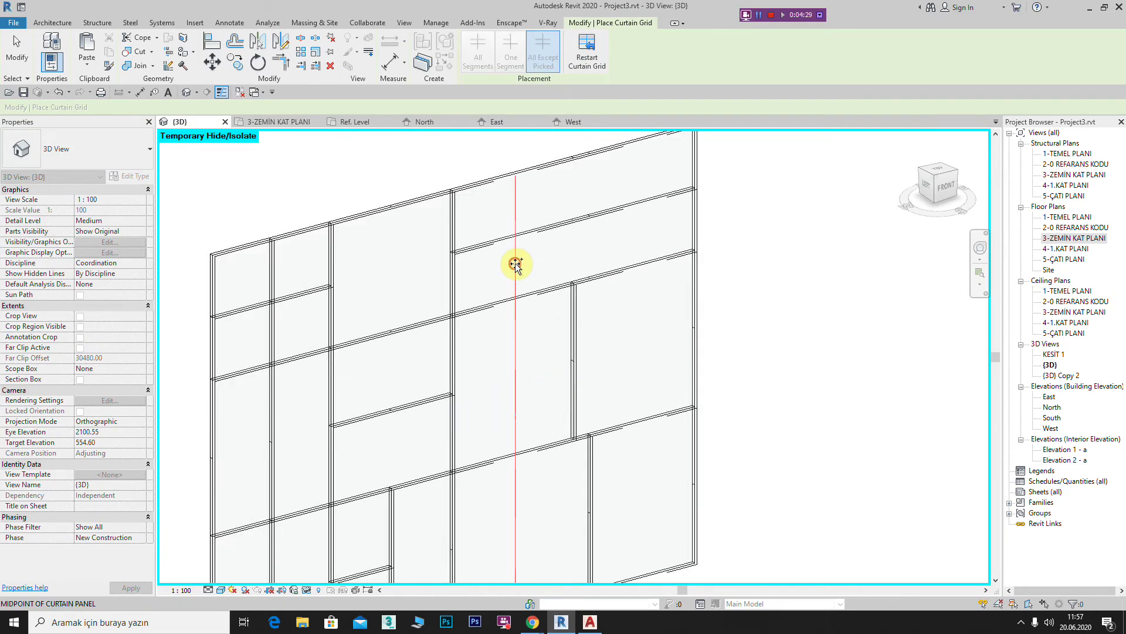
pyautogui.scroll(-1, 513, 508)
pyautogui.press('Escape')
pyautogui.moveTo(528, 186); pyautogui.dragTo(561, 257, button='middle')
pyautogui.scroll(-2, 540, 182)
pyautogui.scroll(-1, 532, 412)
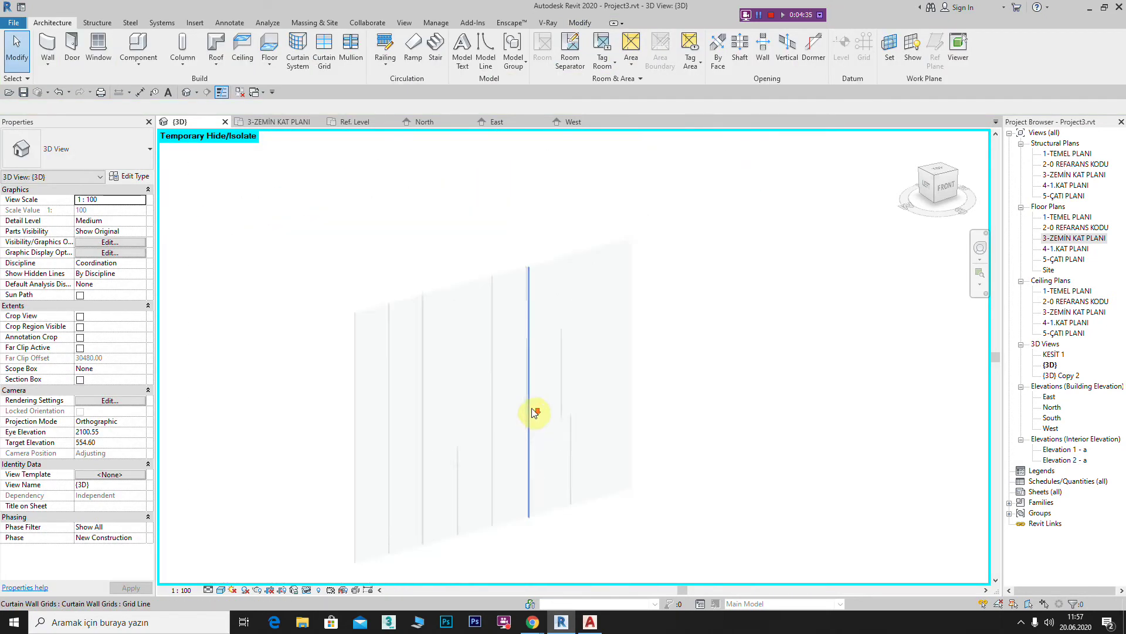
pyautogui.scroll(1, 491, 350)
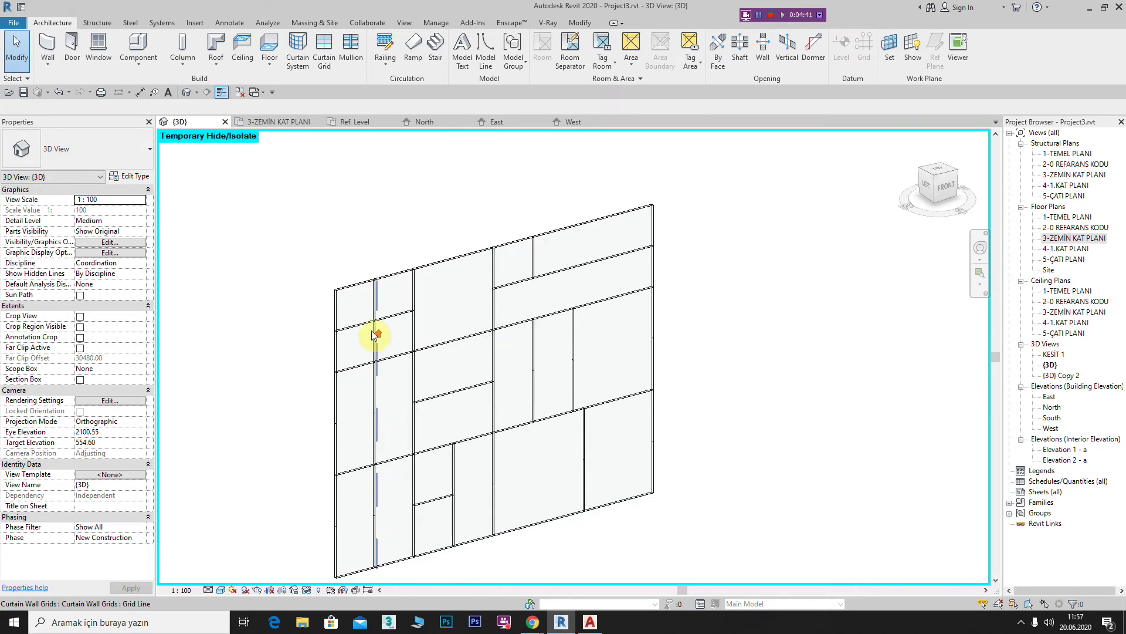
pyautogui.scroll(2, 452, 335)
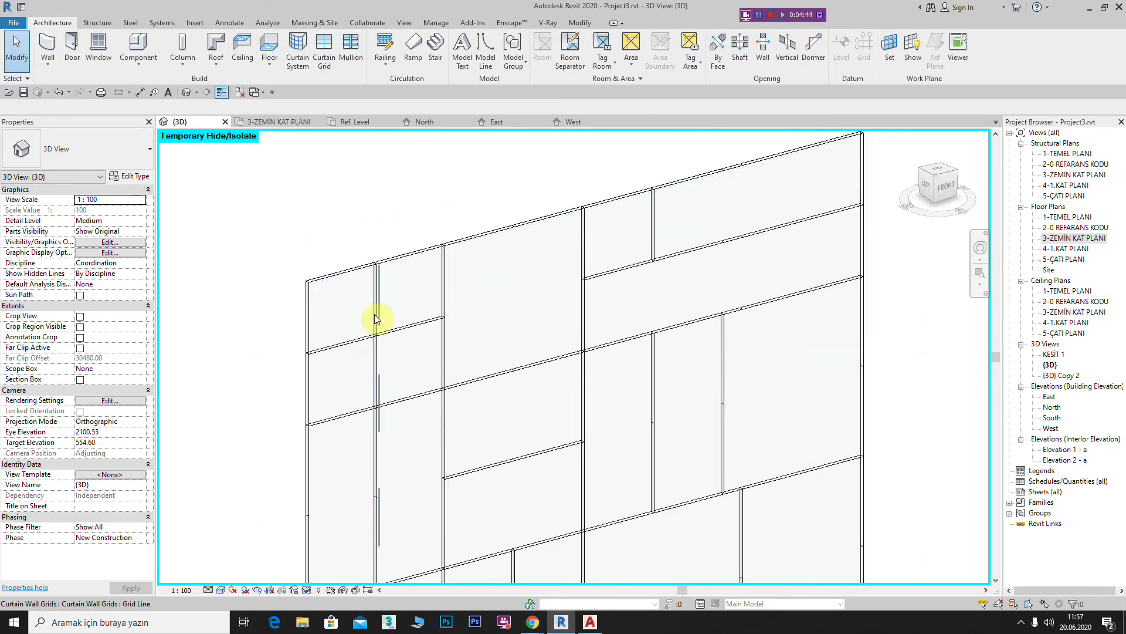
pyautogui.scroll(-2, 651, 364)
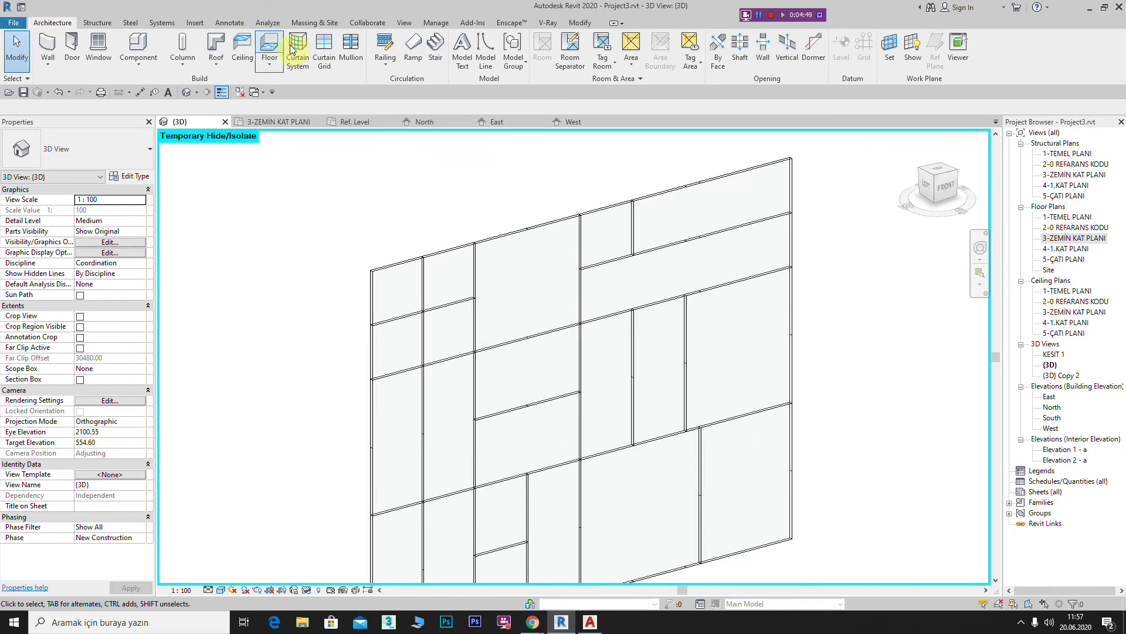
# - Add 50mm x 150mm mullions along the upper, a short, and the lower long horizontal grid lines
pyautogui.click(353, 41)
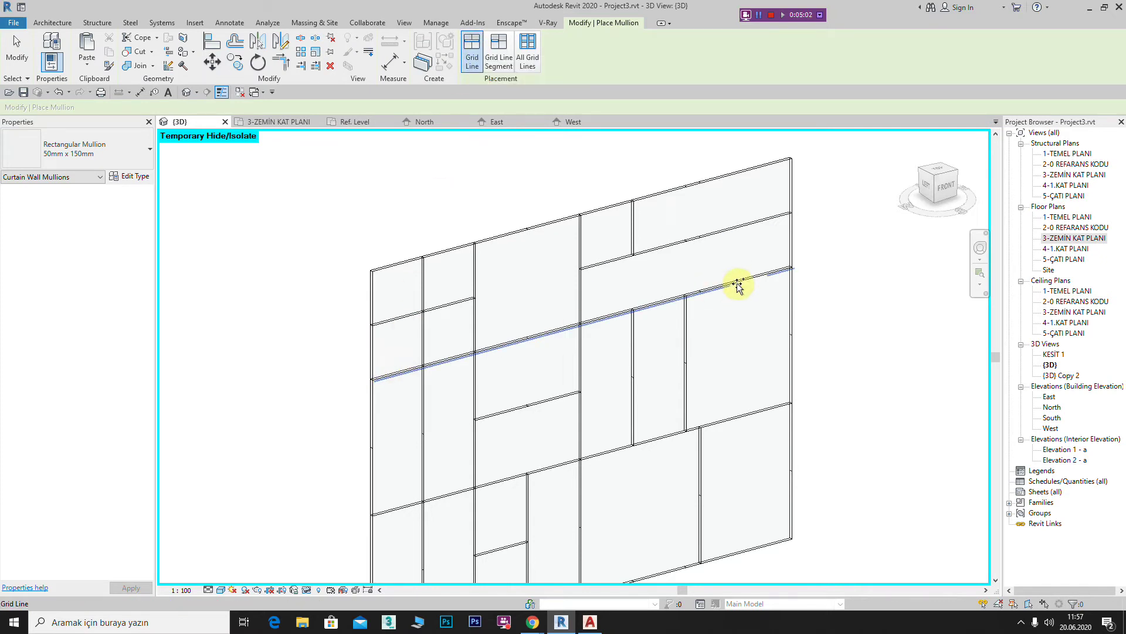
pyautogui.click(398, 380)
pyautogui.scroll(3, 390, 382)
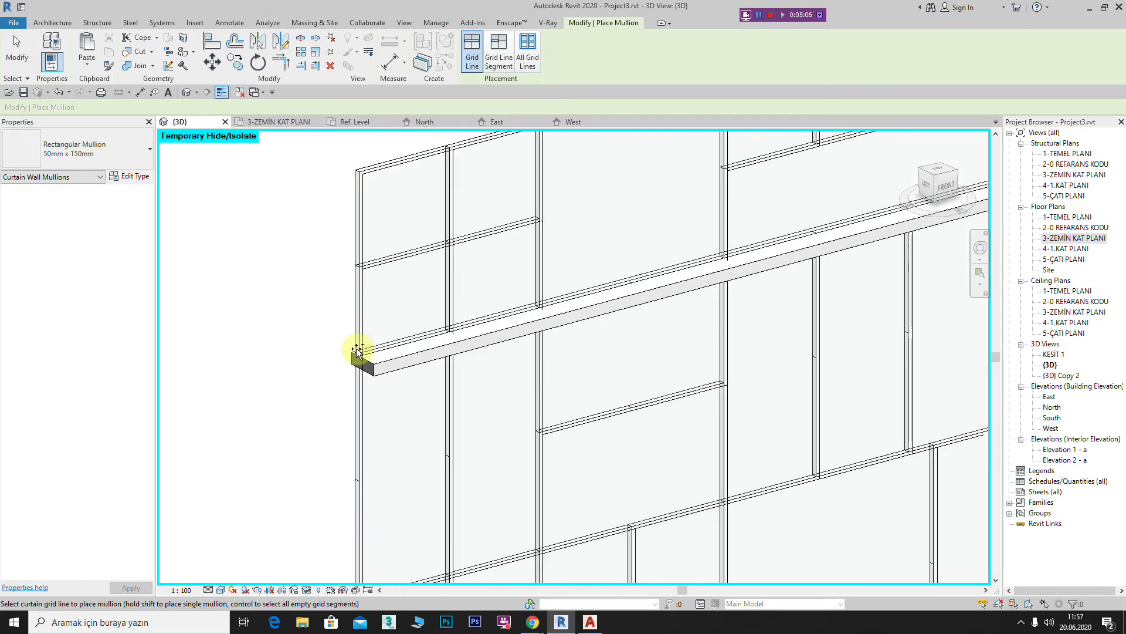
pyautogui.scroll(3, 387, 376)
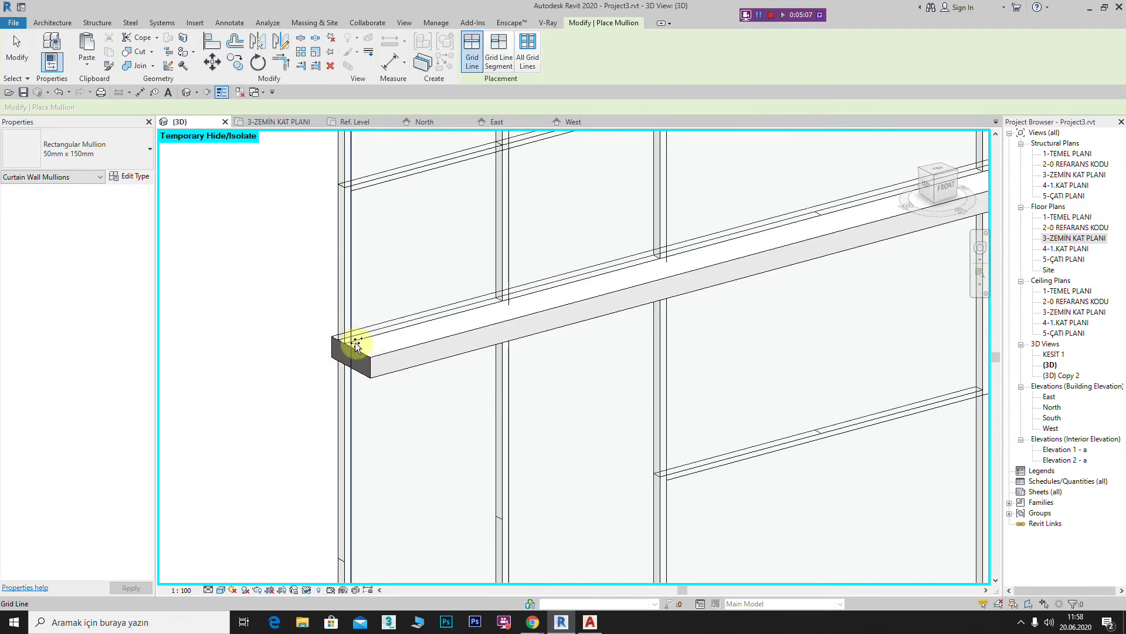
pyautogui.scroll(-2, 356, 346)
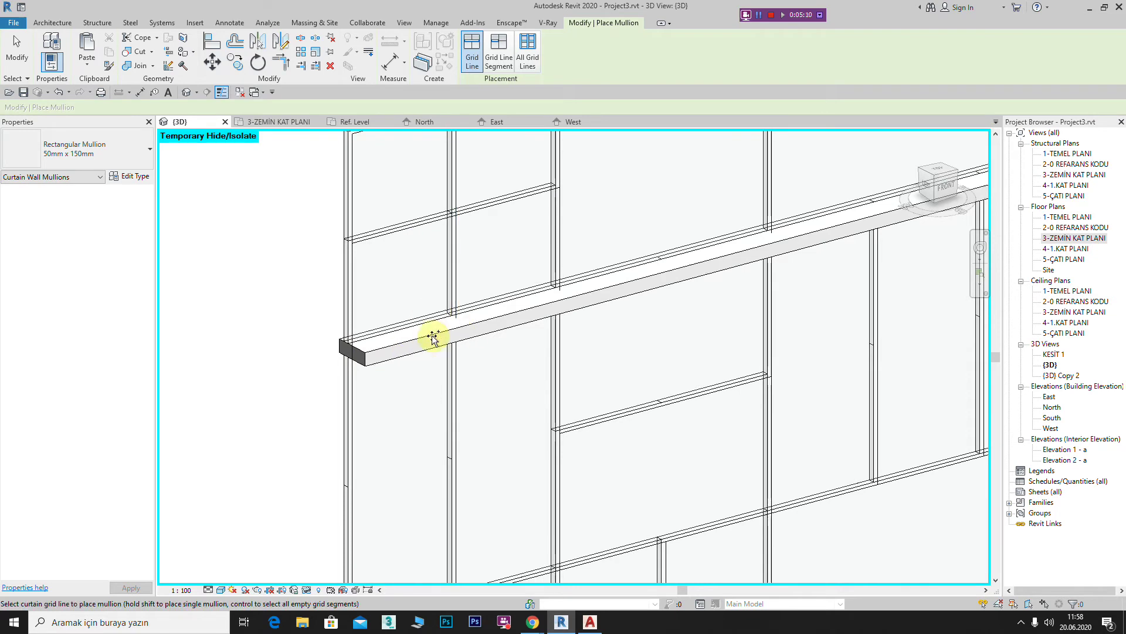
pyautogui.scroll(-2, 435, 461)
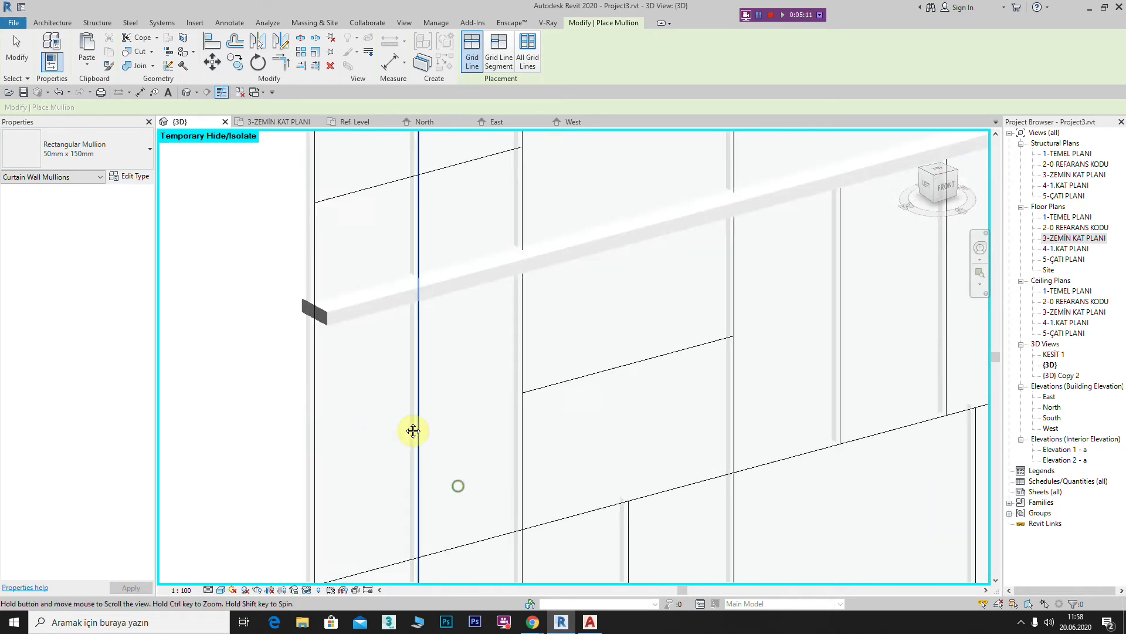
pyautogui.scroll(2, 521, 327)
pyautogui.click(541, 319)
pyautogui.scroll(-3, 542, 352)
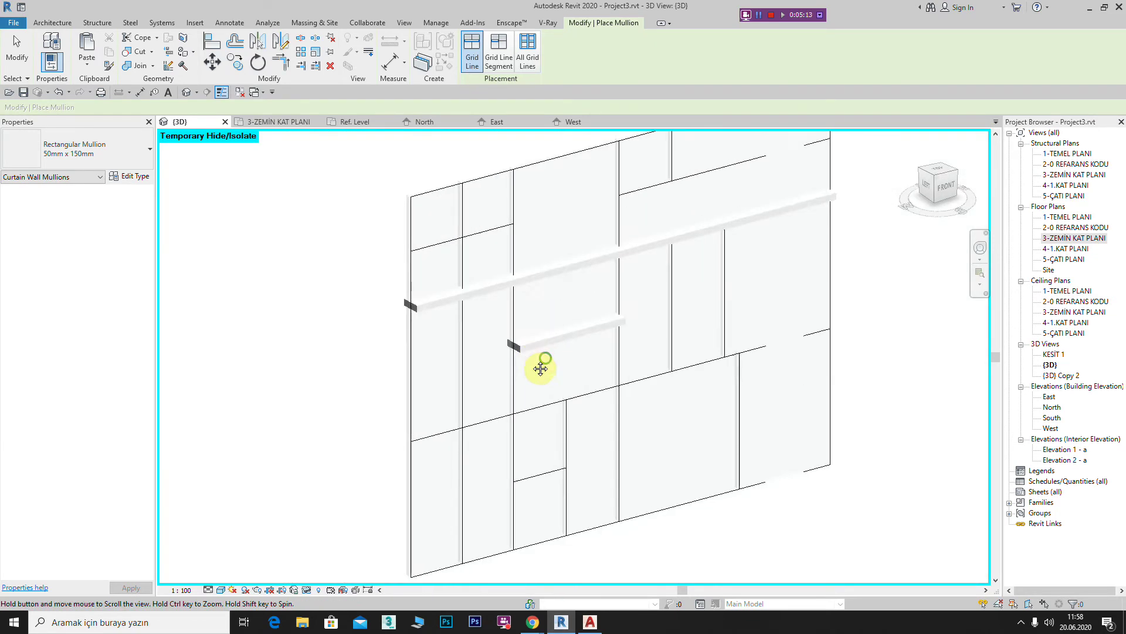
pyautogui.click(540, 411)
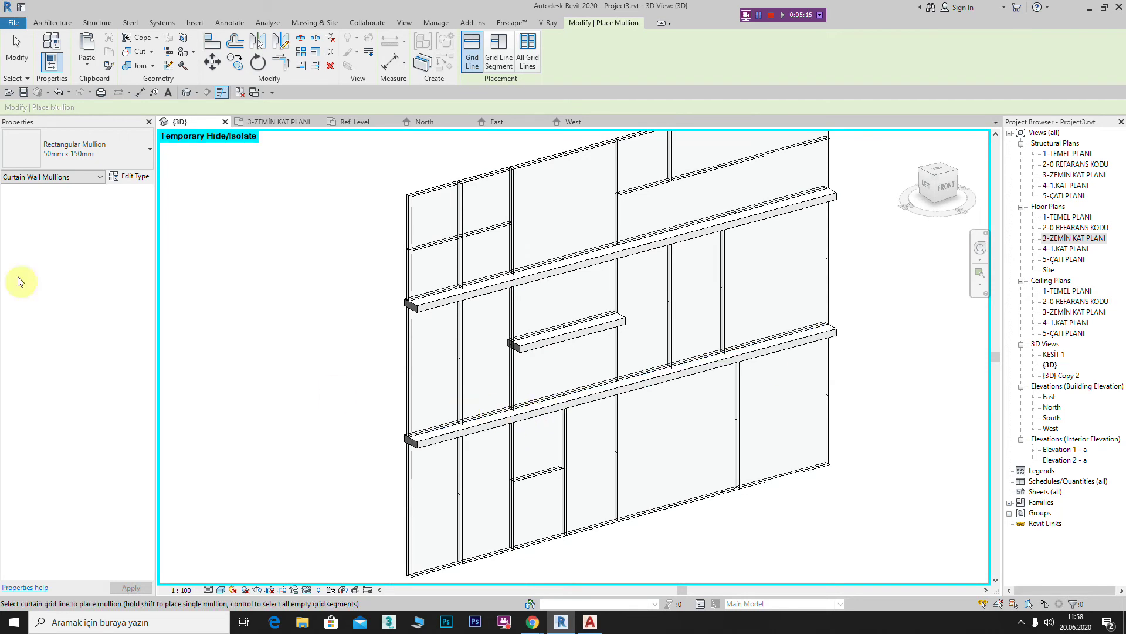
pyautogui.scroll(2, 485, 239)
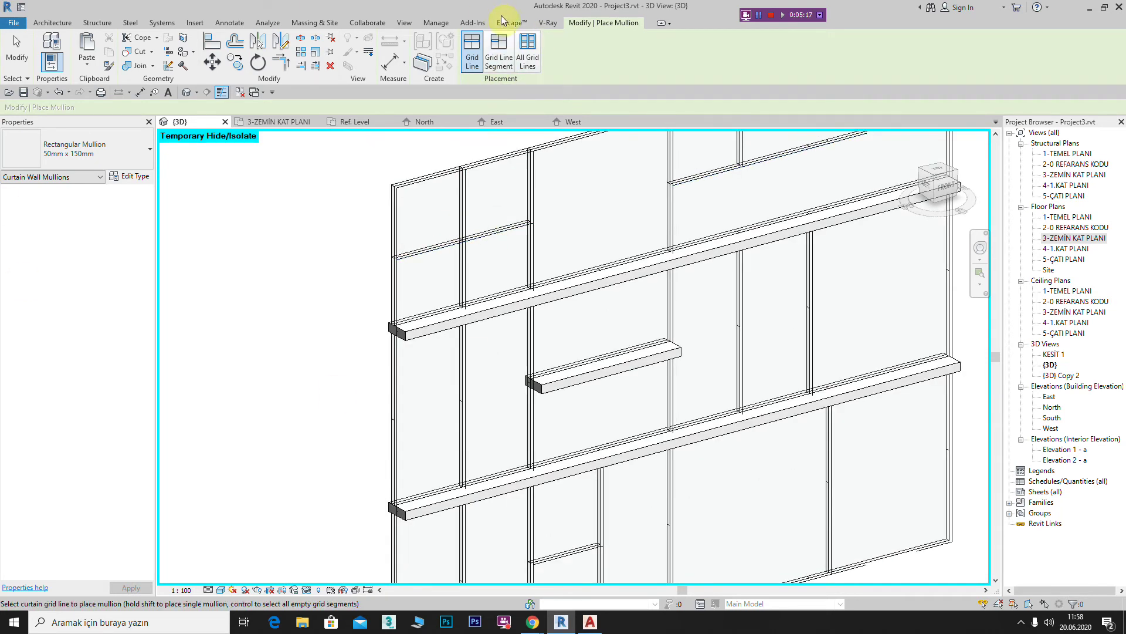
# - Add mullions on a short upper-left segment and the left grid segment only
pyautogui.click(500, 50)
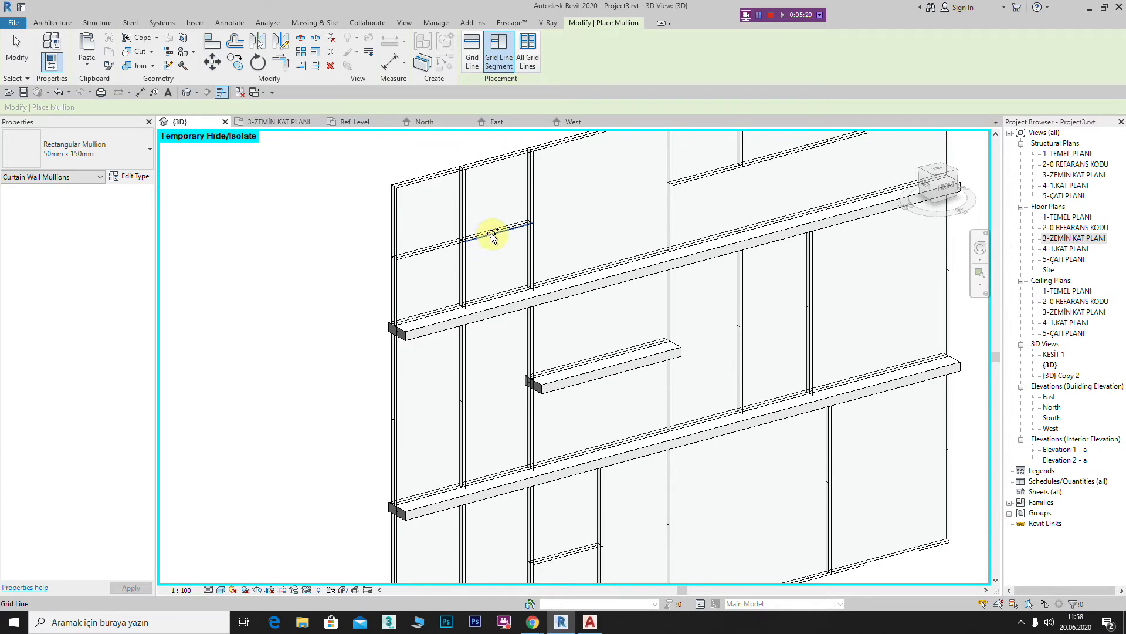
pyautogui.click(492, 235)
pyautogui.click(430, 254)
# - Add whole-grid-line mullions along the top, a short, and the bottom grid lines
pyautogui.click(472, 50)
pyautogui.click(705, 170)
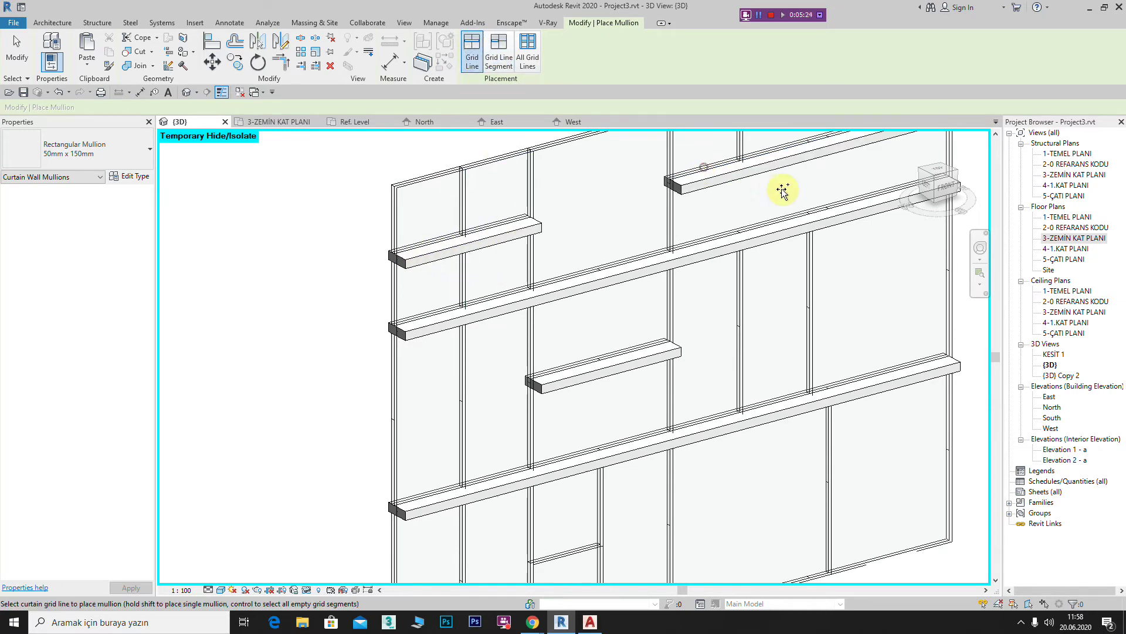
pyautogui.scroll(-2, 763, 183)
pyautogui.scroll(2, 649, 315)
pyautogui.click(535, 401)
pyautogui.click(476, 496)
pyautogui.scroll(1, 668, 395)
pyautogui.scroll(-2, 656, 438)
# - Add vertical mullions on three individual grid segments below the long mullion
pyautogui.click(498, 45)
pyautogui.click(563, 389)
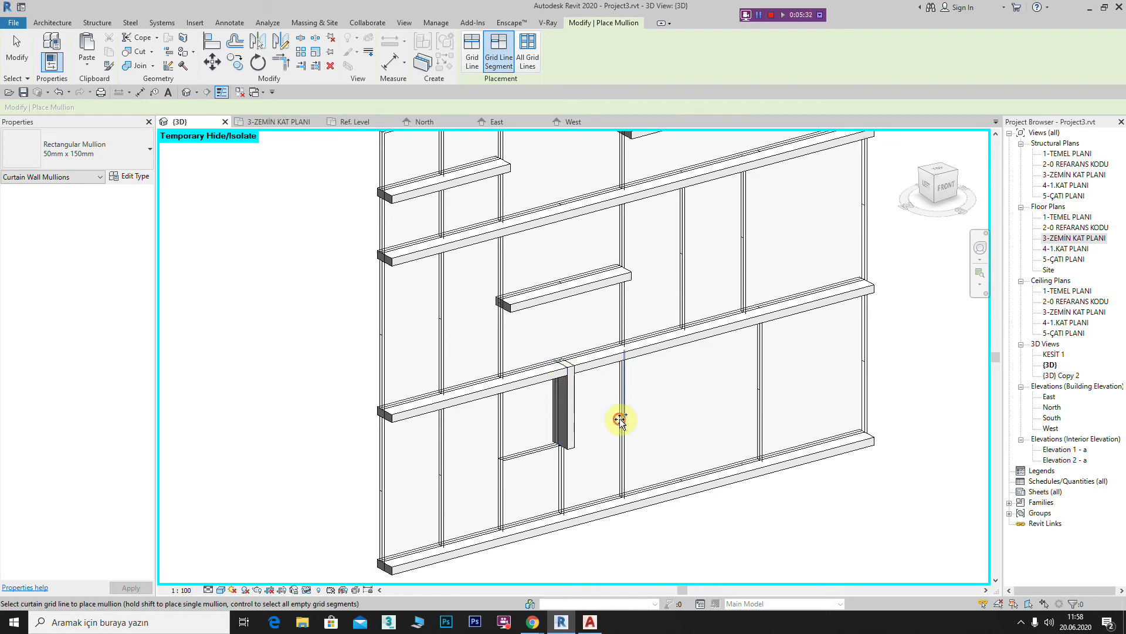
pyautogui.click(621, 418)
pyautogui.click(754, 359)
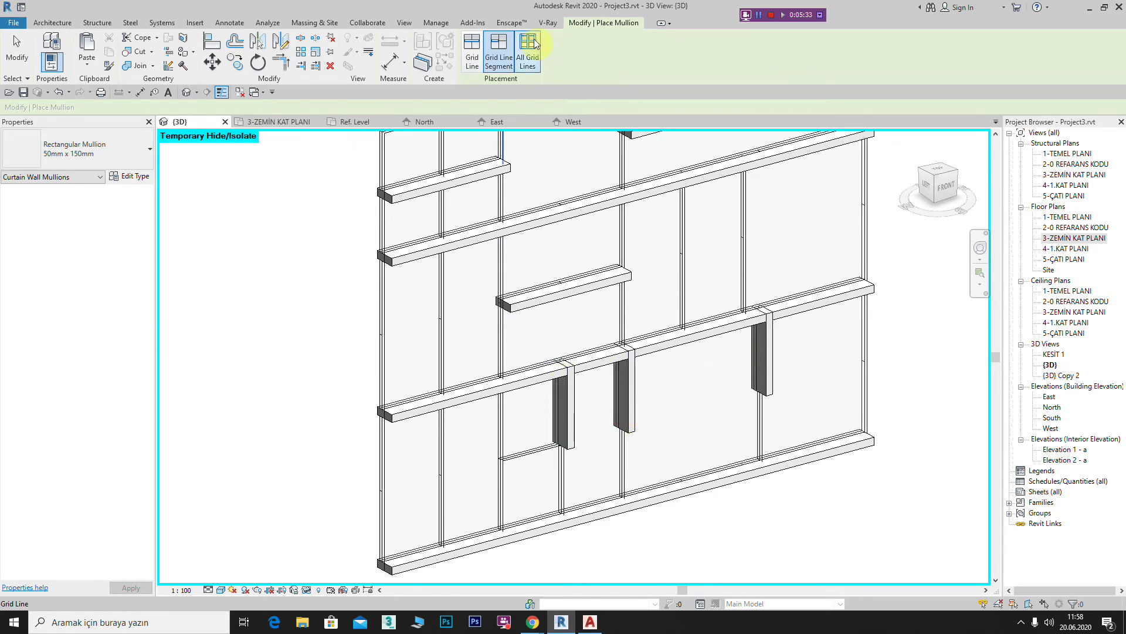
# - Use All Grid Lines to put mullions on every remaining grid line, then orbit to inspect from the side
pyautogui.click(529, 46)
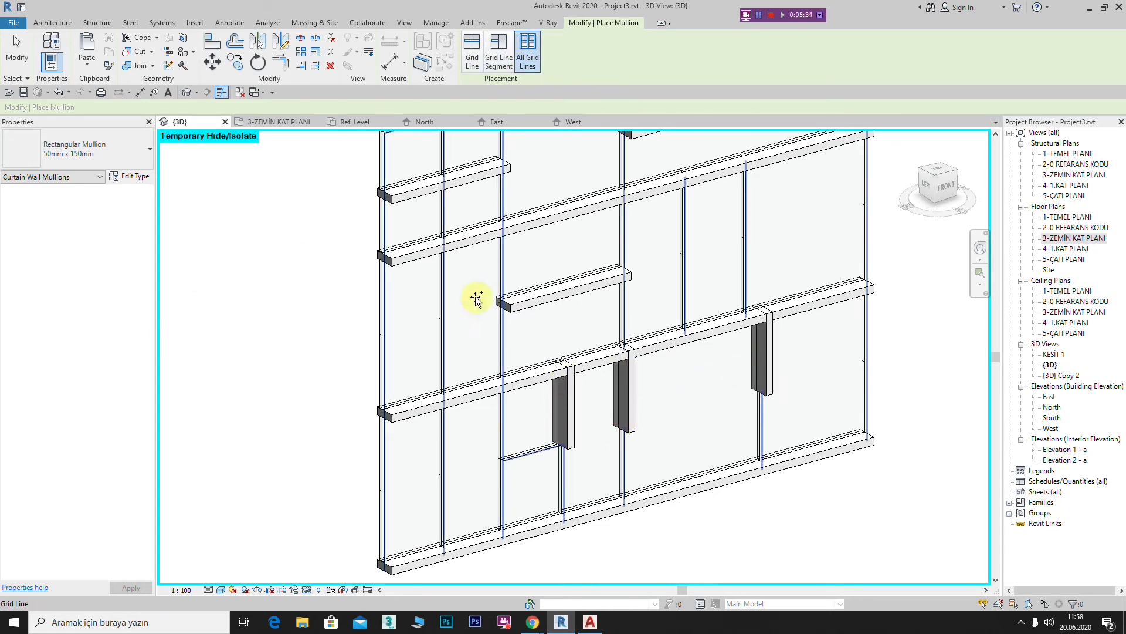
pyautogui.click(443, 322)
pyautogui.moveTo(440, 322)
pyautogui.keyDown('shift'); pyautogui.mouseDown(button='middle')
pyautogui.moveTo(485, 294)
pyautogui.moveTo(432, 291)
pyautogui.moveTo(526, 321)
pyautogui.moveTo(654, 272)
pyautogui.moveTo(591, 319)
pyautogui.mouseUp(button='middle'); pyautogui.keyUp('shift')
pyautogui.scroll(3, 428, 311)
pyautogui.scroll(2, 659, 231)
pyautogui.rightClick(798, 228)
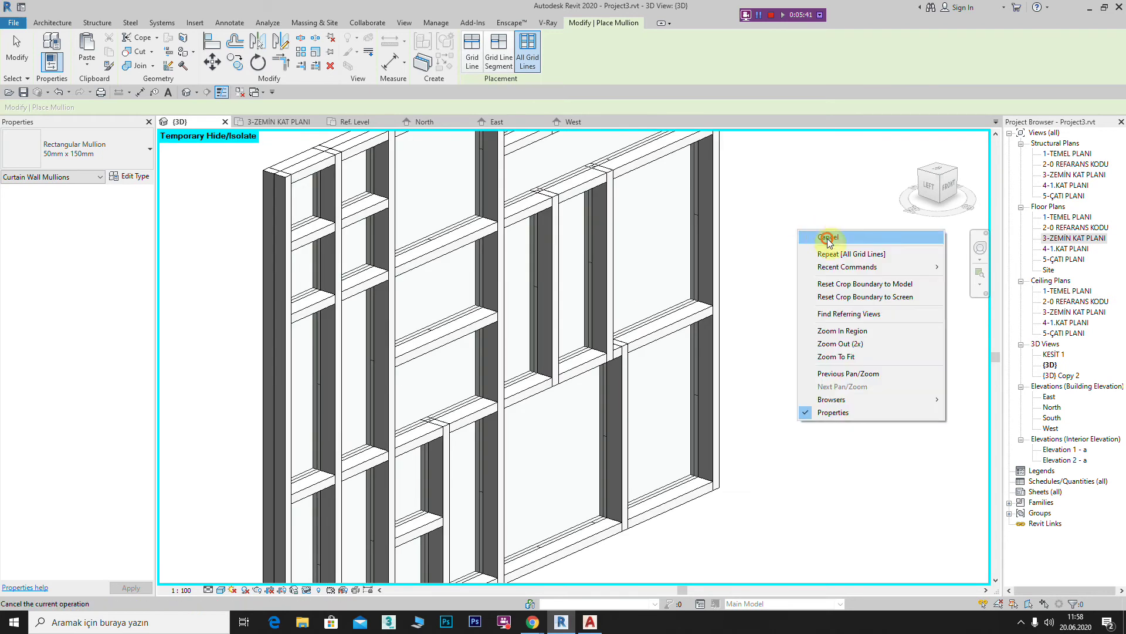
# - Set the 3D view's visual style to Shaded
pyautogui.click(222, 591)
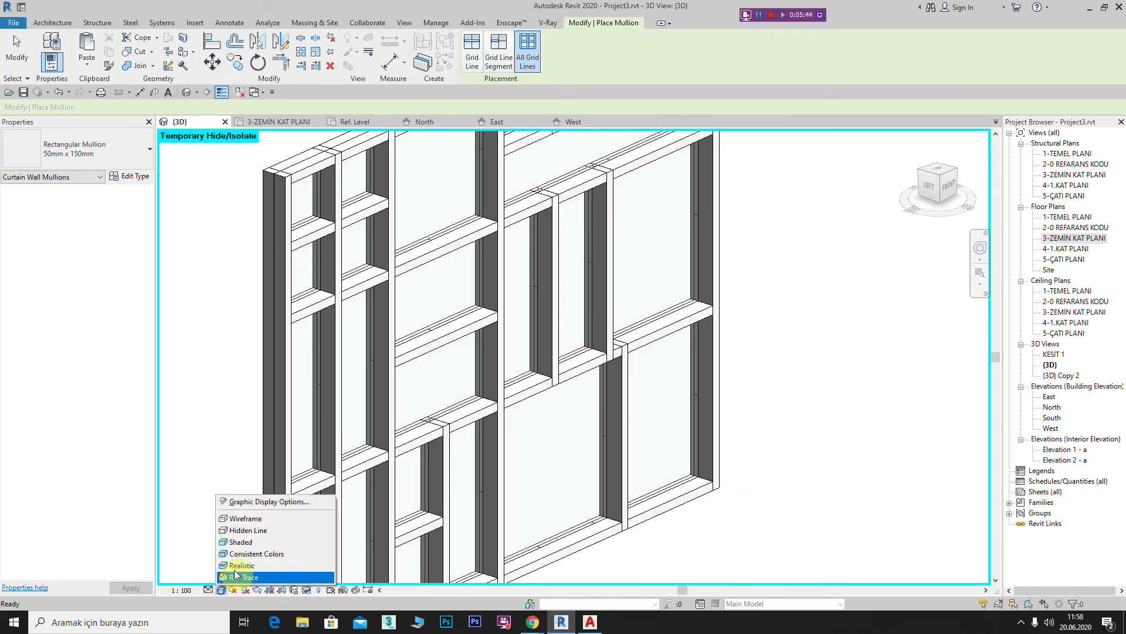
pyautogui.click(246, 542)
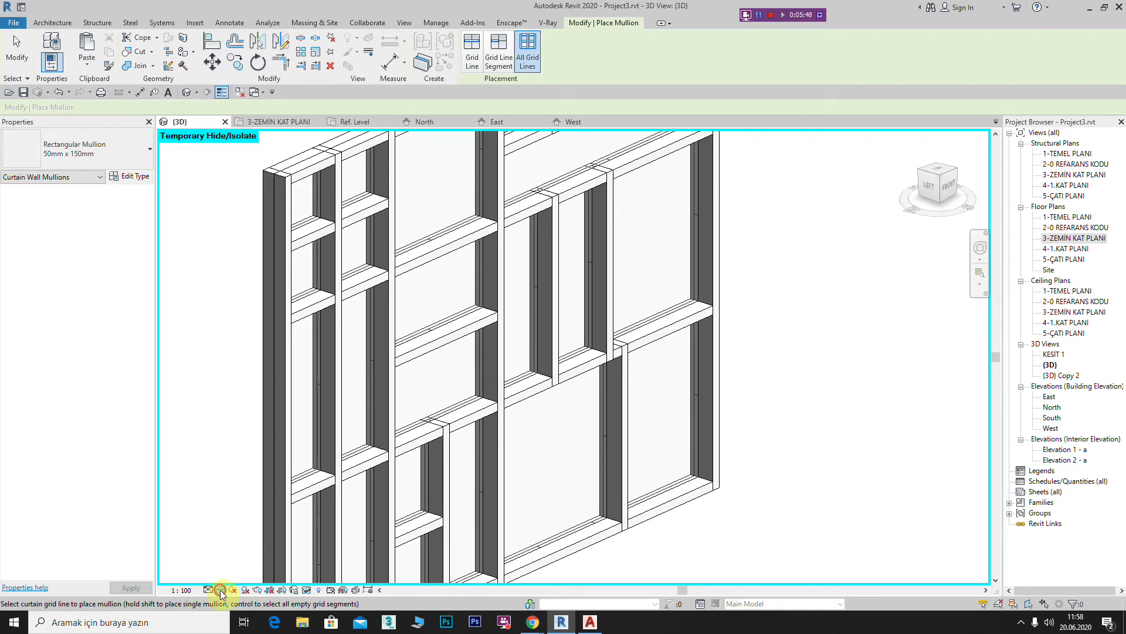
pyautogui.click(222, 590)
pyautogui.click(246, 554)
# - Orbit, zoom and pan to frame the shaded curtain wall
pyautogui.scroll(-3, 464, 407)
pyautogui.keyDown('shift'); pyautogui.moveTo(403, 428); pyautogui.dragTo(390, 270, button='middle'); pyautogui.keyUp('shift')
pyautogui.moveTo(448, 355)
pyautogui.keyDown('shift'); pyautogui.mouseDown(button='middle')
pyautogui.moveTo(533, 358)
pyautogui.moveTo(390, 244)
pyautogui.mouseUp(button='middle'); pyautogui.keyUp('shift')
pyautogui.moveTo(327, 183); pyautogui.dragTo(455, 254, button='middle')
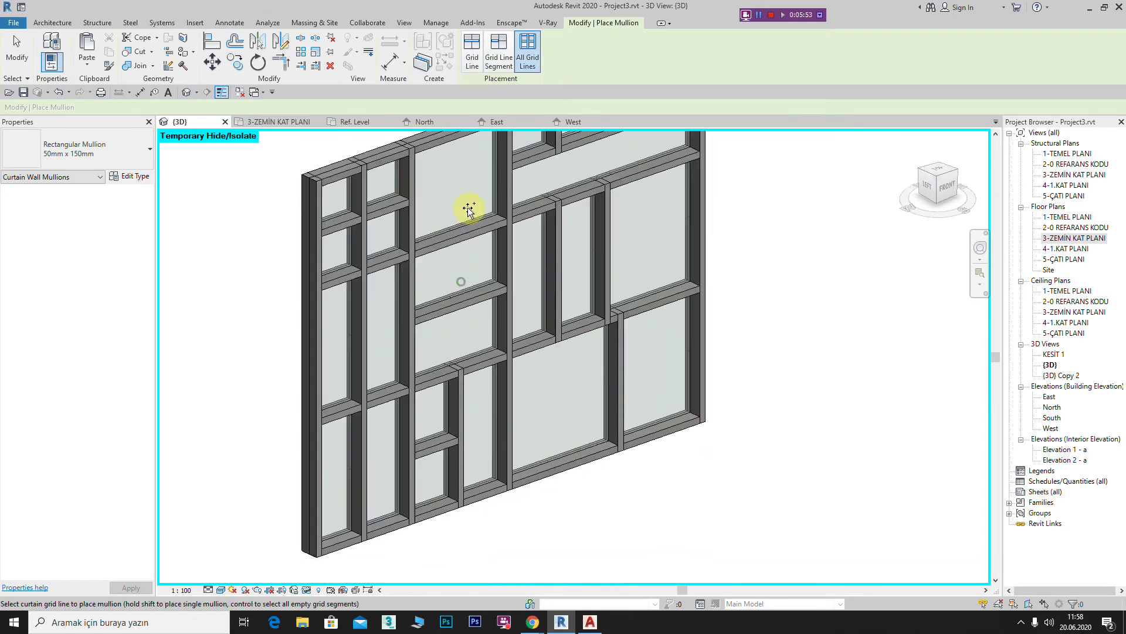
pyautogui.scroll(1, 458, 319)
pyautogui.scroll(3, 463, 294)
pyautogui.scroll(-5, 412, 197)
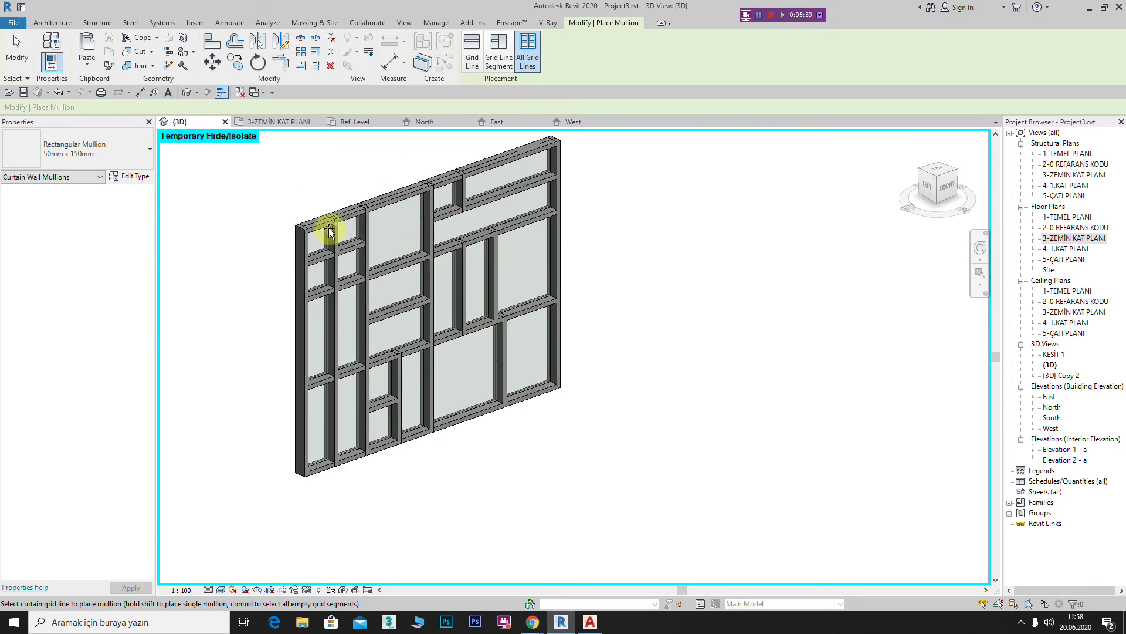
pyautogui.moveTo(448, 246); pyautogui.dragTo(447, 224, button='middle')
pyautogui.moveTo(353, 162); pyautogui.dragTo(408, 216, button='middle')
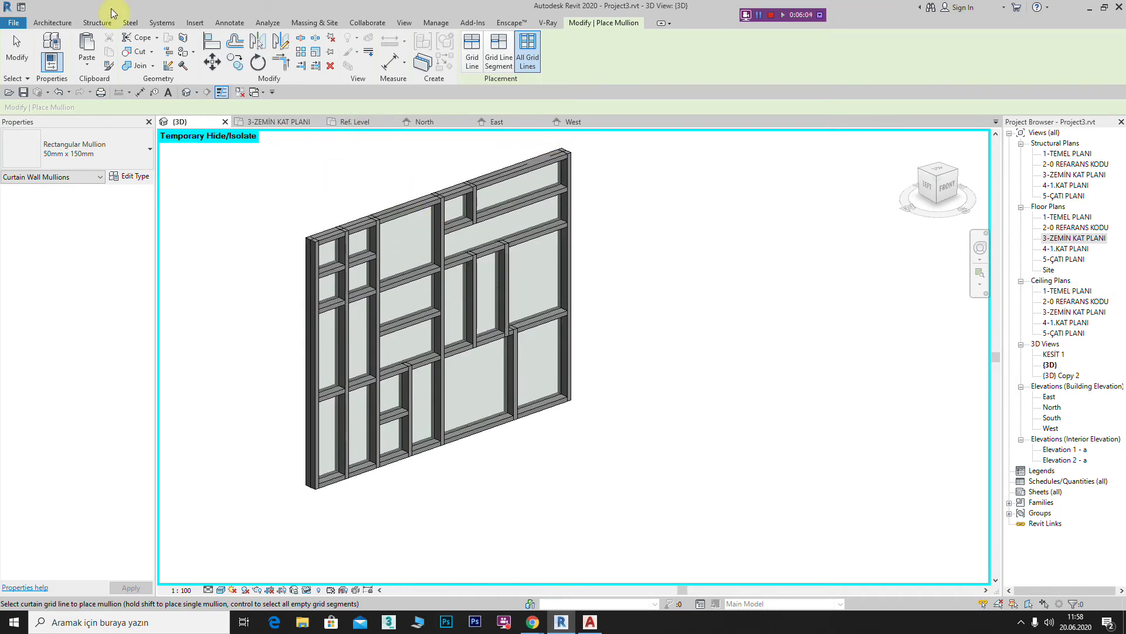
pyautogui.click(57, 26)
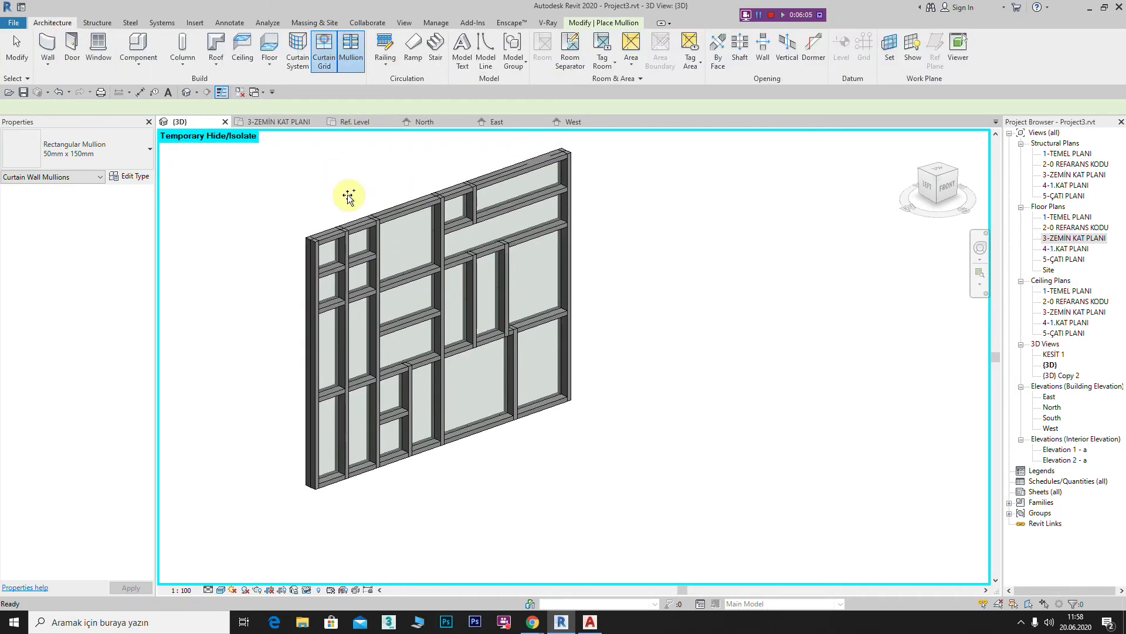
# - Split two framed panels with new vertical curtain grid lines using Curtain Grid
pyautogui.click(326, 52)
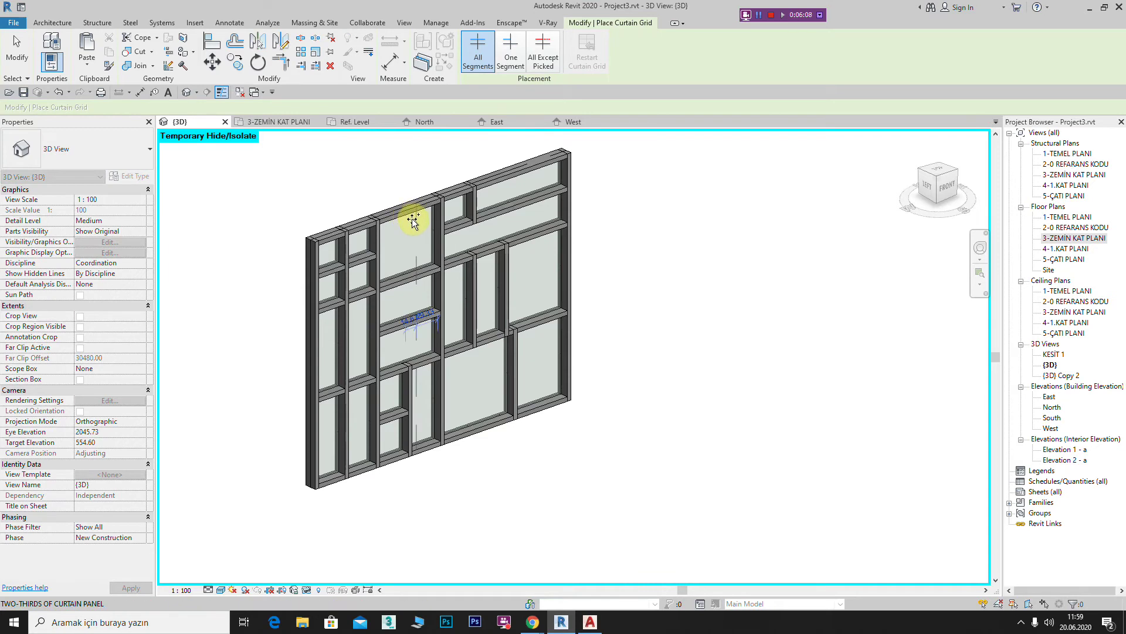
pyautogui.scroll(2, 405, 221)
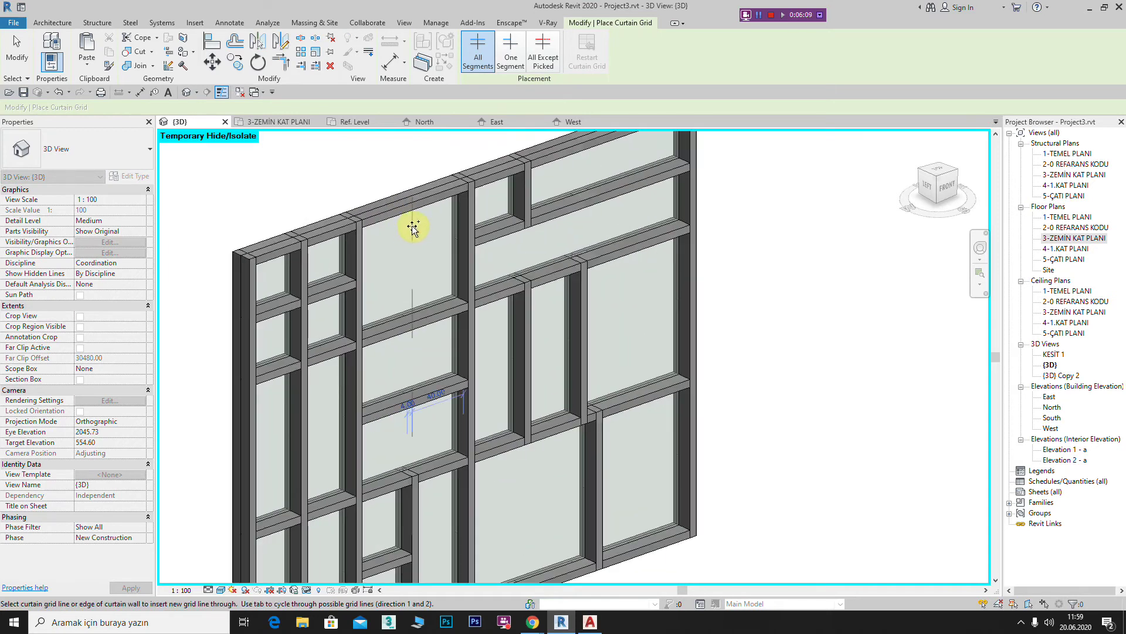
pyautogui.click(413, 224)
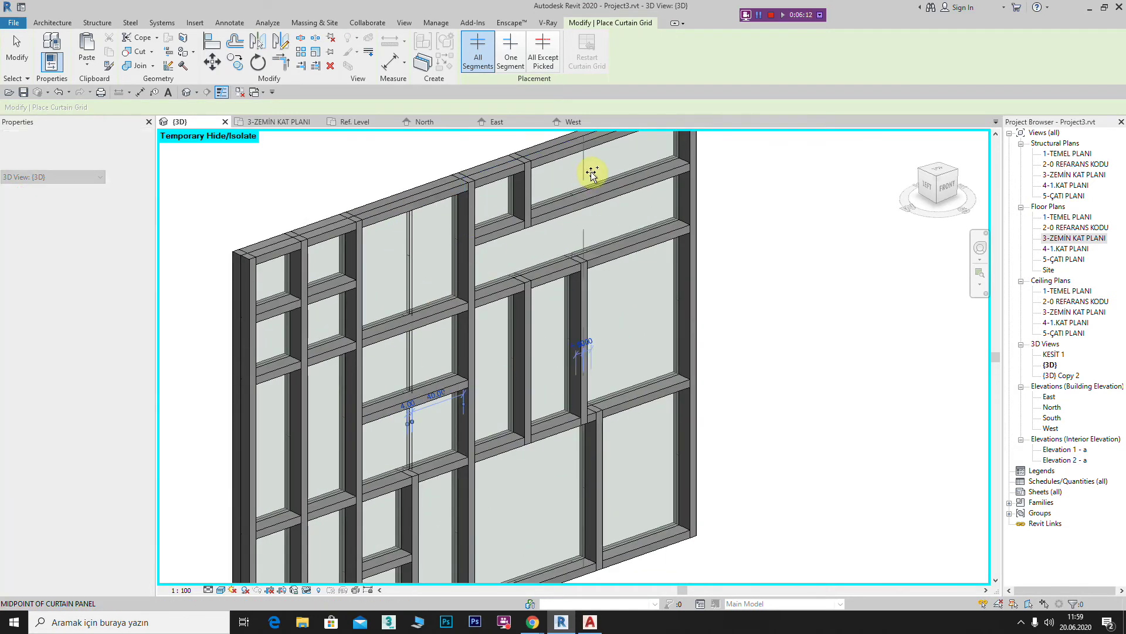
pyautogui.click(622, 174)
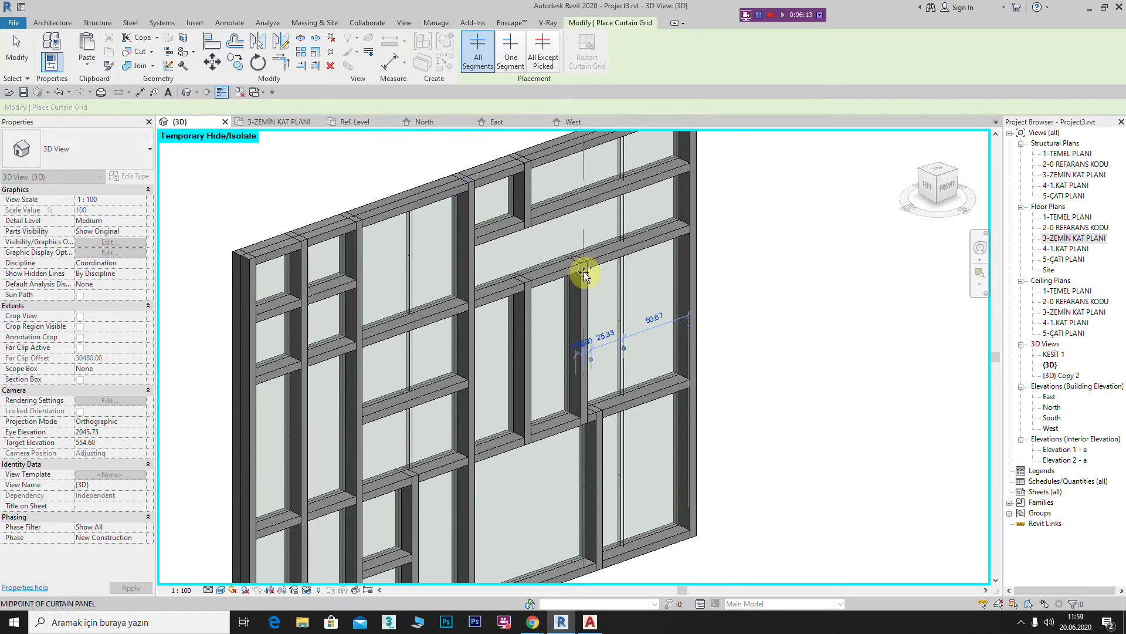
pyautogui.press('Escape')
pyautogui.press('Escape')
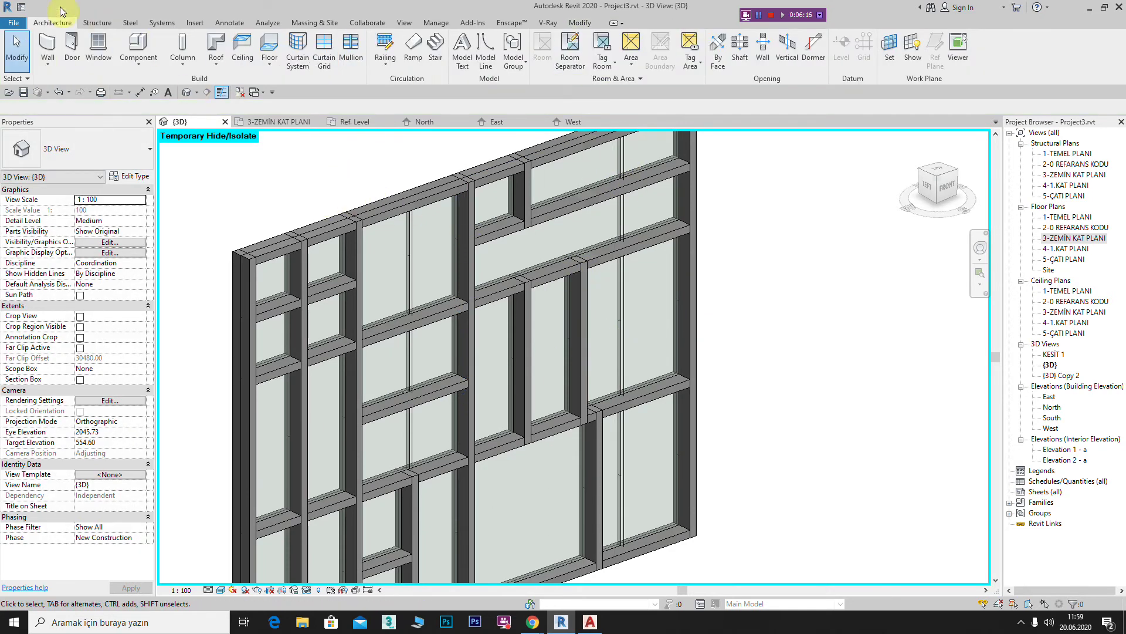
# - Add All Grid Lines mullions to the new lines, deleting the too-small failed segment
pyautogui.click(350, 50)
pyautogui.click(534, 49)
pyautogui.click(417, 235)
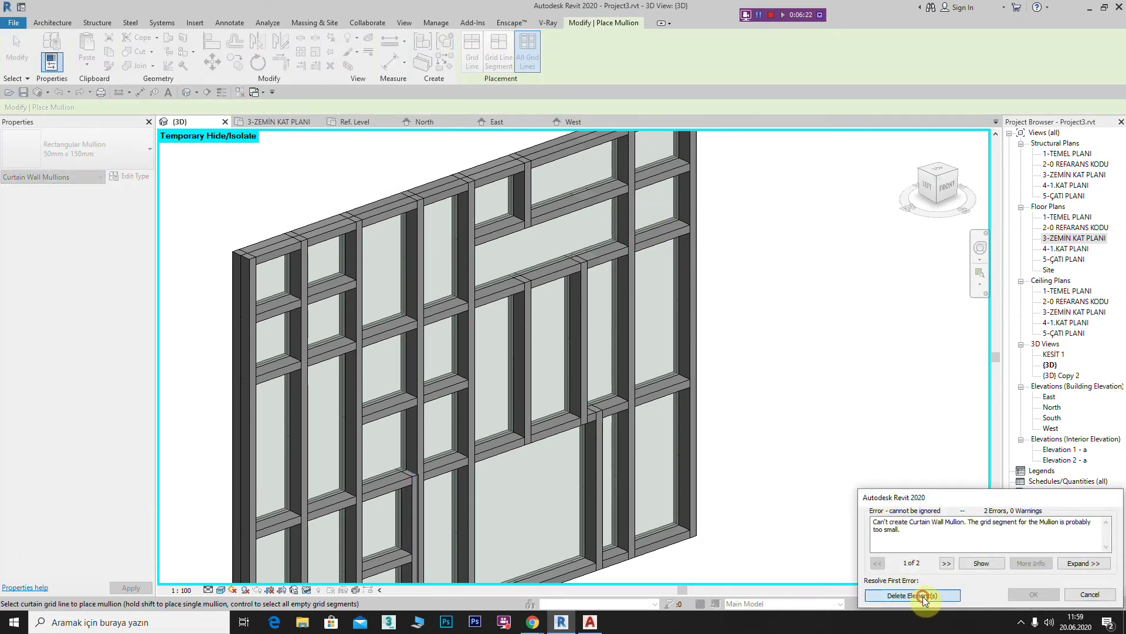
pyautogui.click(923, 596)
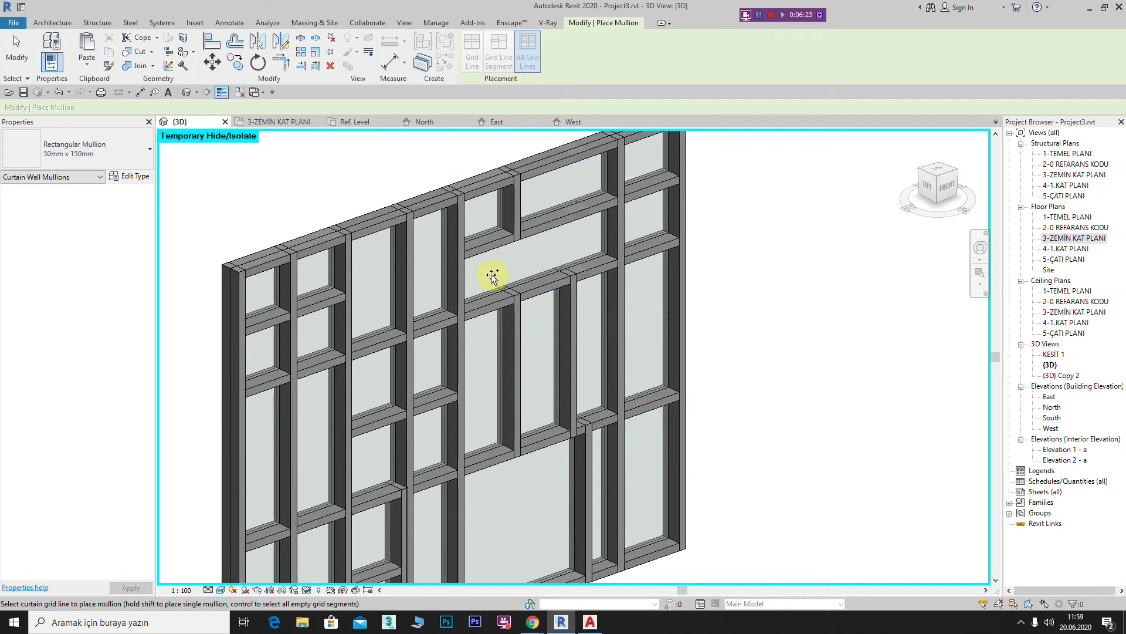
# - Frame the remaining grid segments and edges with mullions
pyautogui.scroll(-2, 454, 296)
pyautogui.moveTo(436, 406)
pyautogui.keyDown('shift'); pyautogui.mouseDown(button='middle')
pyautogui.moveTo(410, 176)
pyautogui.moveTo(447, 352)
pyautogui.moveTo(461, 266)
pyautogui.moveTo(407, 171)
pyautogui.moveTo(304, 288)
pyautogui.mouseUp(button='middle'); pyautogui.keyUp('shift')
pyautogui.click(50, 22)
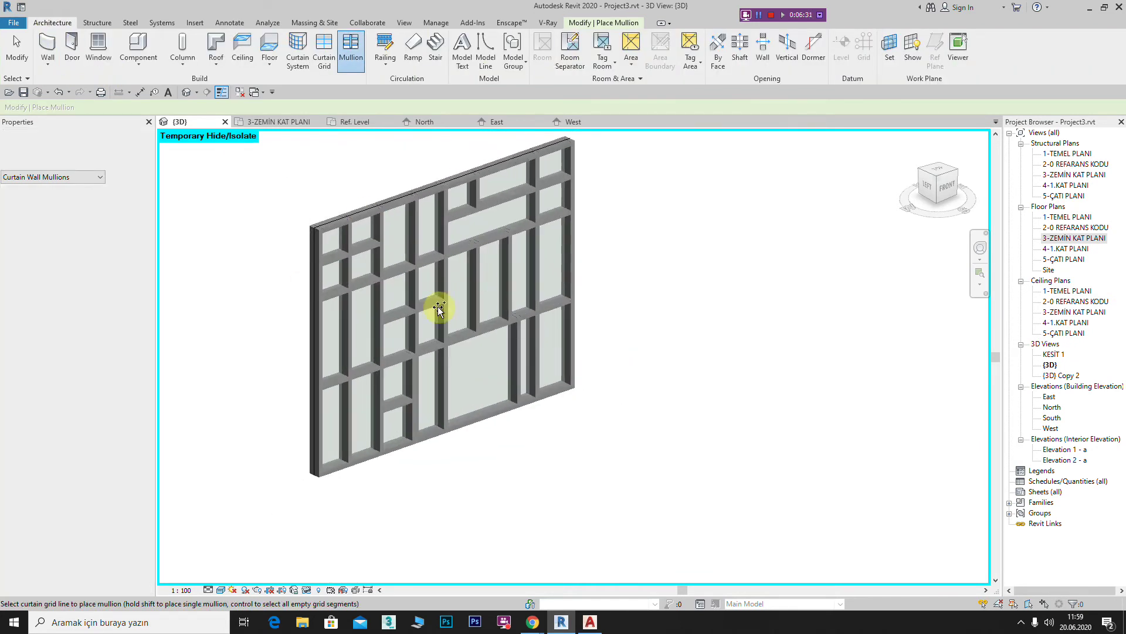
pyautogui.keyDown('ctrl'); pyautogui.click(517, 248); pyautogui.keyUp('ctrl')
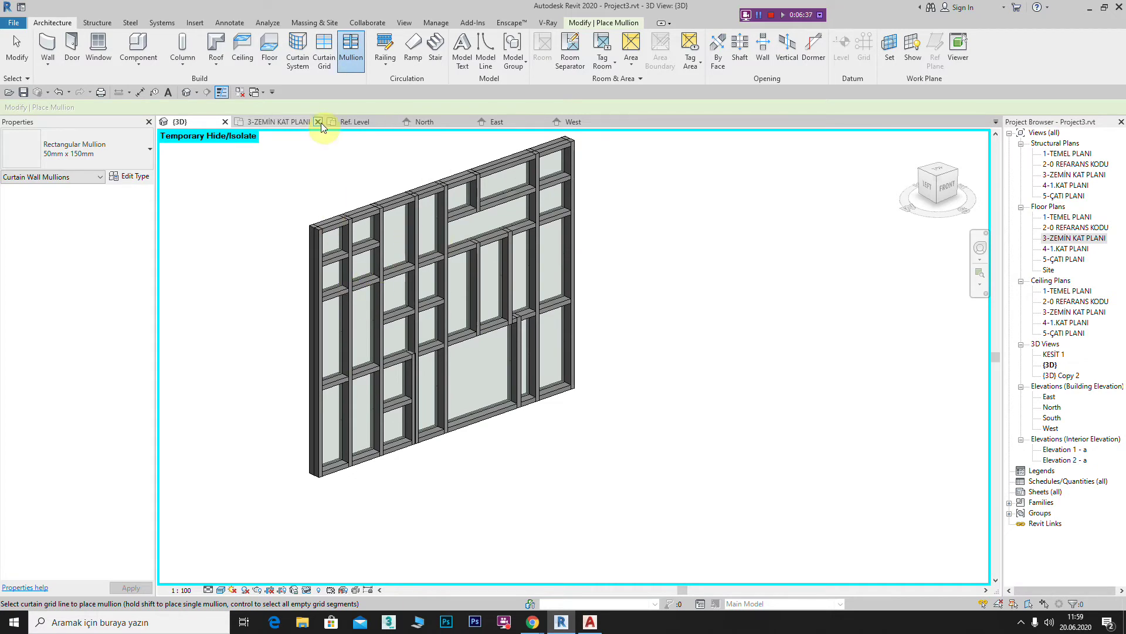
# - Choose the Exterior Glazing curtain wall type on base level 3-ZEMİN KAT PLANI
pyautogui.click(49, 45)
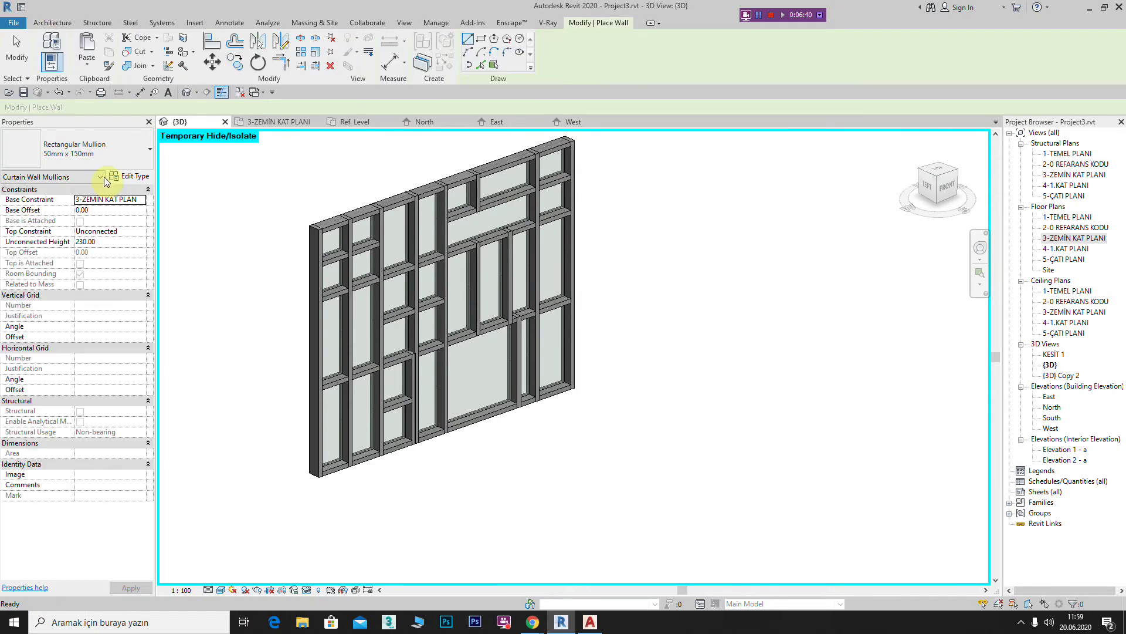
pyautogui.click(150, 150)
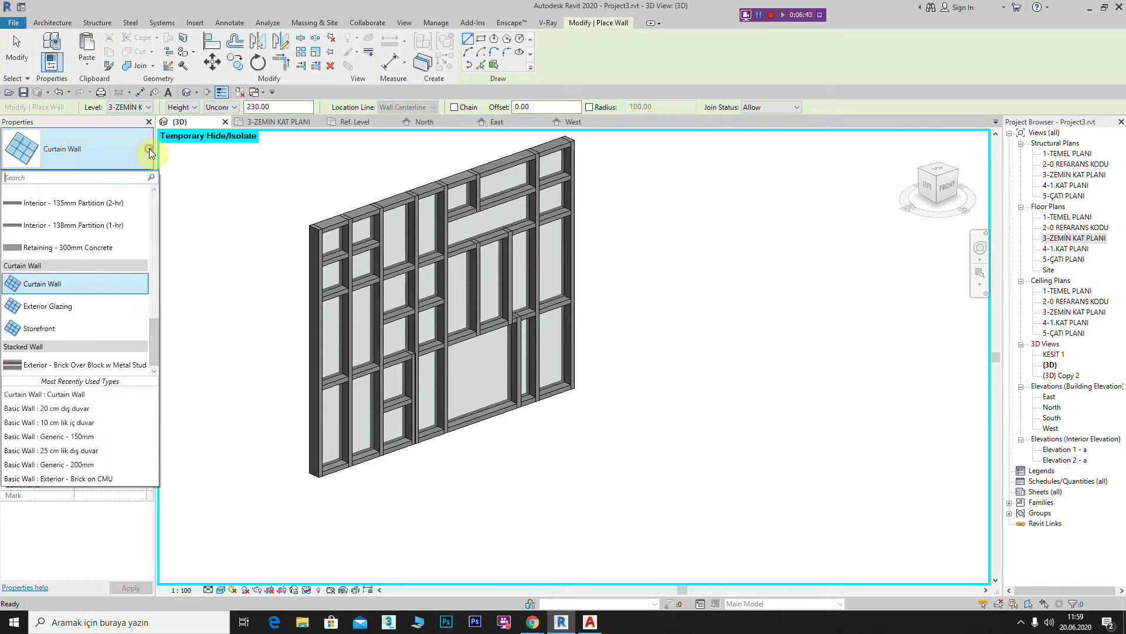
pyautogui.click(56, 309)
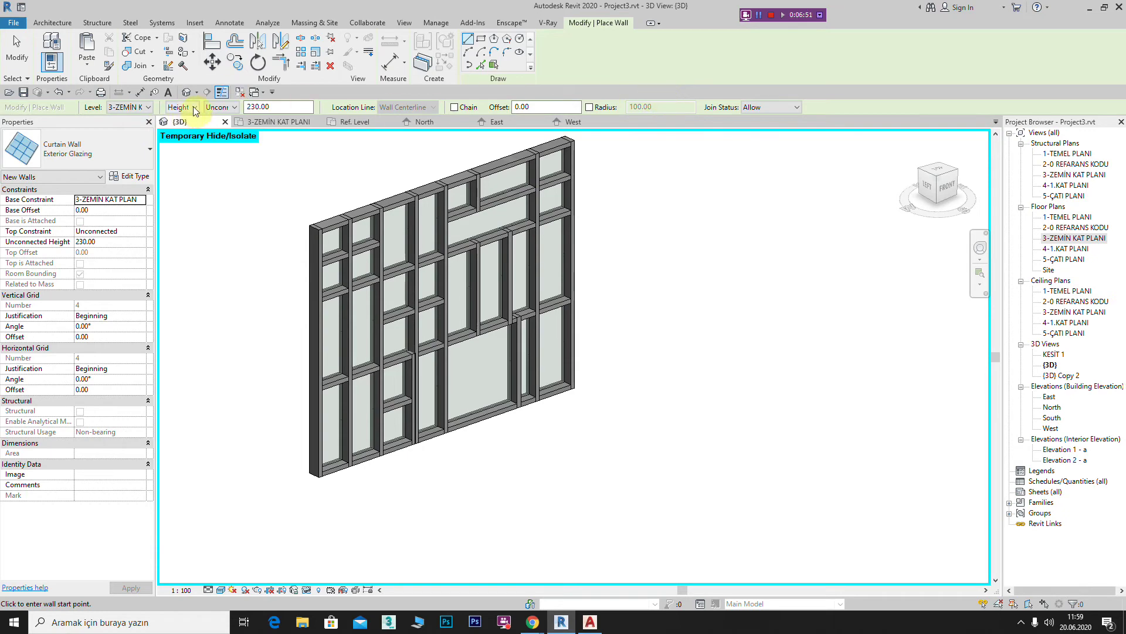
pyautogui.click(148, 107)
pyautogui.click(149, 109)
pyautogui.write('280')
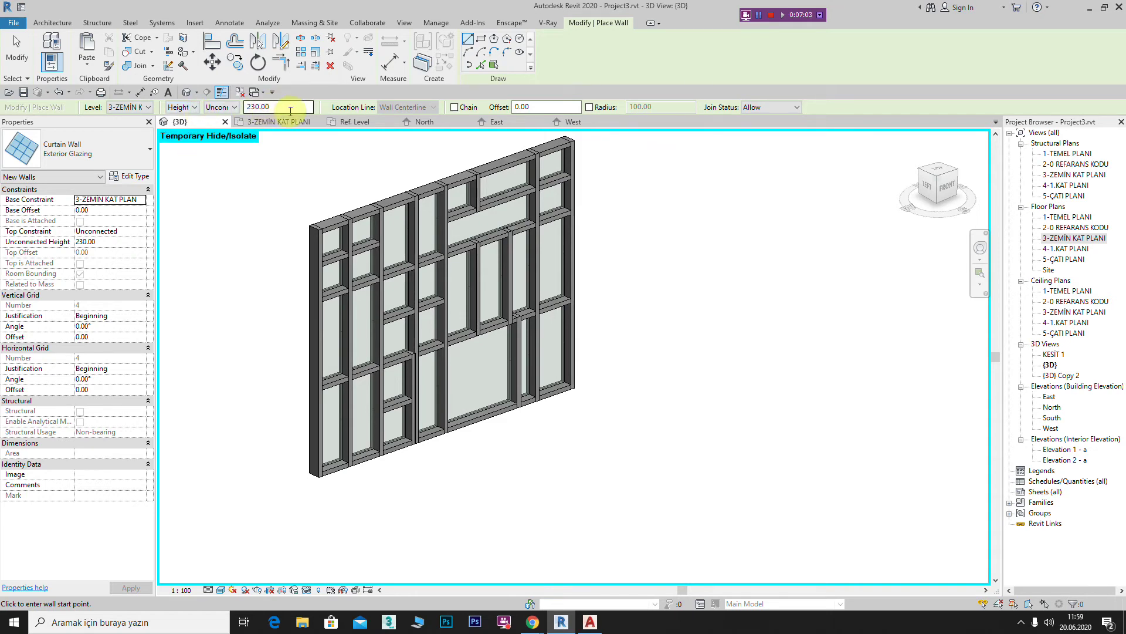
# - Set the wall top to Unconnected at 280 height with corner Radius 100
pyautogui.click(235, 107)
pyautogui.press('Up')
pyautogui.press('Up')
pyautogui.press('Up')
pyautogui.press('Up')
pyautogui.press('Up')
pyautogui.click(329, 167)
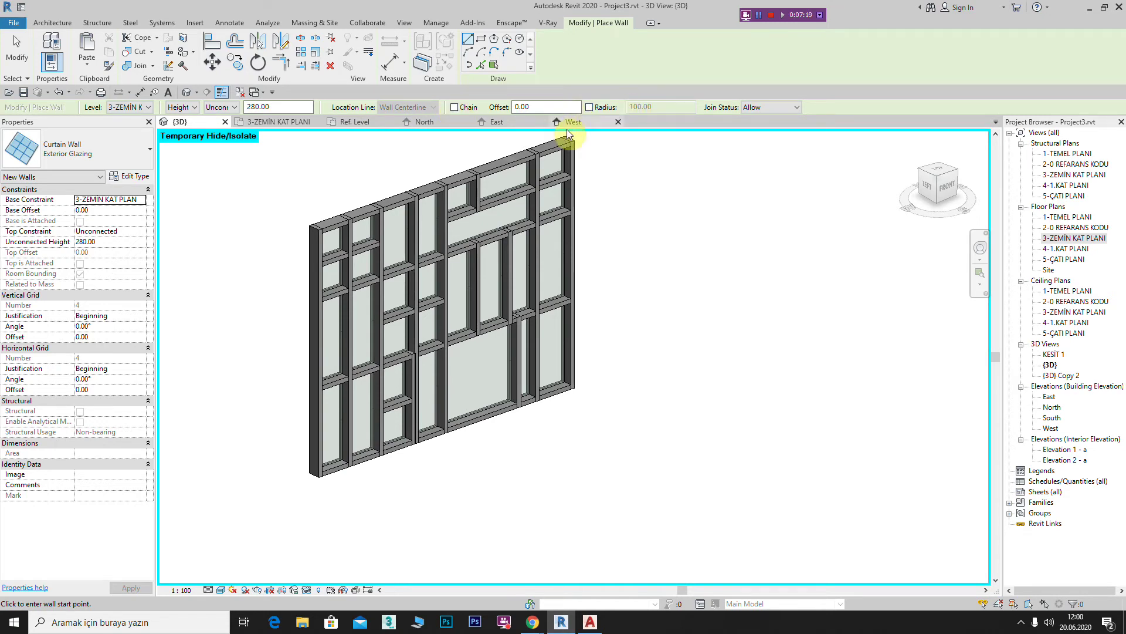
pyautogui.click(588, 107)
pyautogui.scroll(-2, 661, 252)
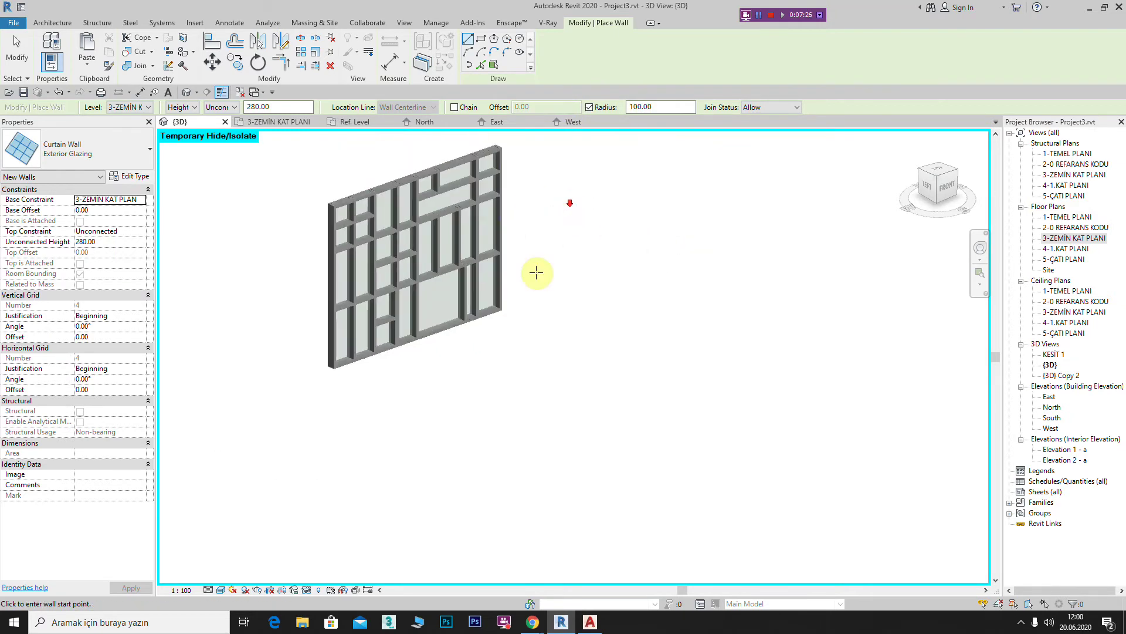
pyautogui.scroll(-2, 624, 223)
# - Draw a chained run of three wall points below the existing wall
pyautogui.click(362, 456)
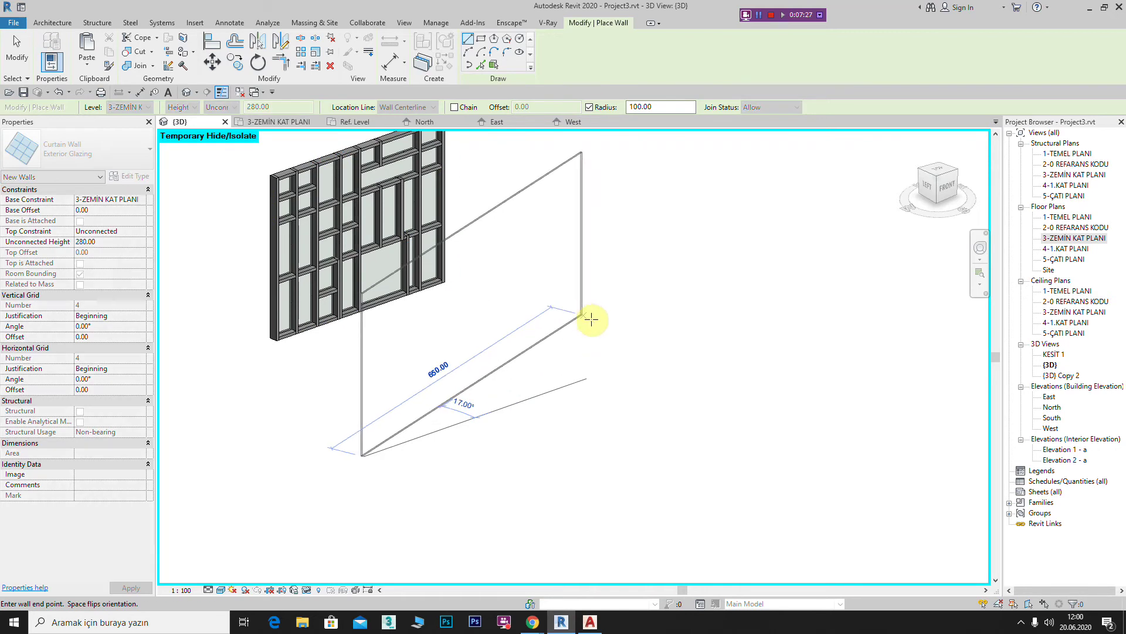
pyautogui.click(455, 107)
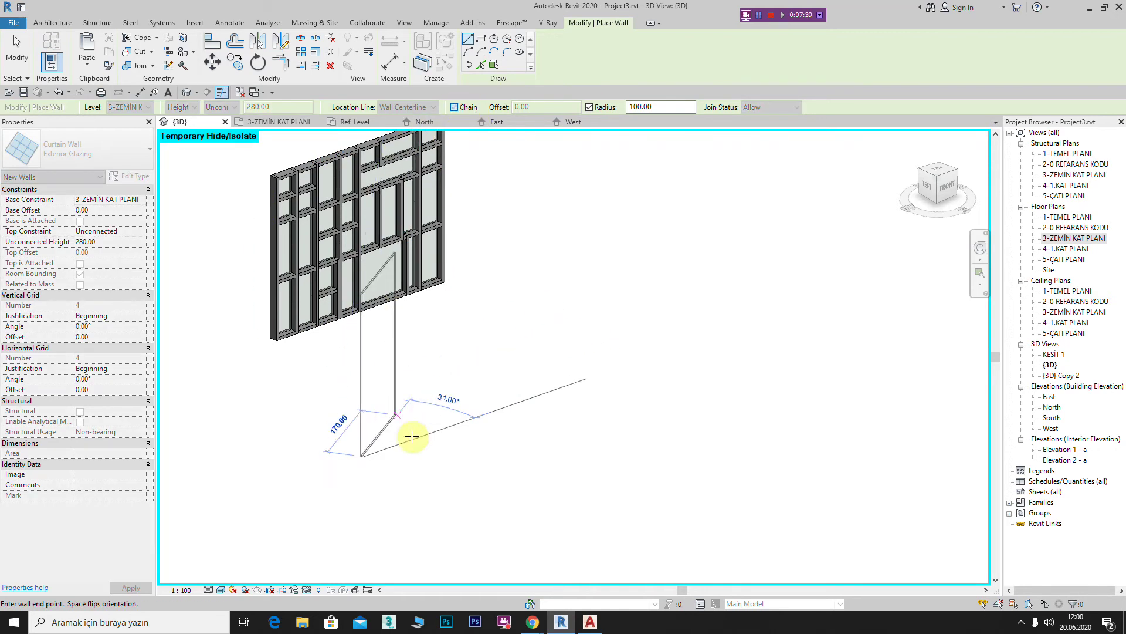
pyautogui.click(587, 368)
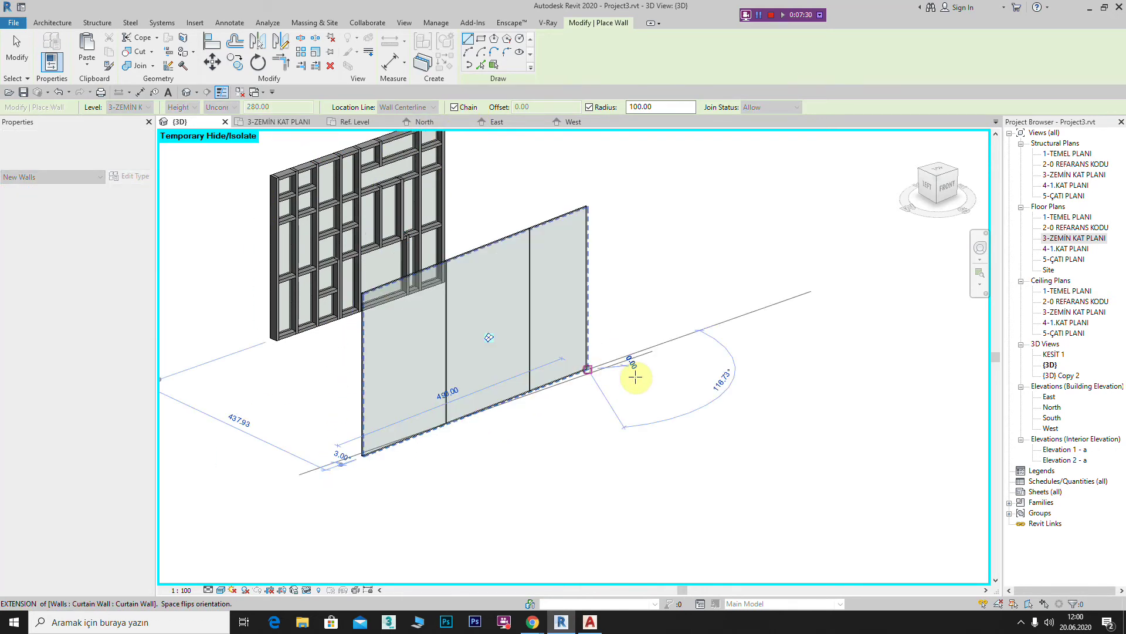
pyautogui.click(731, 442)
pyautogui.moveTo(593, 406)
pyautogui.keyDown('shift'); pyautogui.mouseDown(button='middle')
pyautogui.moveTo(584, 427)
pyautogui.moveTo(546, 414)
pyautogui.mouseUp(button='middle'); pyautogui.keyUp('shift')
pyautogui.moveTo(535, 367); pyautogui.dragTo(558, 380, button='middle')
pyautogui.scroll(2, 521, 382)
pyautogui.press('Escape')
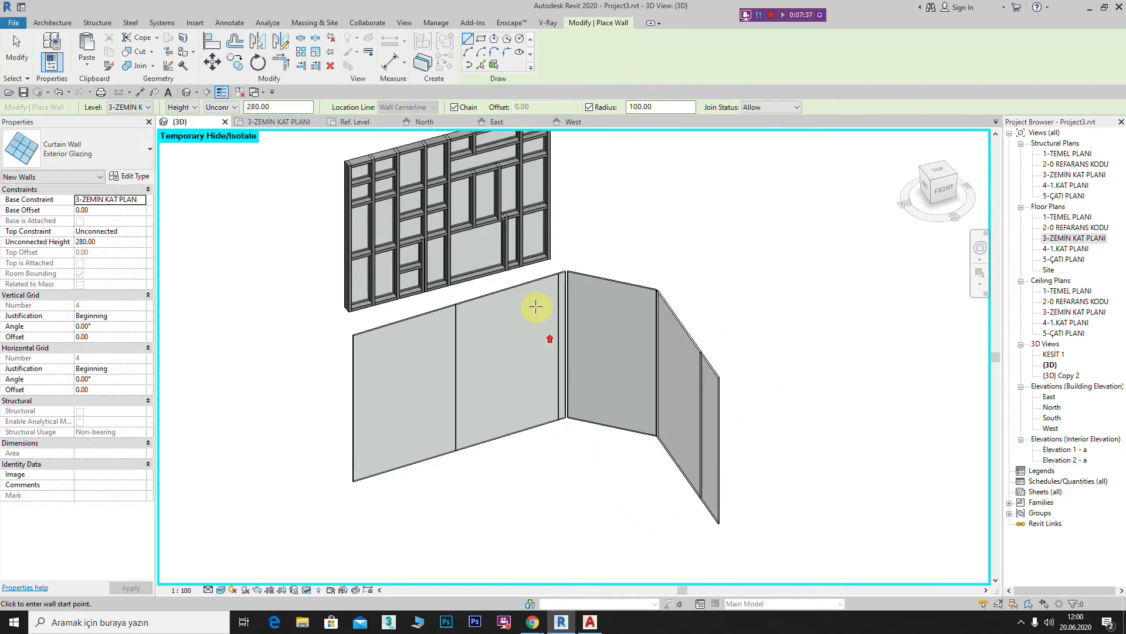
pyautogui.scroll(2, 610, 334)
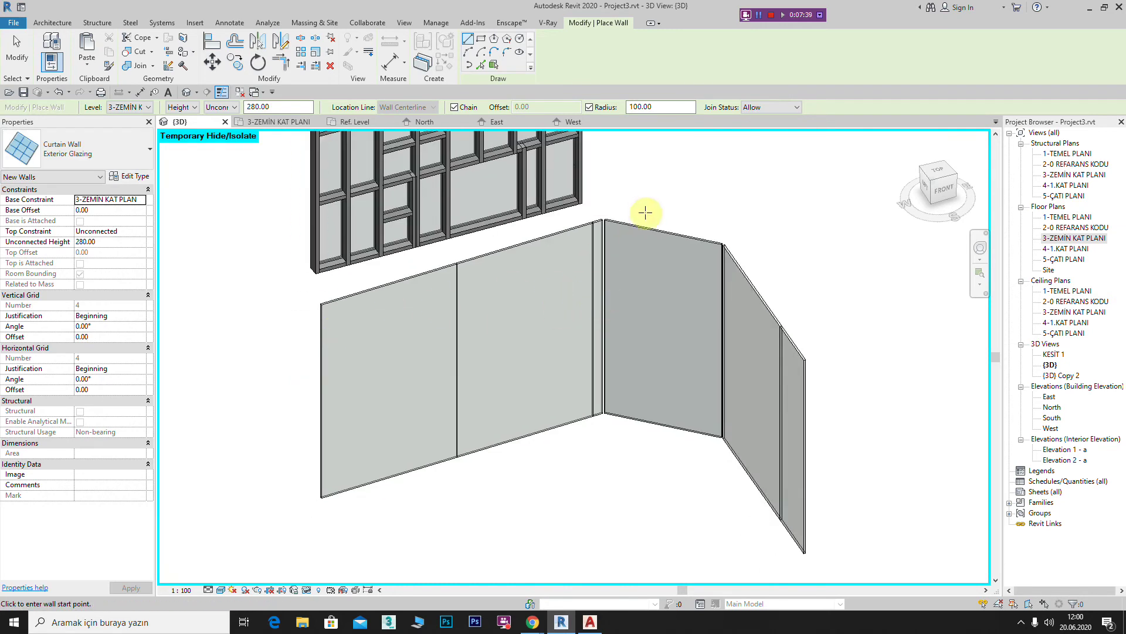
pyautogui.scroll(-2, 583, 280)
pyautogui.moveTo(589, 357)
pyautogui.keyDown('shift'); pyautogui.mouseDown(button='middle')
pyautogui.moveTo(540, 477)
pyautogui.moveTo(421, 427)
pyautogui.moveTo(440, 408)
pyautogui.moveTo(587, 371)
pyautogui.moveTo(581, 394)
pyautogui.mouseUp(button='middle'); pyautogui.keyUp('shift')
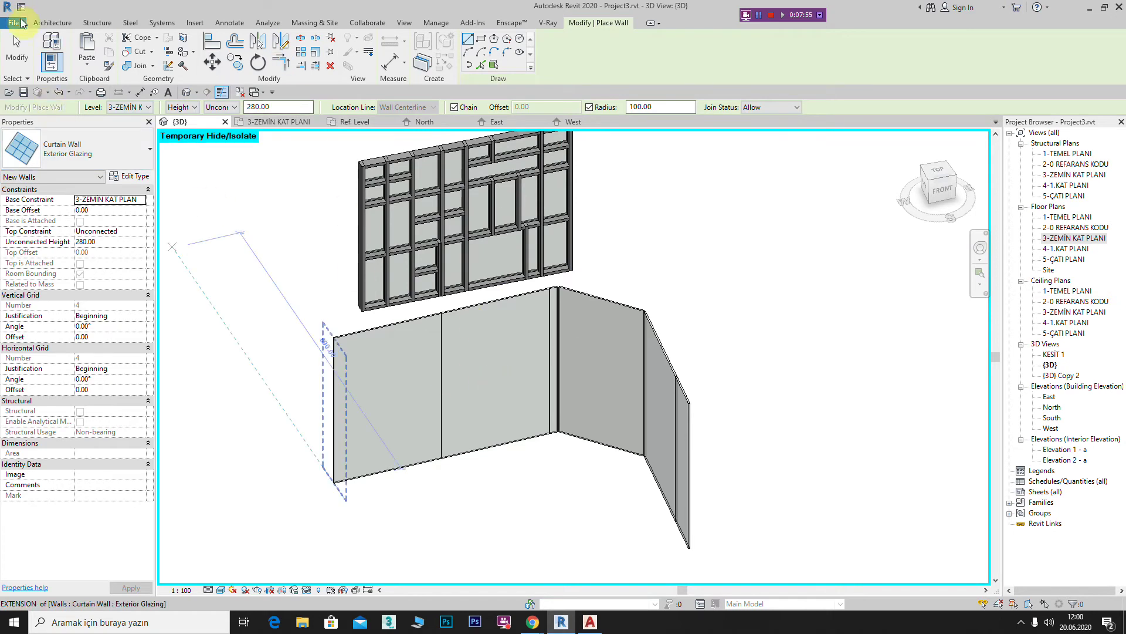
# - Place five vertical curtain grid lines: three on the curved wall, two on adjacent panels
pyautogui.click(43, 23)
pyautogui.click(327, 48)
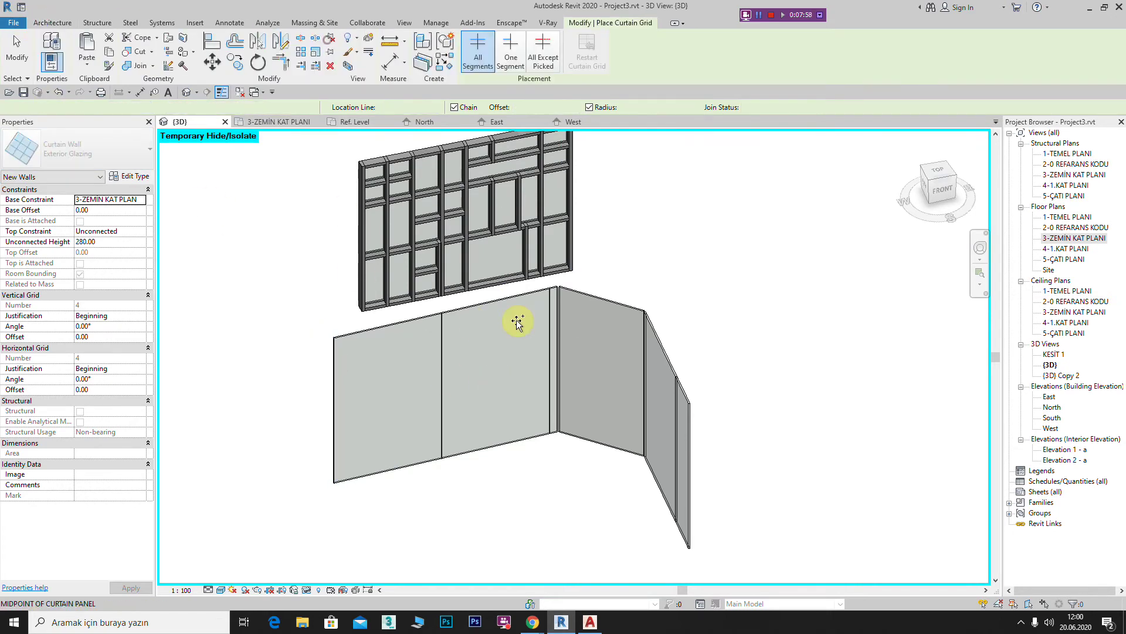
pyautogui.click(594, 296)
pyautogui.click(625, 306)
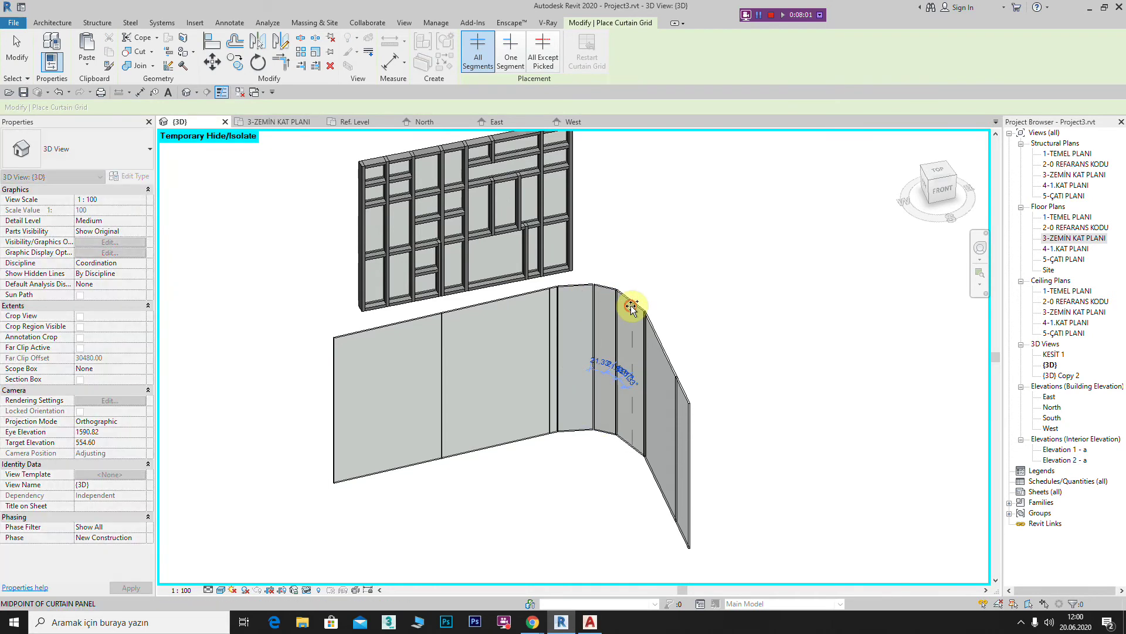
pyautogui.click(603, 309)
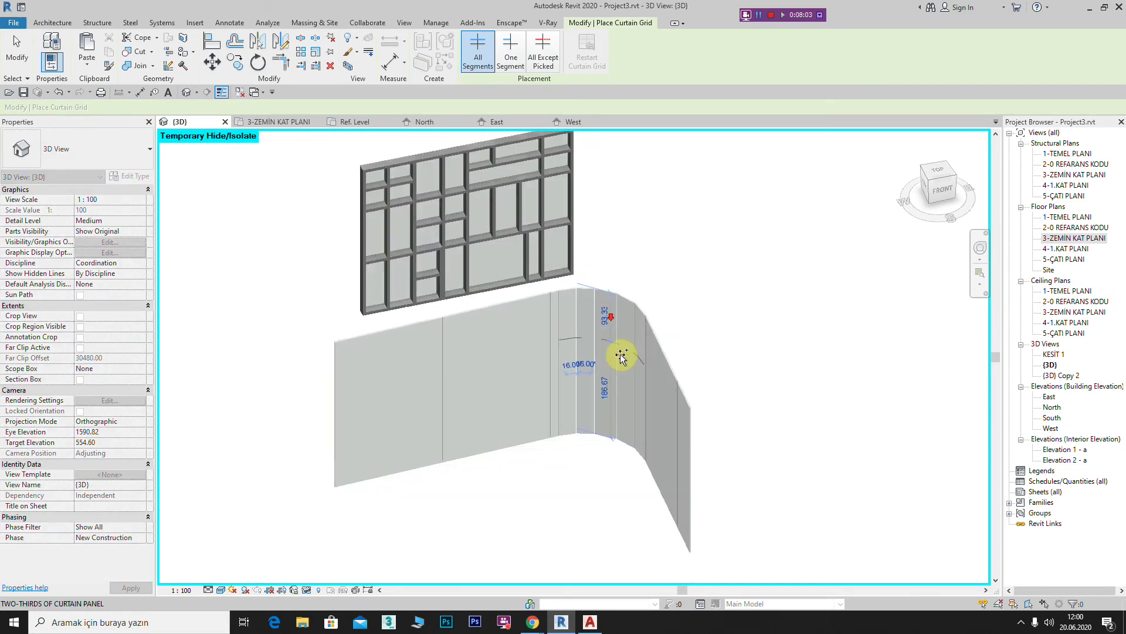
pyautogui.moveTo(654, 397)
pyautogui.keyDown('shift'); pyautogui.mouseDown(button='middle')
pyautogui.moveTo(368, 397)
pyautogui.moveTo(536, 352)
pyautogui.mouseUp(button='middle'); pyautogui.keyUp('shift')
pyautogui.click(536, 278)
pyautogui.click(575, 272)
pyautogui.moveTo(530, 312)
pyautogui.keyDown('shift'); pyautogui.mouseDown(button='middle')
pyautogui.moveTo(649, 370)
pyautogui.moveTo(596, 340)
pyautogui.moveTo(641, 339)
pyautogui.mouseUp(button='middle'); pyautogui.keyUp('shift')
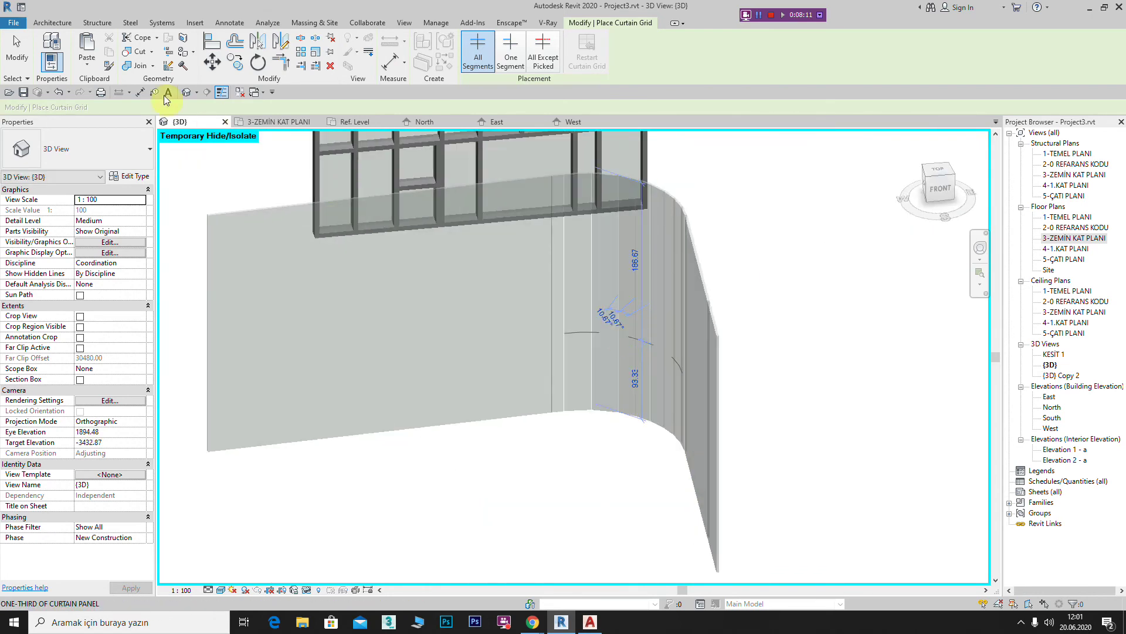
pyautogui.click(53, 22)
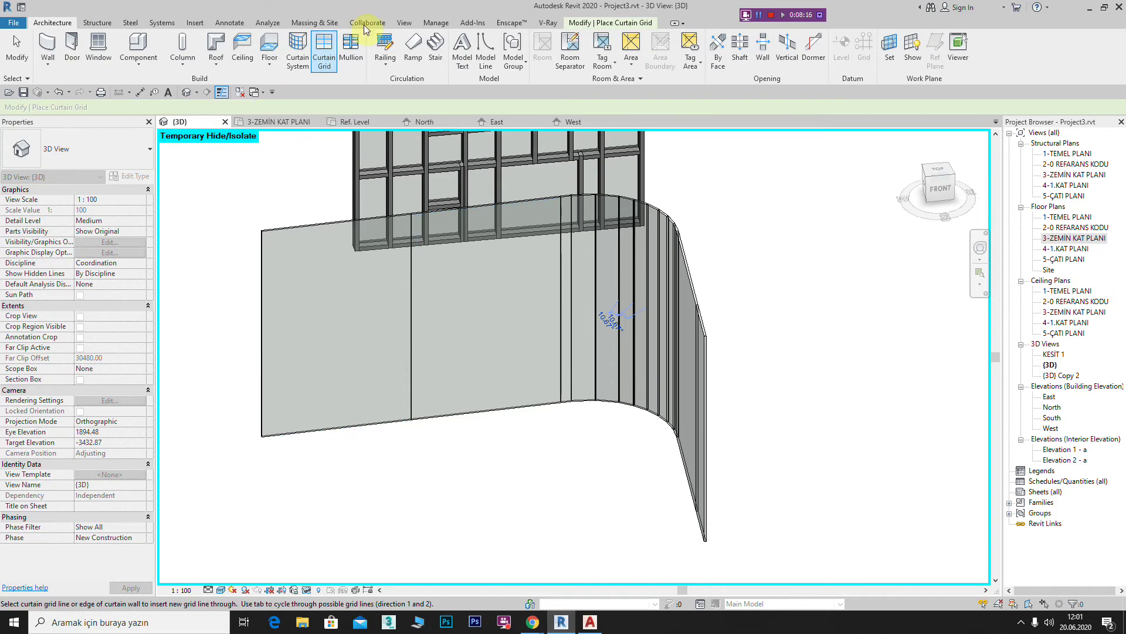
# - Add All Grid Lines mullions to the flat wall and the curved wall
pyautogui.click(345, 71)
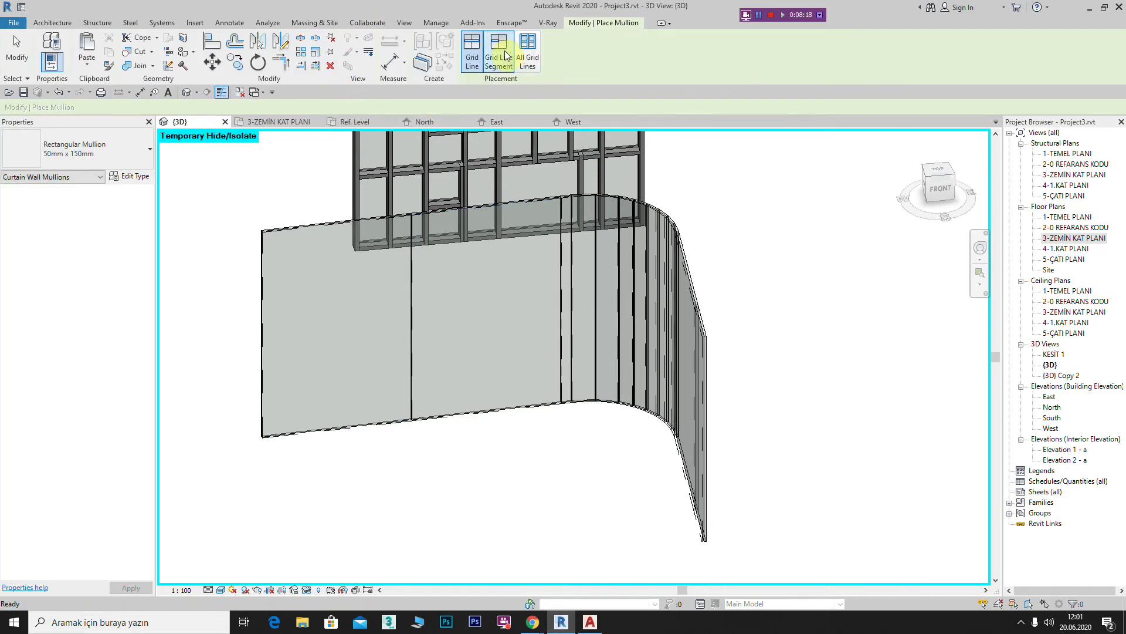
pyautogui.click(527, 53)
pyautogui.click(268, 259)
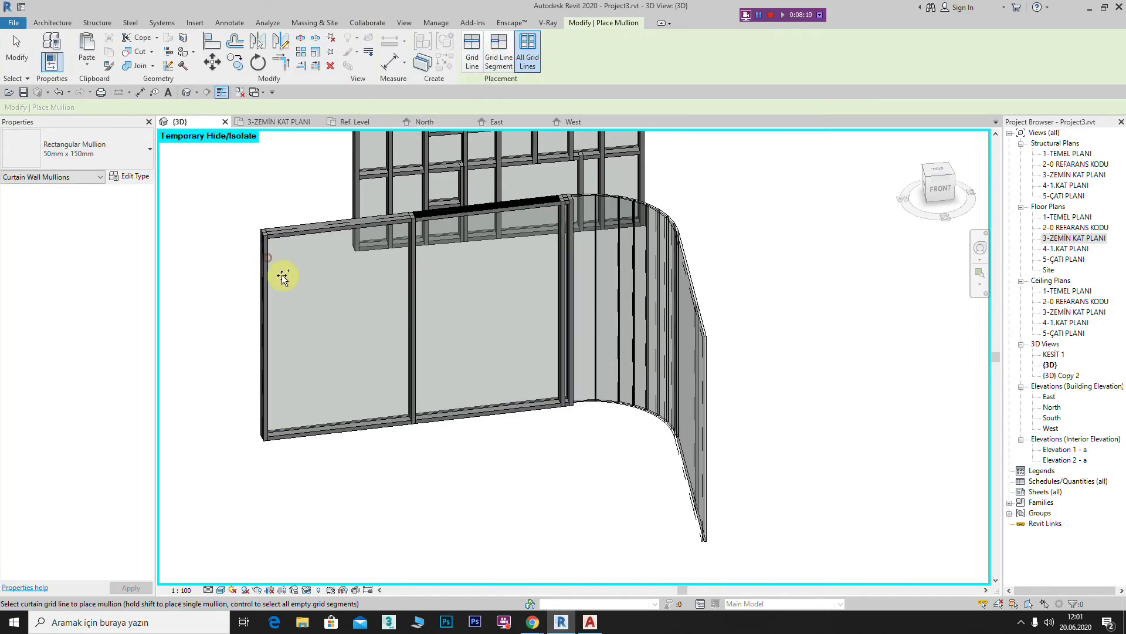
pyautogui.moveTo(381, 312); pyautogui.dragTo(524, 336, button='middle')
pyautogui.click(518, 339)
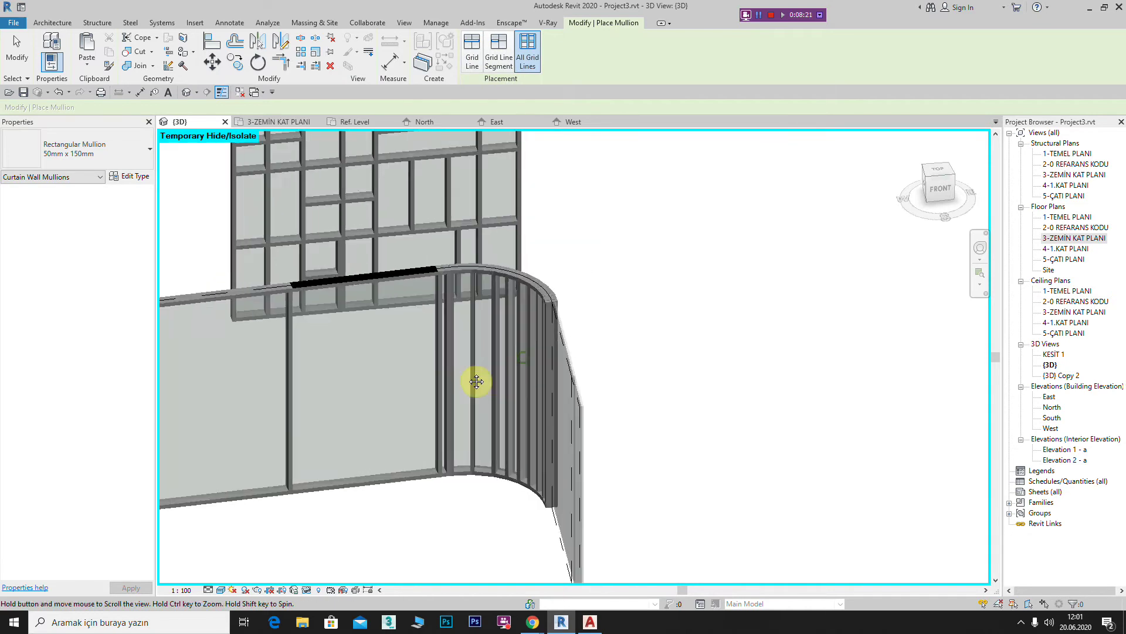
# - Orbit around to check the 50mm x 150mm mullions, then end mullion placement
pyautogui.scroll(-3, 563, 392)
pyautogui.moveTo(582, 393)
pyautogui.keyDown('shift'); pyautogui.mouseDown(button='middle')
pyautogui.moveTo(469, 436)
pyautogui.moveTo(322, 408)
pyautogui.mouseUp(button='middle'); pyautogui.keyUp('shift')
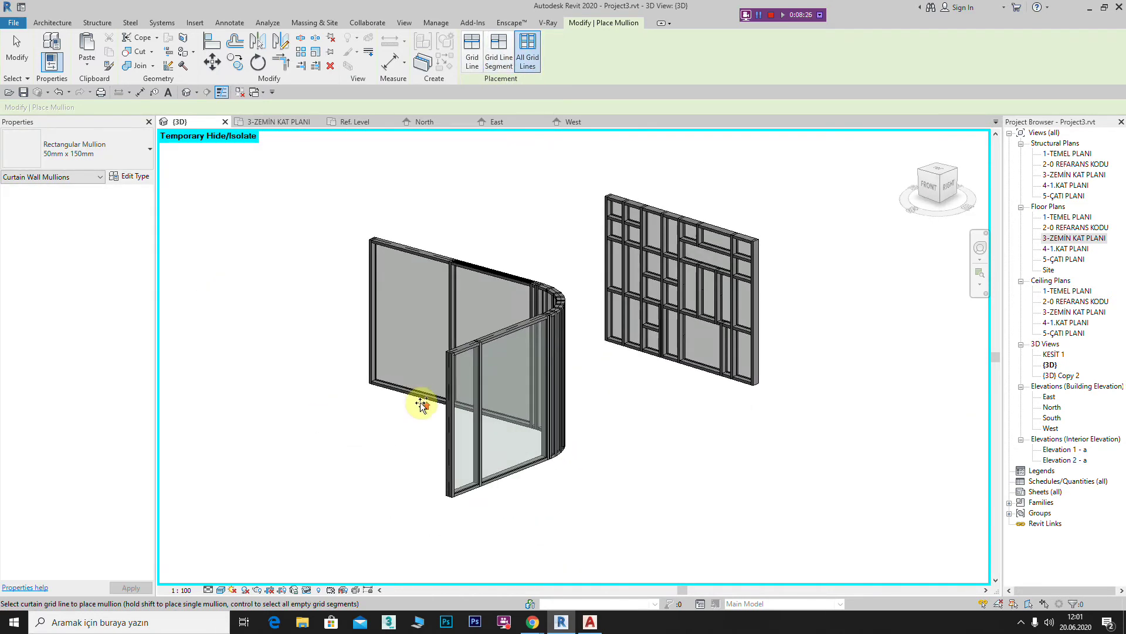
pyautogui.scroll(4, 653, 327)
pyautogui.moveTo(653, 327); pyautogui.dragTo(625, 305, button='middle')
pyautogui.scroll(-2, 653, 297)
pyautogui.scroll(-3, 558, 314)
pyautogui.moveTo(557, 314)
pyautogui.keyDown('shift'); pyautogui.mouseDown(button='middle')
pyautogui.moveTo(744, 339)
pyautogui.moveTo(658, 372)
pyautogui.moveTo(573, 377)
pyautogui.moveTo(502, 327)
pyautogui.moveTo(397, 108)
pyautogui.mouseUp(button='middle'); pyautogui.keyUp('shift')
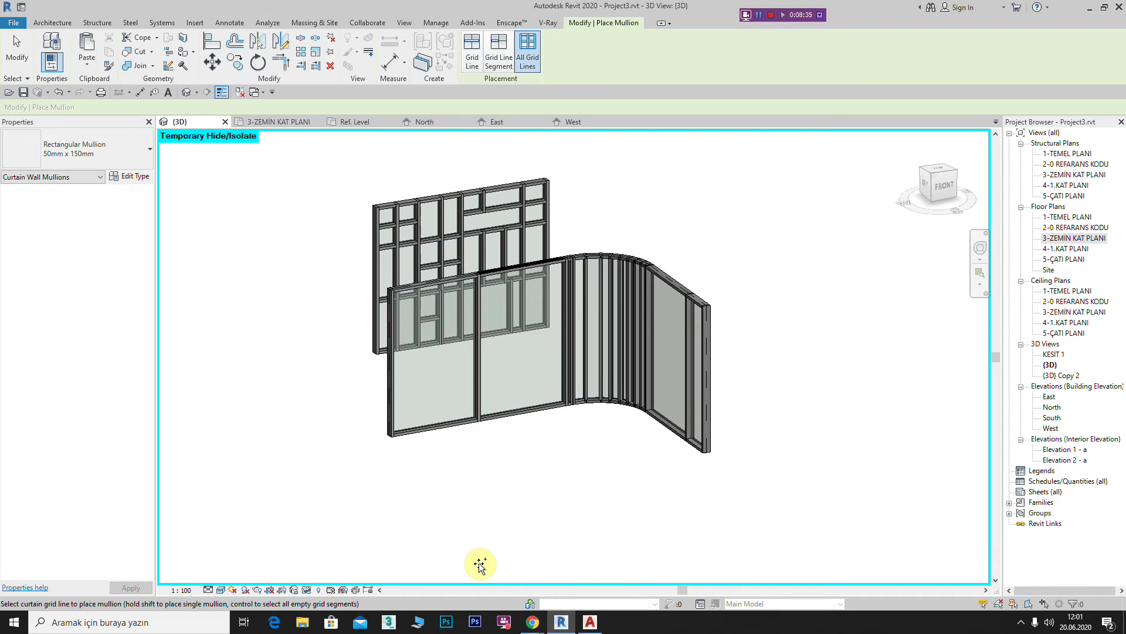
pyautogui.moveTo(494, 428)
pyautogui.mouseDown(button='middle')
pyautogui.moveTo(521, 327)
pyautogui.moveTo(505, 334)
pyautogui.mouseUp(button='middle')
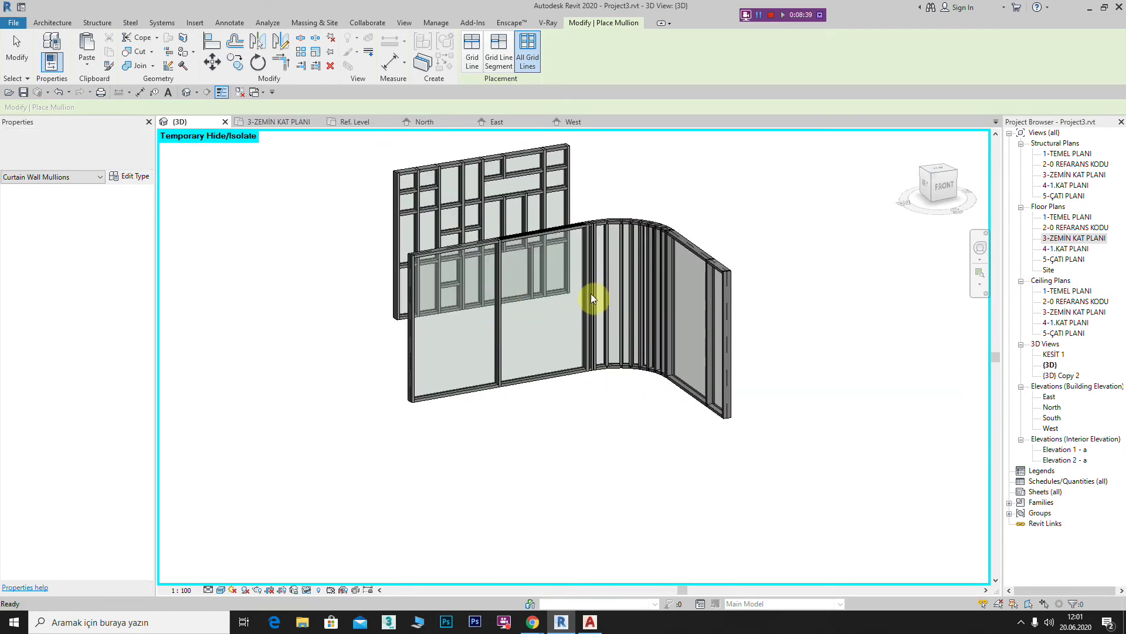
pyautogui.press('Escape')
pyautogui.scroll(-2, 588, 270)
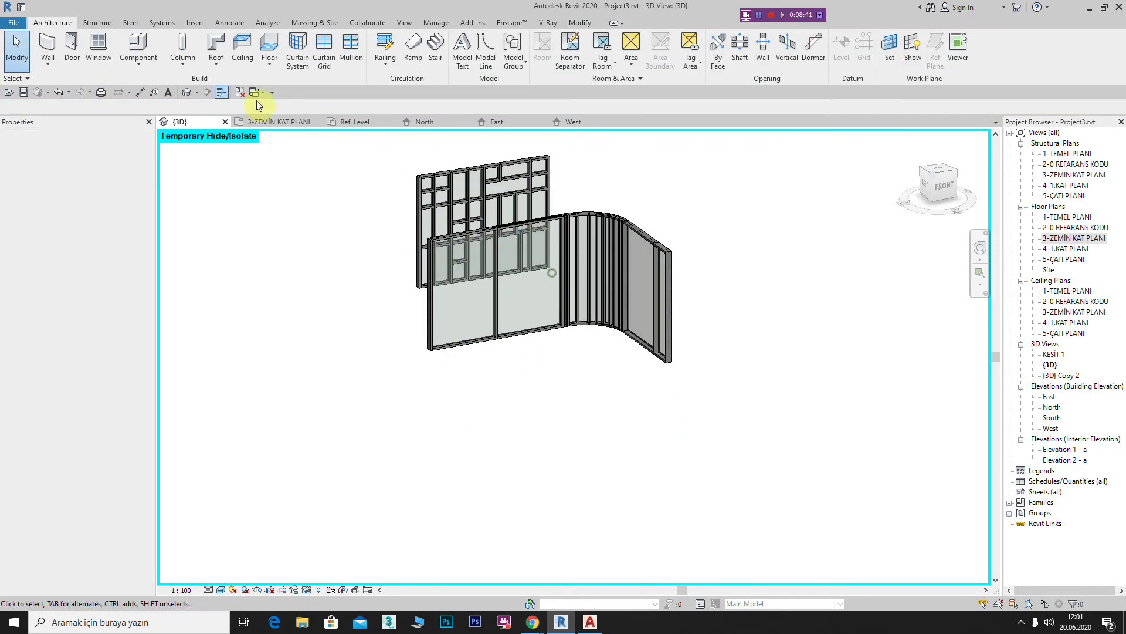
# - Draw an 840-long Exterior Glazing architectural curtain wall in empty space
pyautogui.click(49, 63)
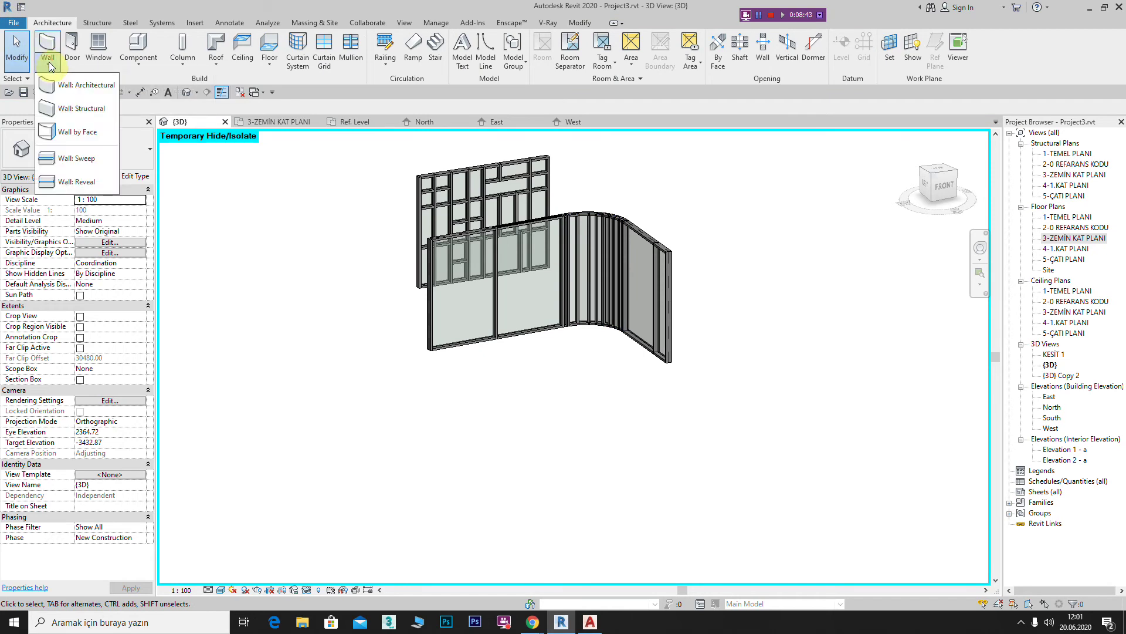
pyautogui.click(54, 85)
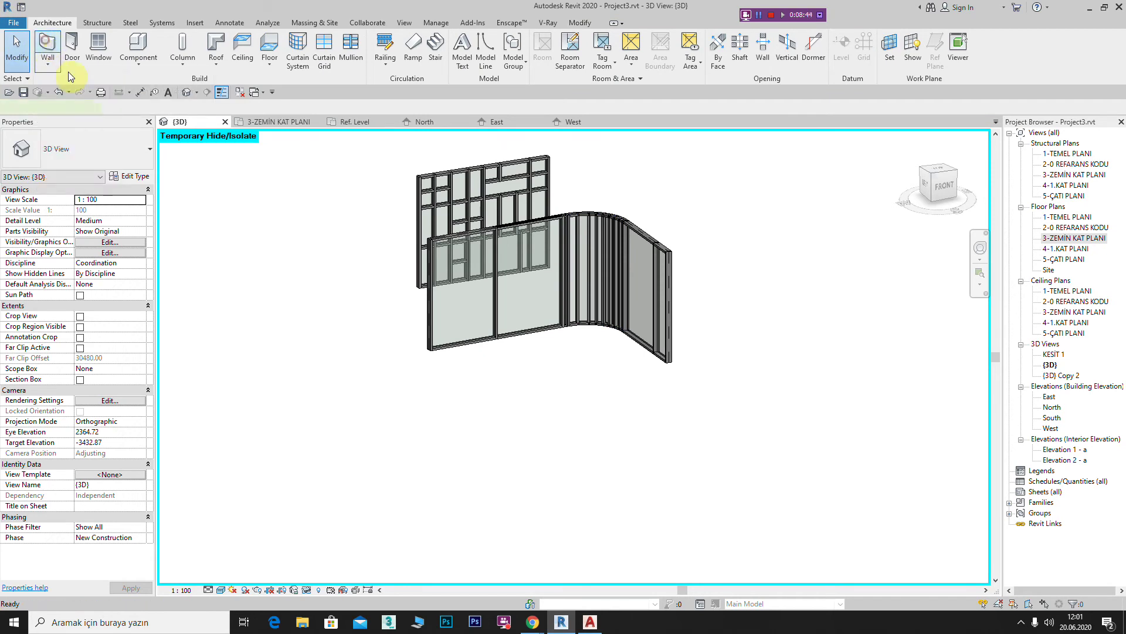
pyautogui.click(150, 151)
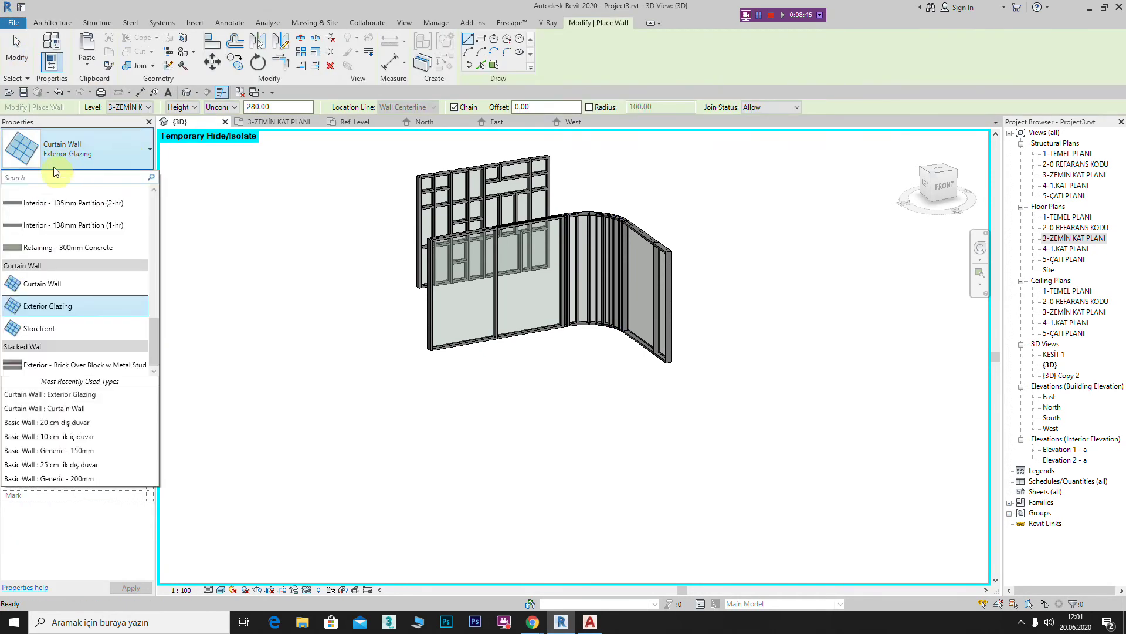
pyautogui.click(44, 306)
pyautogui.moveTo(527, 475); pyautogui.dragTo(367, 385, button='middle')
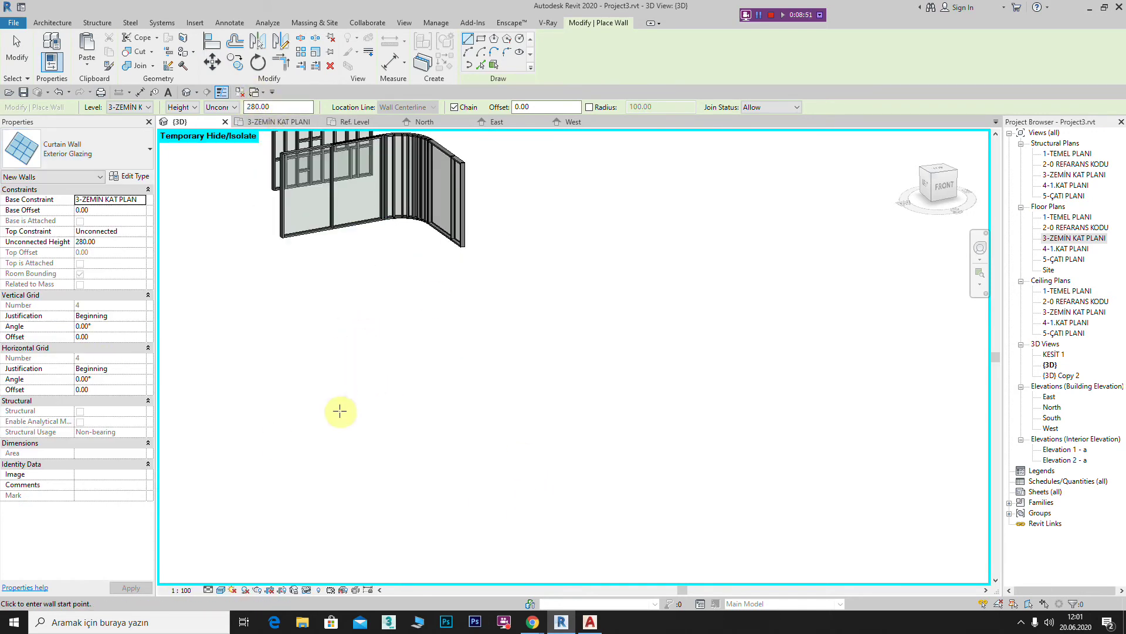
pyautogui.click(324, 400)
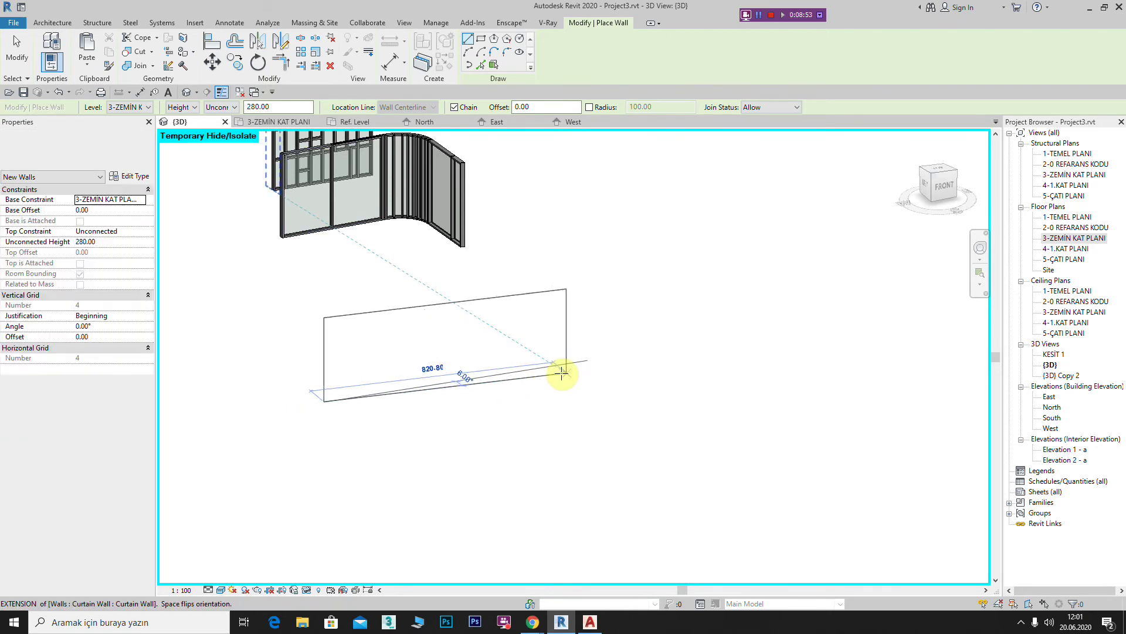
pyautogui.click(562, 372)
pyautogui.scroll(3, 445, 358)
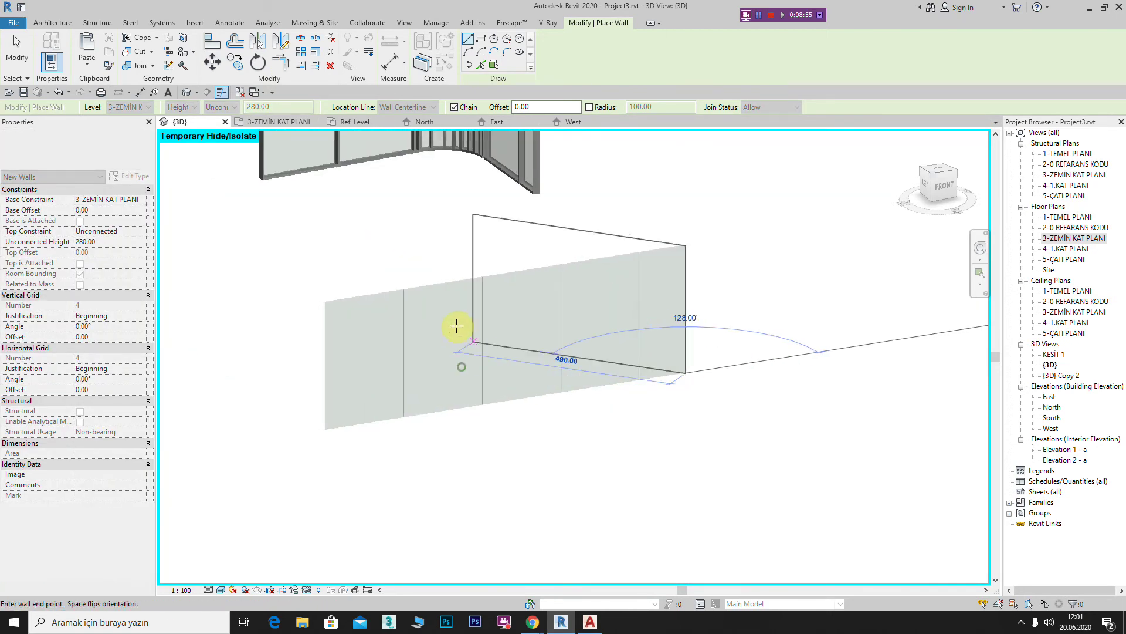
pyautogui.scroll(2, 456, 326)
pyautogui.press('Escape')
pyautogui.press('Escape')
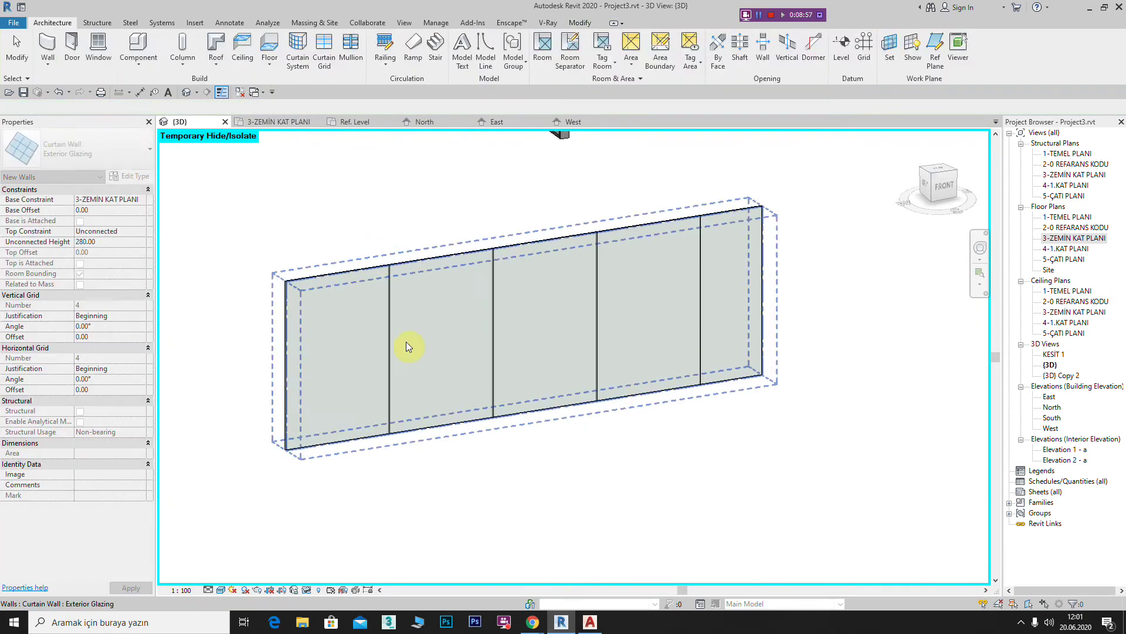
pyautogui.press('Escape')
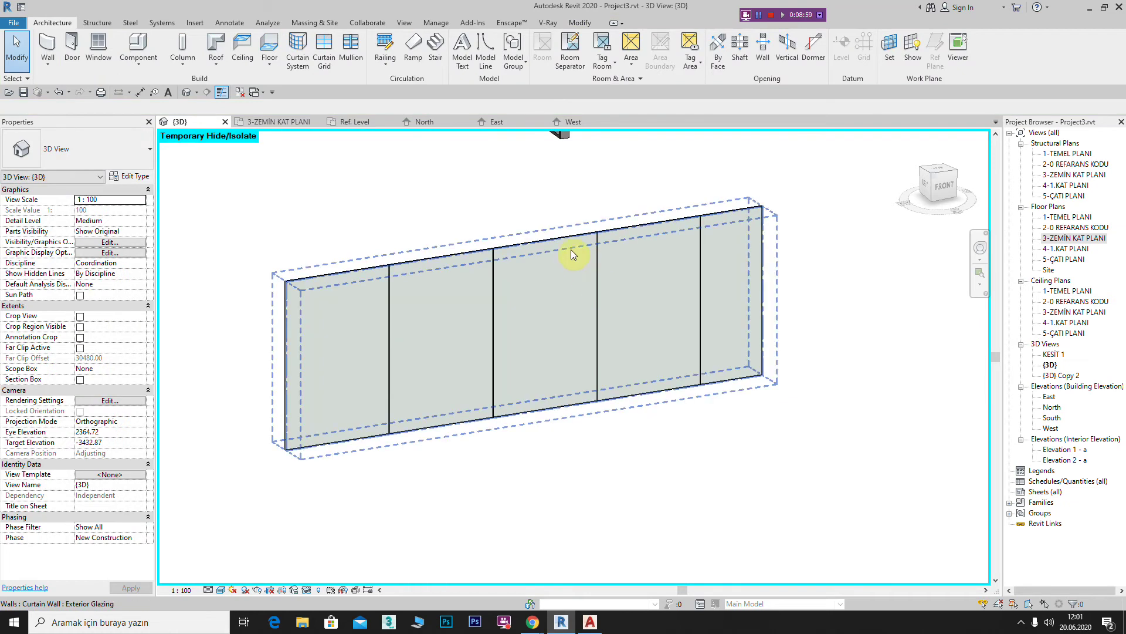
# - Set the new wall's Unconnected Height to 800 and apply
pyautogui.click(571, 249)
pyautogui.click(105, 245)
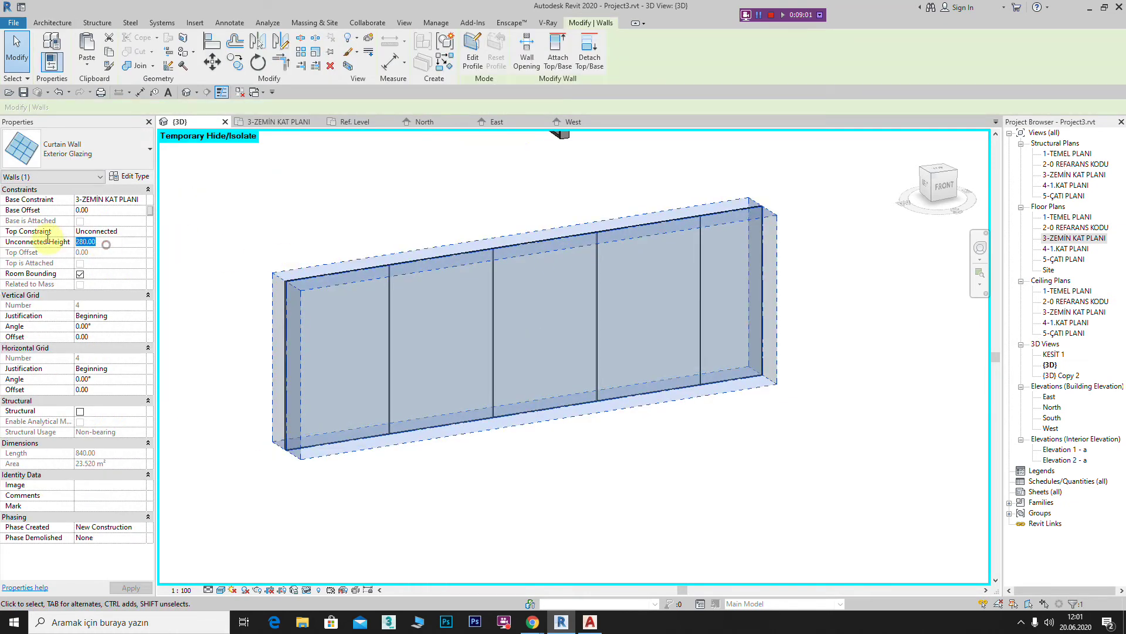
pyautogui.write('8')
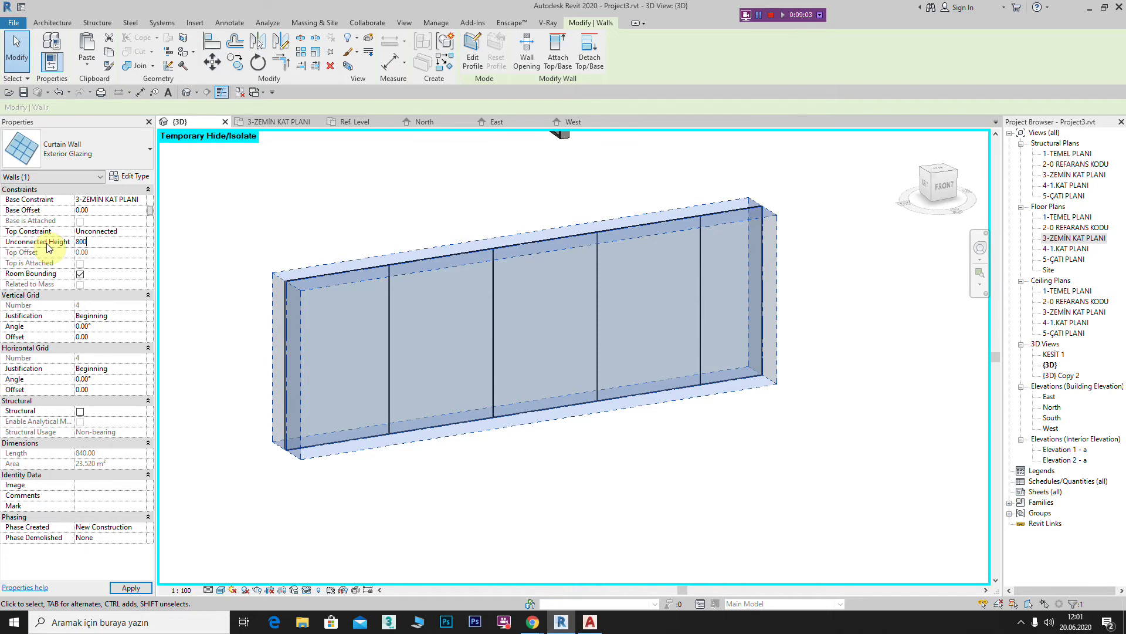
pyautogui.scroll(-3, 364, 328)
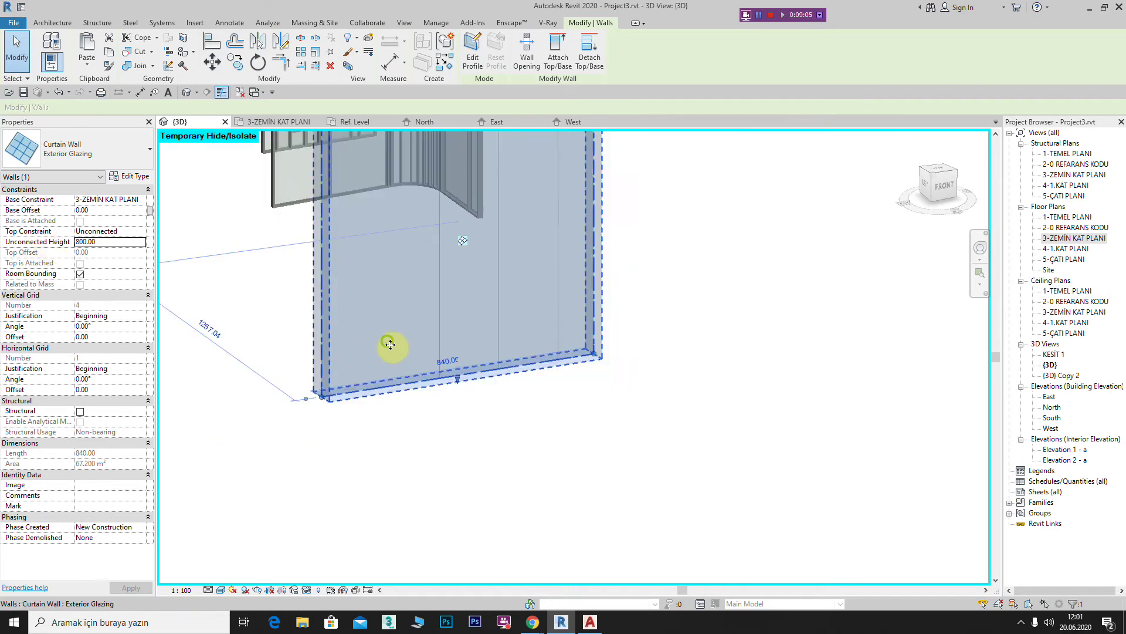
pyautogui.scroll(-2, 389, 344)
pyautogui.click(759, 426)
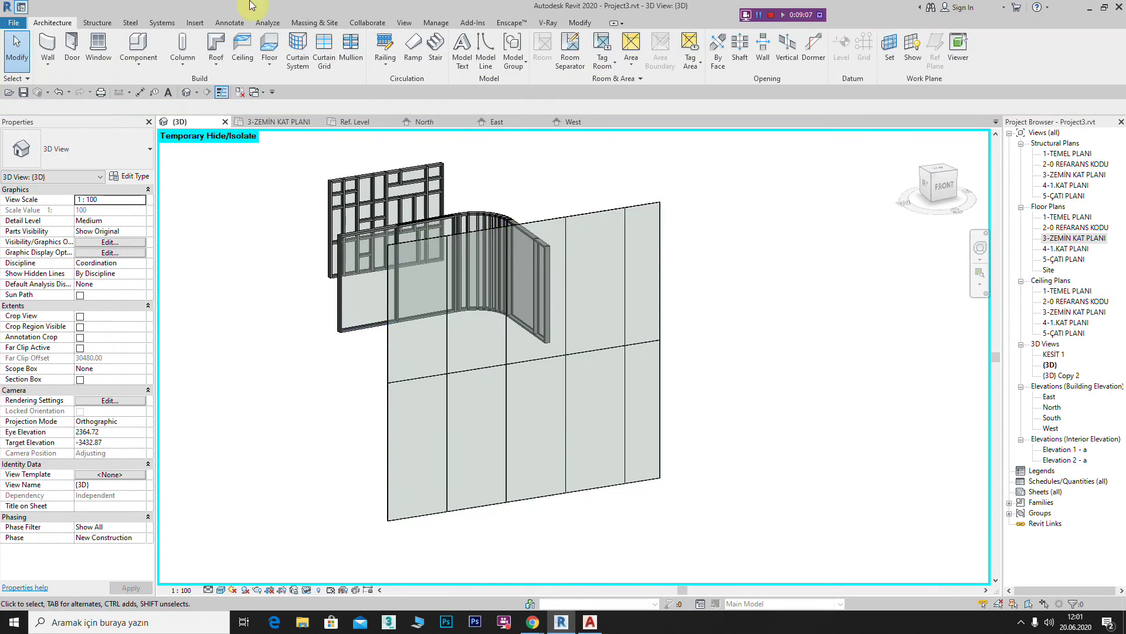
pyautogui.keyDown('shift'); pyautogui.moveTo(779, 359); pyautogui.dragTo(590, 241, button='middle'); pyautogui.keyUp('shift')
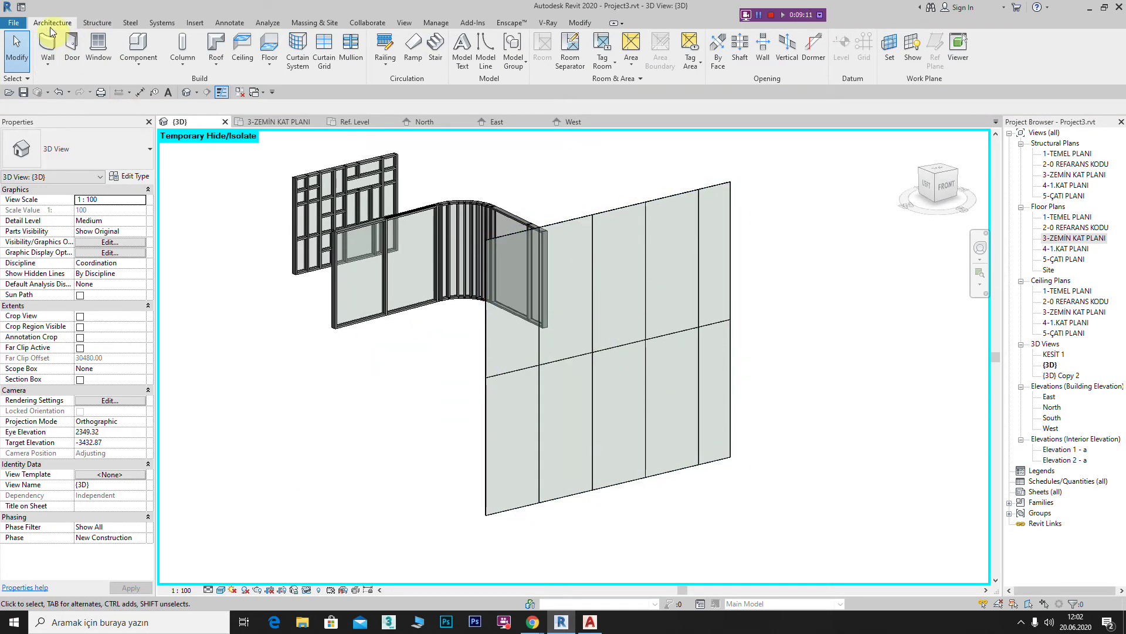
pyautogui.click(351, 48)
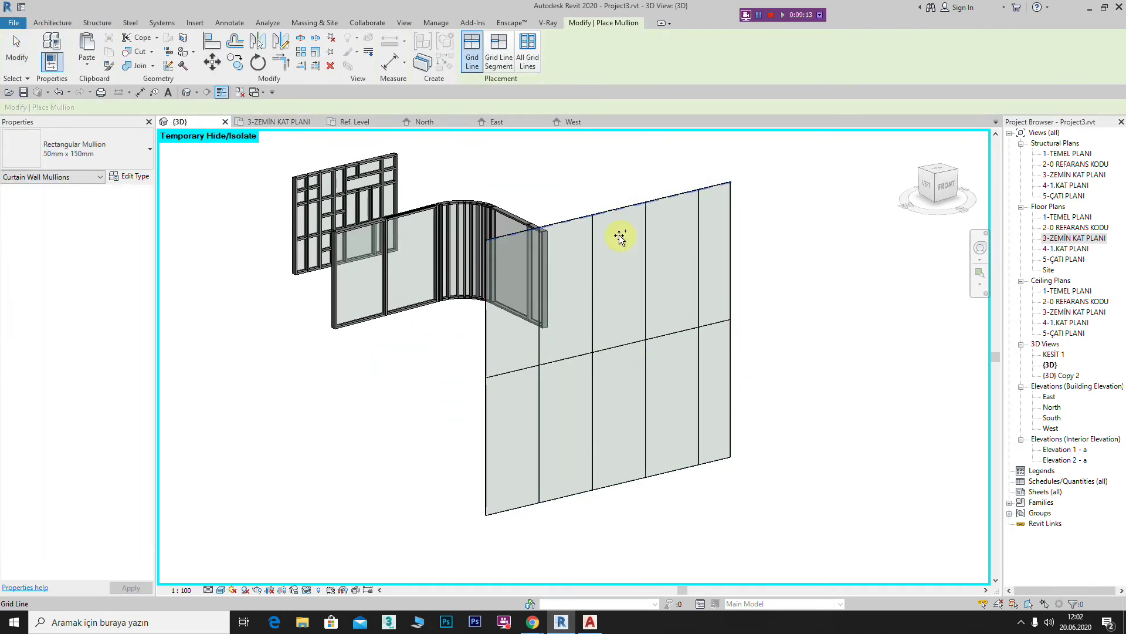
pyautogui.click(640, 252)
pyautogui.scroll(2, 645, 229)
pyautogui.scroll(-2, 628, 244)
pyautogui.hotkey('ctrl', 'z')
pyautogui.moveTo(770, 286); pyautogui.dragTo(755, 267, button='middle')
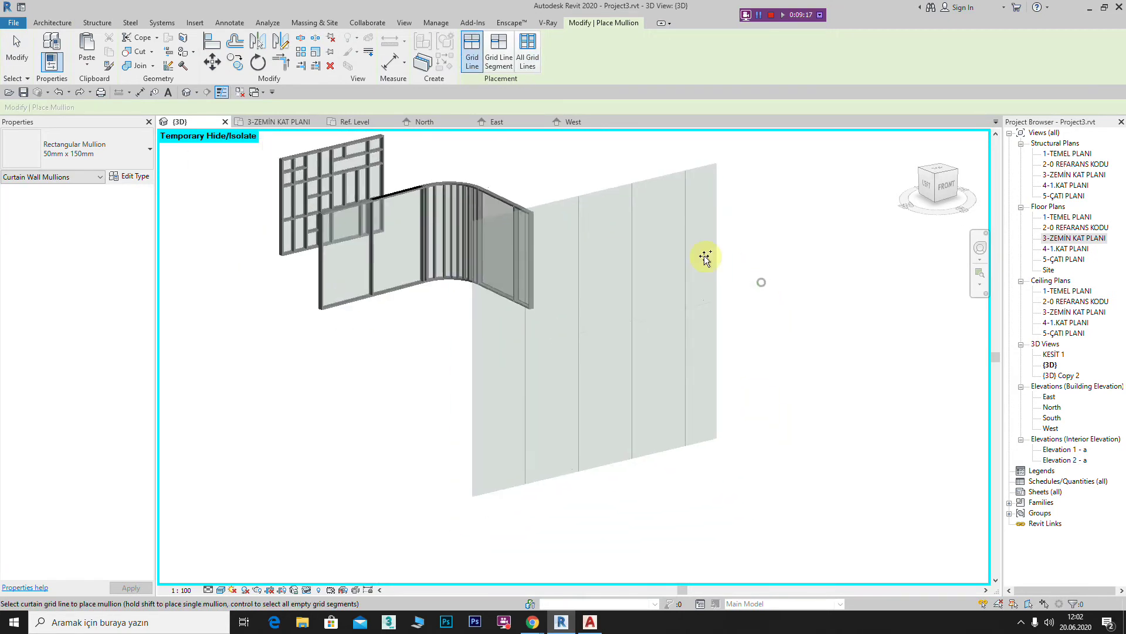
pyautogui.click(54, 23)
pyautogui.click(51, 50)
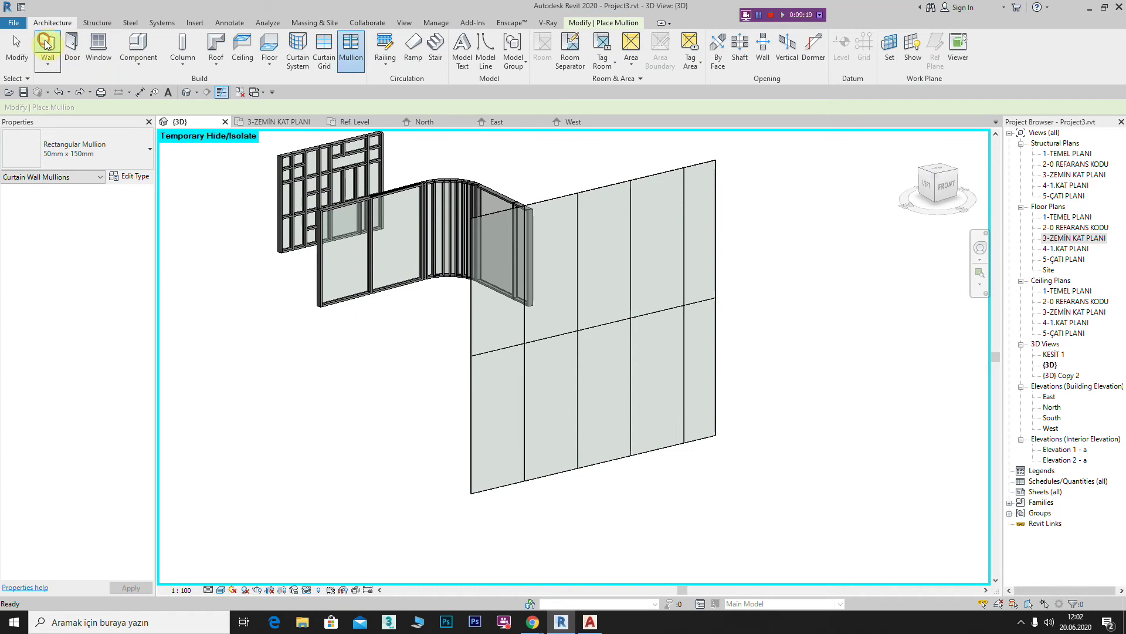
pyautogui.click(150, 157)
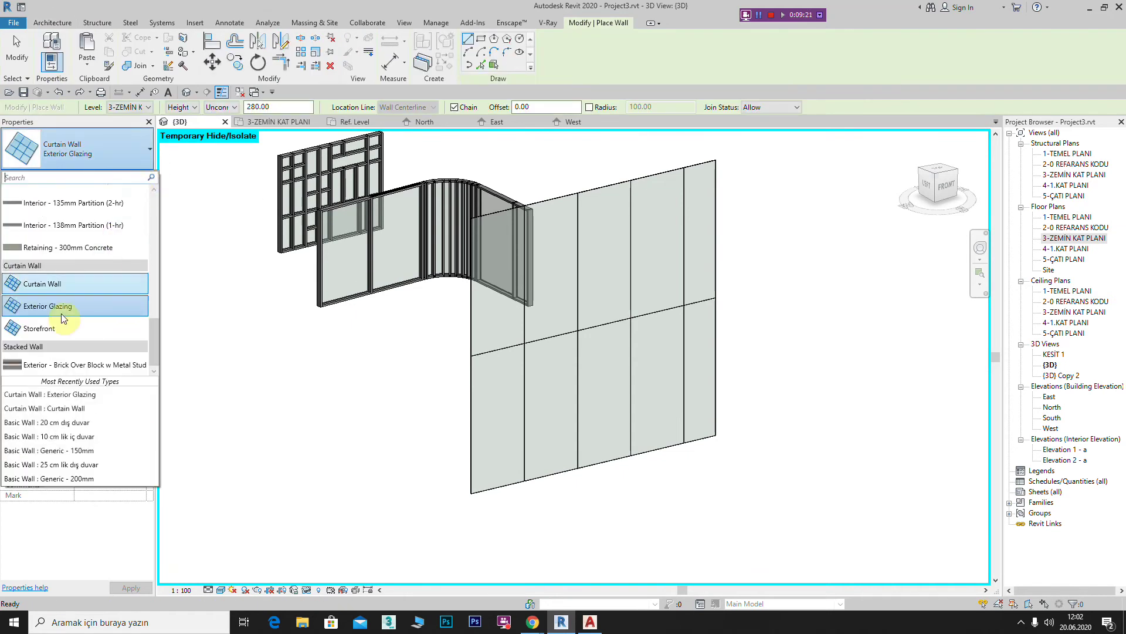
pyautogui.click(54, 334)
pyautogui.moveTo(450, 438); pyautogui.dragTo(356, 342, button='middle')
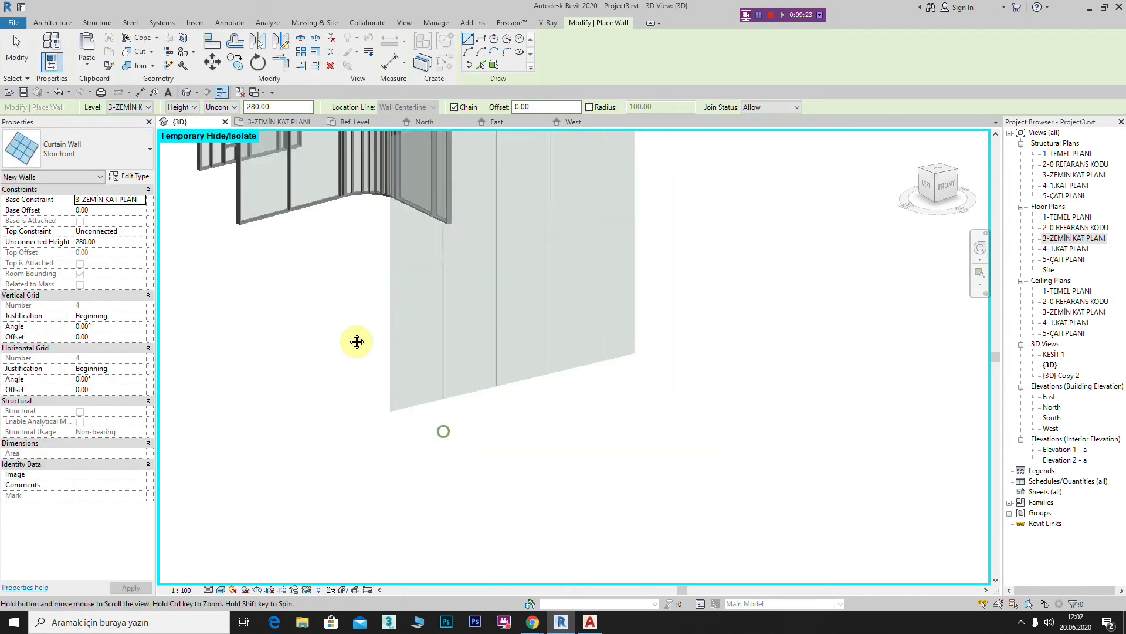
pyautogui.click(516, 506)
pyautogui.scroll(-1, 704, 477)
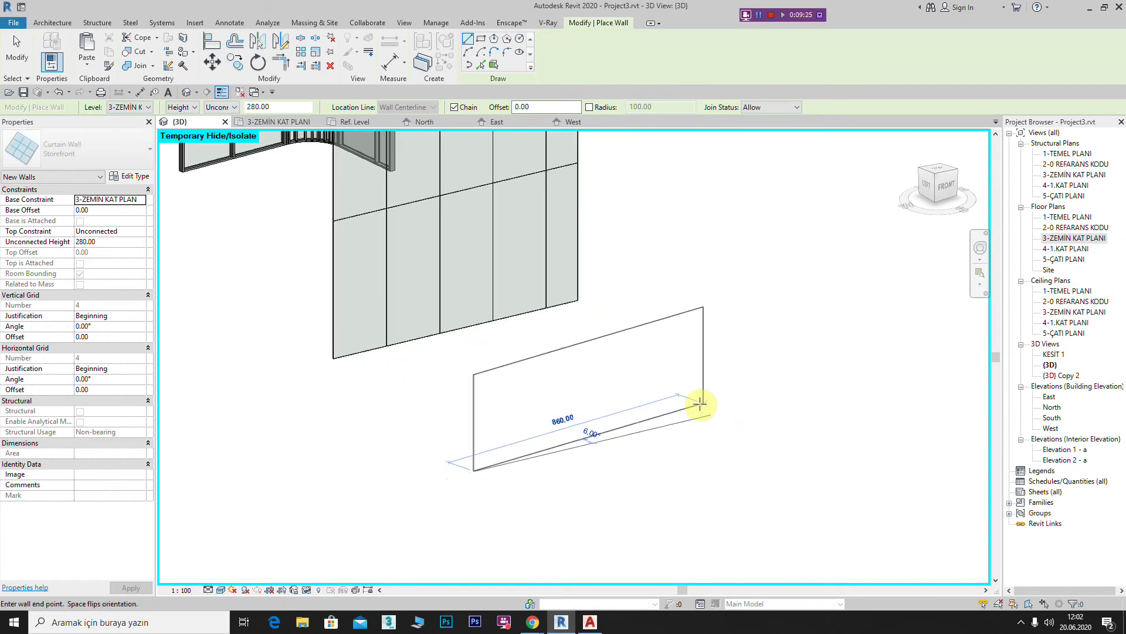
pyautogui.click(631, 495)
pyautogui.scroll(2, 625, 393)
pyautogui.scroll(4, 626, 393)
pyautogui.press('Escape')
pyautogui.scroll(-1, 591, 316)
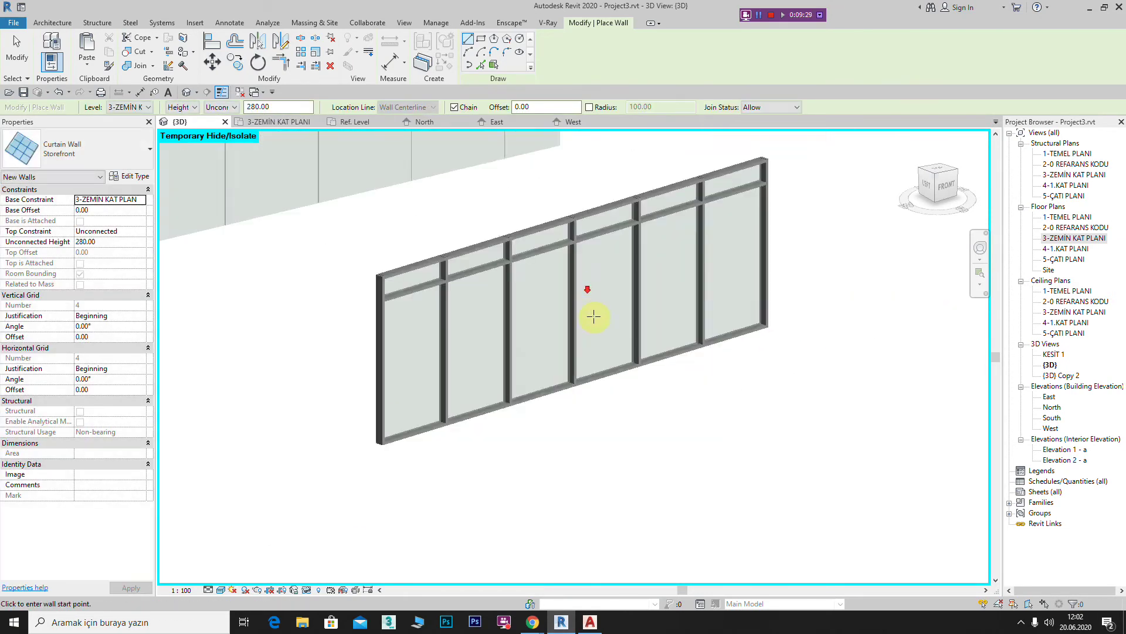
pyautogui.scroll(-1, 478, 417)
pyautogui.click(454, 450)
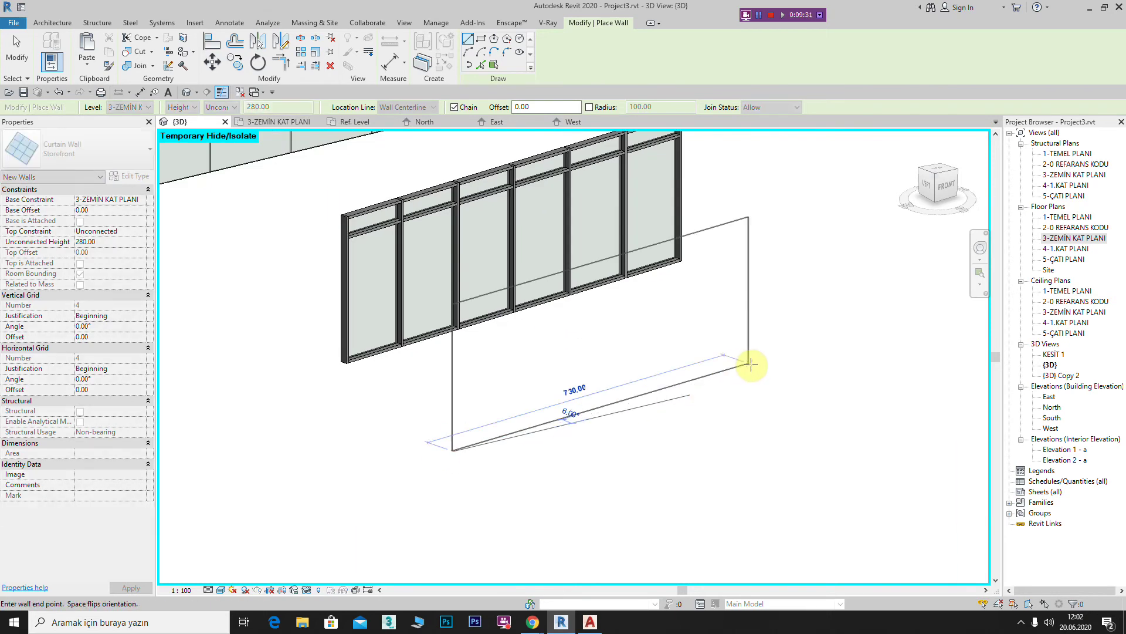
pyautogui.click(754, 363)
pyautogui.moveTo(591, 446); pyautogui.dragTo(552, 432, button='middle')
pyautogui.press('Escape')
pyautogui.press('Escape')
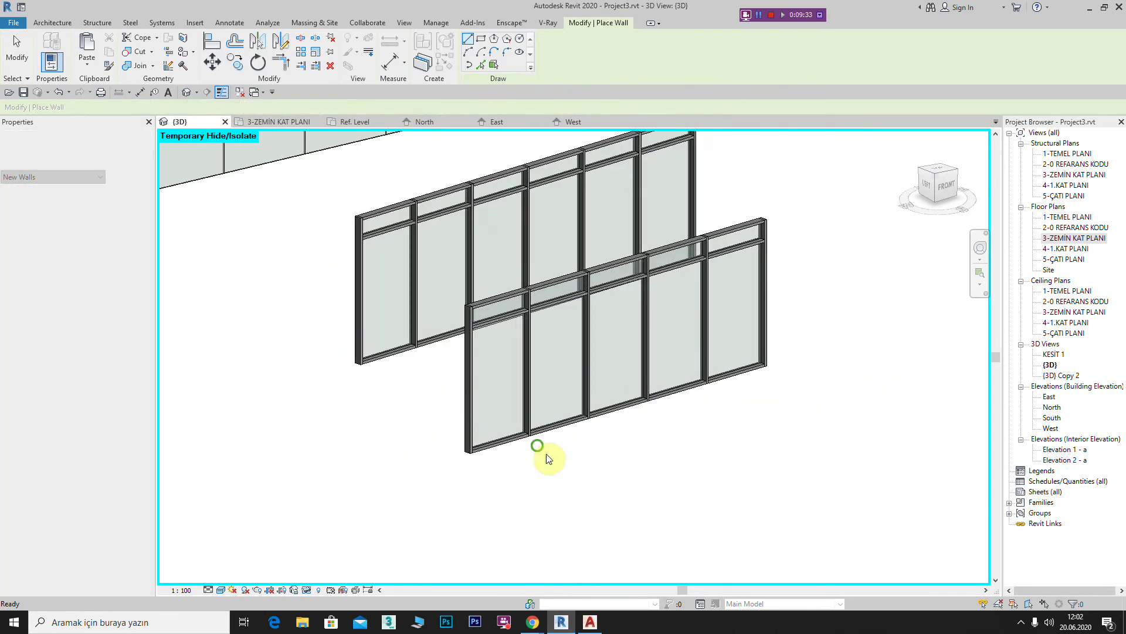
pyautogui.scroll(-2, 547, 453)
pyautogui.scroll(1, 610, 457)
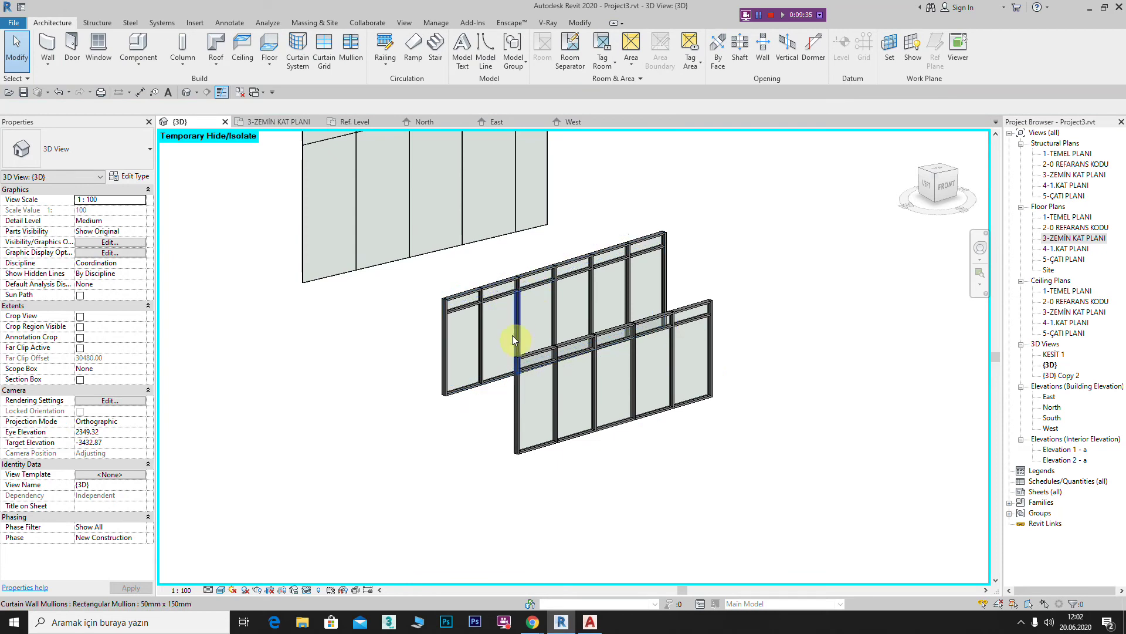
pyautogui.scroll(2, 512, 335)
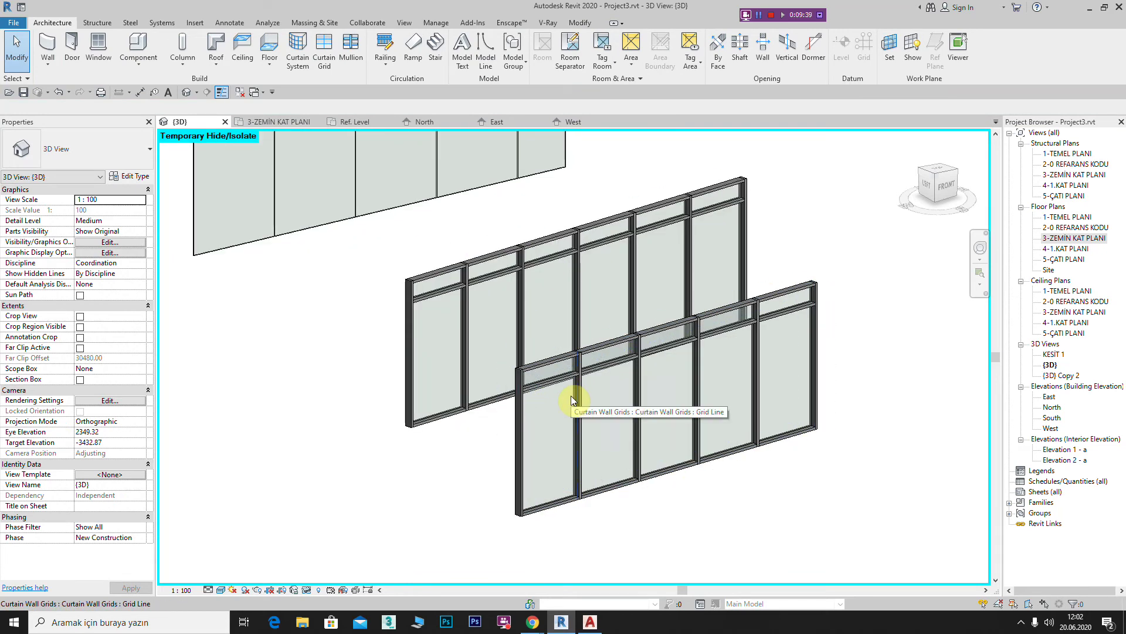
pyautogui.scroll(2, 571, 395)
pyautogui.scroll(2, 721, 301)
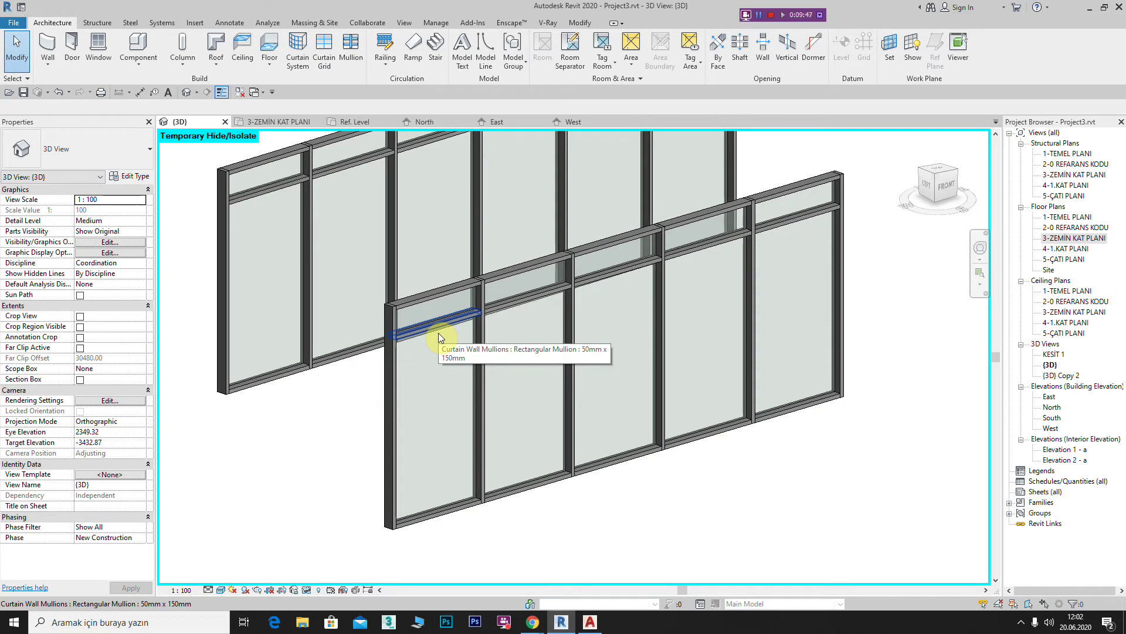
pyautogui.scroll(-3, 445, 334)
pyautogui.scroll(2, 589, 387)
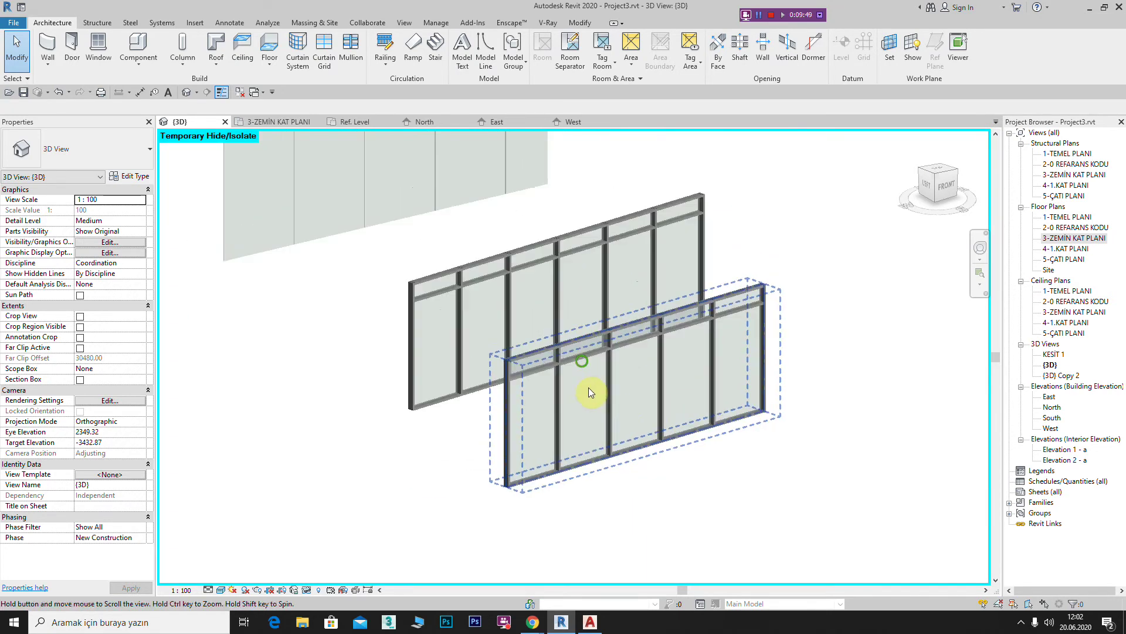
pyautogui.scroll(1, 591, 378)
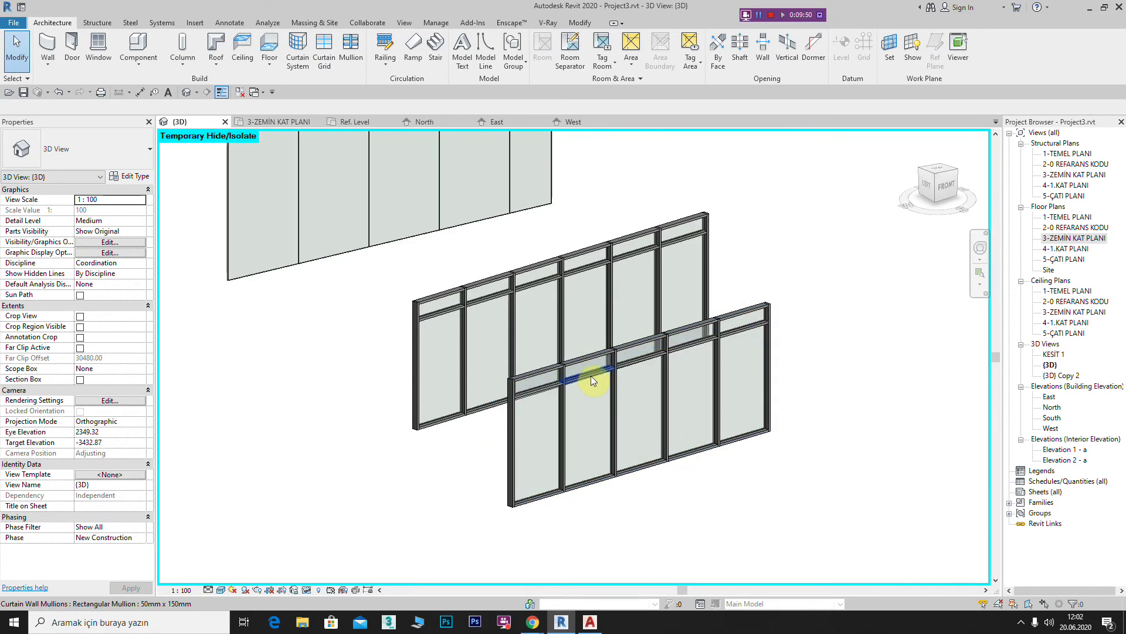
pyautogui.click(558, 375)
pyautogui.scroll(-1, 528, 389)
pyautogui.scroll(1, 502, 334)
pyautogui.click(417, 276)
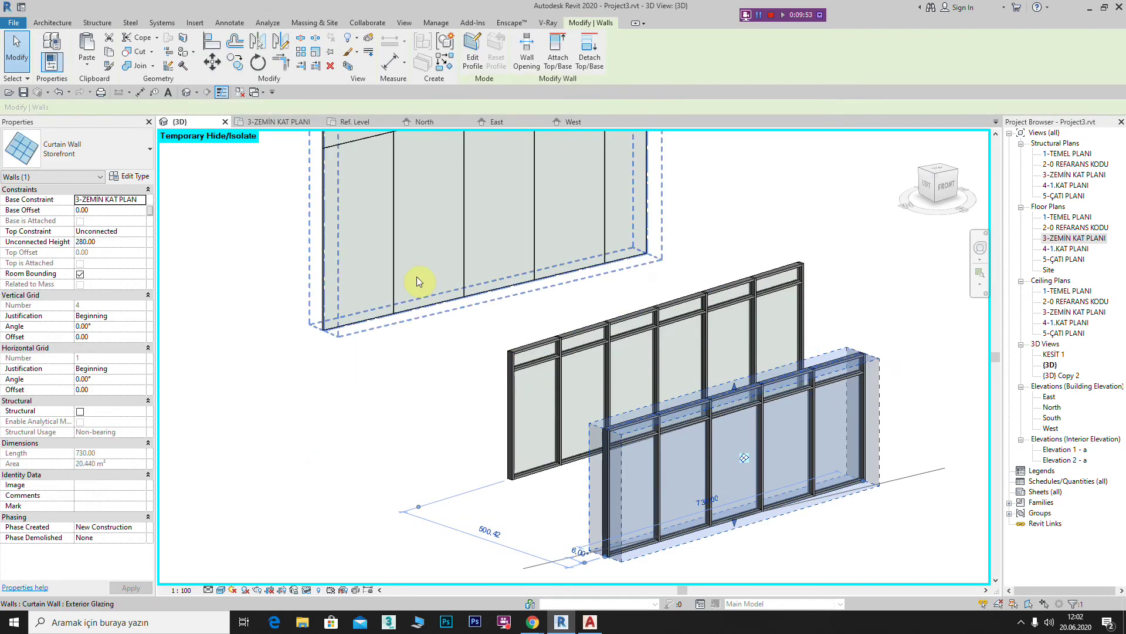
pyautogui.moveTo(416, 276); pyautogui.dragTo(445, 338, button='middle')
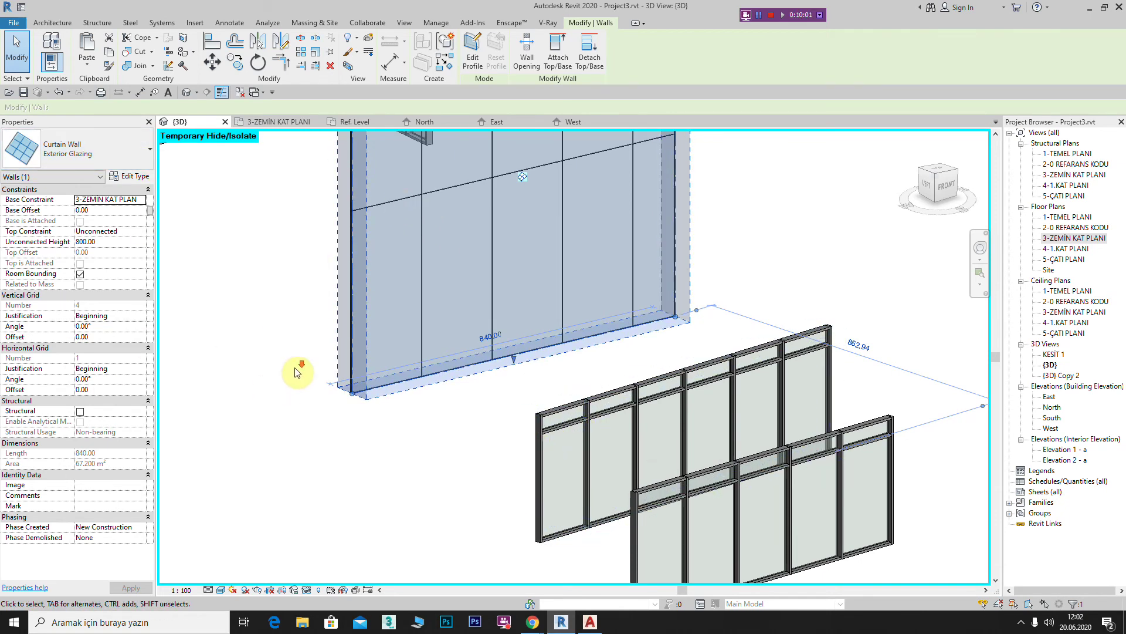
pyautogui.scroll(-2, 299, 378)
pyautogui.scroll(-1, 352, 375)
pyautogui.scroll(-2, 460, 313)
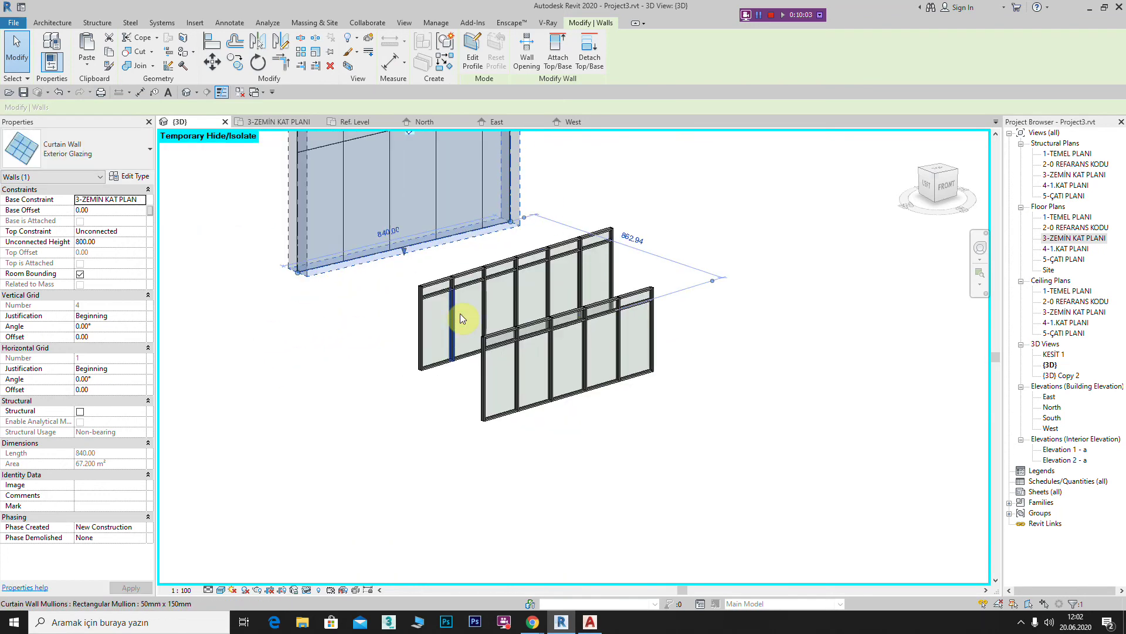
pyautogui.scroll(2, 460, 313)
pyautogui.click(558, 370)
pyautogui.scroll(1, 559, 374)
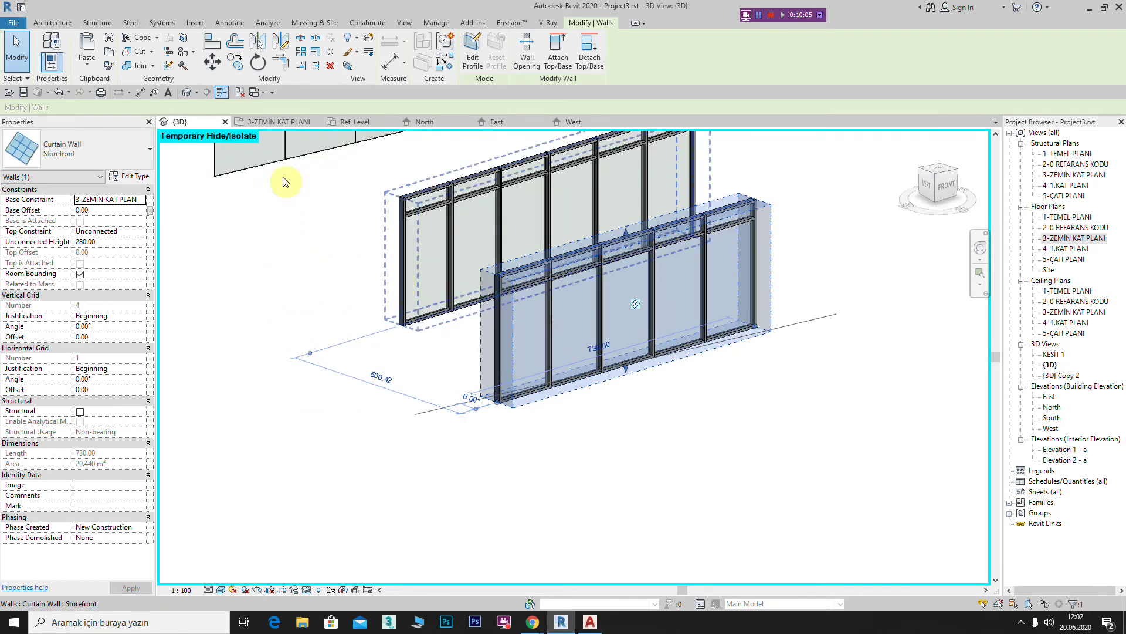
pyautogui.scroll(2, 412, 319)
pyautogui.scroll(-1, 412, 320)
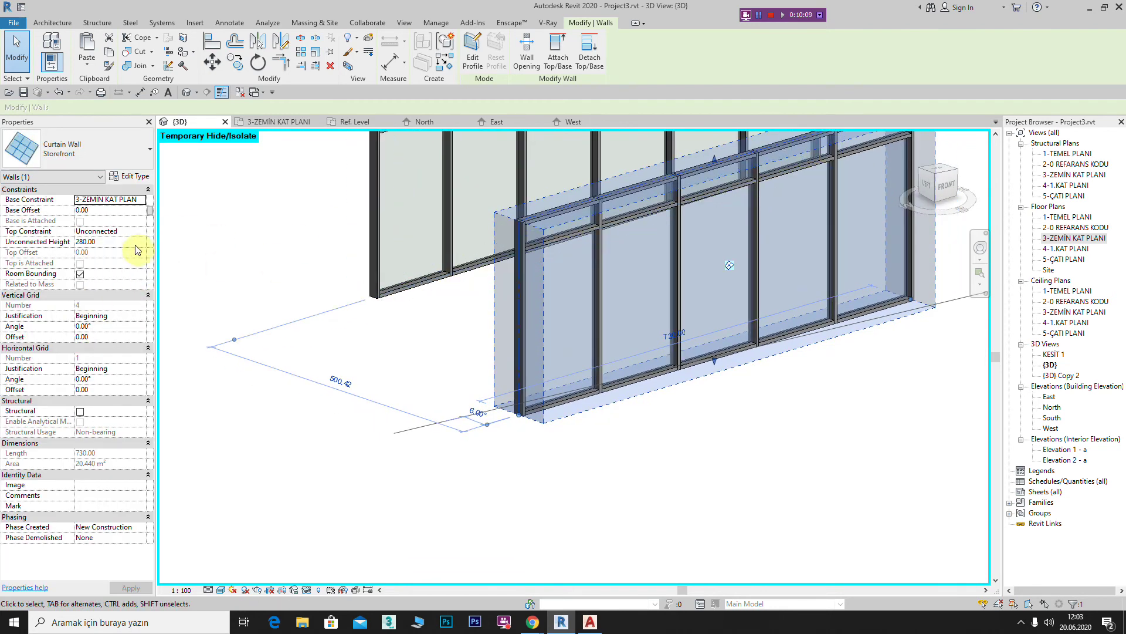
# - Duplicate the Storefront type as 'giydirme' with 100 vertical and horizontal grid spacing
pyautogui.click(133, 179)
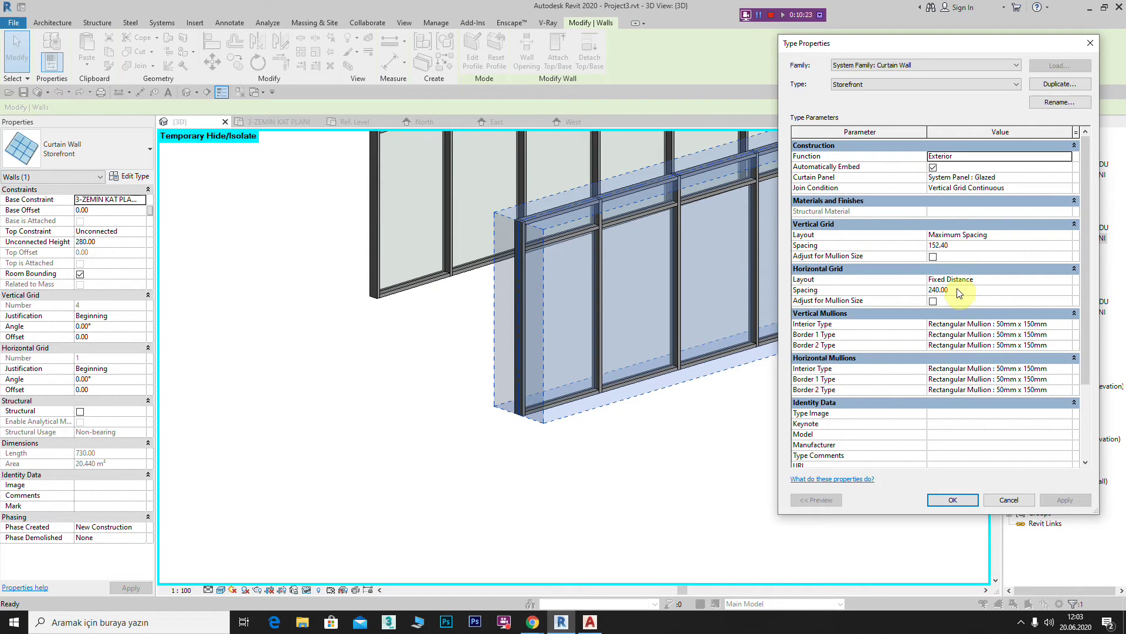
pyautogui.click(1054, 85)
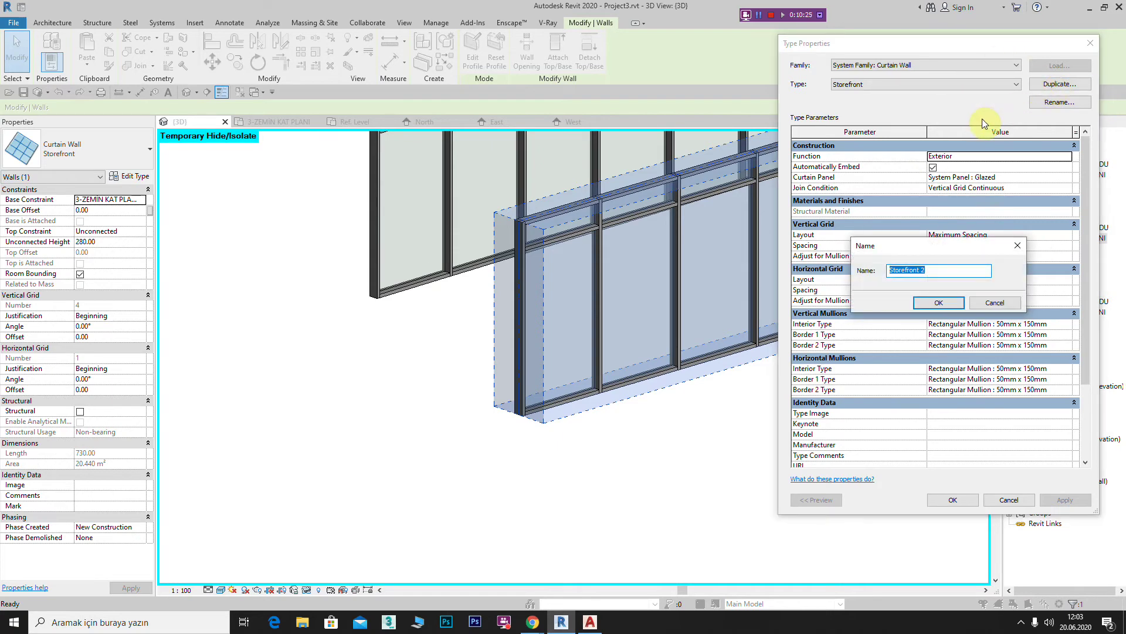
pyautogui.write('giydirme')
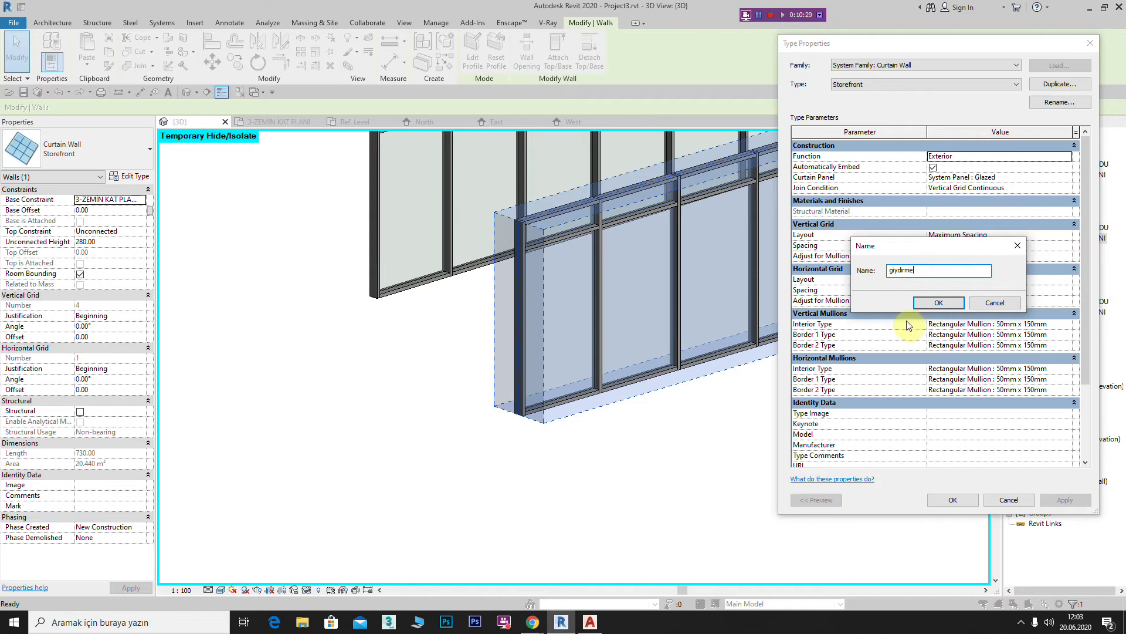
pyautogui.click(939, 302)
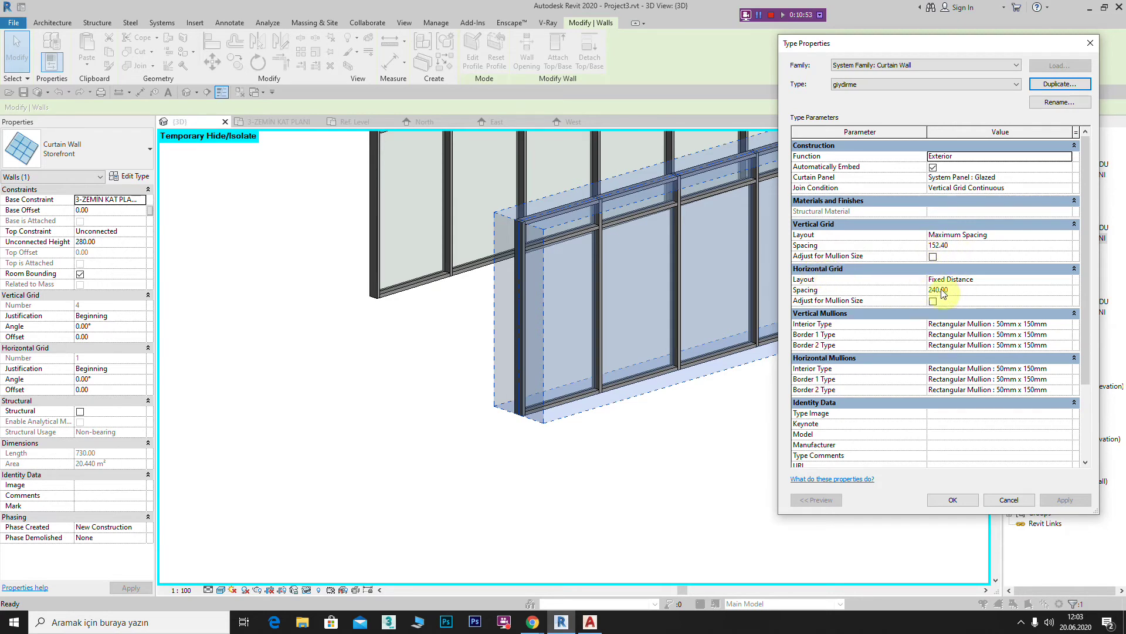
pyautogui.click(960, 245)
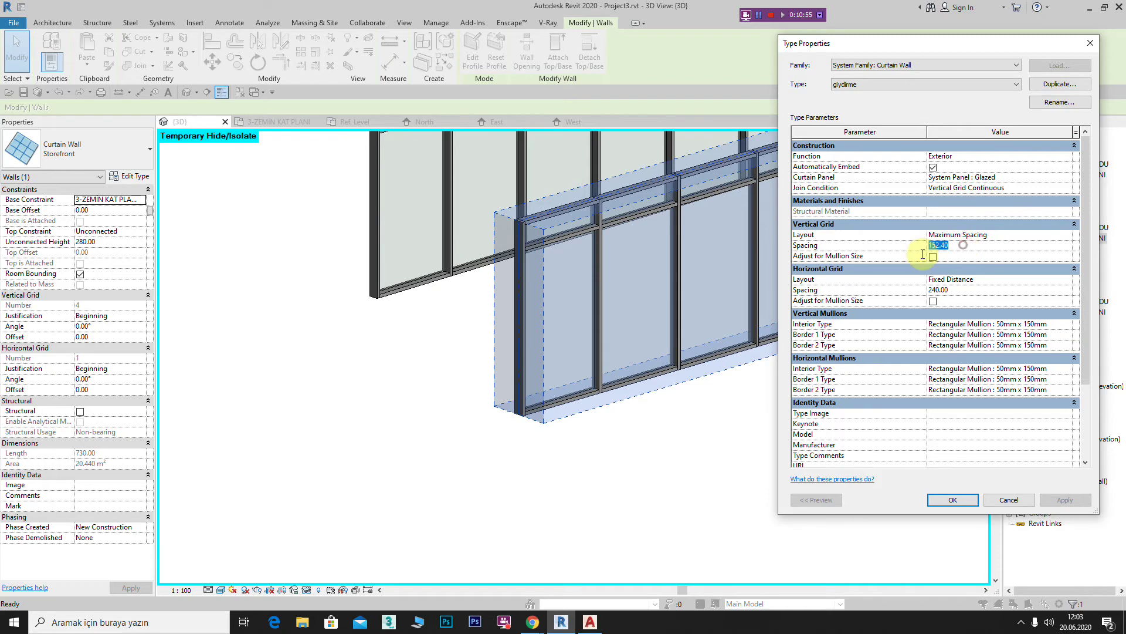
pyautogui.write('100')
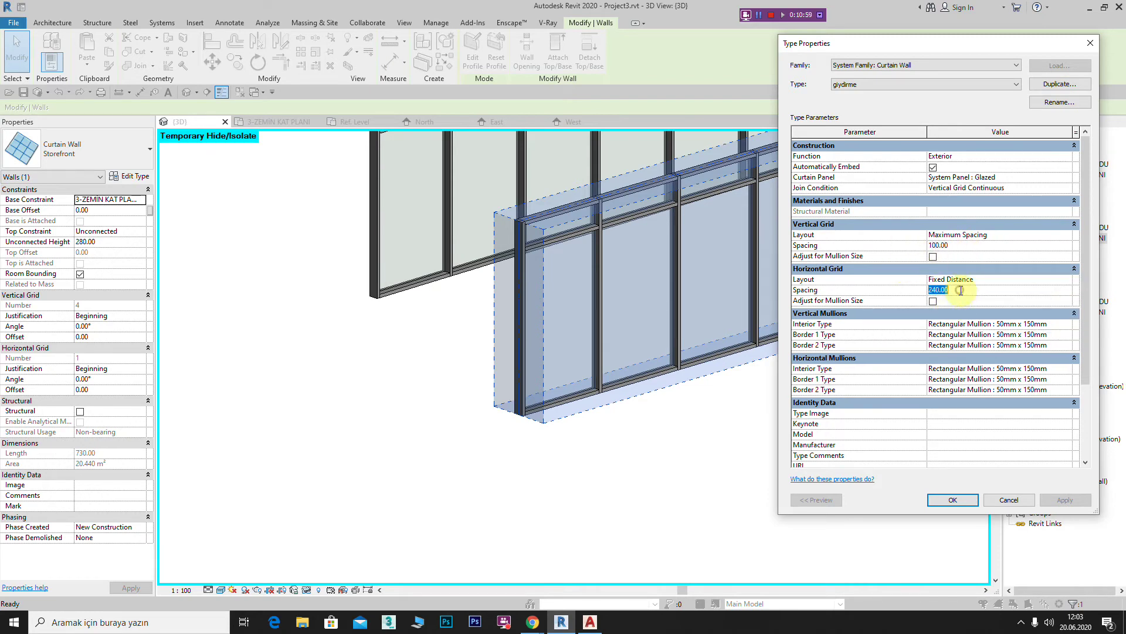
pyautogui.write('100')
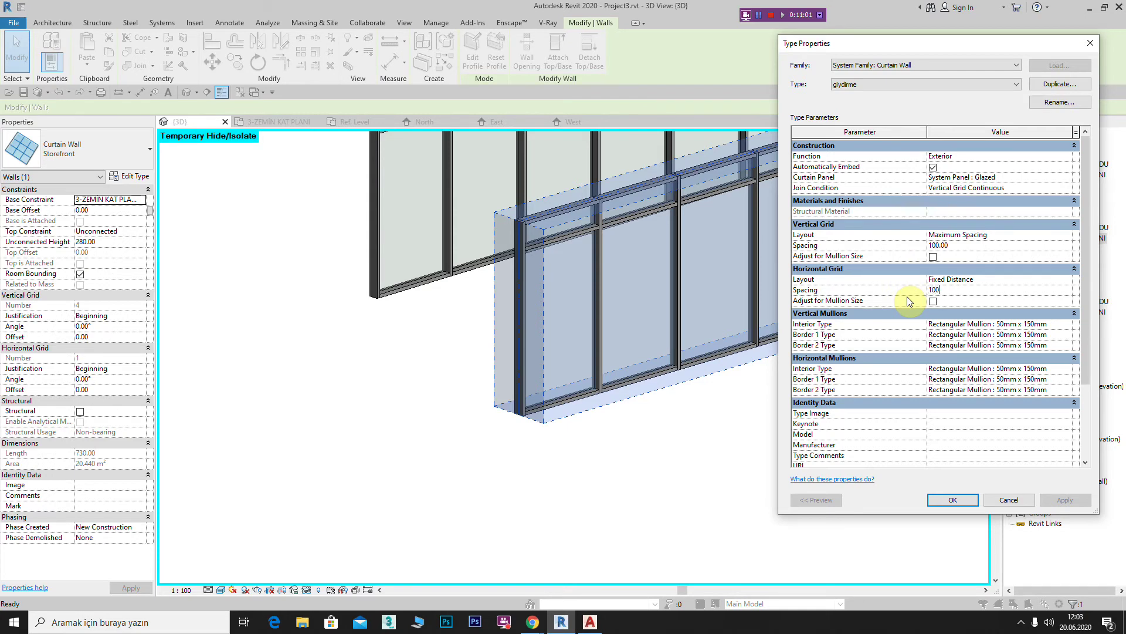
pyautogui.click(953, 500)
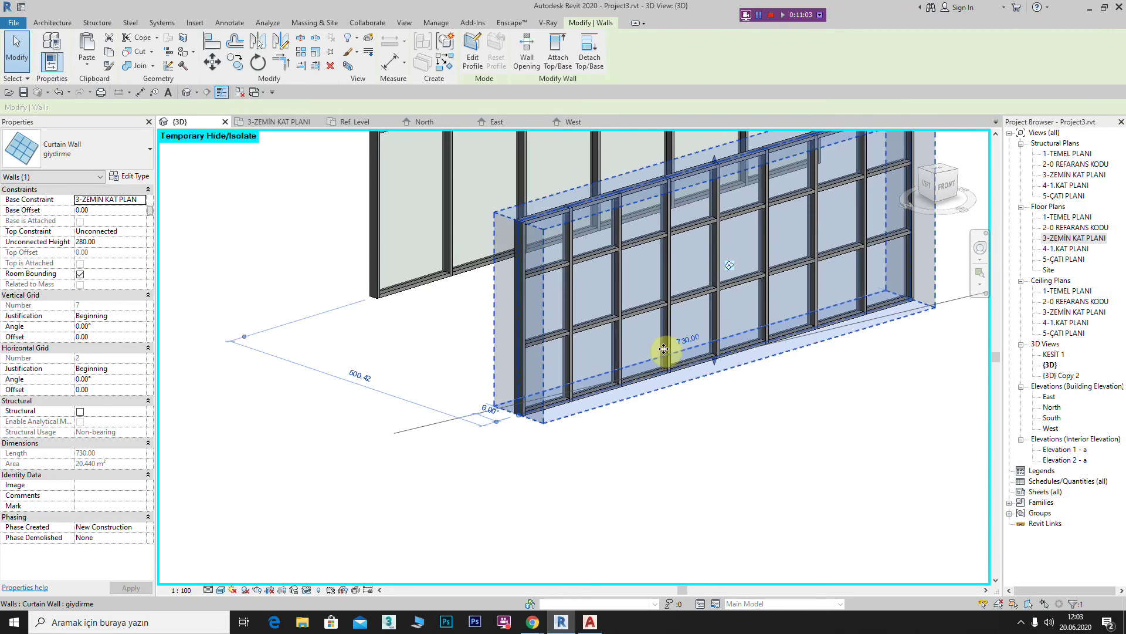
# - Zoom in and inspect the vertical mullions of the other curtain wall
pyautogui.scroll(3, 608, 382)
pyautogui.scroll(3, 539, 281)
pyautogui.scroll(1, 538, 281)
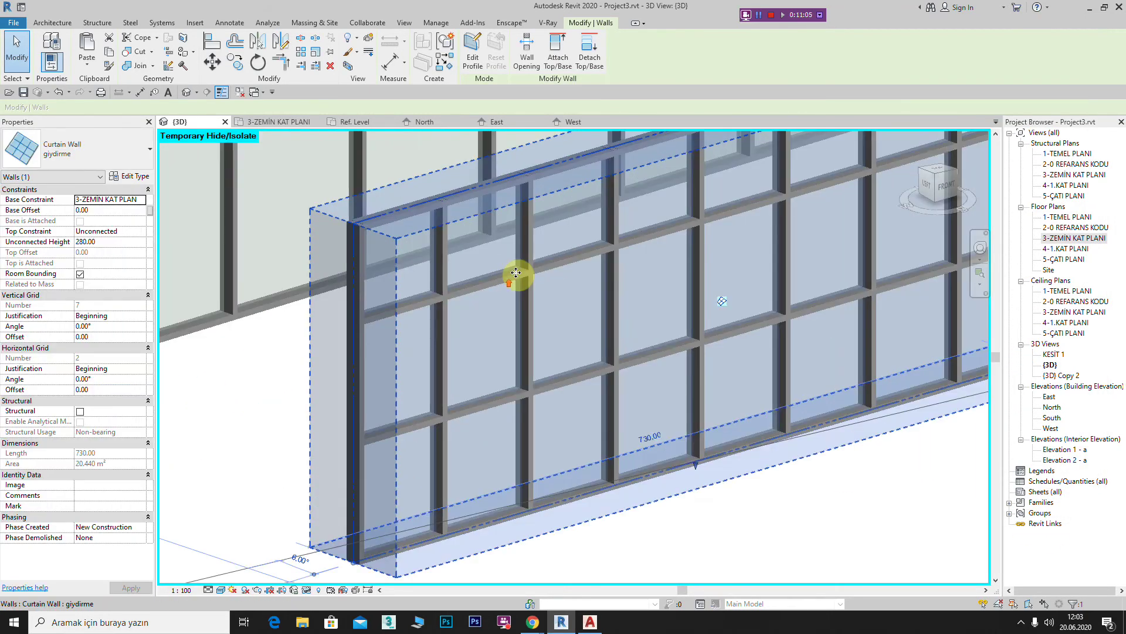
pyautogui.scroll(-3, 534, 288)
pyautogui.scroll(-2, 529, 291)
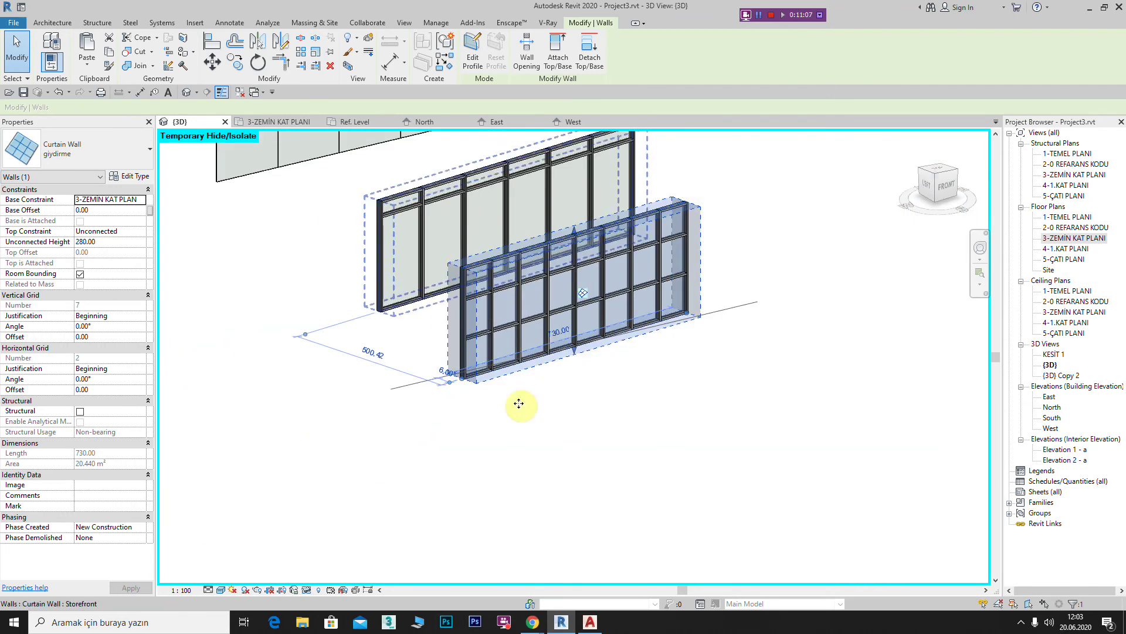
pyautogui.scroll(2, 570, 352)
pyautogui.scroll(2, 633, 403)
pyautogui.click(669, 475)
pyautogui.click(324, 261)
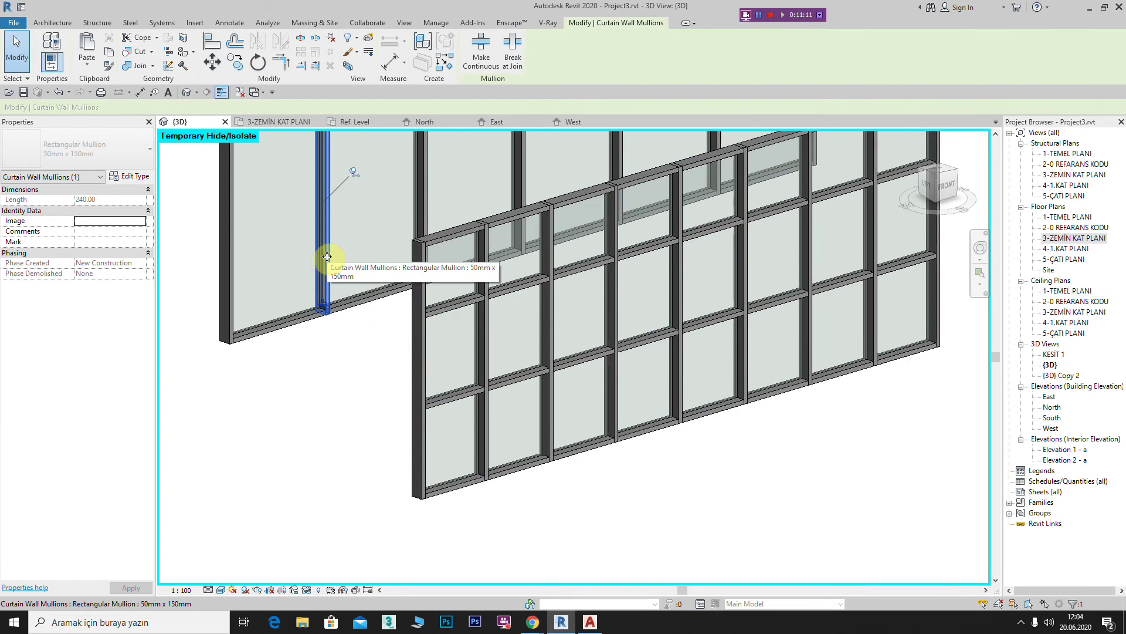
pyautogui.click(317, 332)
# - Temporarily hide the other curtain wall, then open the giydirme wall's Type Properties
pyautogui.click(295, 311)
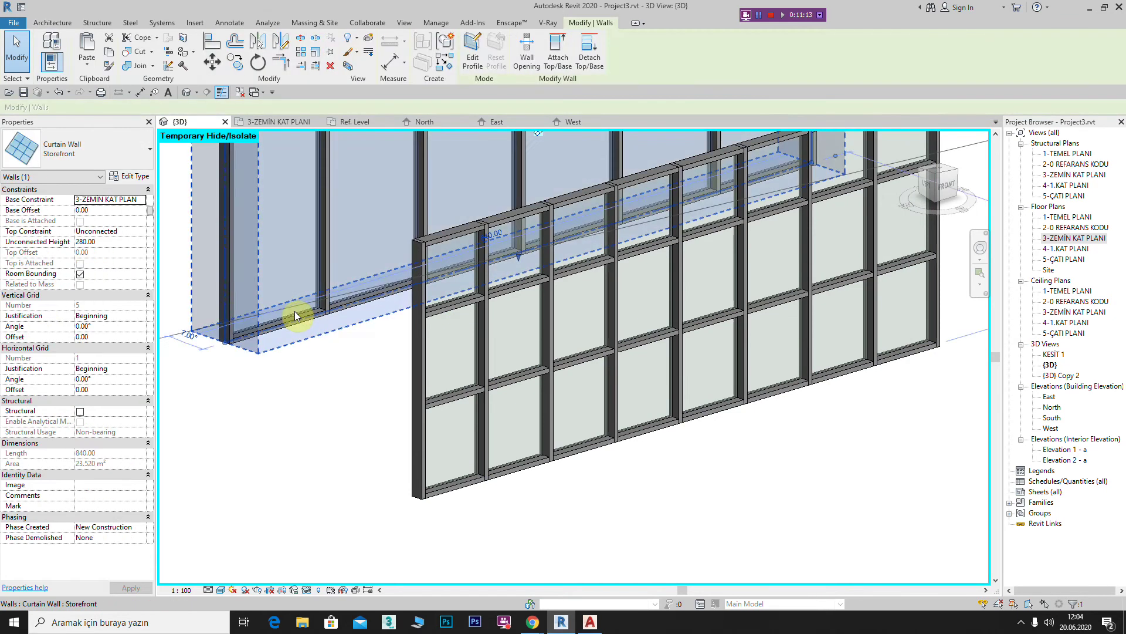
pyautogui.press('Delete')
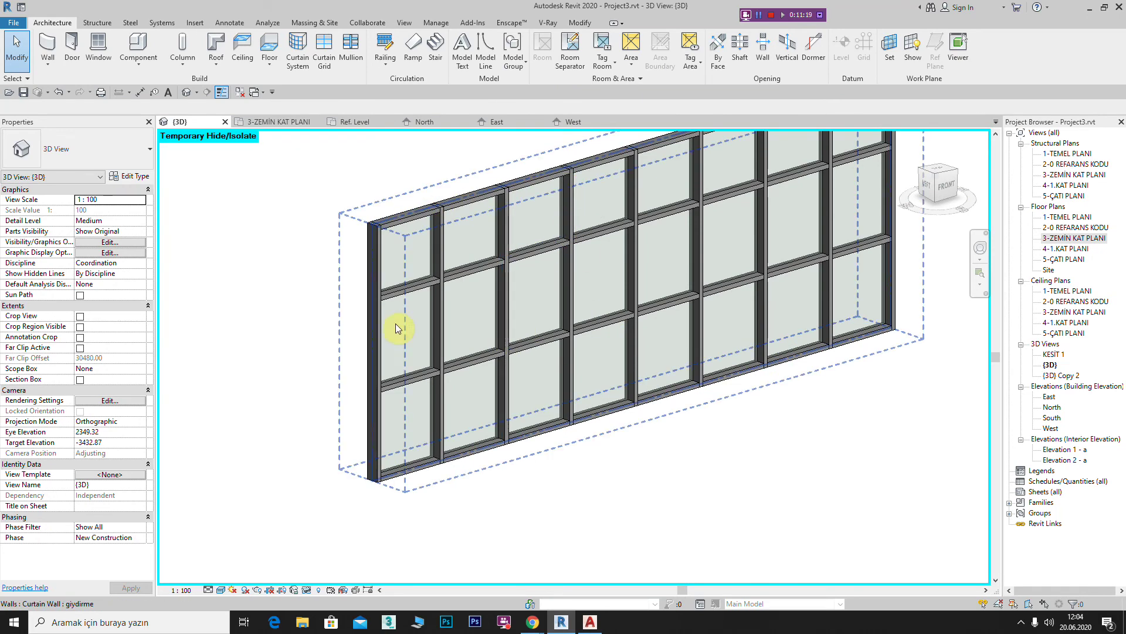
pyautogui.click(400, 353)
pyautogui.click(131, 176)
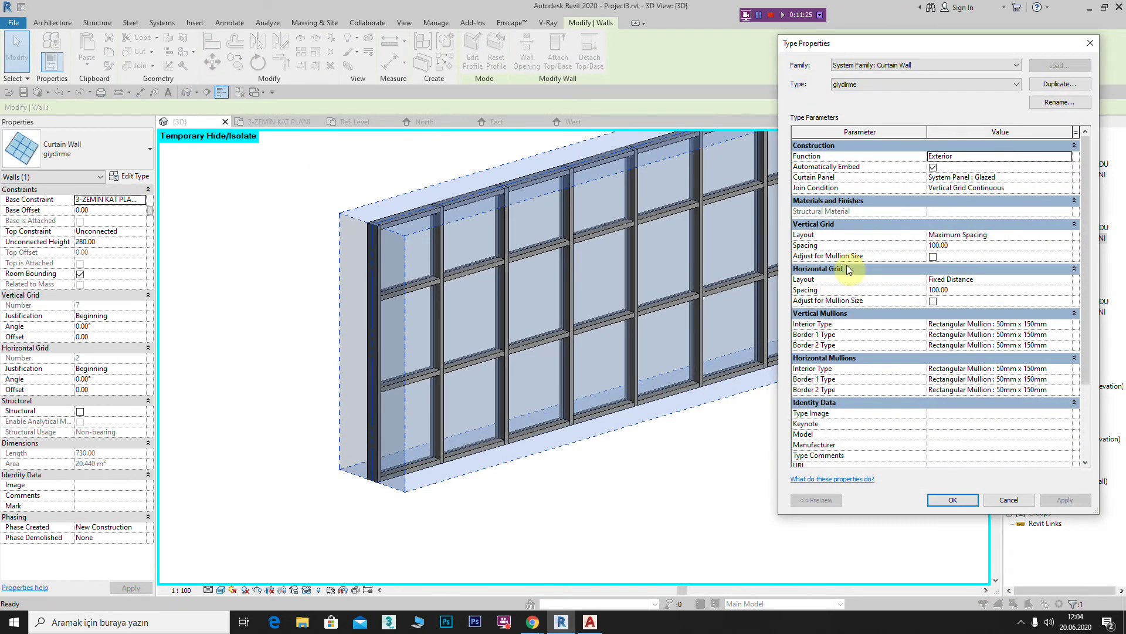
# - Set giydirme Vertical Grid Spacing 150 and Horizontal 200, apply and confirm
pyautogui.click(953, 245)
pyautogui.write('150')
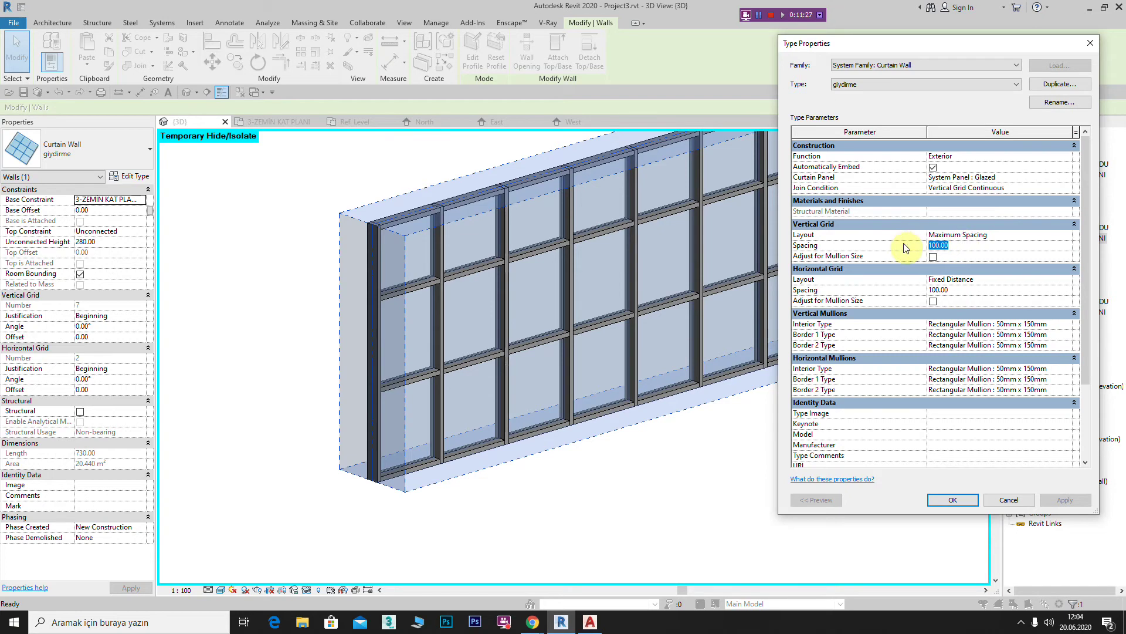
pyautogui.click(957, 290)
pyautogui.write('200')
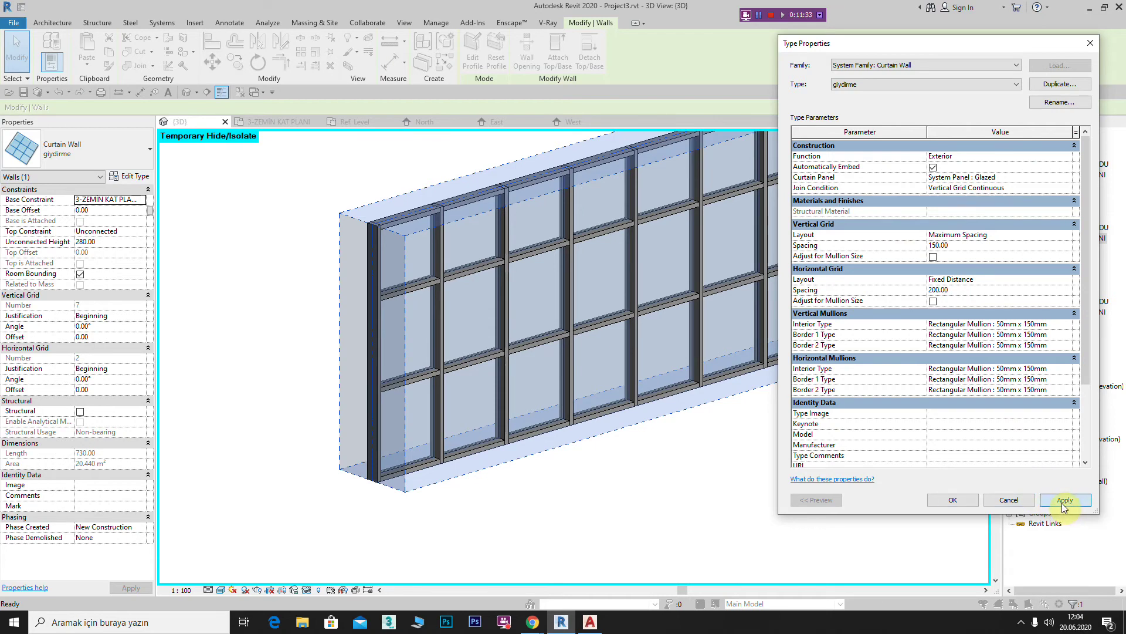
pyautogui.click(1065, 501)
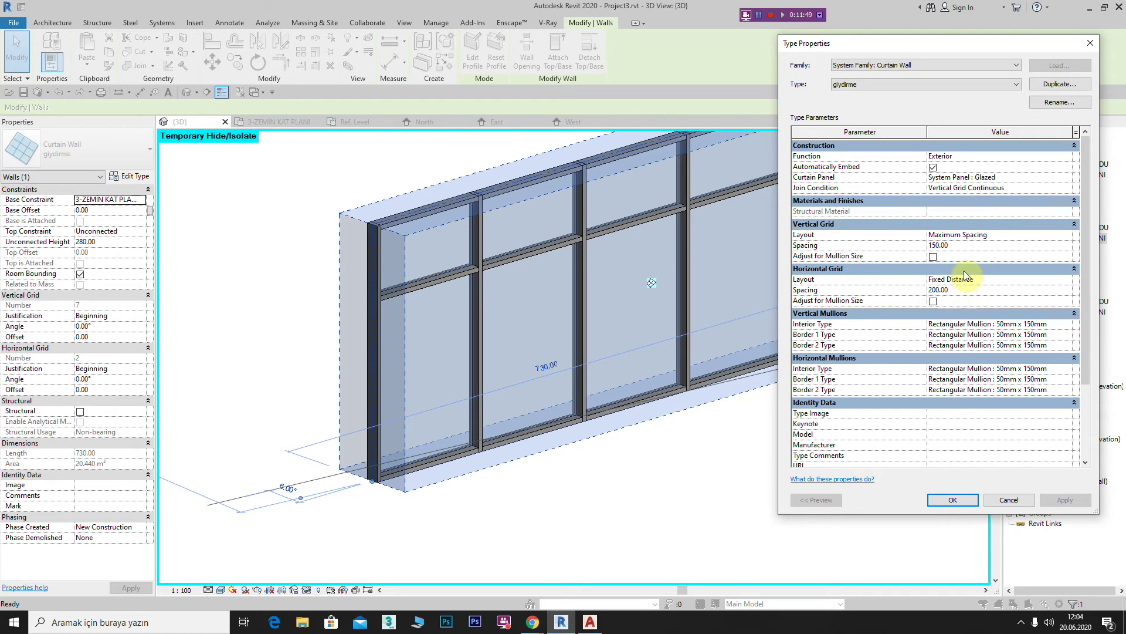
pyautogui.moveTo(946, 288); pyautogui.dragTo(918, 294)
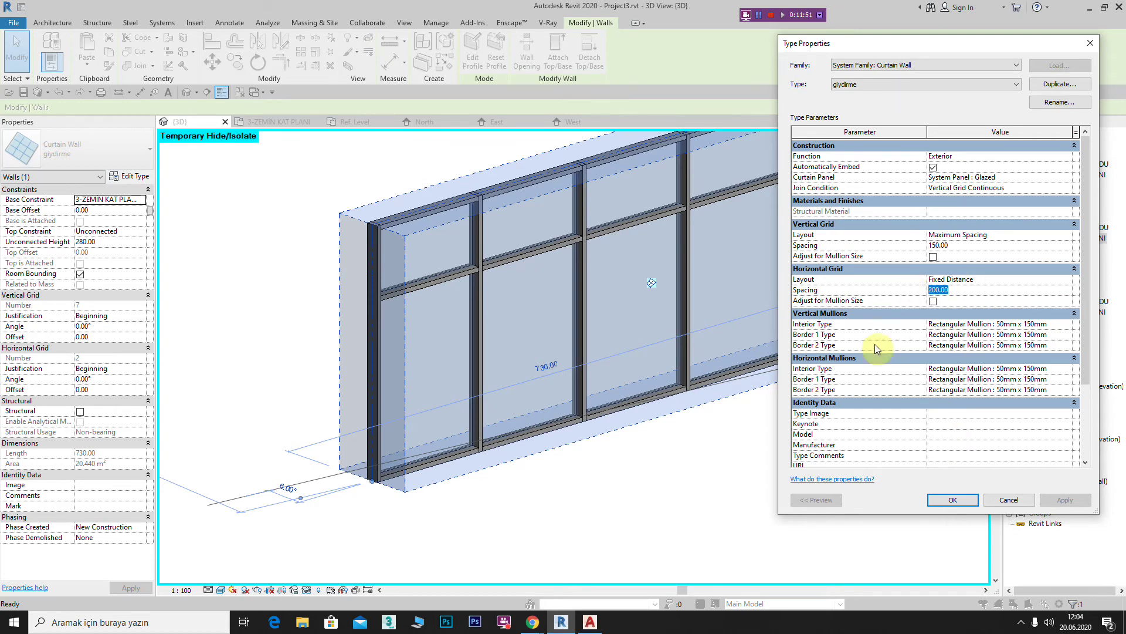
pyautogui.click(954, 500)
# - Select the giydirme curtain wall, then zoom in close to a horizontal mullion
pyautogui.click(702, 423)
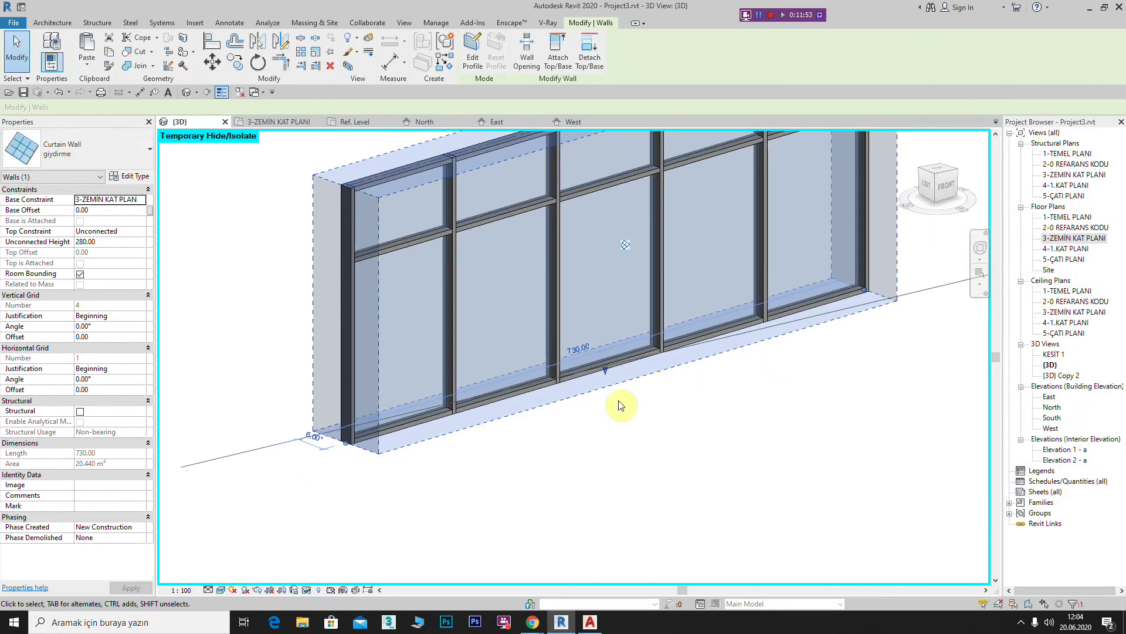
pyautogui.click(386, 209)
pyautogui.moveTo(511, 257); pyautogui.dragTo(523, 272, button='middle')
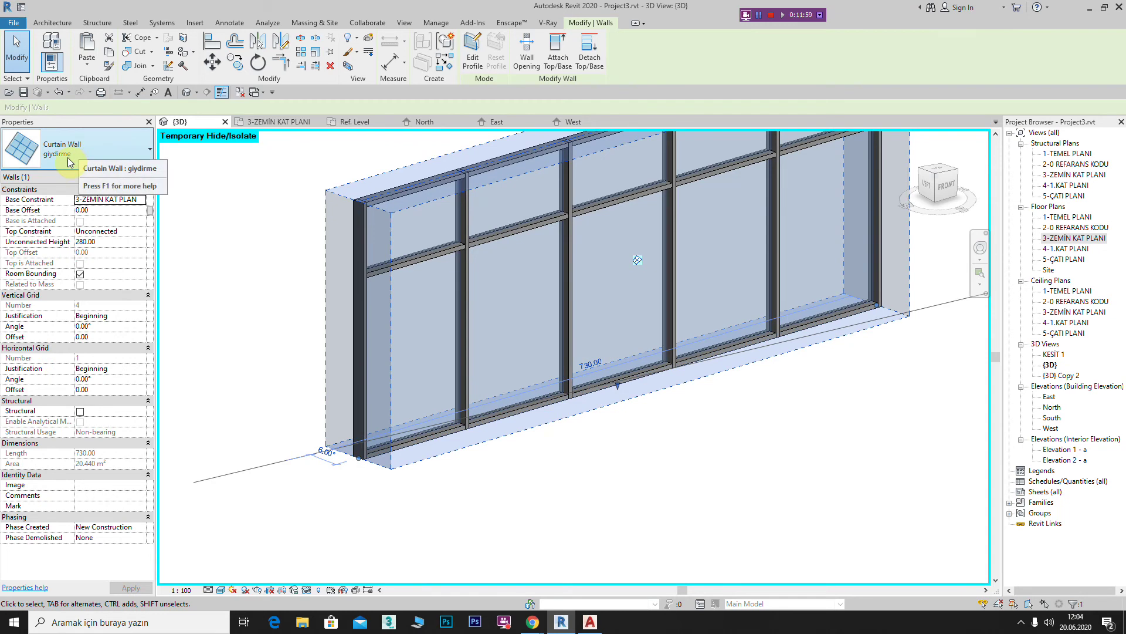
pyautogui.press('Escape')
pyautogui.scroll(5, 461, 250)
pyautogui.scroll(2, 461, 250)
pyautogui.moveTo(461, 250)
pyautogui.mouseDown(button='middle')
pyautogui.moveTo(643, 241)
pyautogui.moveTo(654, 219)
pyautogui.mouseUp(button='middle')
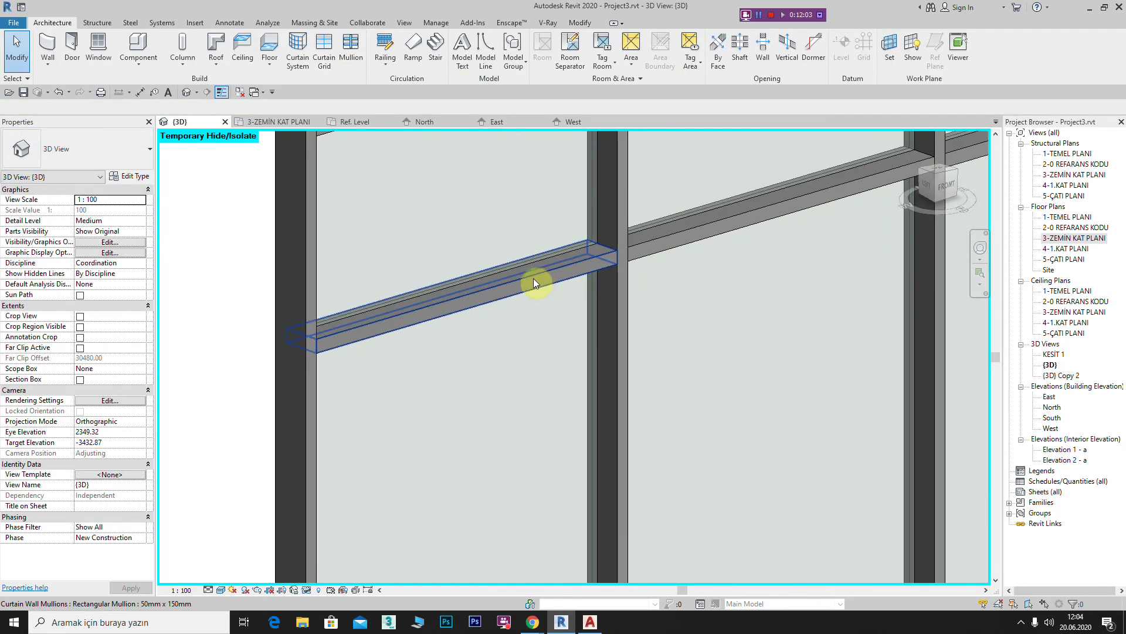
# - Delete the 138.50-long horizontal mullion, leaving its grid line bare
pyautogui.click(533, 278)
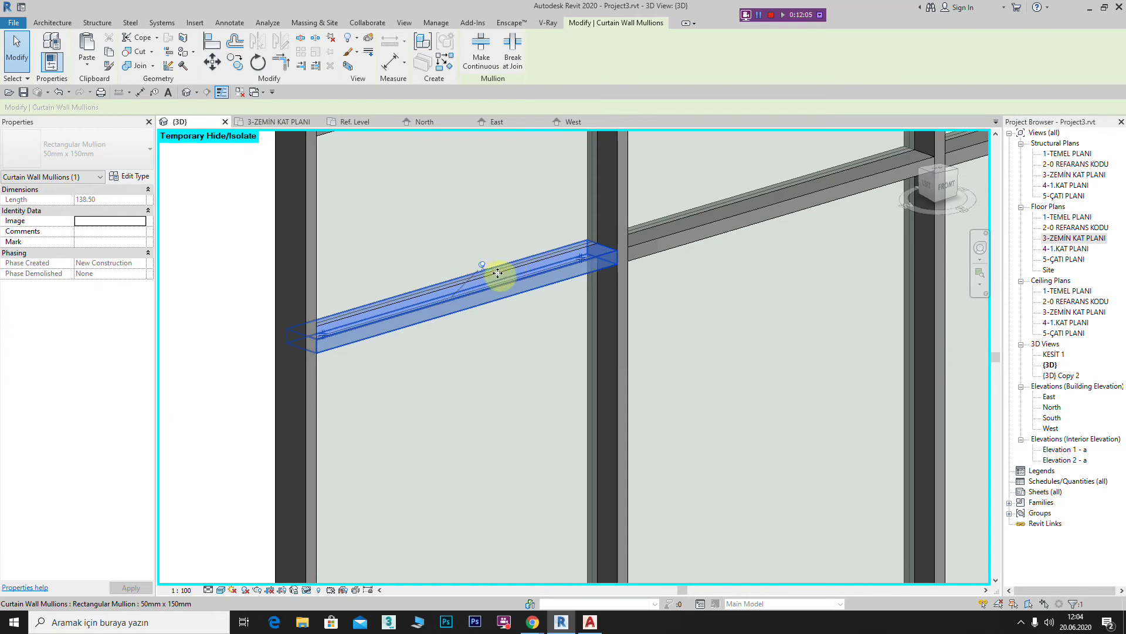
pyautogui.scroll(-3, 497, 272)
pyautogui.scroll(2, 452, 258)
pyautogui.scroll(1, 515, 258)
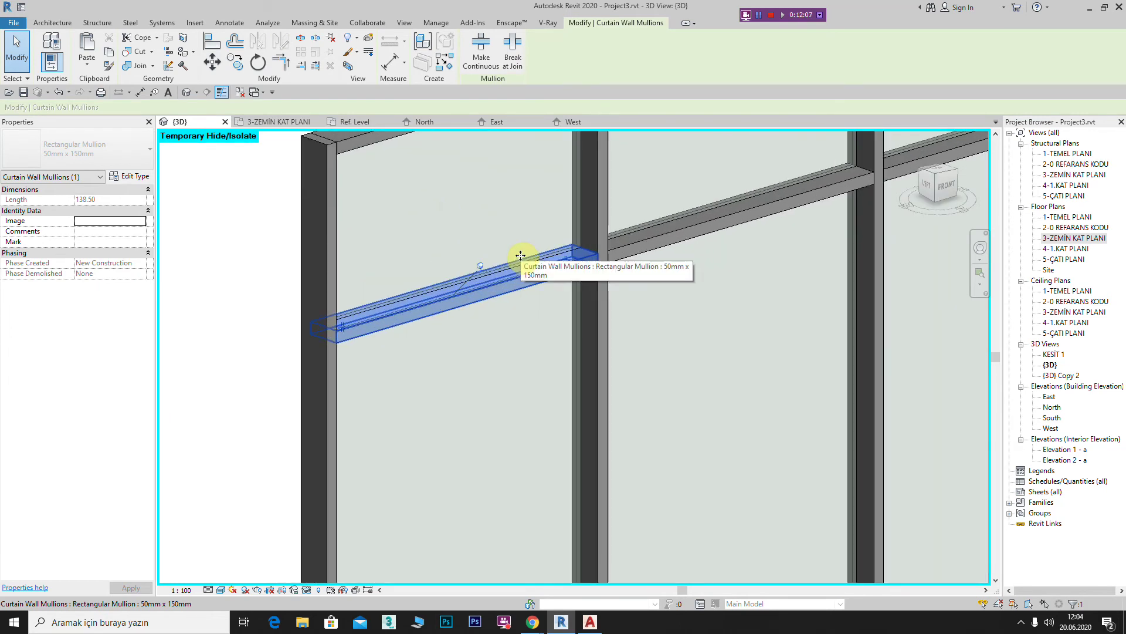
pyautogui.scroll(2, 476, 272)
pyautogui.scroll(1, 478, 254)
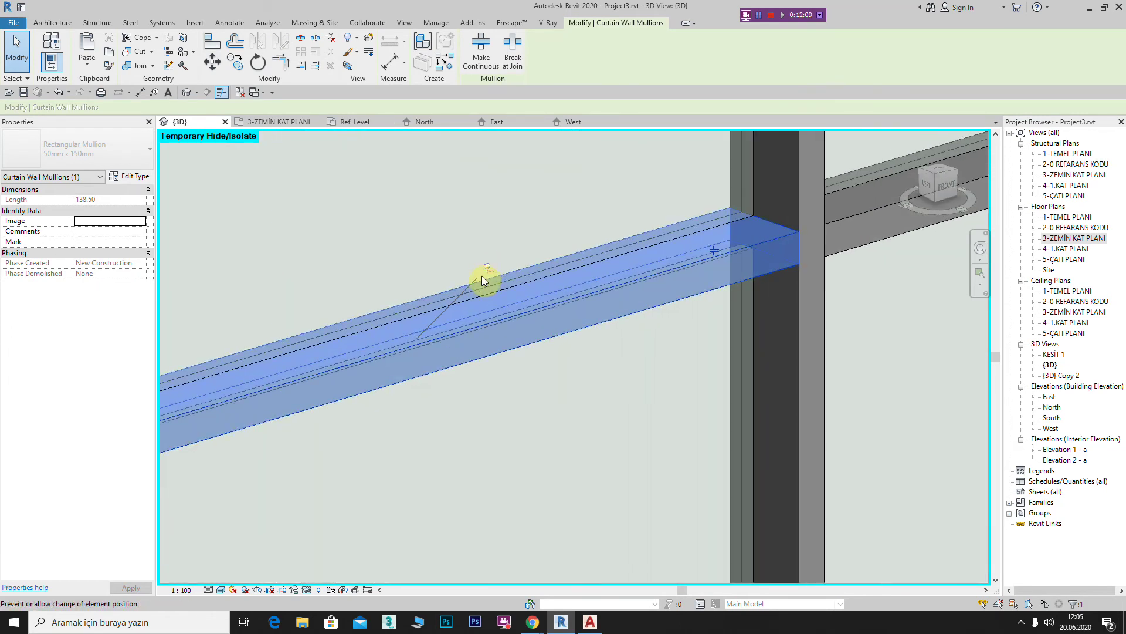
pyautogui.scroll(-2, 470, 314)
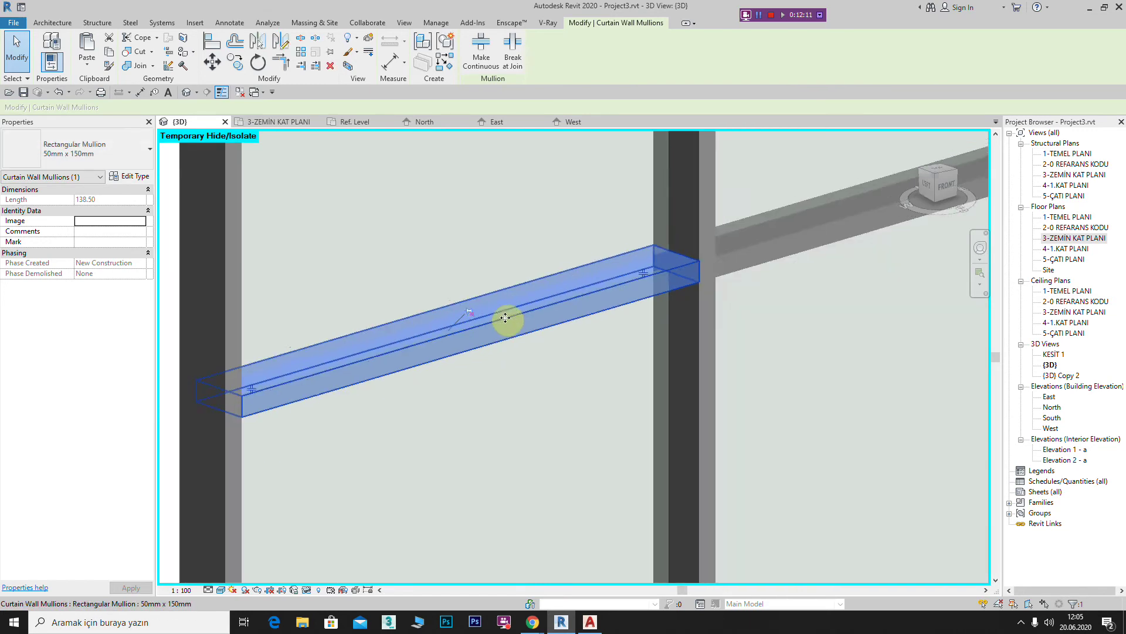
pyautogui.scroll(-1, 504, 317)
pyautogui.press('Delete')
pyautogui.scroll(2, 469, 332)
pyautogui.scroll(-2, 464, 329)
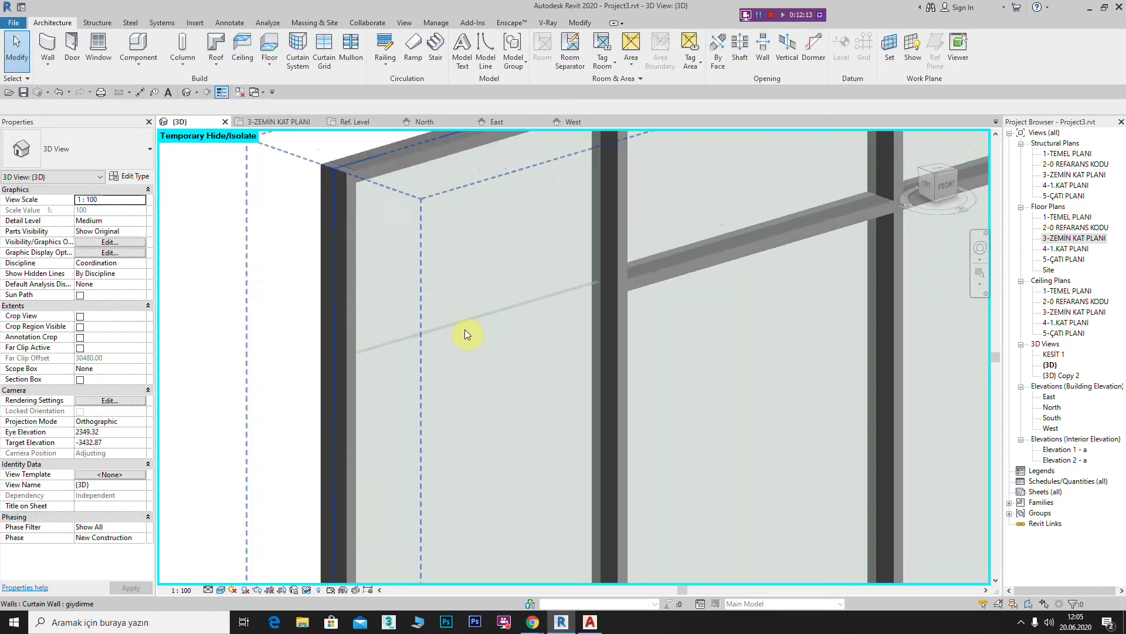
pyautogui.scroll(-1, 466, 328)
pyautogui.scroll(-1, 470, 336)
pyautogui.click(480, 349)
pyautogui.press('Delete')
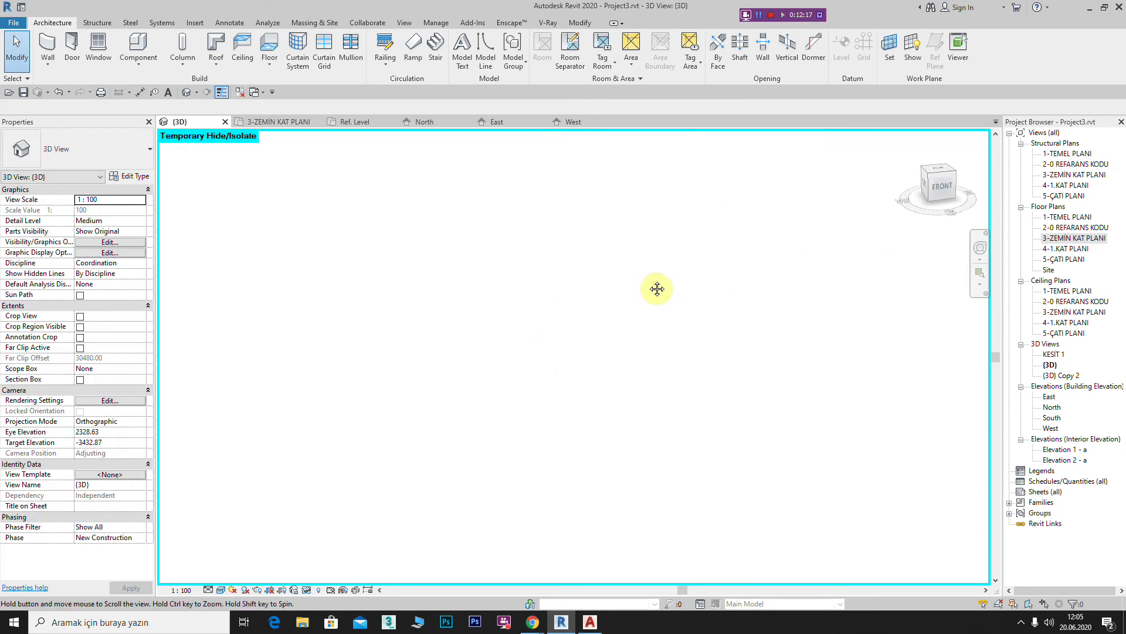
# - Return to the home 3D view and orbit to face the wall's front
pyautogui.moveTo(603, 337)
pyautogui.mouseDown(button='middle')
pyautogui.moveTo(703, 301)
pyautogui.moveTo(540, 289)
pyautogui.moveTo(571, 256)
pyautogui.mouseUp(button='middle')
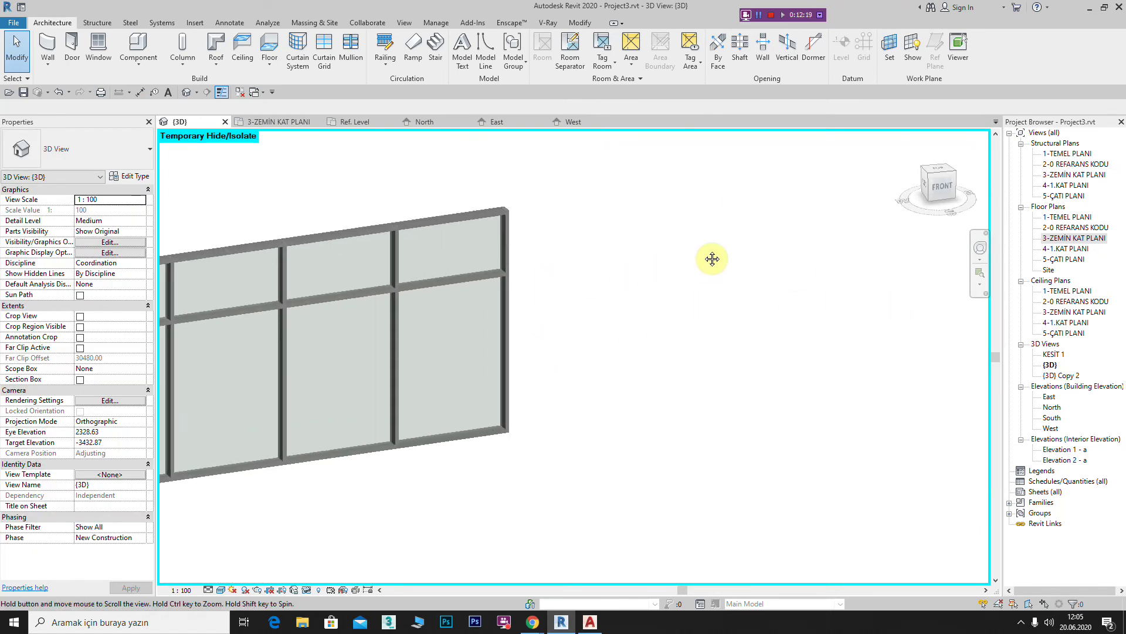
pyautogui.click(913, 143)
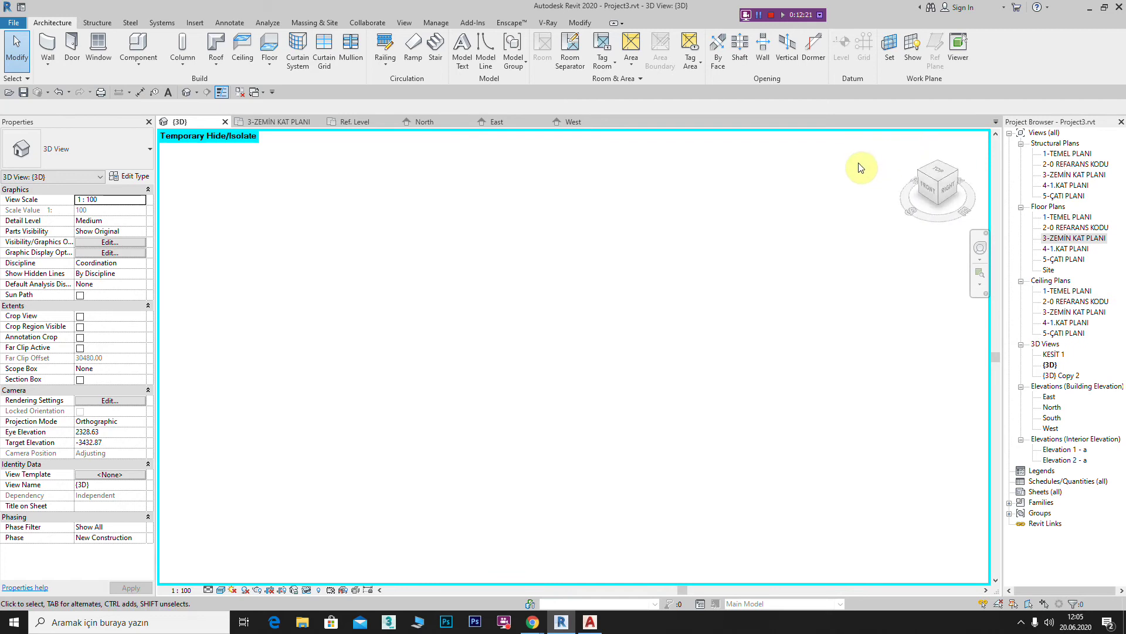
pyautogui.scroll(2, 413, 322)
pyautogui.scroll(2, 377, 315)
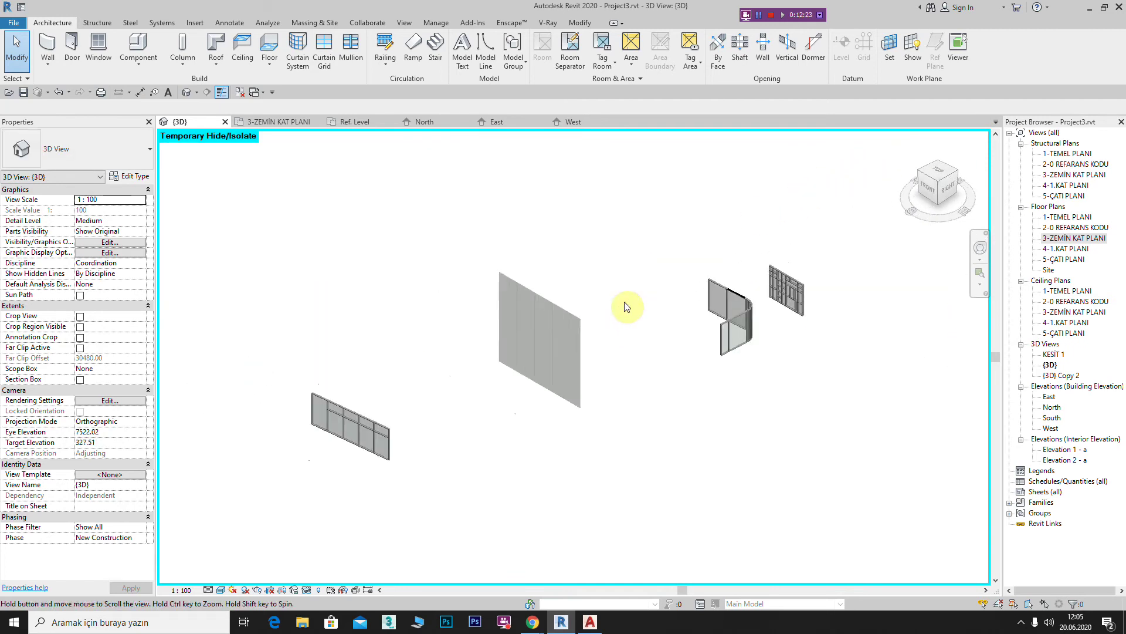
pyautogui.scroll(2, 376, 352)
pyautogui.scroll(2, 369, 372)
pyautogui.moveTo(440, 364)
pyautogui.keyDown('shift'); pyautogui.mouseDown(button='middle')
pyautogui.moveTo(553, 432)
pyautogui.moveTo(476, 212)
pyautogui.moveTo(495, 377)
pyautogui.moveTo(510, 345)
pyautogui.moveTo(558, 387)
pyautogui.moveTo(499, 242)
pyautogui.moveTo(510, 294)
pyautogui.mouseUp(button='middle'); pyautogui.keyUp('shift')
pyautogui.scroll(2, 646, 322)
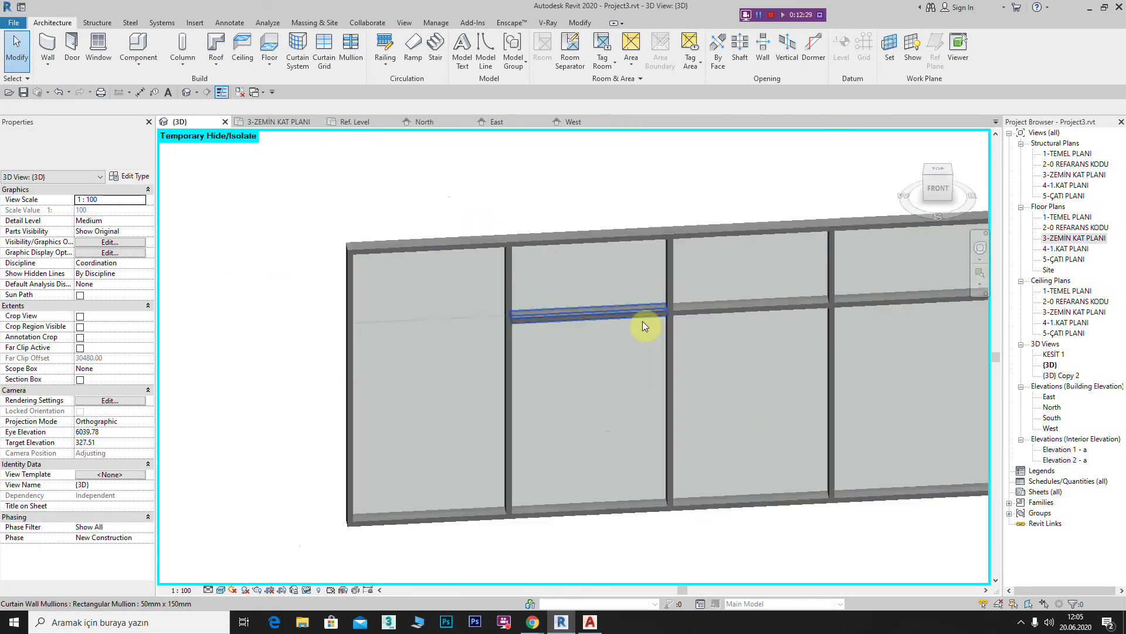
pyautogui.scroll(2, 653, 327)
pyautogui.scroll(-1, 343, 294)
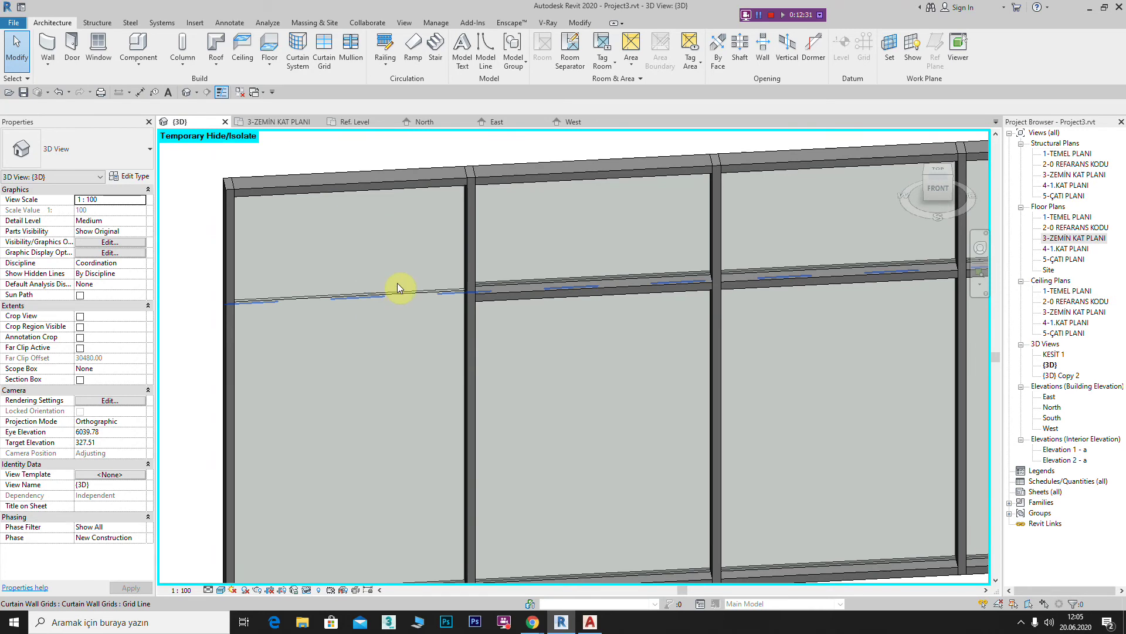
# - Delete the horizontal mullion in the wall's second bay
pyautogui.click(522, 292)
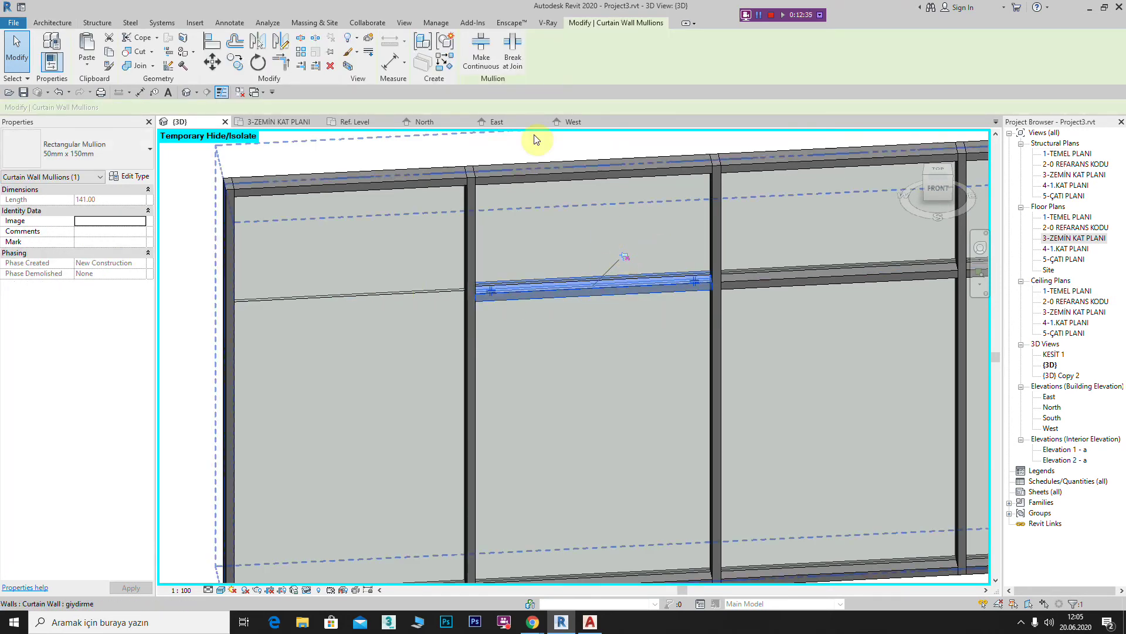
pyautogui.press('Delete')
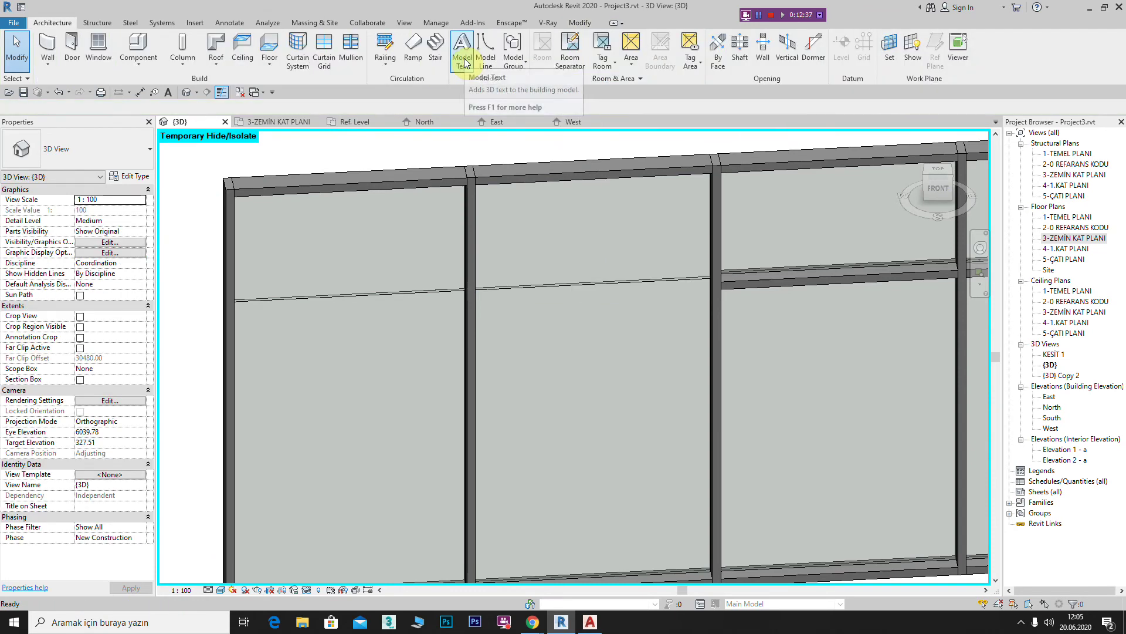
pyautogui.scroll(-2, 495, 246)
pyautogui.scroll(-2, 586, 270)
pyautogui.scroll(-2, 663, 292)
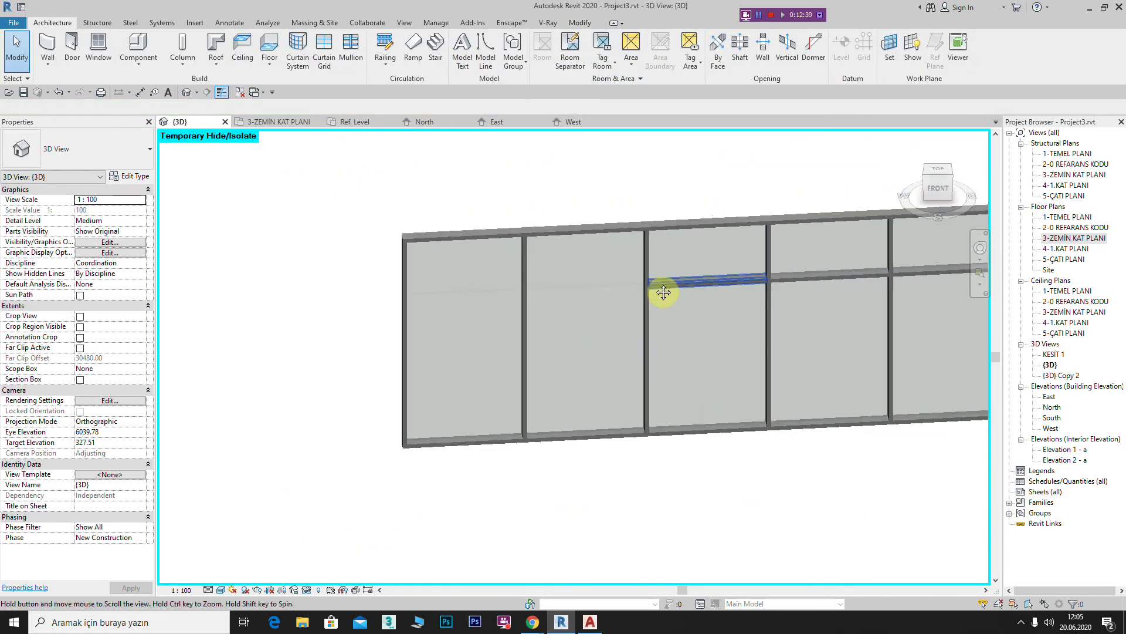
pyautogui.moveTo(663, 292); pyautogui.dragTo(637, 268, button='middle')
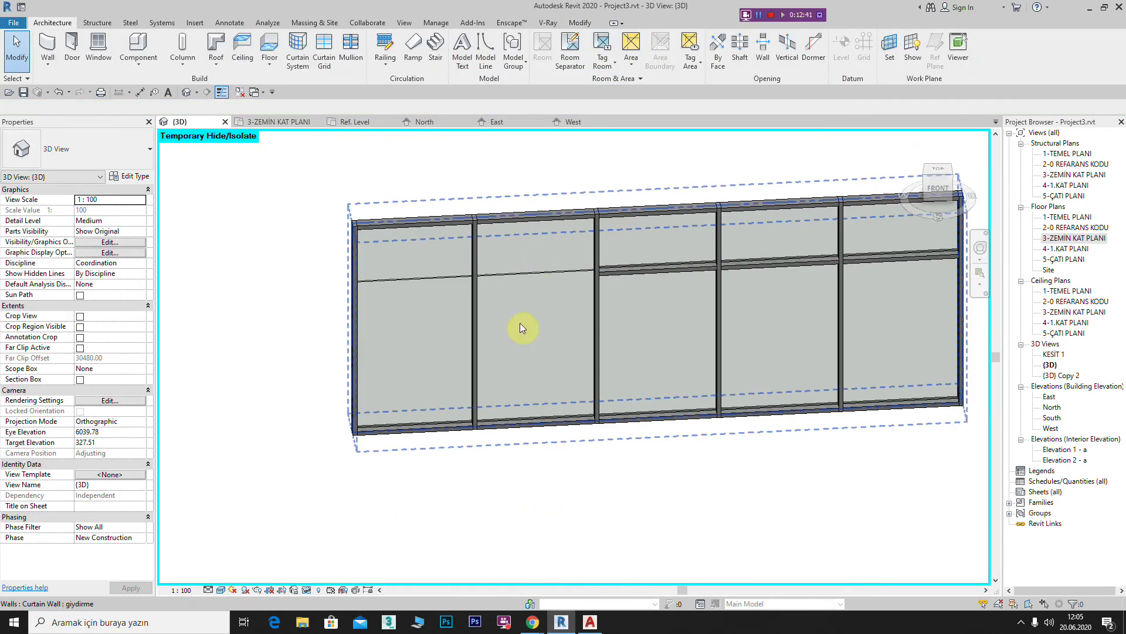
pyautogui.scroll(1, 481, 288)
pyautogui.scroll(1, 434, 290)
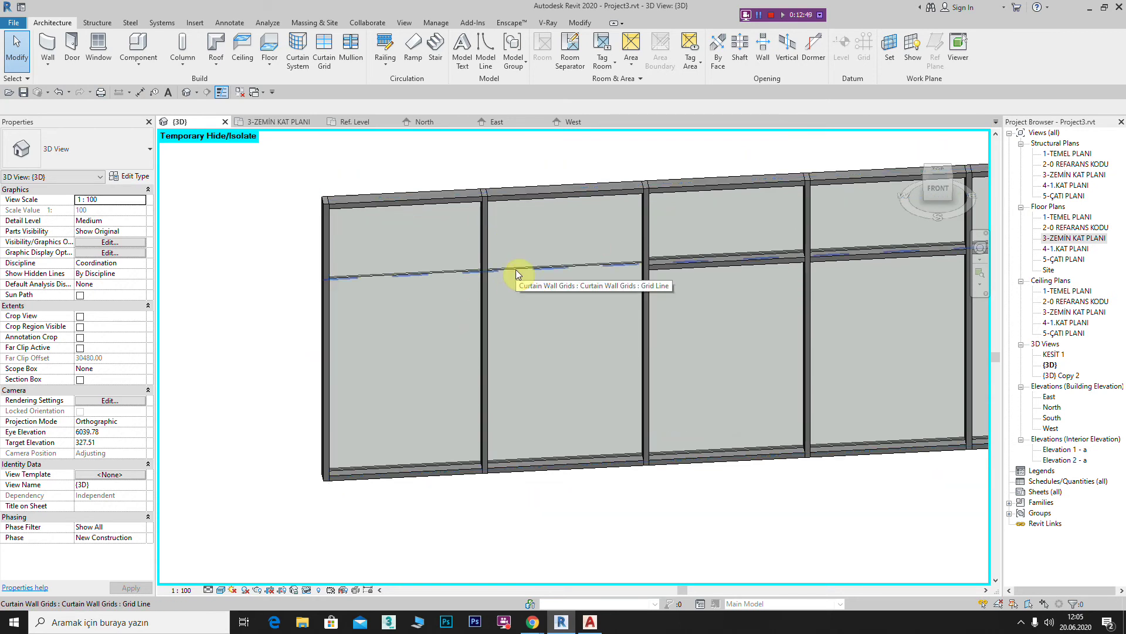
# - Select the bare horizontal curtain grid line between the 75.00 and 195.00 panels
pyautogui.press('Tab')
pyautogui.press('Tab')
pyautogui.press('Tab')
pyautogui.press('Tab')
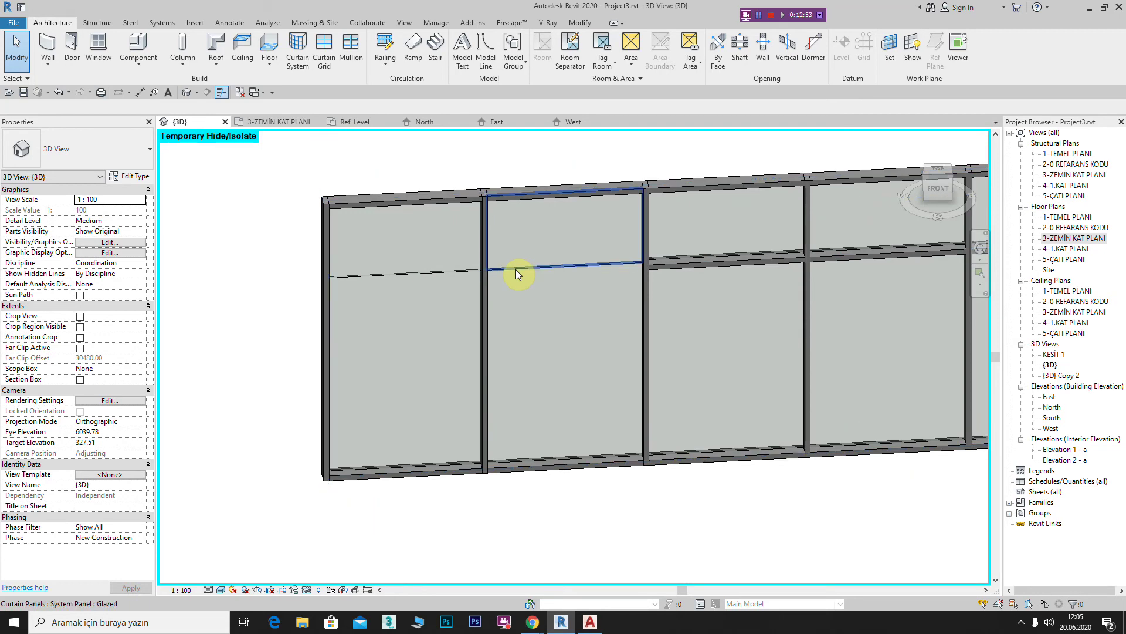
pyautogui.click(516, 269)
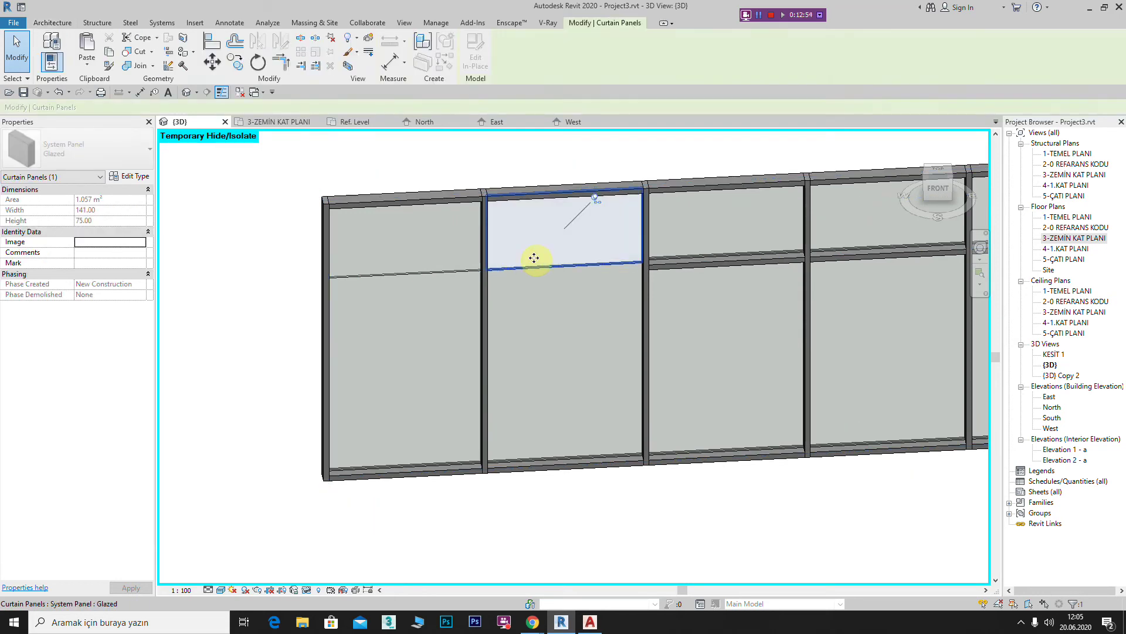
pyautogui.click(529, 334)
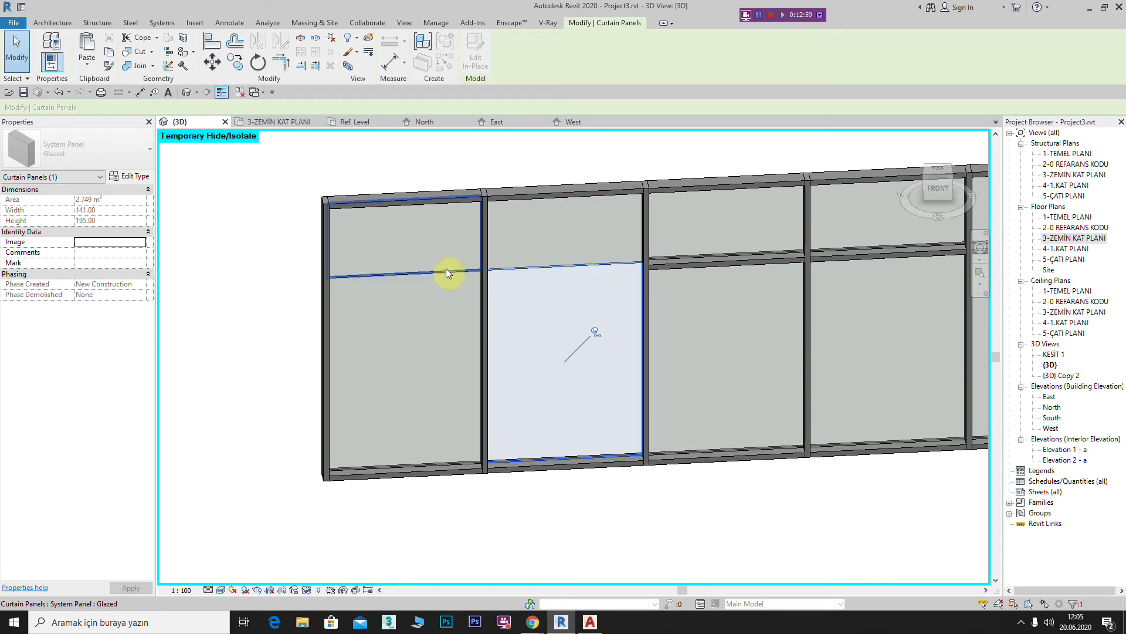
pyautogui.click(265, 260)
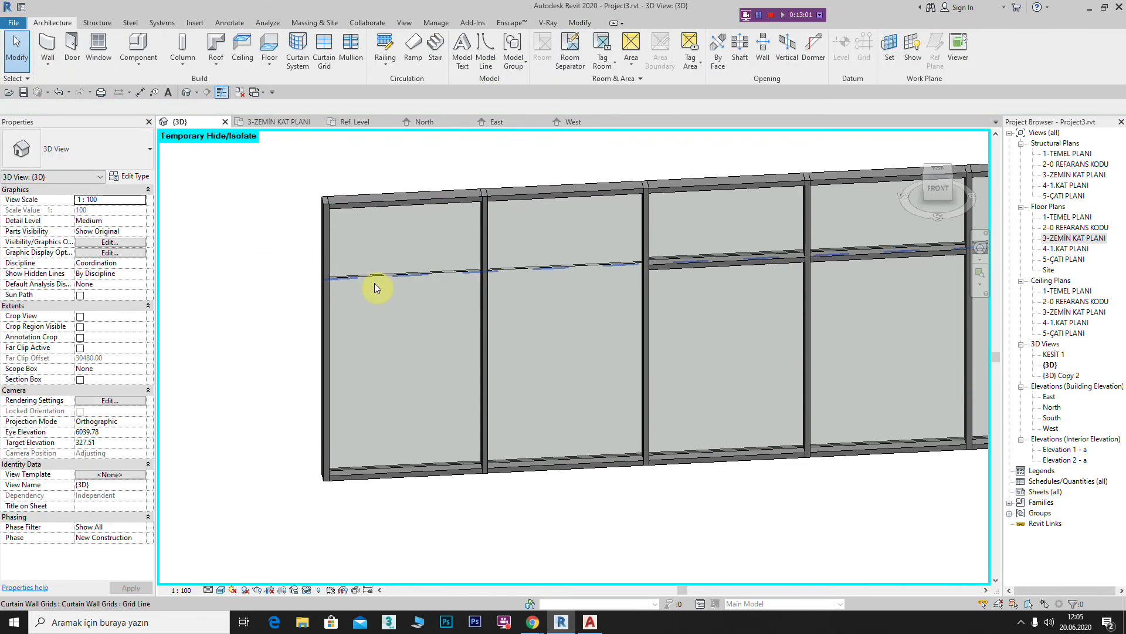
pyautogui.click(405, 278)
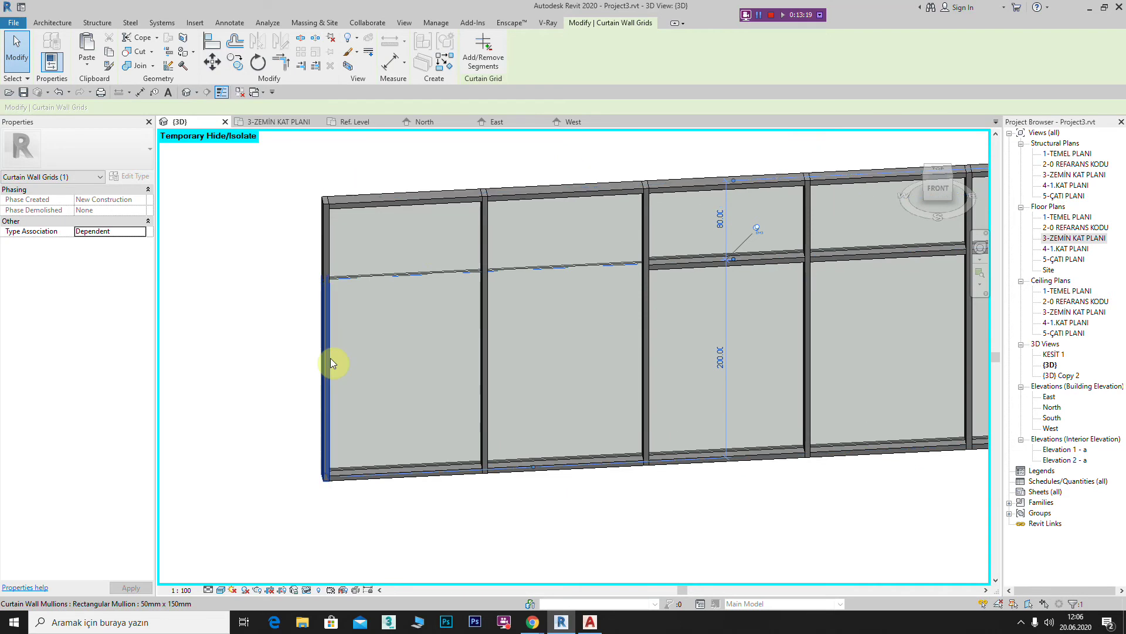
# - Remove the horizontal grid segments in the first and second bays with Add/Remove Segments
pyautogui.click(490, 51)
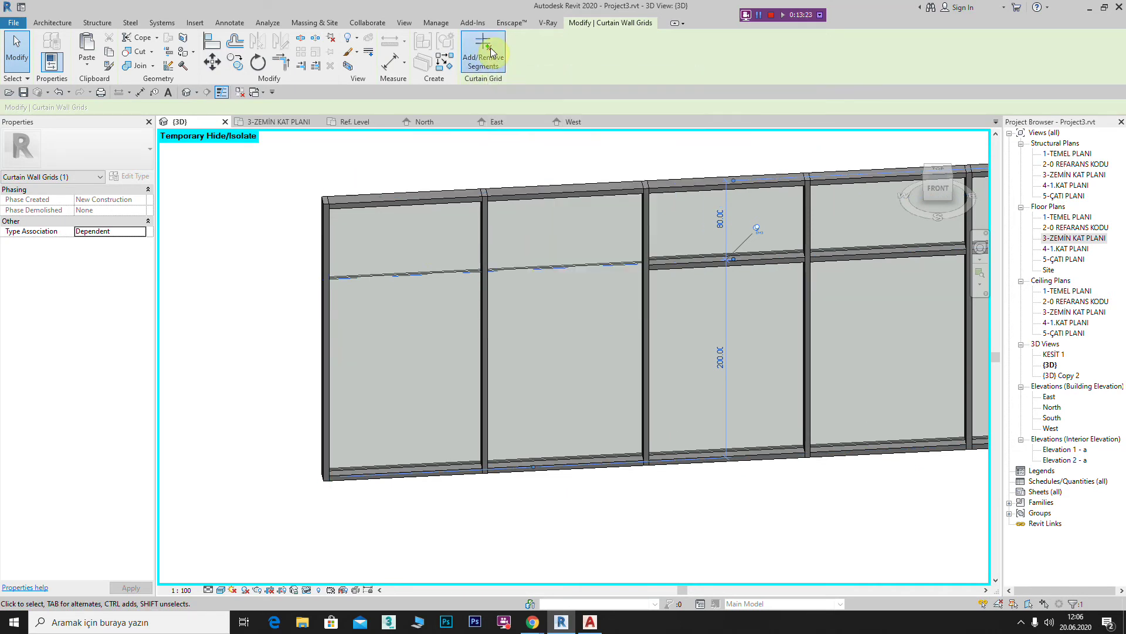
pyautogui.click(400, 274)
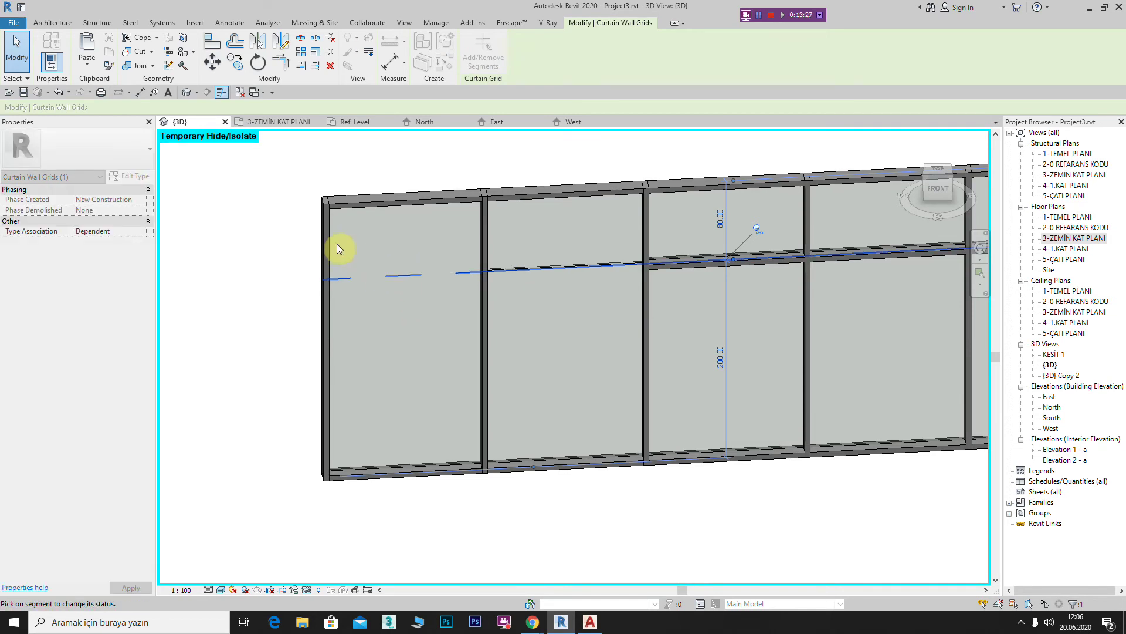
pyautogui.press('Escape')
pyautogui.press('Escape')
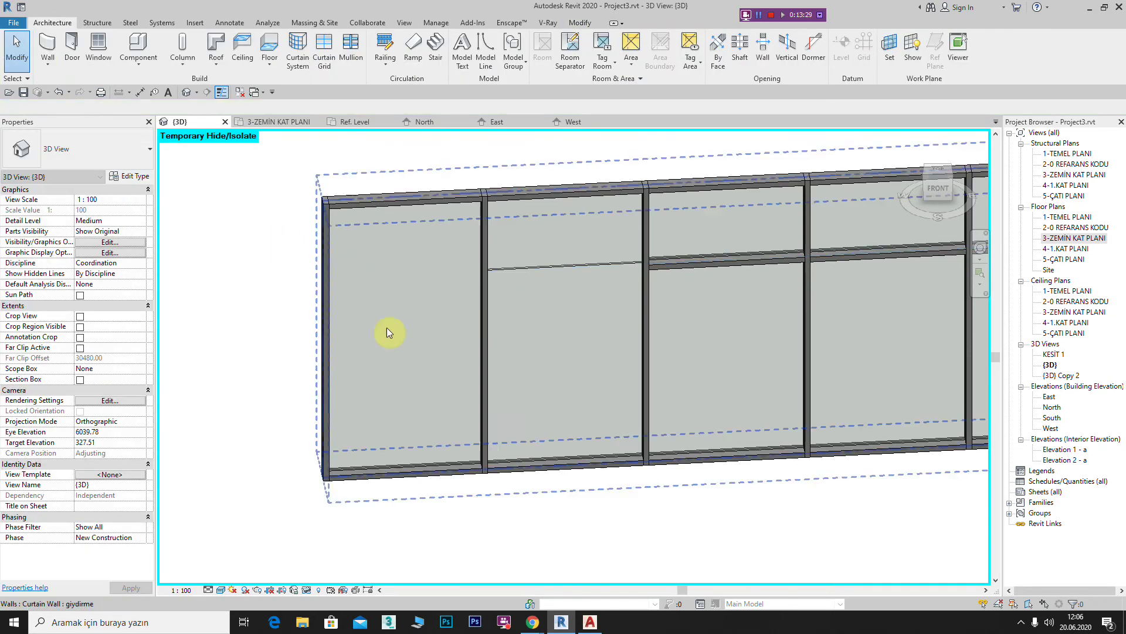
pyautogui.click(566, 275)
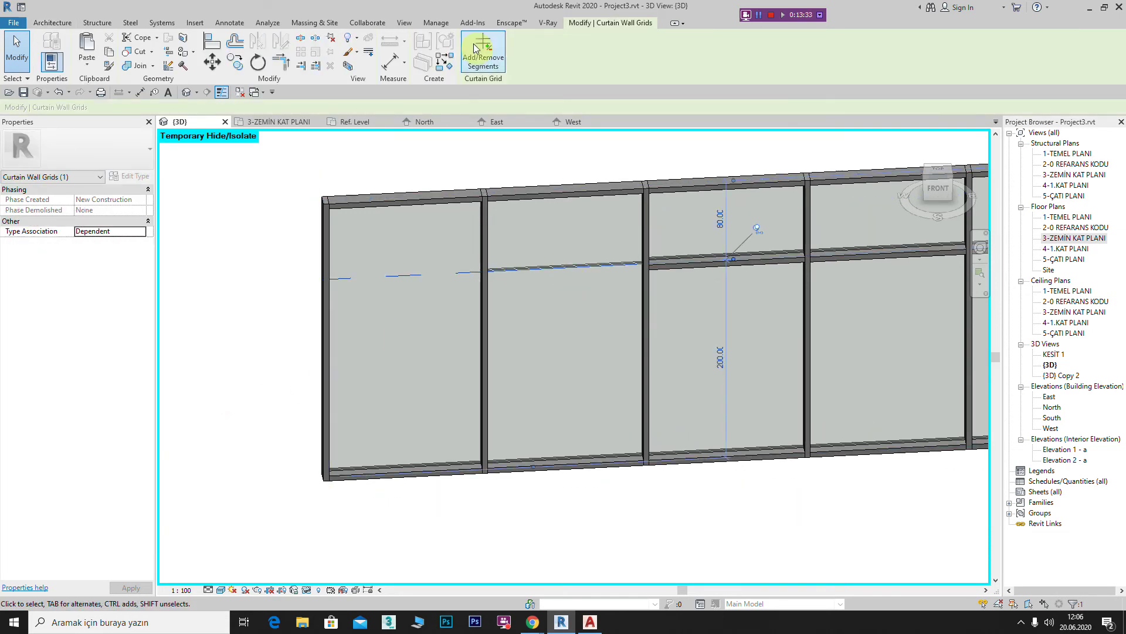
pyautogui.click(476, 48)
pyautogui.click(535, 274)
pyautogui.press('Escape')
pyautogui.press('Escape')
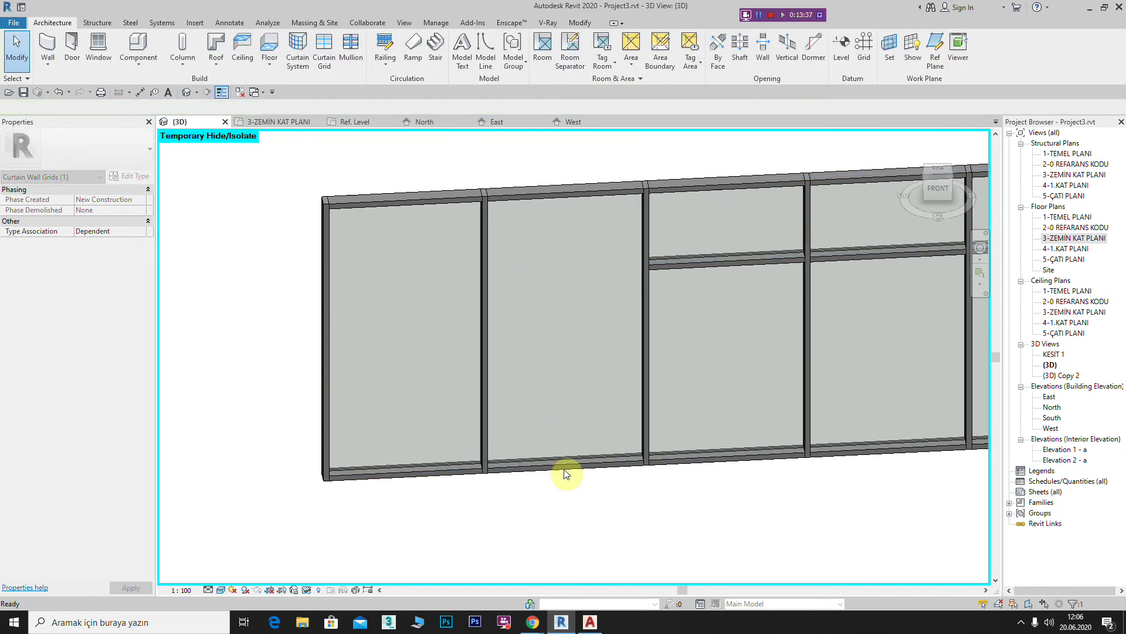
# - Delete the third bay's 141.00-long horizontal mullion and edit that grid line's segments
pyautogui.click(701, 264)
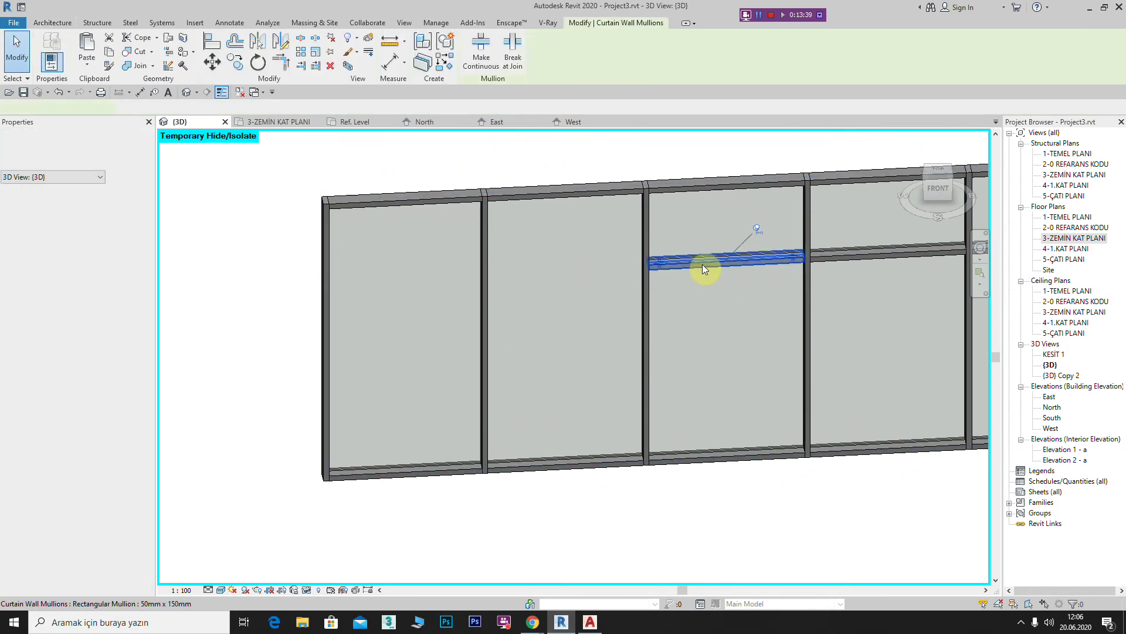
pyautogui.moveTo(679, 286); pyautogui.dragTo(649, 263, button='middle')
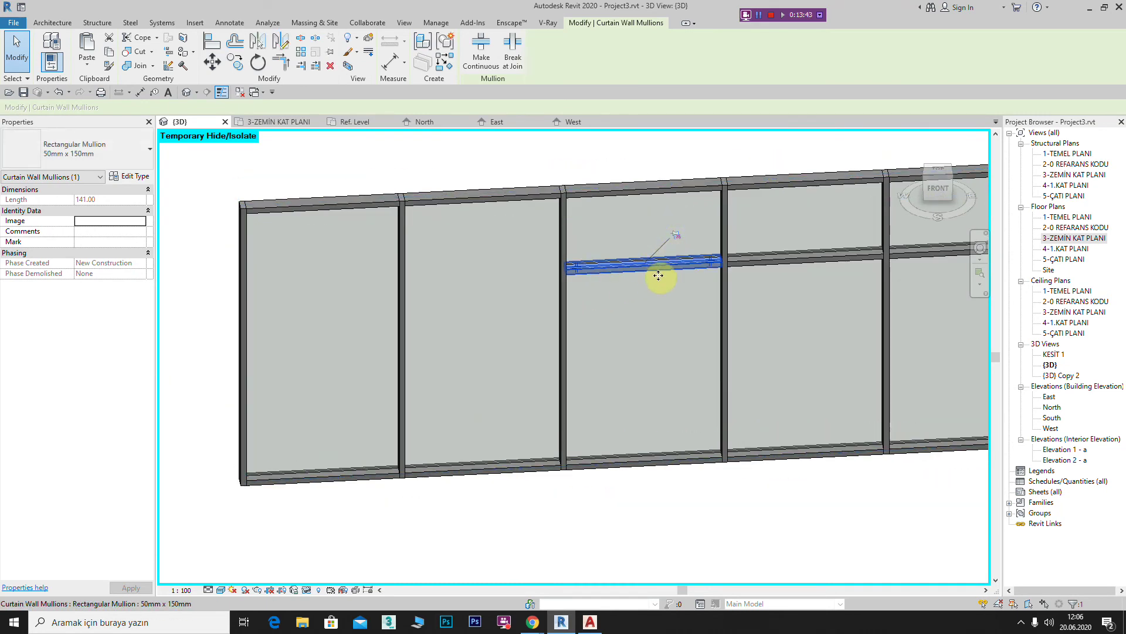
pyautogui.press('Delete')
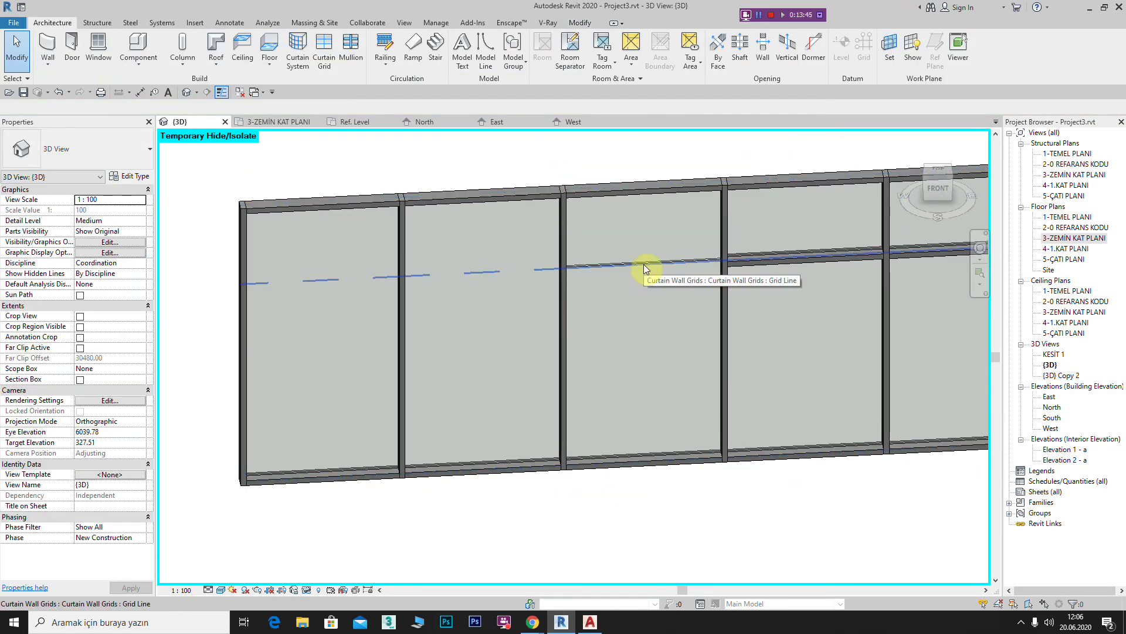
pyautogui.click(644, 265)
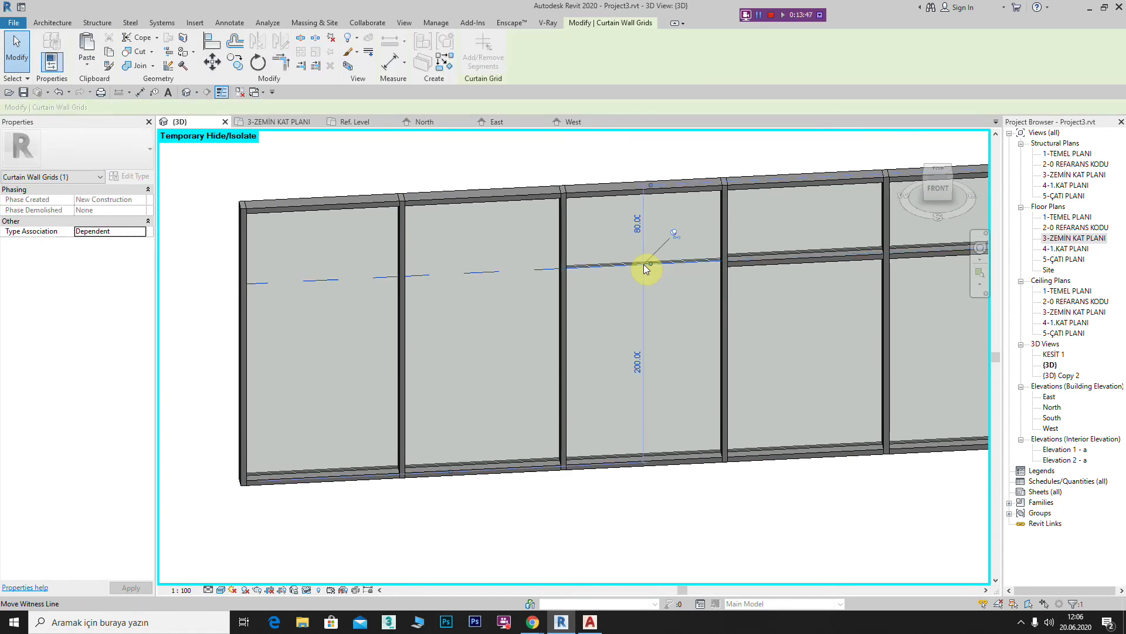
pyautogui.click(478, 59)
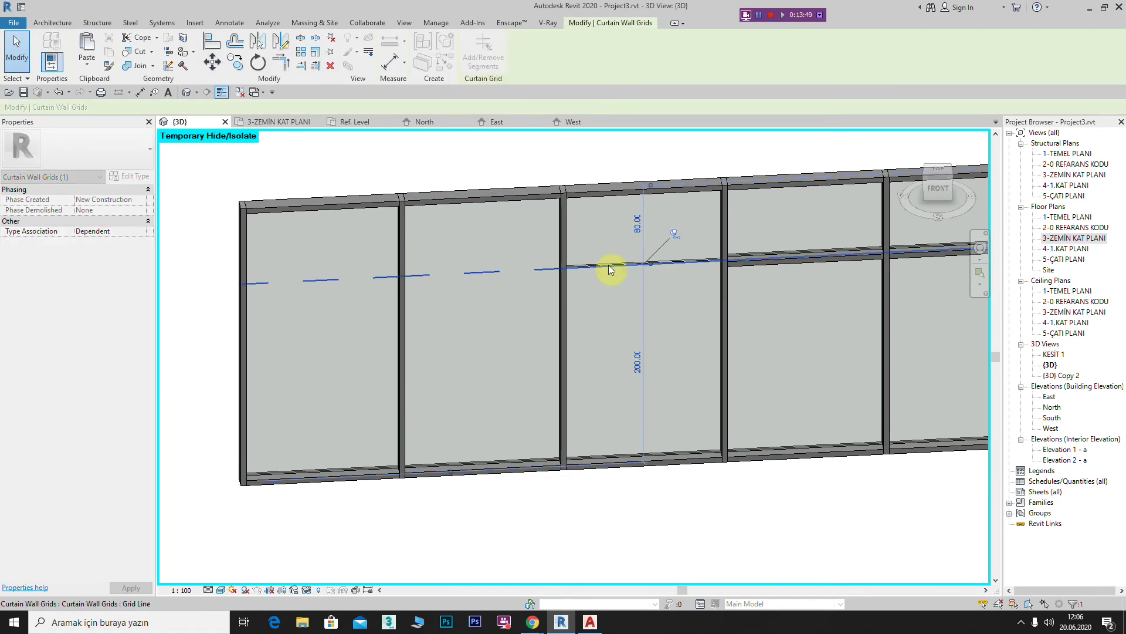
pyautogui.press('Escape')
pyautogui.press('Escape')
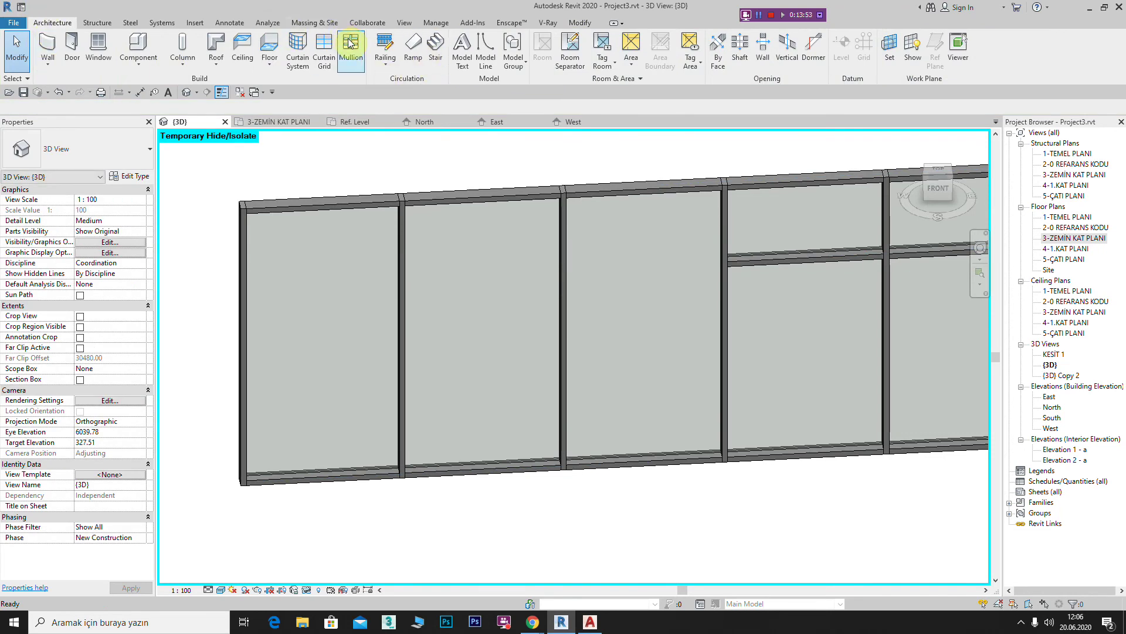
# - Add a horizontal curtain grid line low on the giydirme wall
pyautogui.click(325, 52)
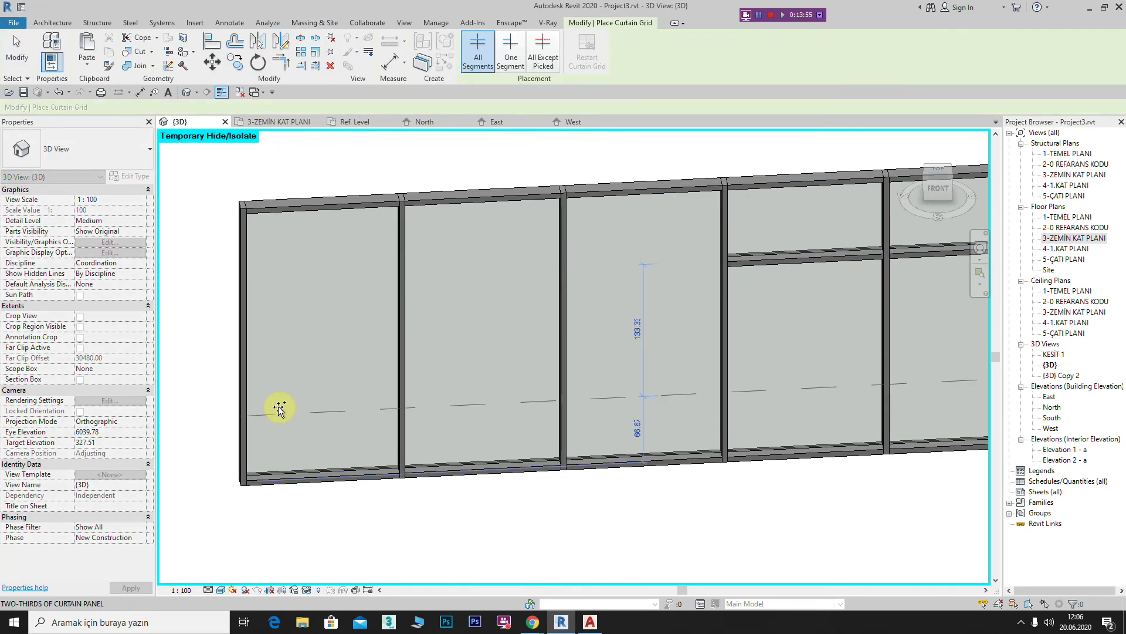
pyautogui.click(283, 403)
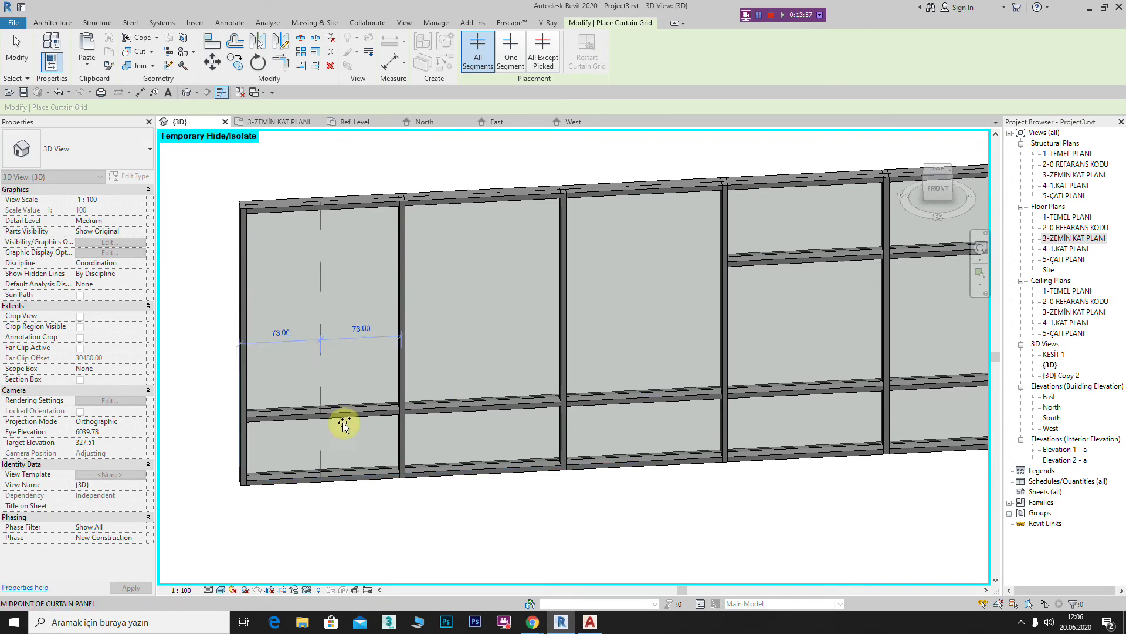
pyautogui.press('Escape')
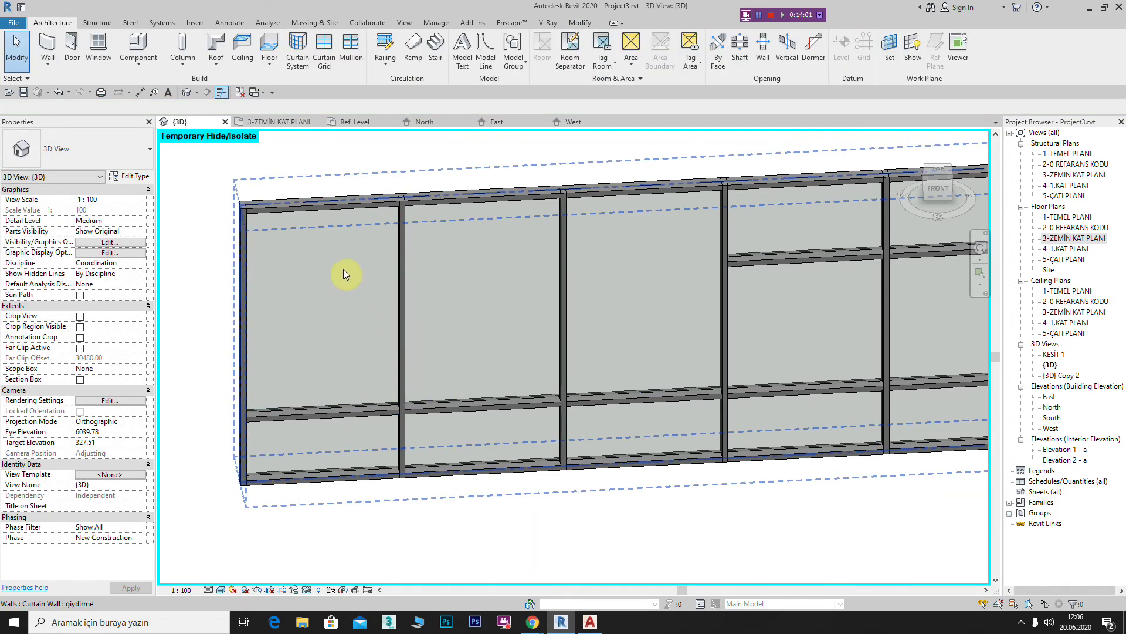
# - Start a wall with the Exterior Glazing type, then cancel and briefly try the Mullion tool
pyautogui.click(56, 53)
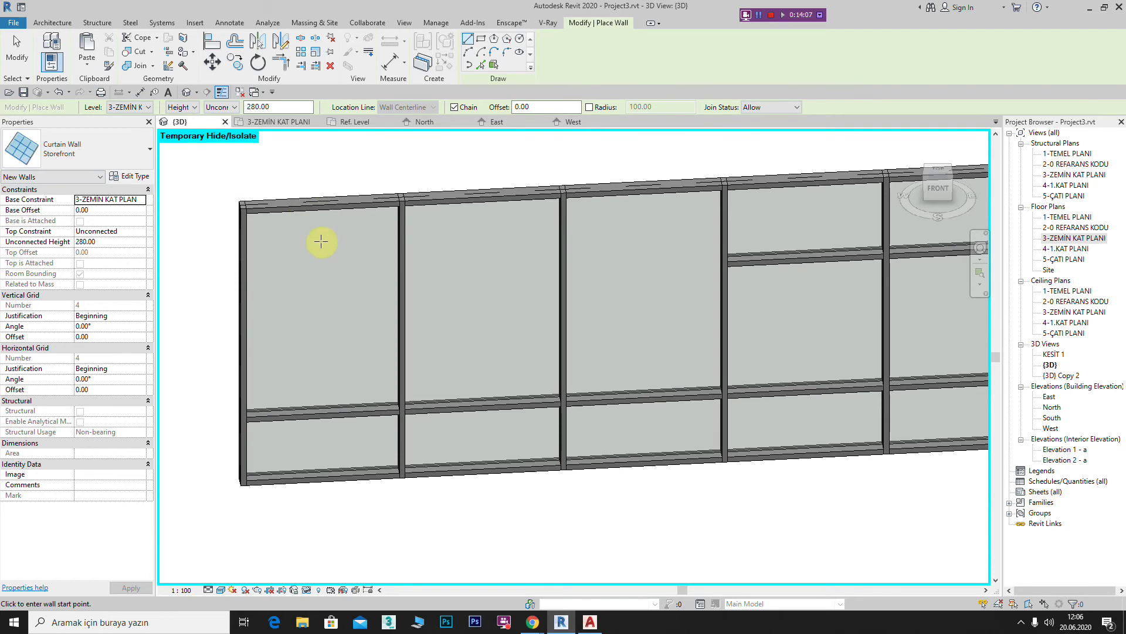
pyautogui.click(149, 153)
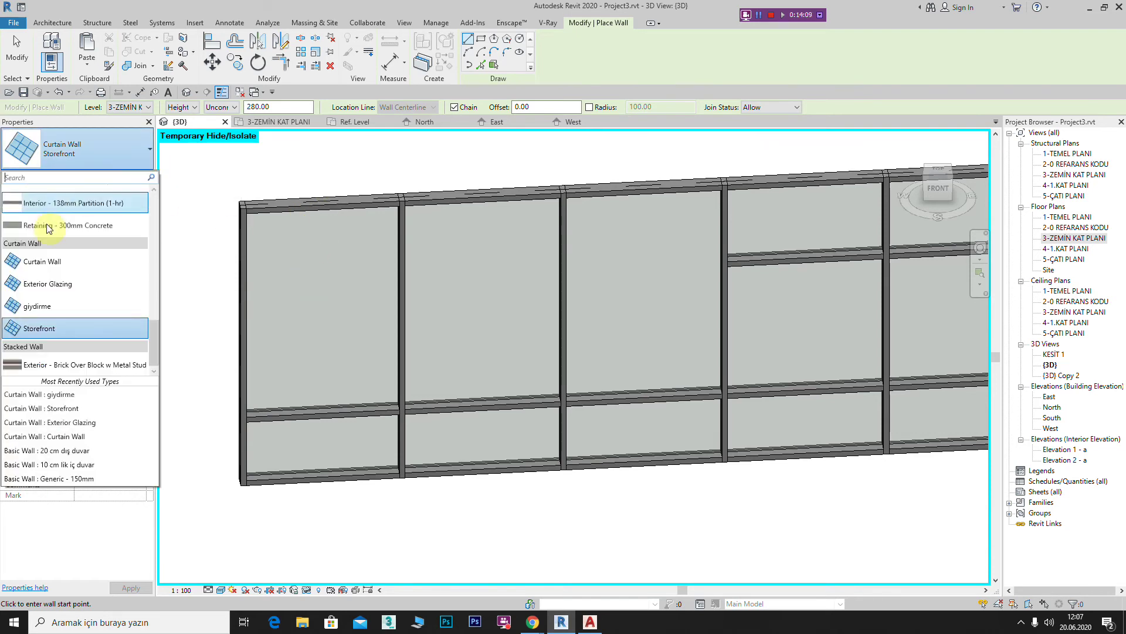
pyautogui.click(44, 282)
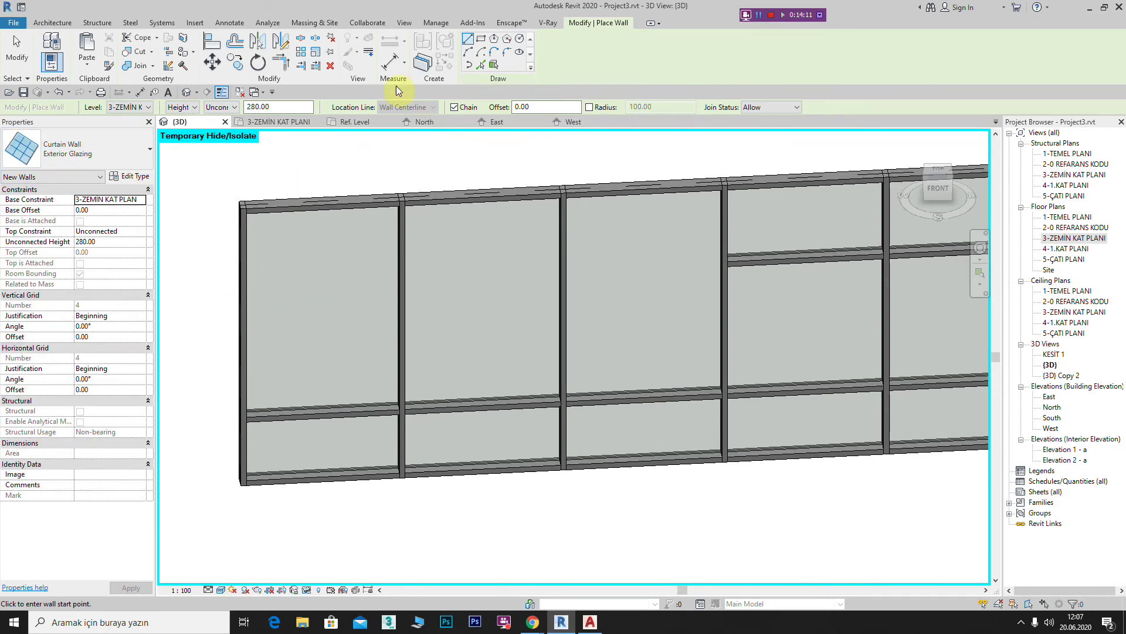
pyautogui.click(59, 23)
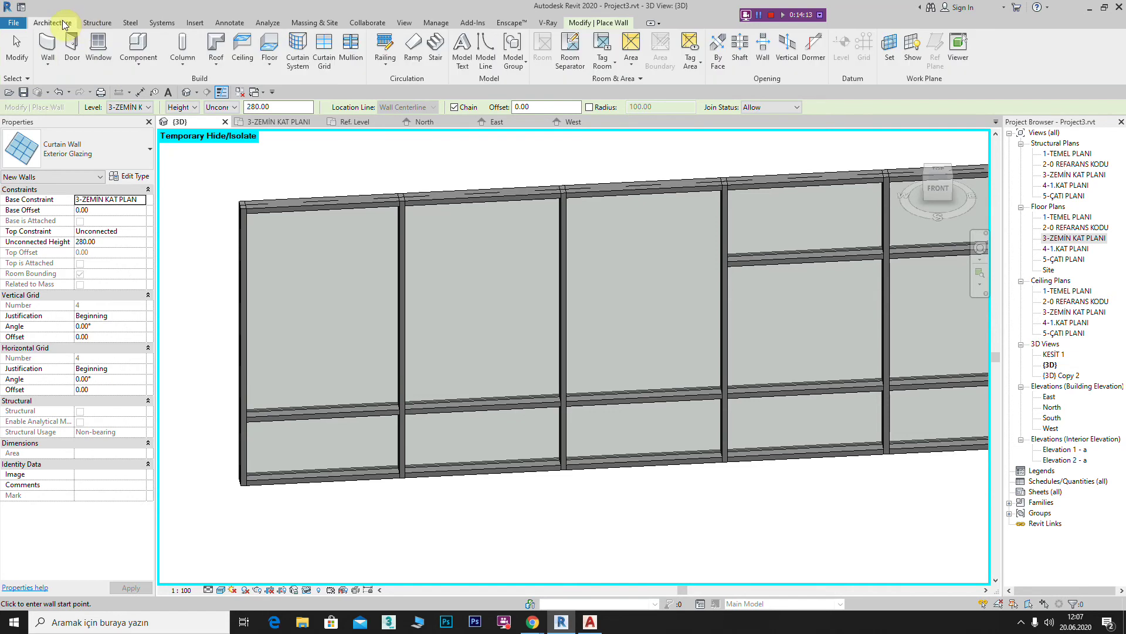
pyautogui.click(351, 48)
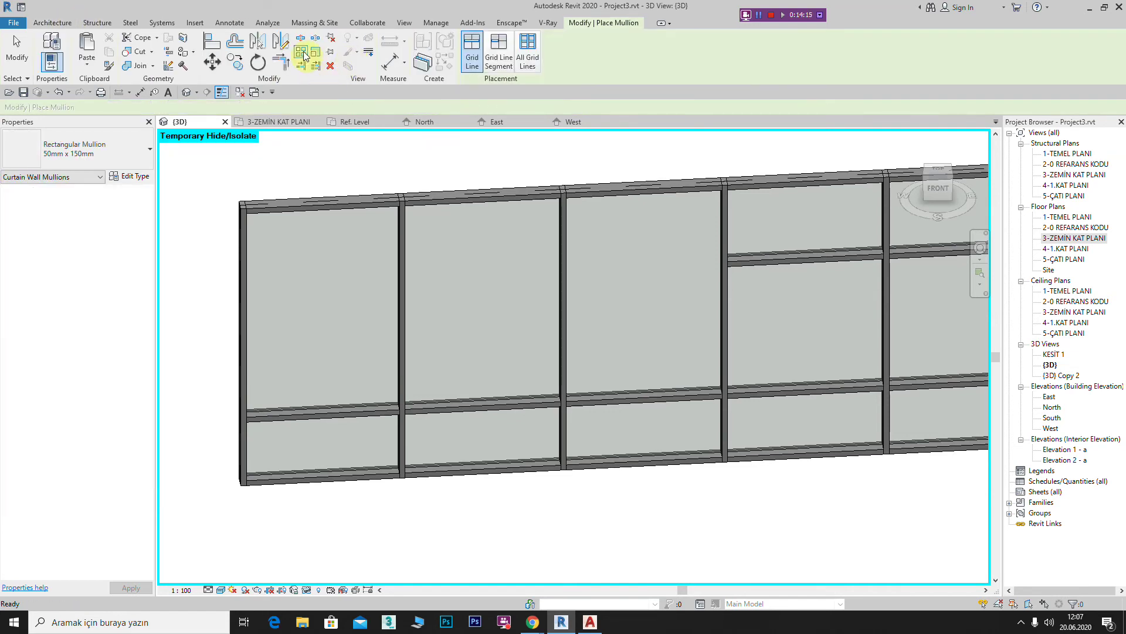
pyautogui.click(52, 23)
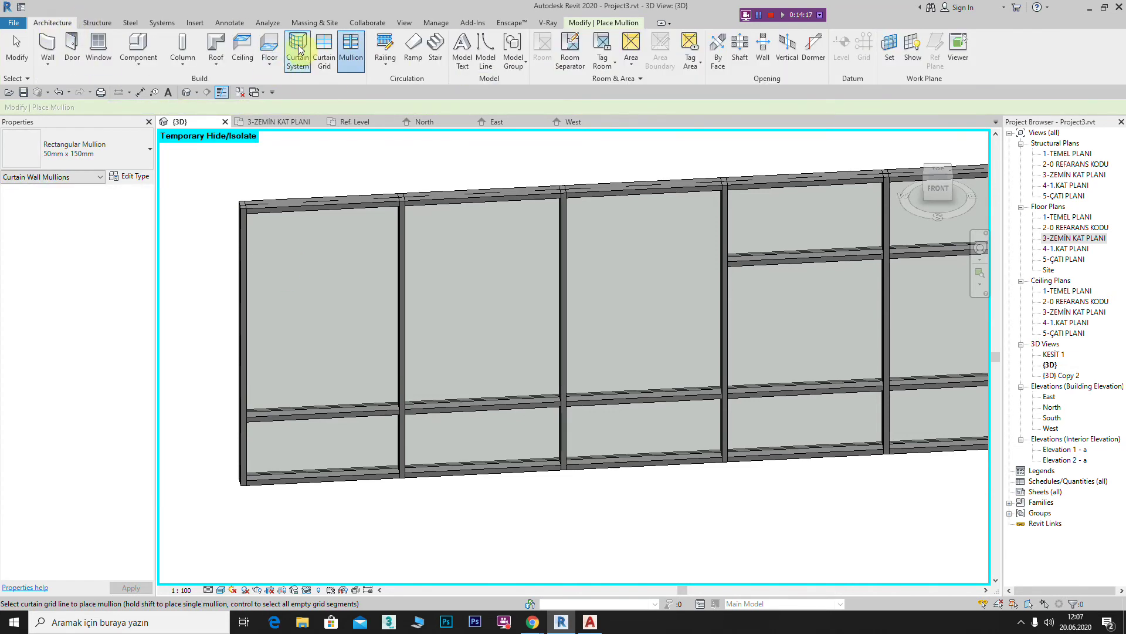
# - Place another horizontal grid line across the wall's tall lower panels
pyautogui.click(326, 48)
pyautogui.click(259, 340)
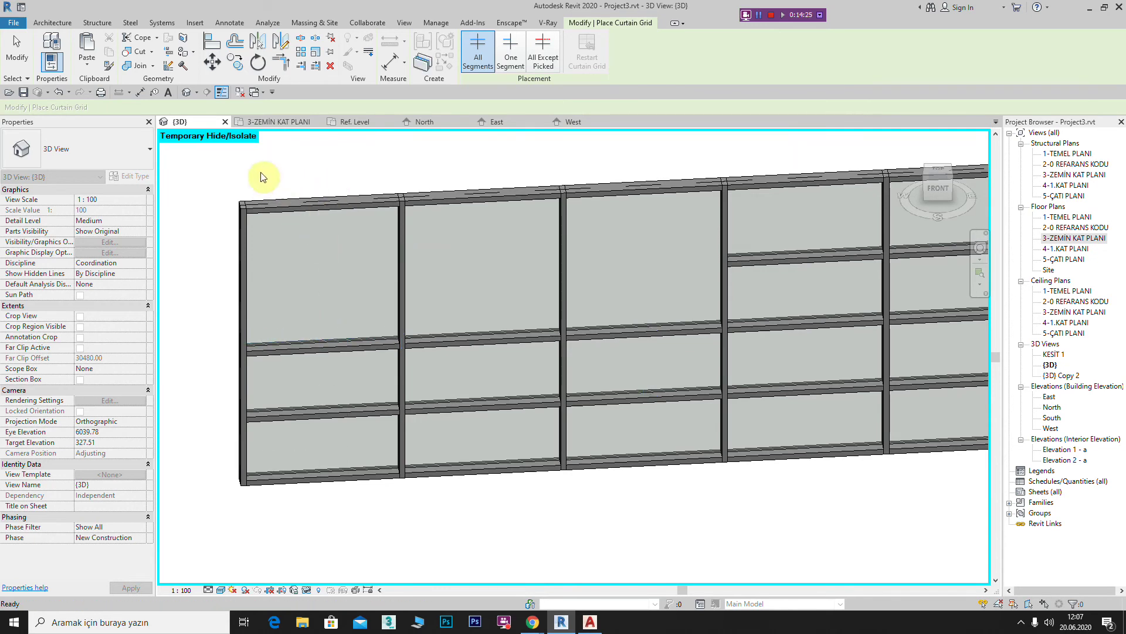
pyautogui.press('Escape')
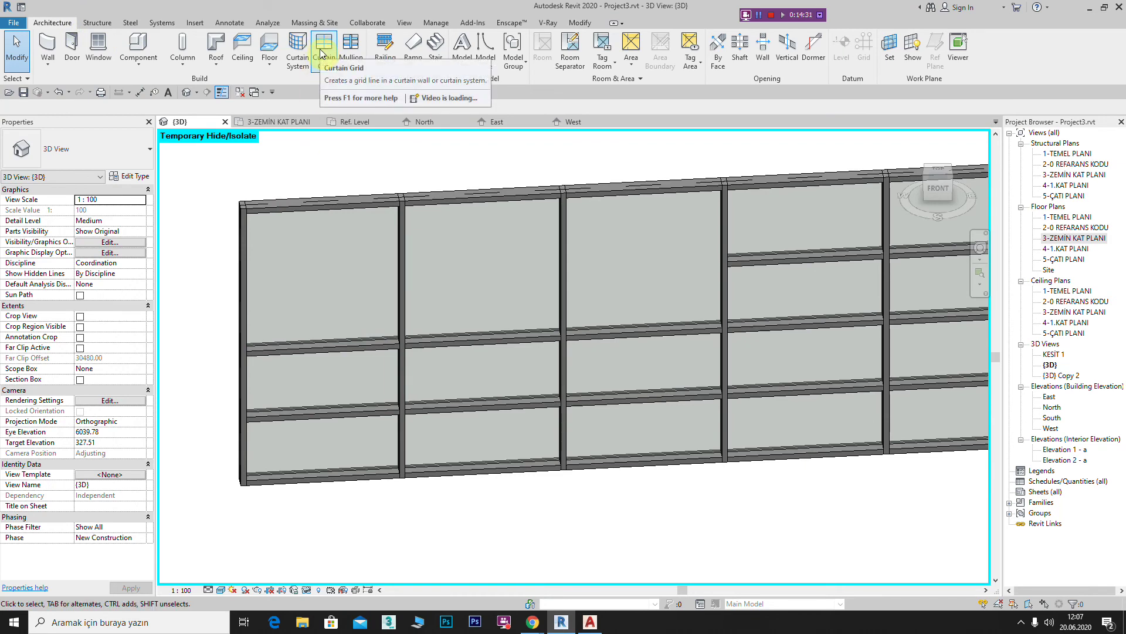
pyautogui.scroll(-2, 414, 280)
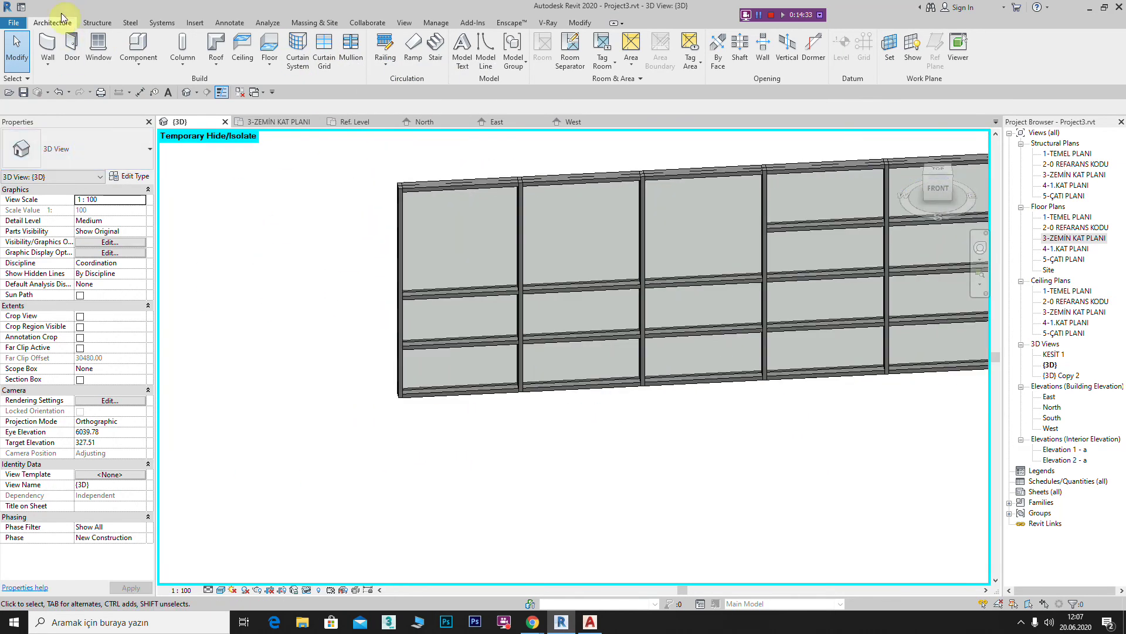
# - Draw a single-segment wall of the plain Curtain Wall type in empty space
pyautogui.click(51, 51)
pyautogui.moveTo(186, 224); pyautogui.dragTo(450, 289, button='middle')
pyautogui.scroll(-2, 334, 469)
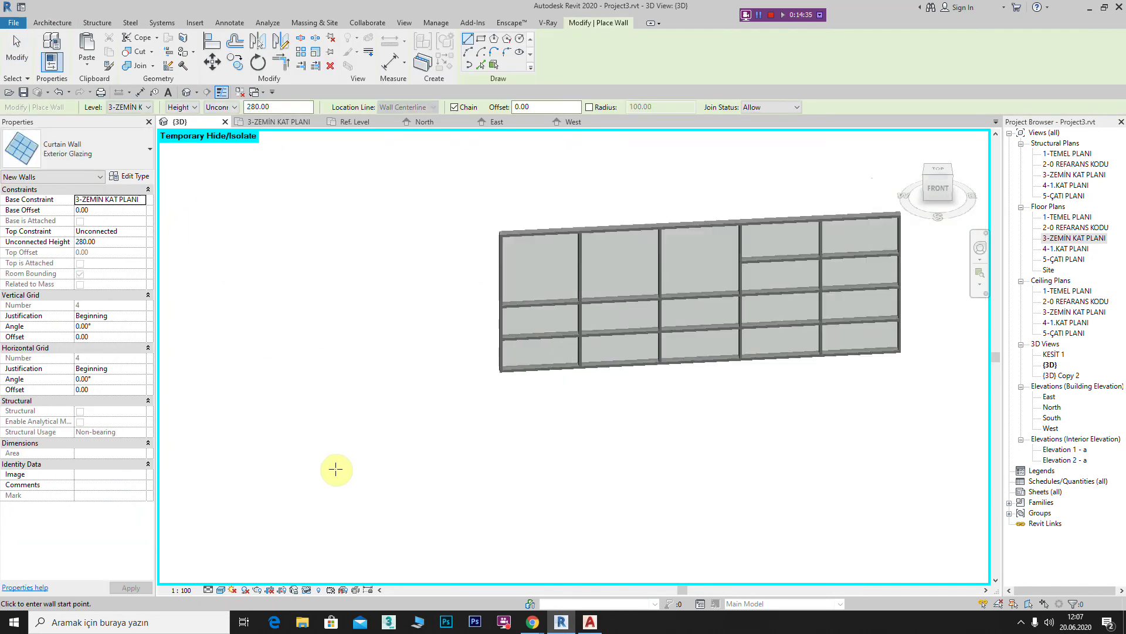
pyautogui.scroll(2, 432, 396)
pyautogui.scroll(1, 432, 396)
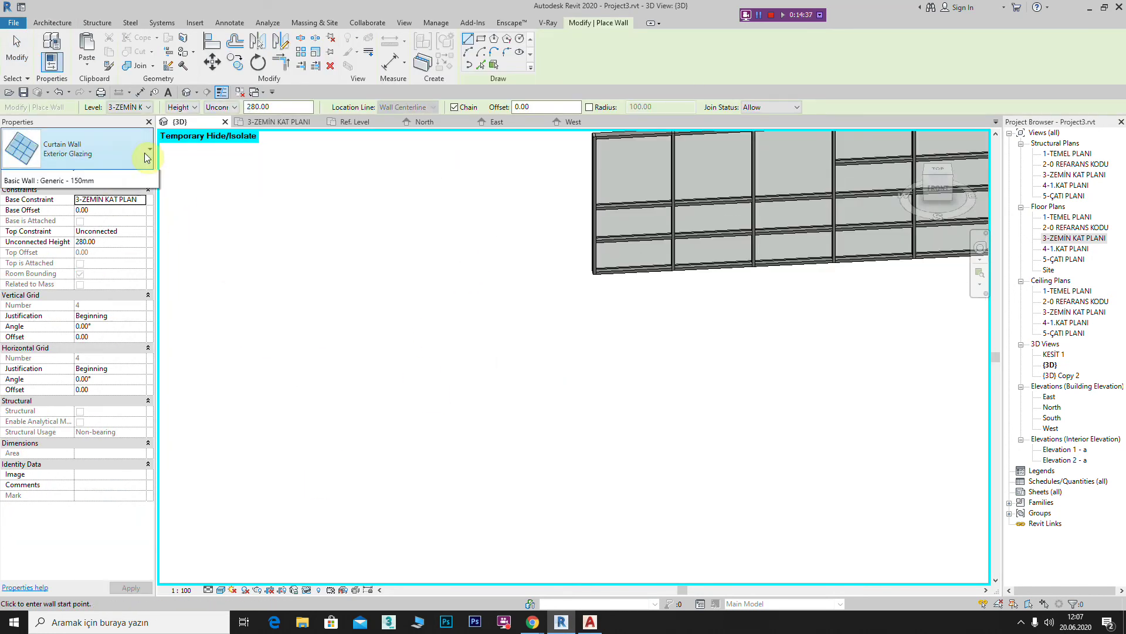
pyautogui.click(149, 150)
pyautogui.moveTo(50, 283); pyautogui.dragTo(52, 286)
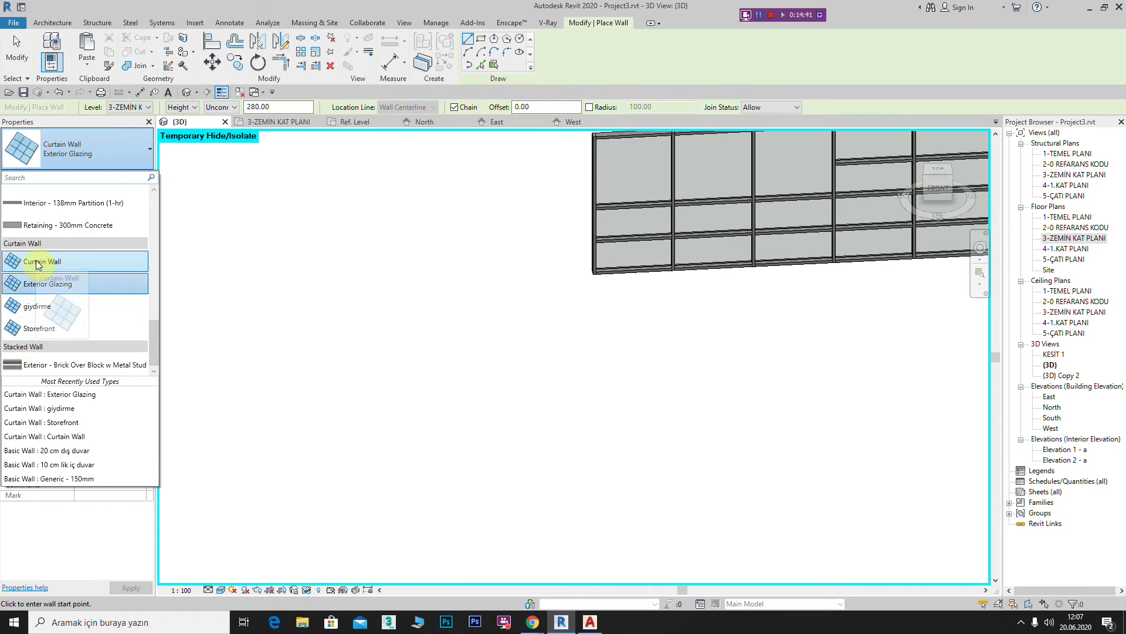
pyautogui.click(41, 261)
pyautogui.click(261, 404)
pyautogui.click(429, 361)
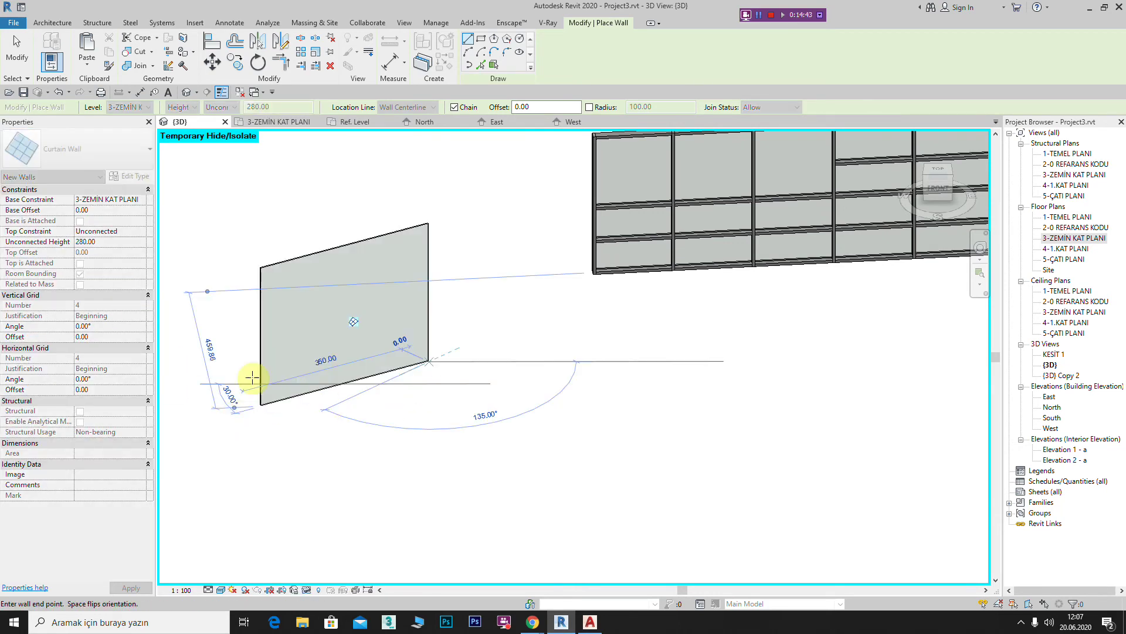
pyautogui.press('Escape')
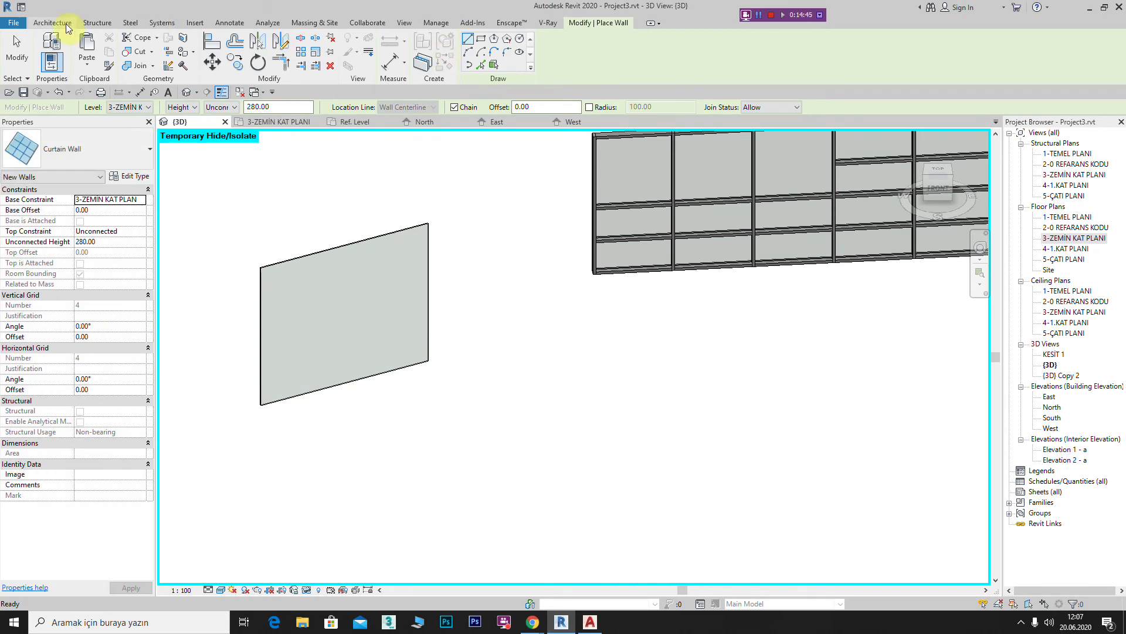
# - Add a horizontal curtain grid line across the new wall
pyautogui.click(67, 27)
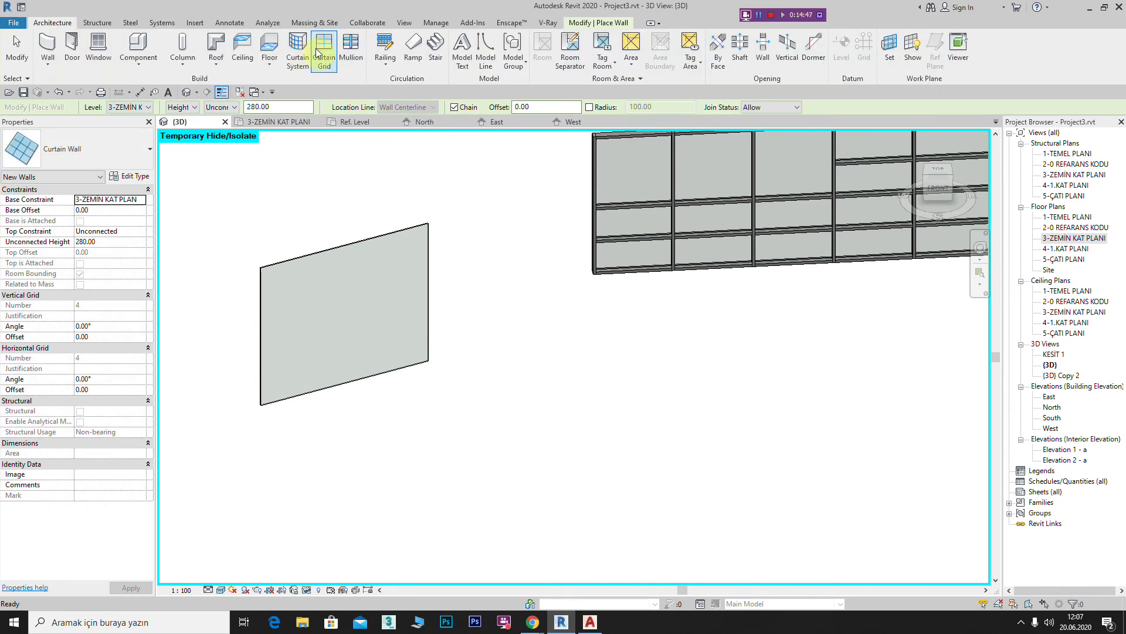
pyautogui.click(317, 53)
pyautogui.scroll(2, 327, 254)
pyautogui.scroll(2, 281, 298)
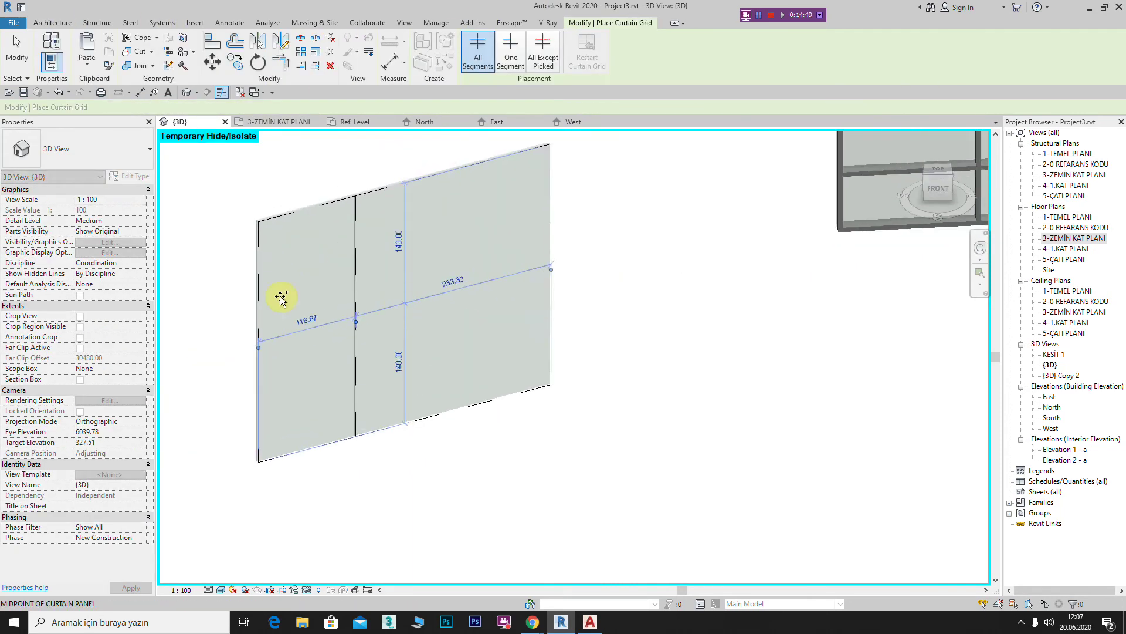
pyautogui.click(259, 330)
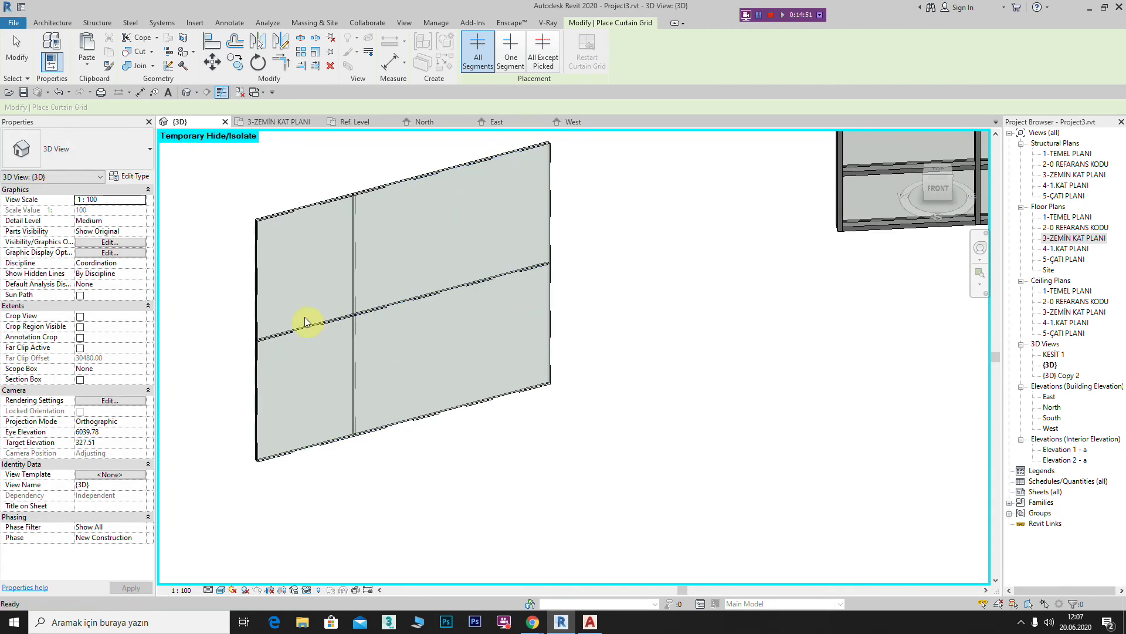
pyautogui.press('Escape')
# - Delete and undo the horizontal grid line twice, then reselect it for segment editing
pyautogui.click(321, 324)
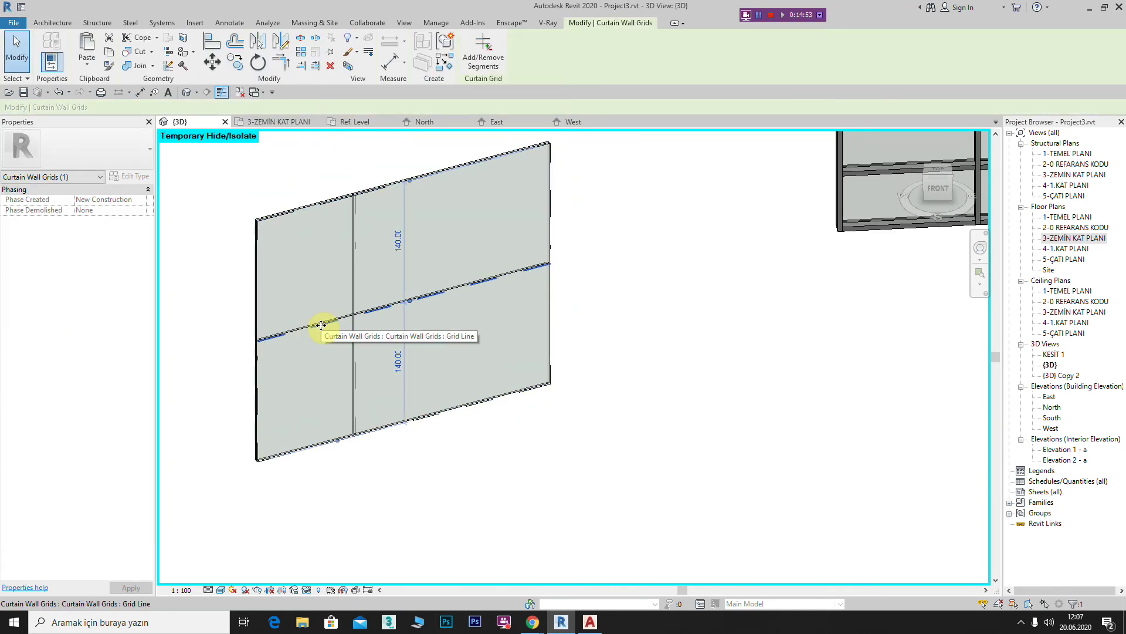
pyautogui.press('Delete')
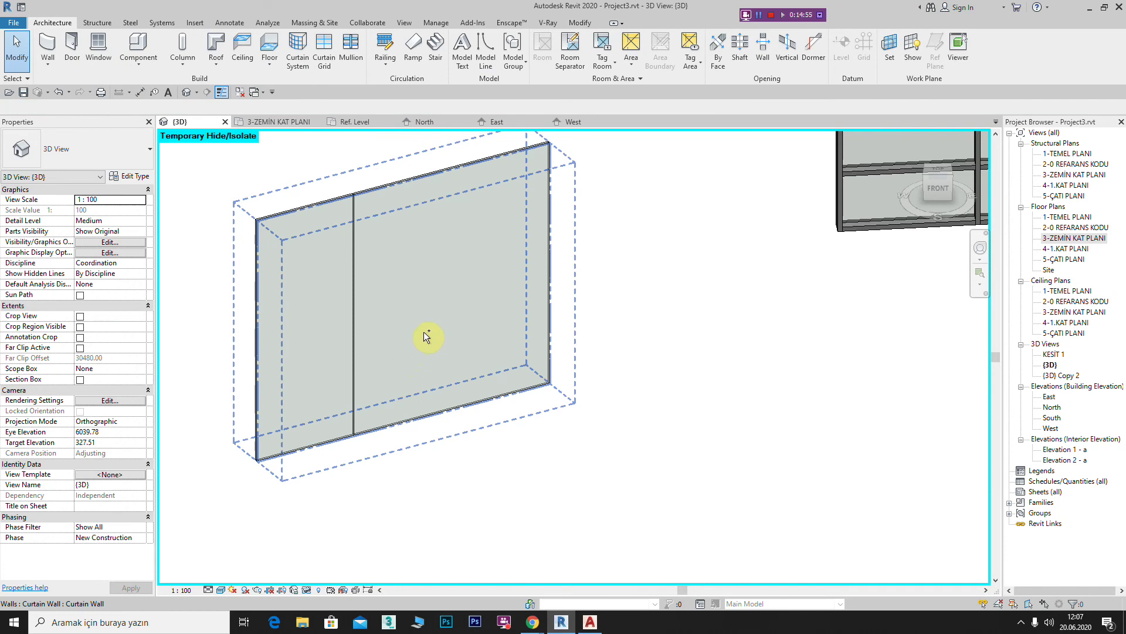
pyautogui.hotkey('ctrl', 'z')
pyautogui.click(370, 310)
pyautogui.press('Delete')
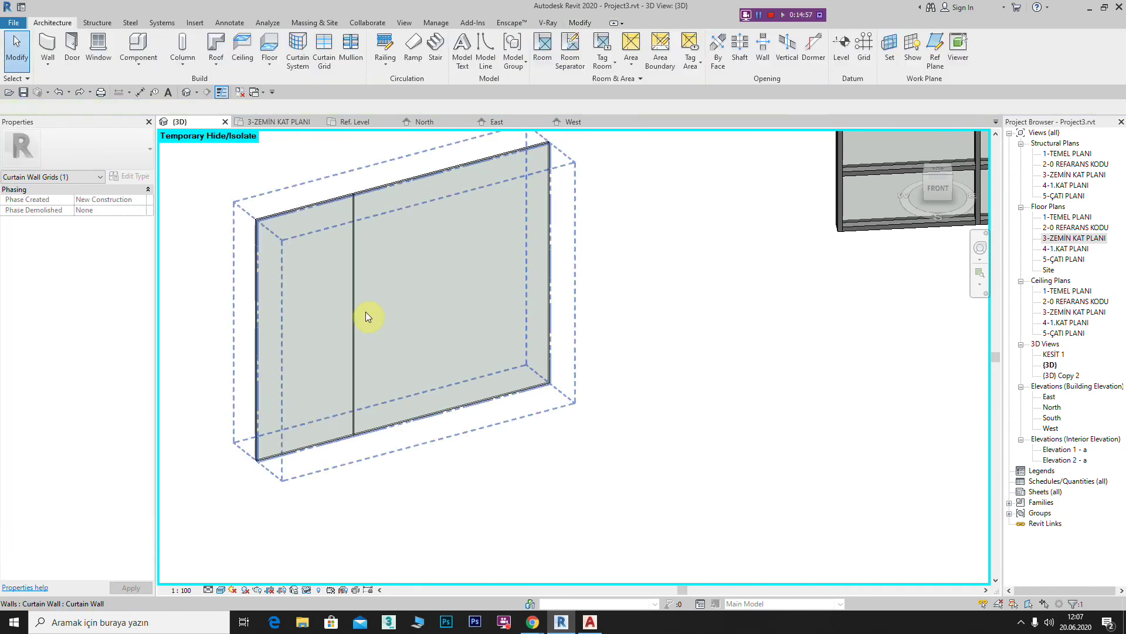
pyautogui.hotkey('ctrl', 'z')
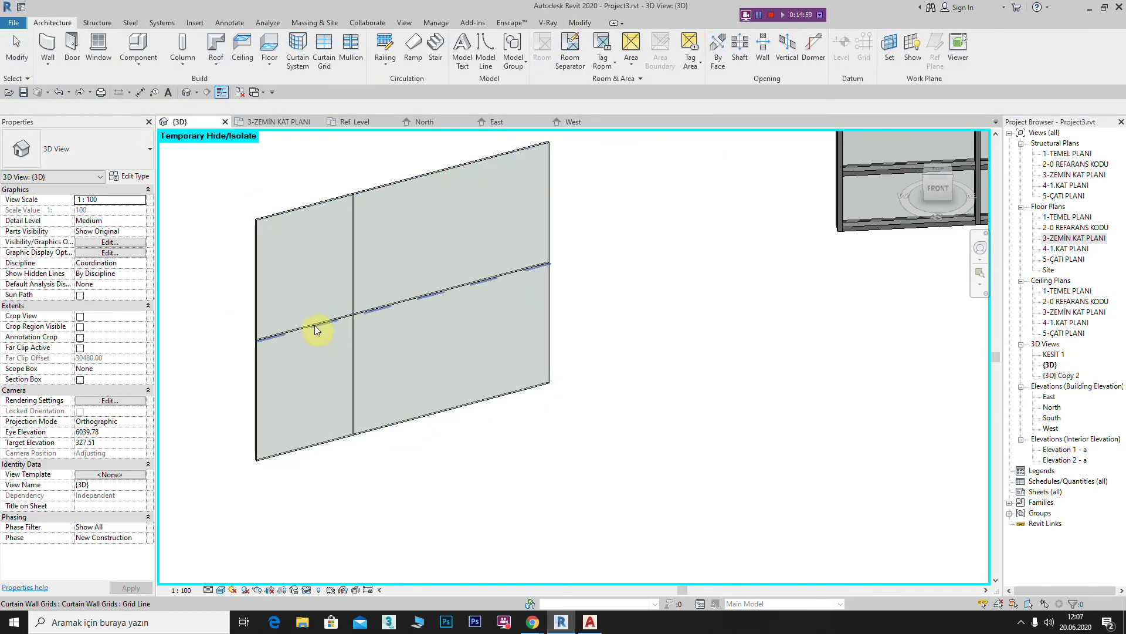
pyautogui.click(318, 323)
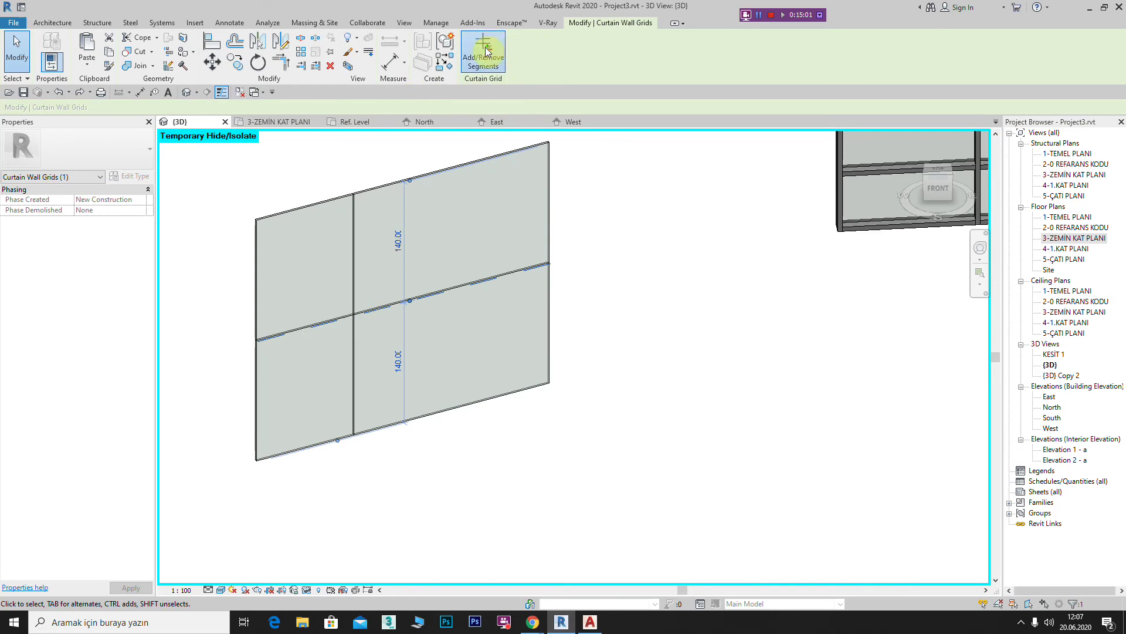
pyautogui.click(490, 47)
# - Remove the horizontal grid line's right-hand segment, then add it back
pyautogui.click(432, 299)
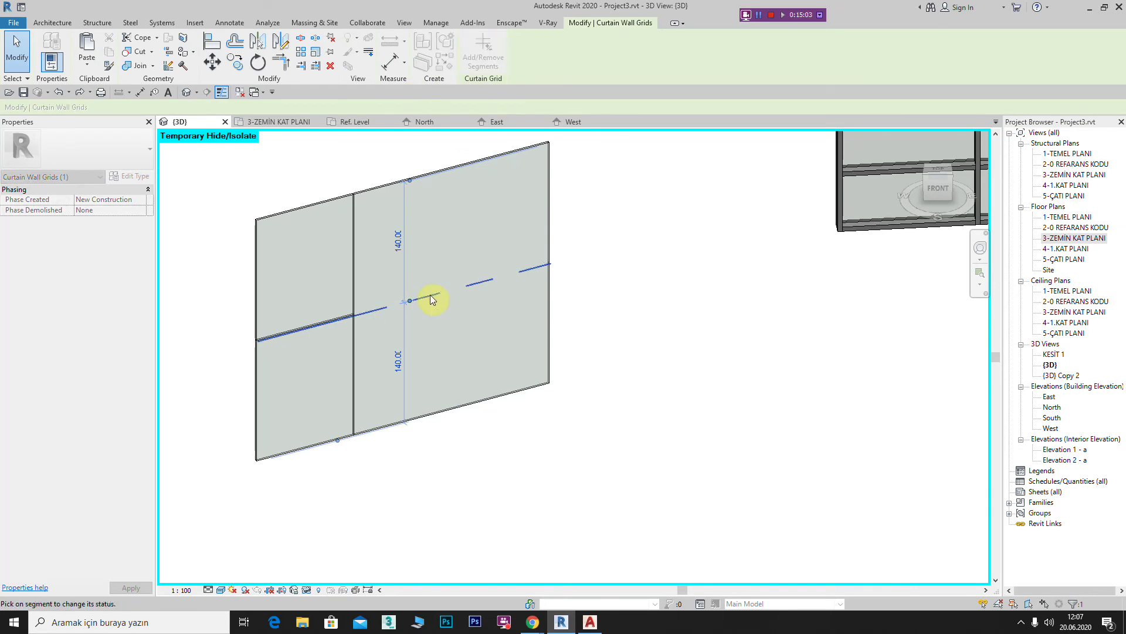
pyautogui.press('Escape')
pyautogui.press('Escape')
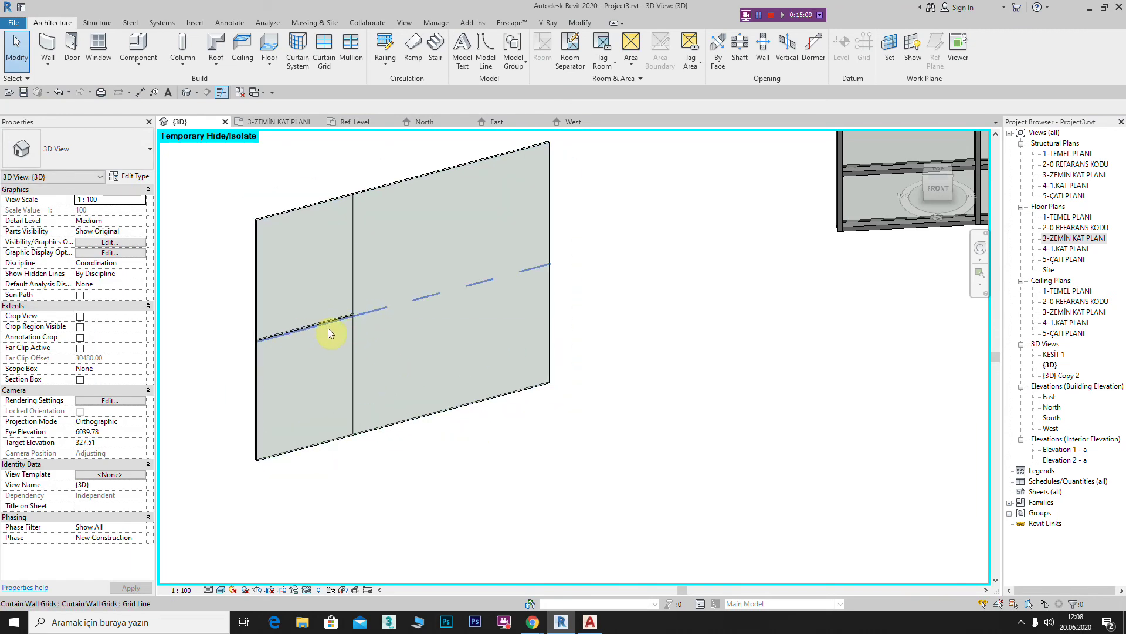
pyautogui.click(452, 290)
pyautogui.click(483, 48)
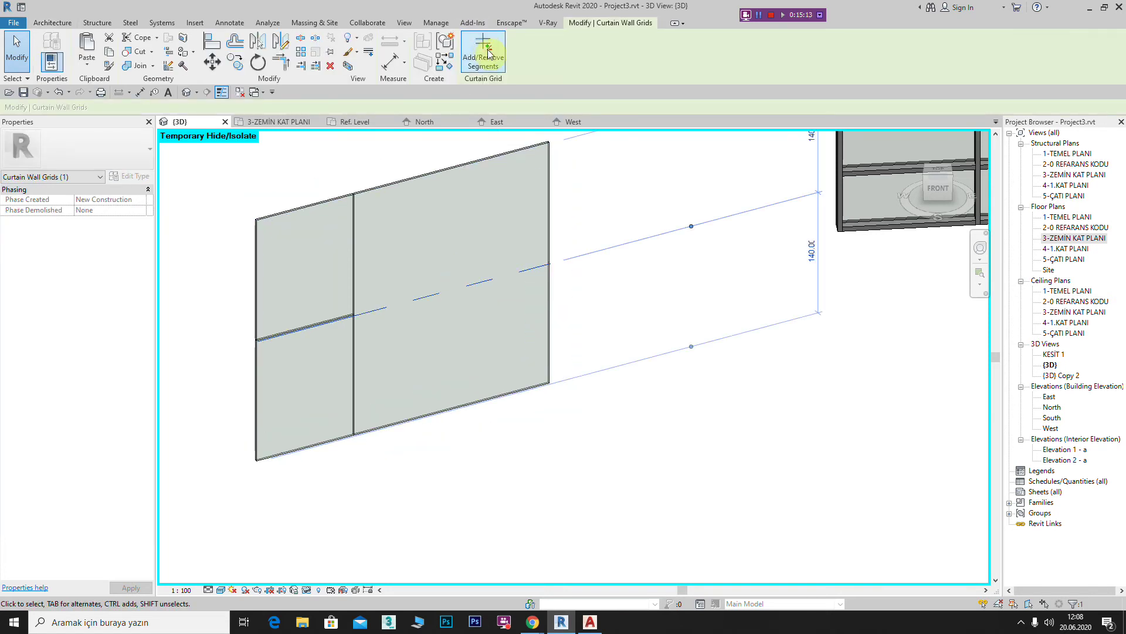
pyautogui.click(459, 286)
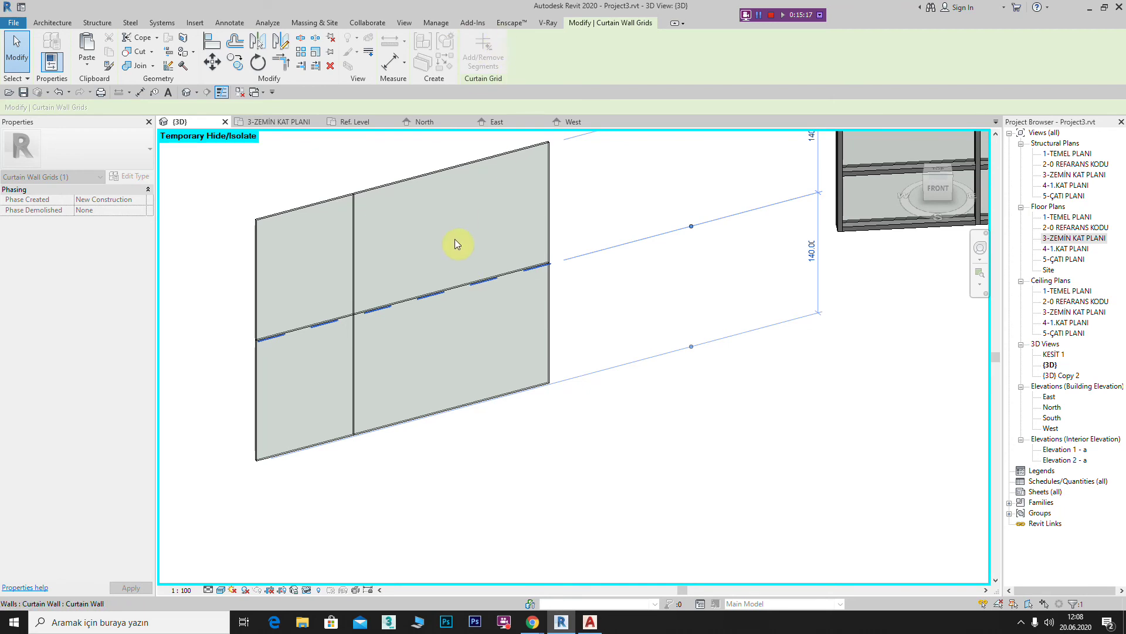
pyautogui.press('Escape')
# - Toggle the right-hand segment off and on again, leaving the grid line unbroken
pyautogui.click(459, 279)
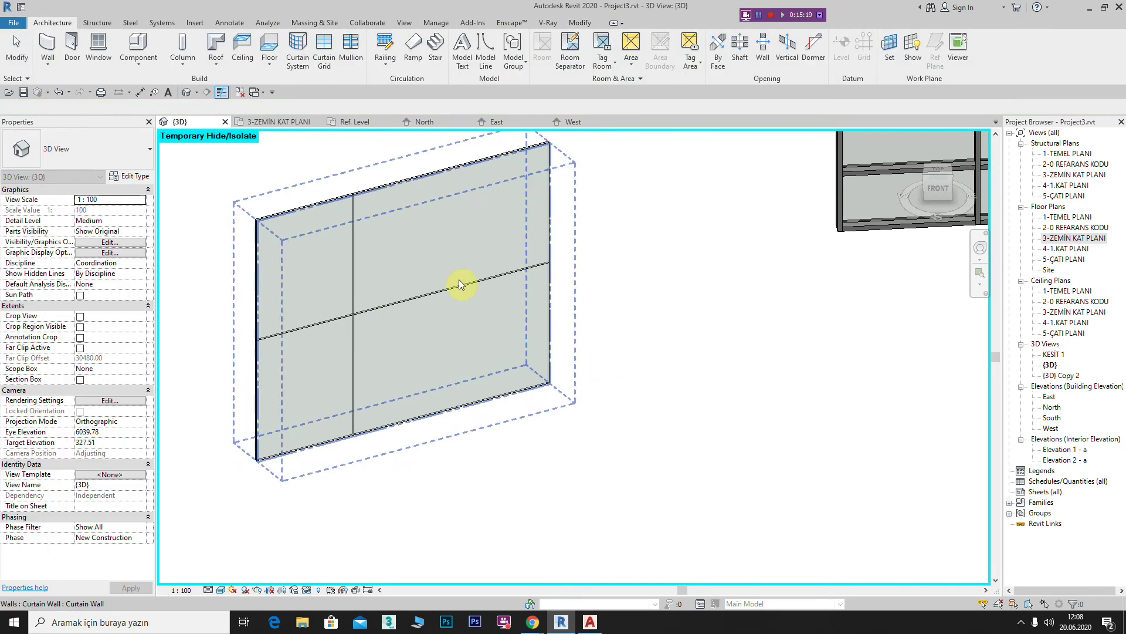
pyautogui.click(479, 59)
pyautogui.click(459, 293)
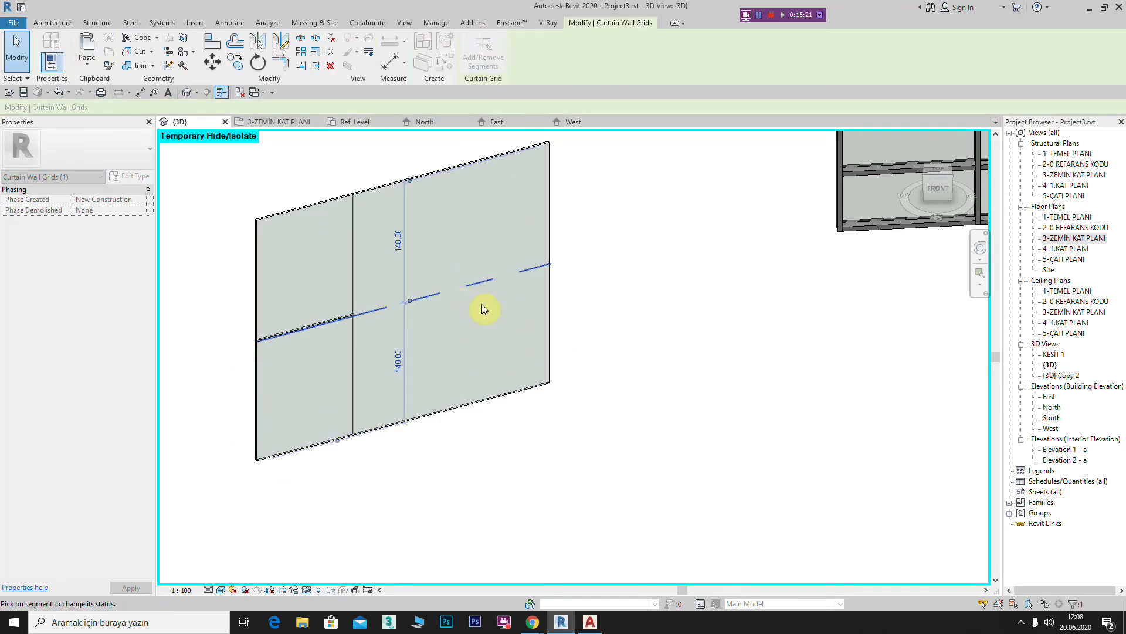
pyautogui.click(435, 294)
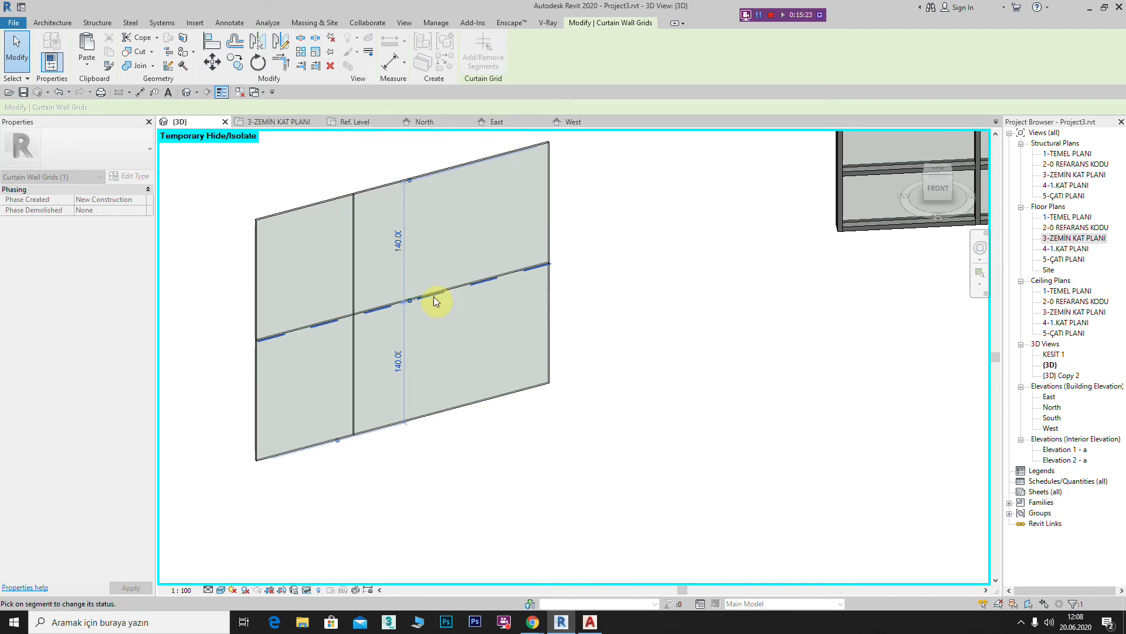
pyautogui.press('Escape')
pyautogui.press('Escape')
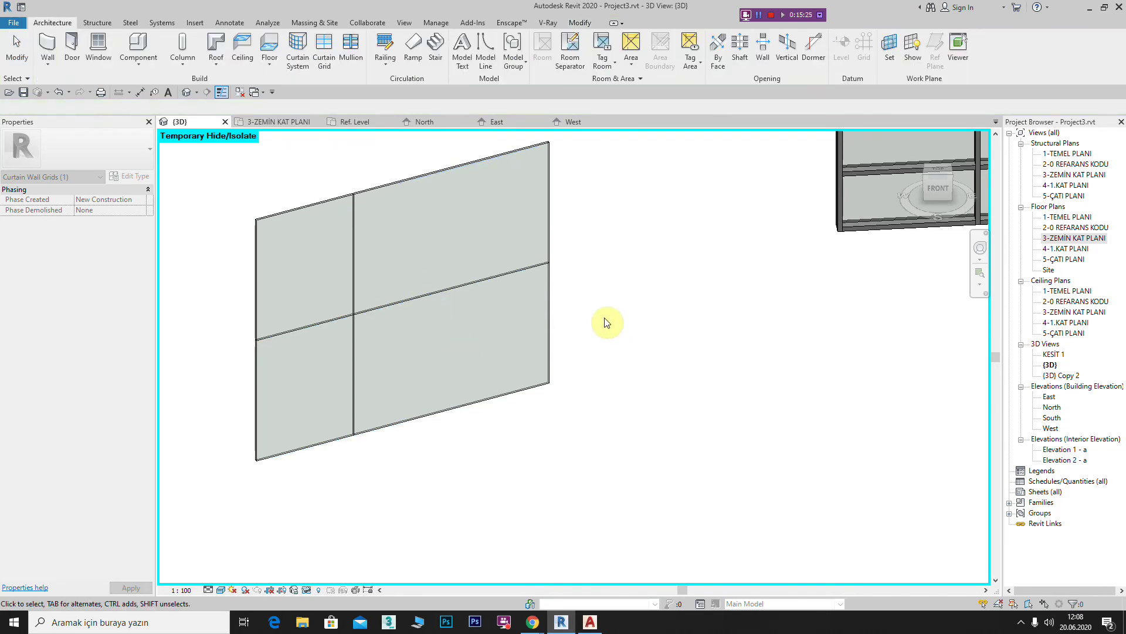
pyautogui.scroll(-2, 604, 326)
pyautogui.scroll(-2, 411, 294)
# - Delete the small curtain wall and Tab-select the whole long curtain wall
pyautogui.click(300, 339)
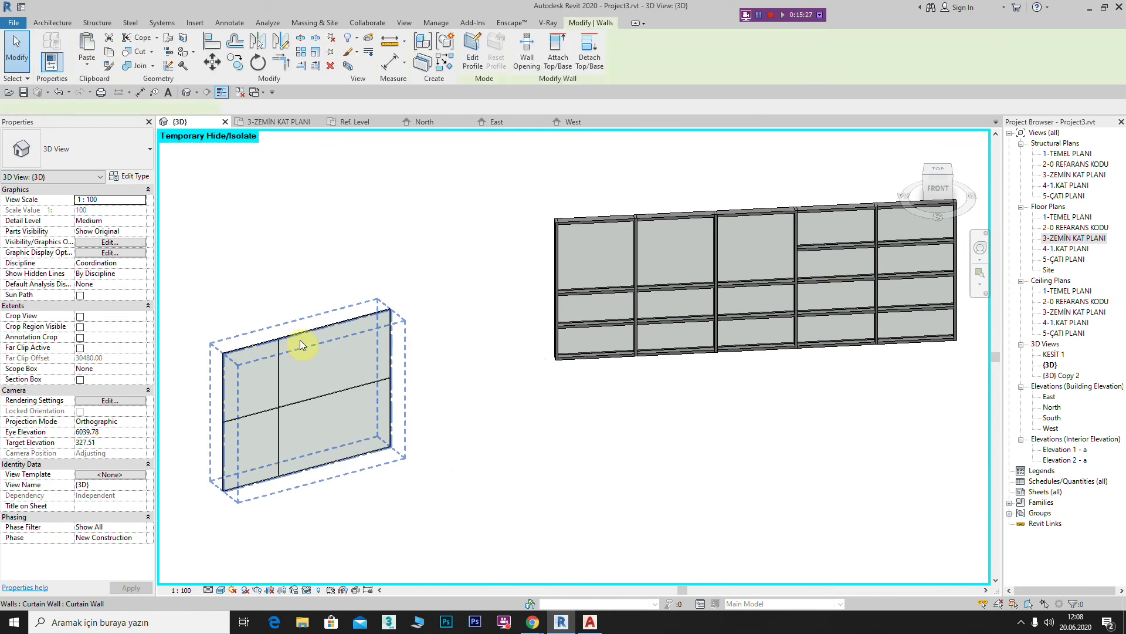
pyautogui.scroll(2, 427, 339)
pyautogui.press('Delete')
pyautogui.scroll(-3, 516, 325)
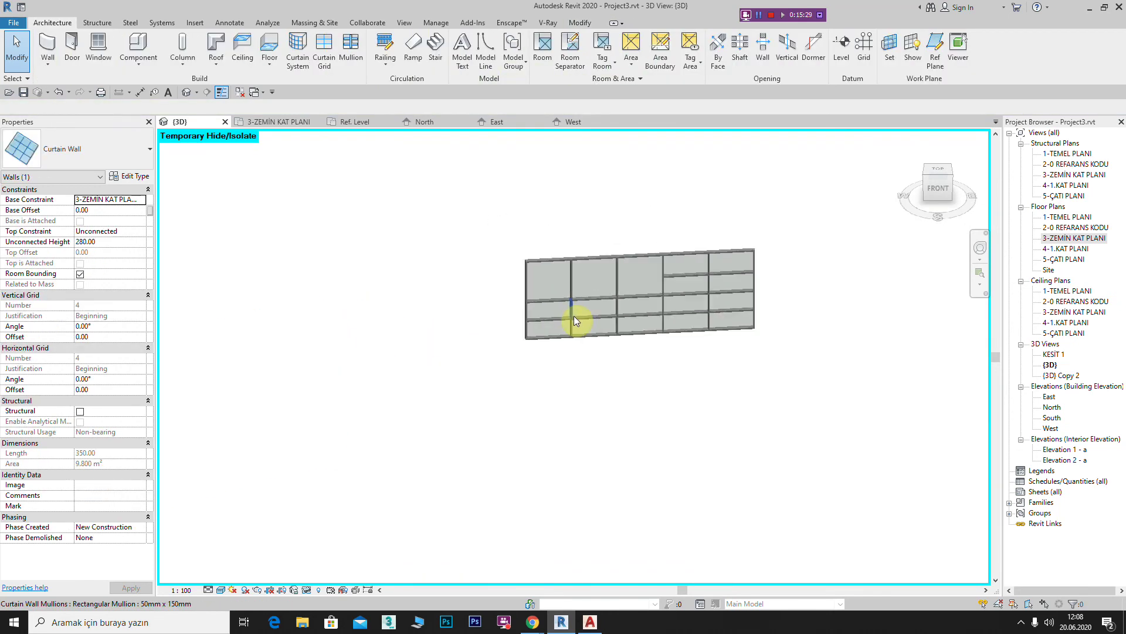
pyautogui.click(524, 231)
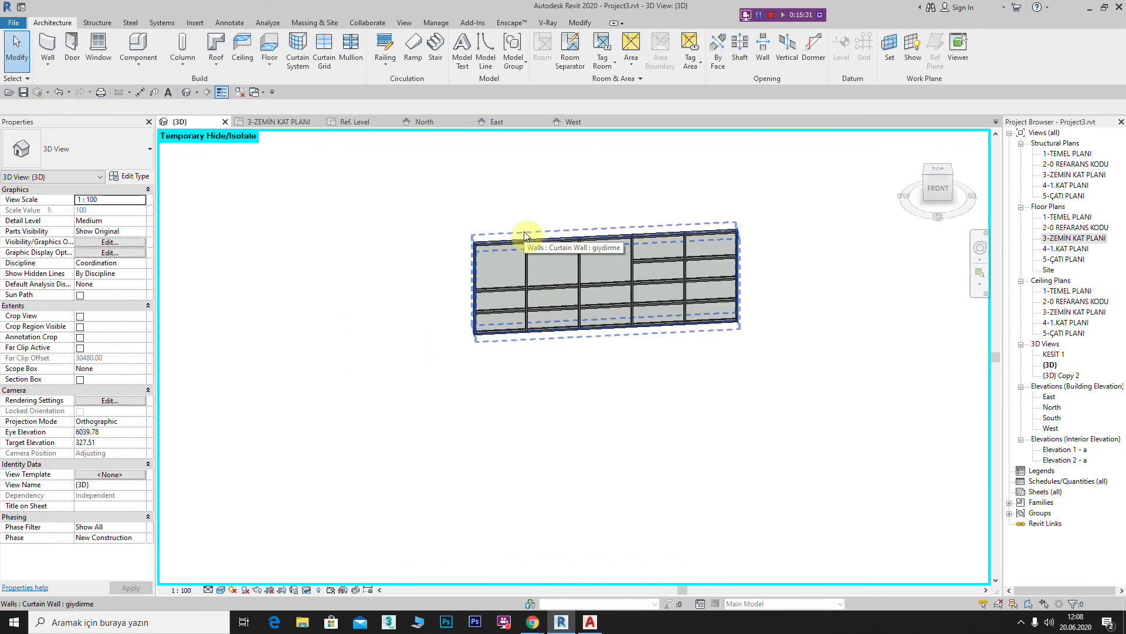
pyautogui.press('Escape')
pyautogui.press('Tab')
pyautogui.click(576, 240)
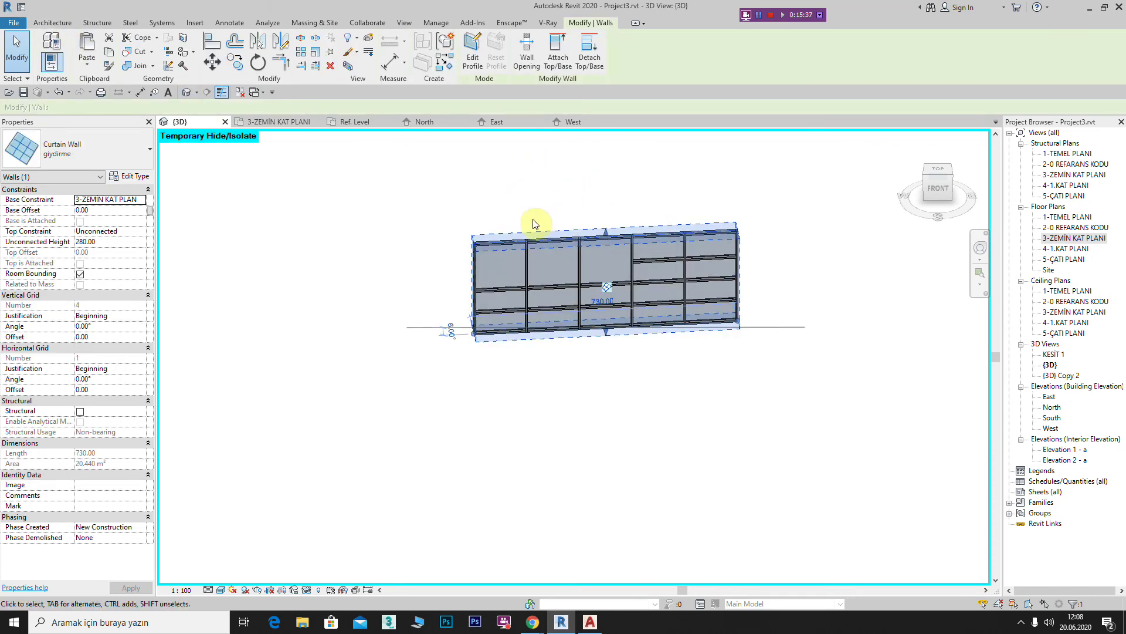
pyautogui.click(146, 158)
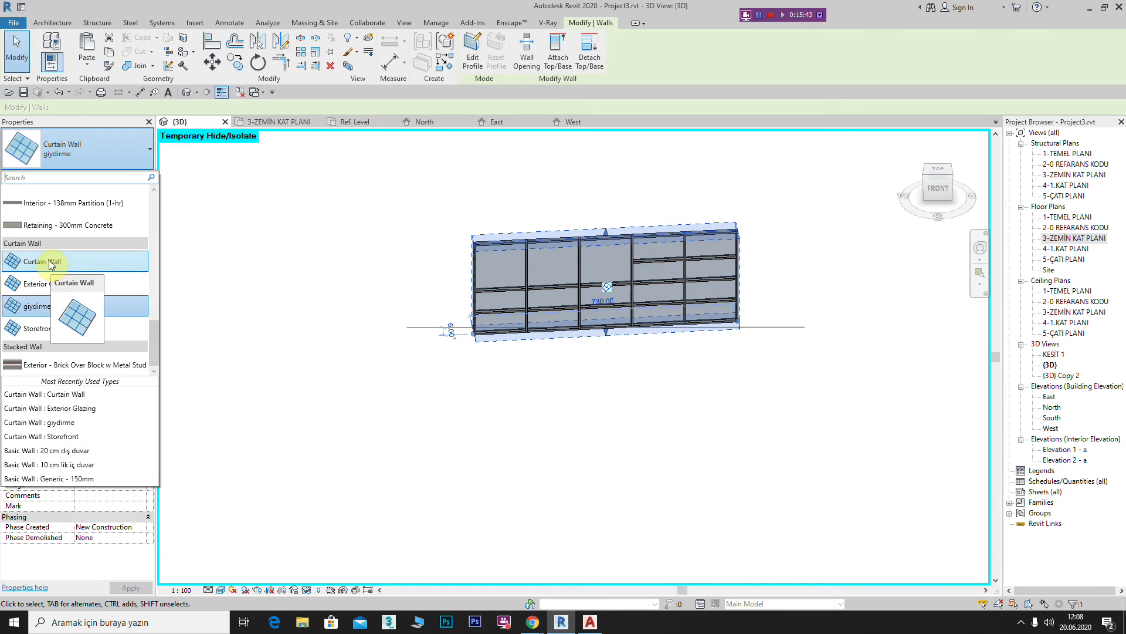
pyautogui.scroll(-2, 334, 276)
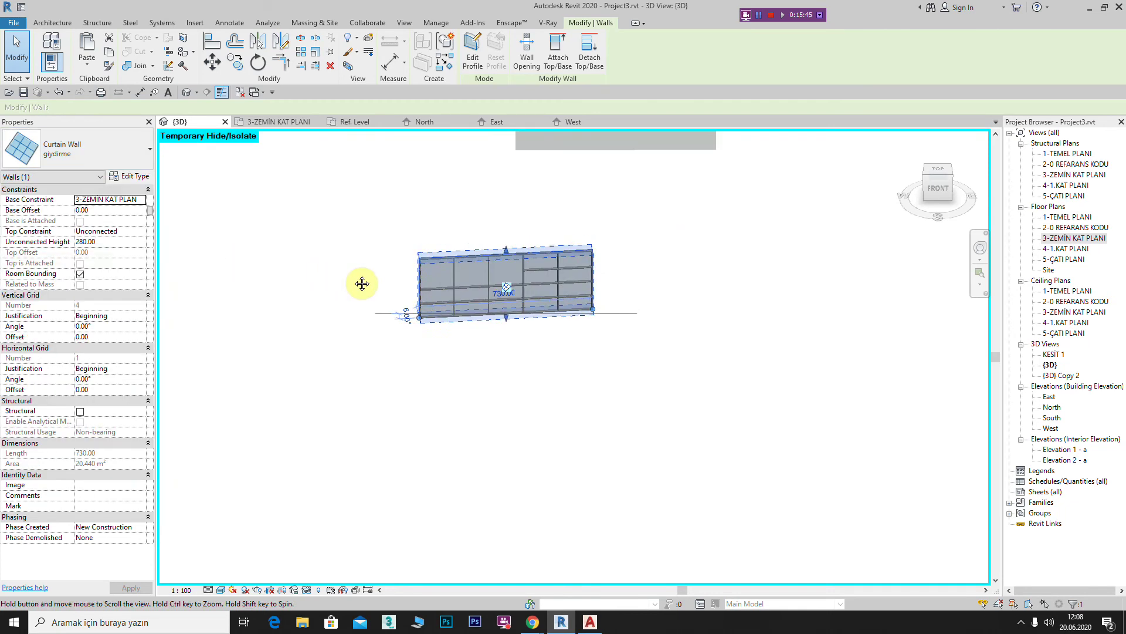
pyautogui.click(656, 360)
# - Delete the long curtain wall, undoing once, then delete the remaining curtain element
pyautogui.click(484, 273)
pyautogui.press('Delete')
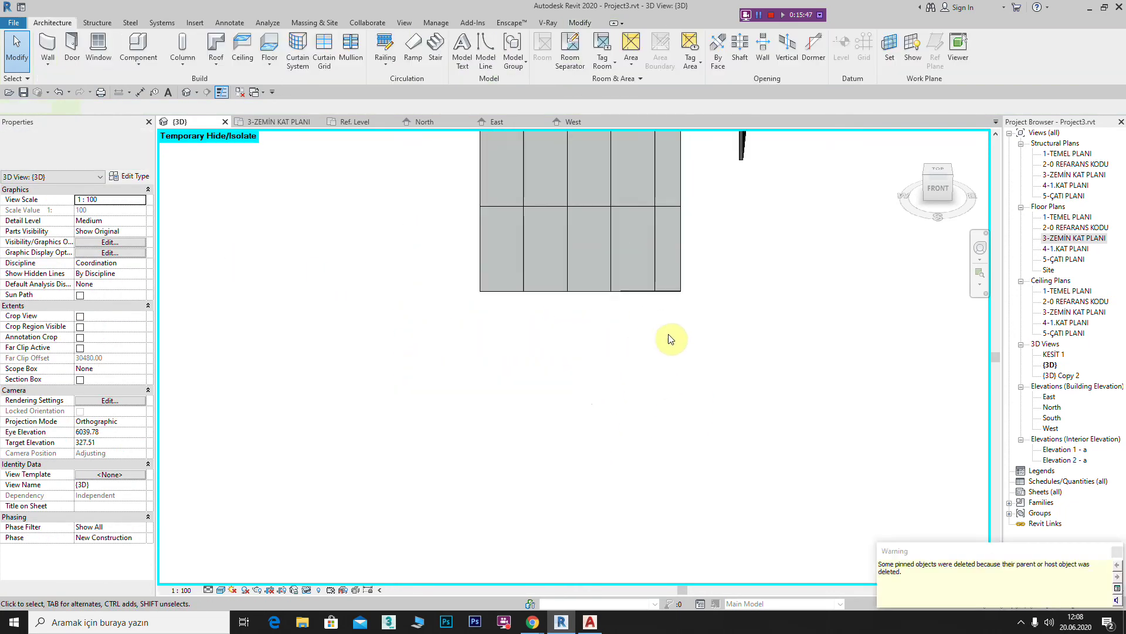
pyautogui.hotkey('ctrl', 'z')
pyautogui.click(470, 208)
pyautogui.press('Delete')
pyautogui.click(655, 166)
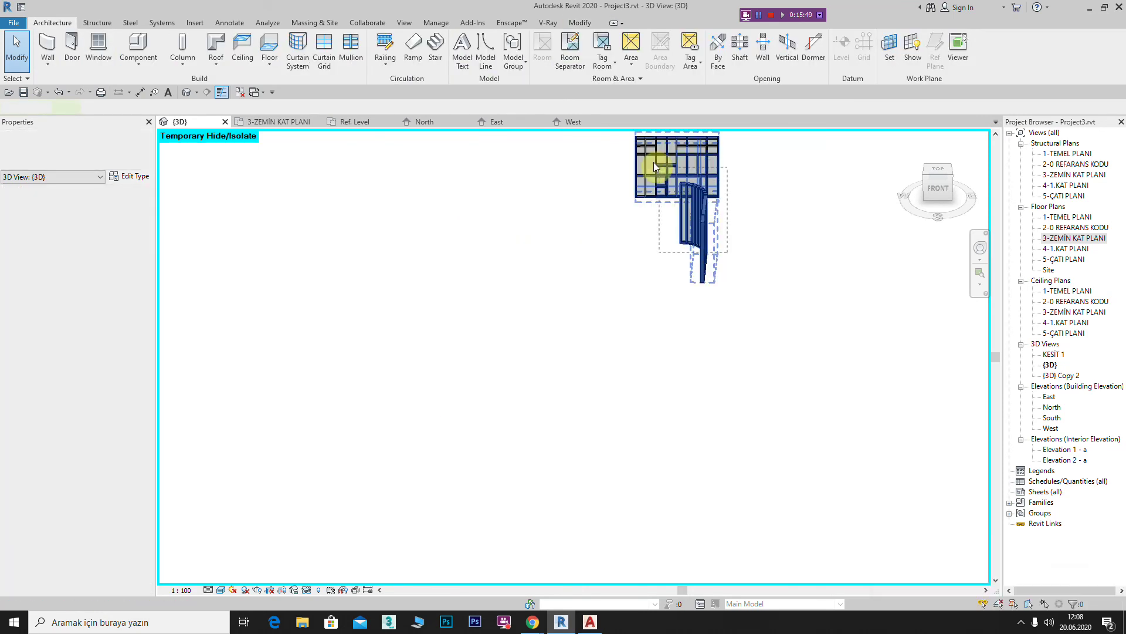
pyautogui.press('Delete')
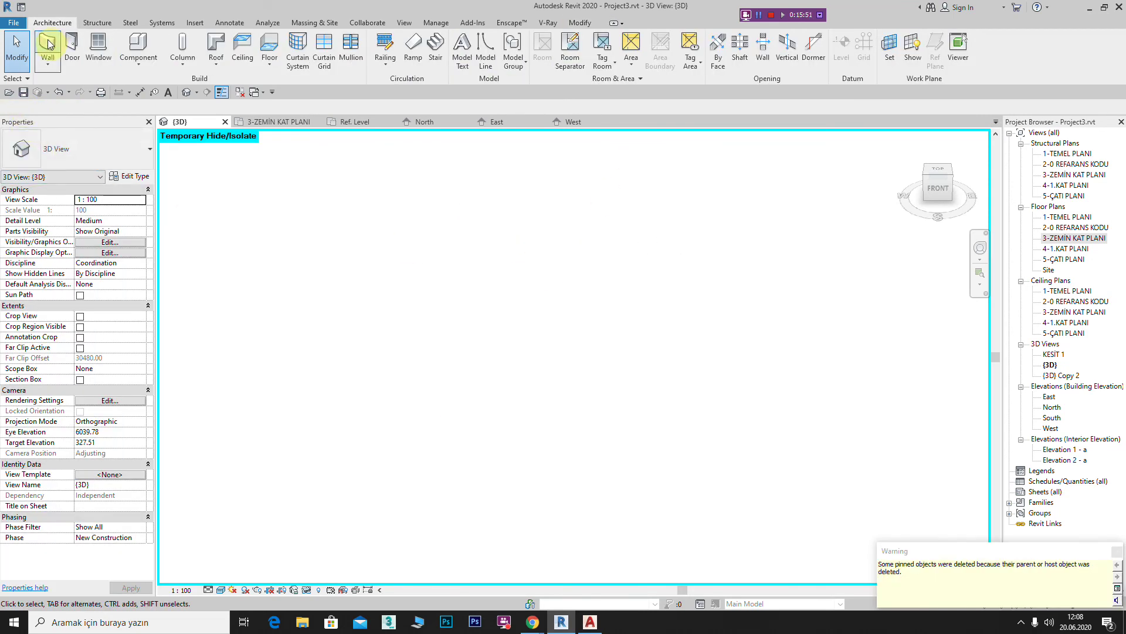
# - Draw an 830-long Curtain Wall and open its Edit Type properties, grid layouts None
pyautogui.click(48, 44)
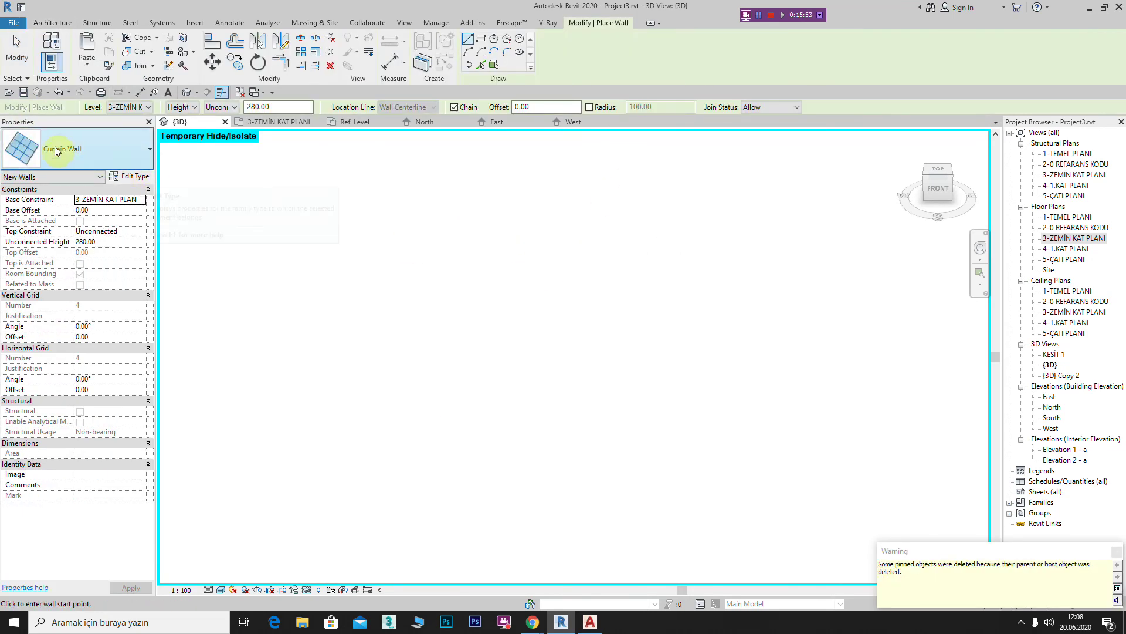
pyautogui.click(350, 395)
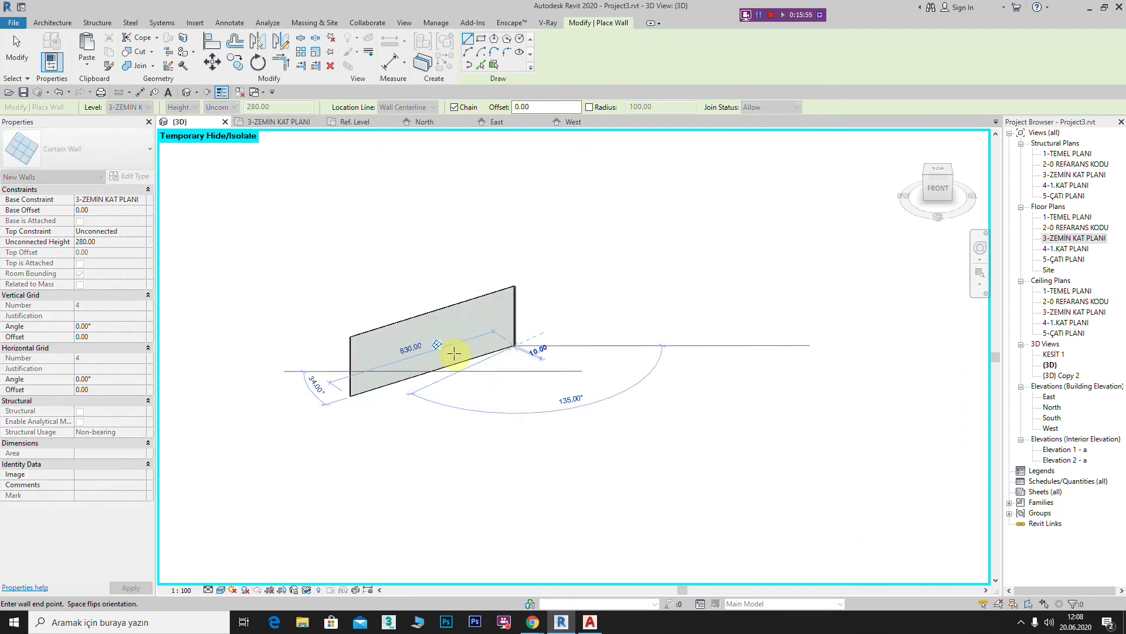
pyautogui.click(297, 277)
pyautogui.press('Escape')
pyautogui.press('Escape')
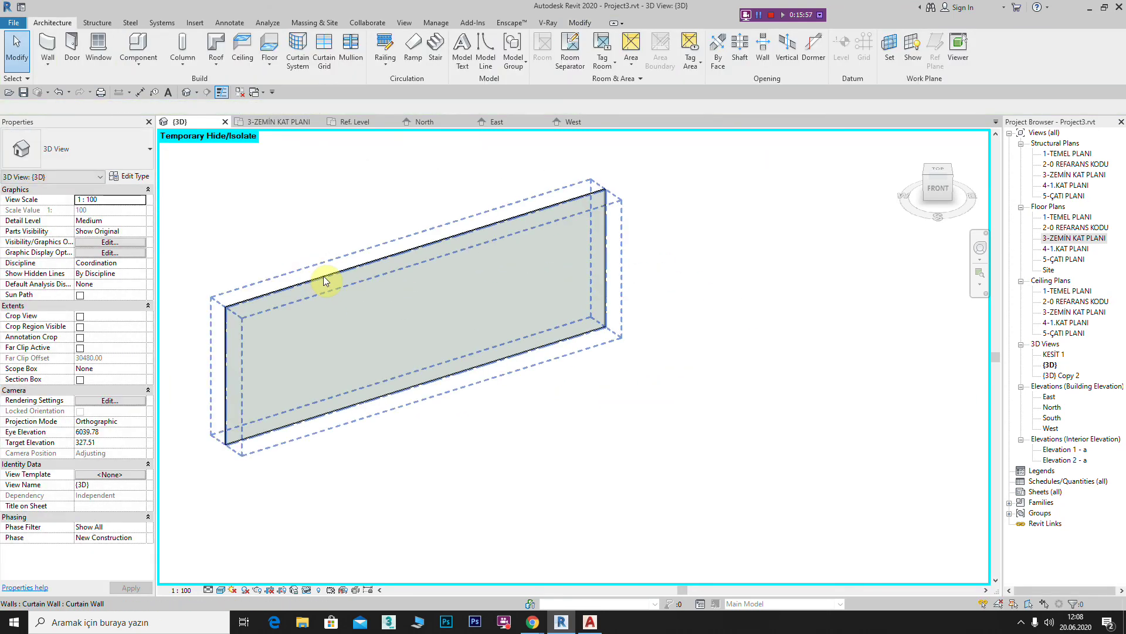
pyautogui.click(323, 280)
pyautogui.click(134, 177)
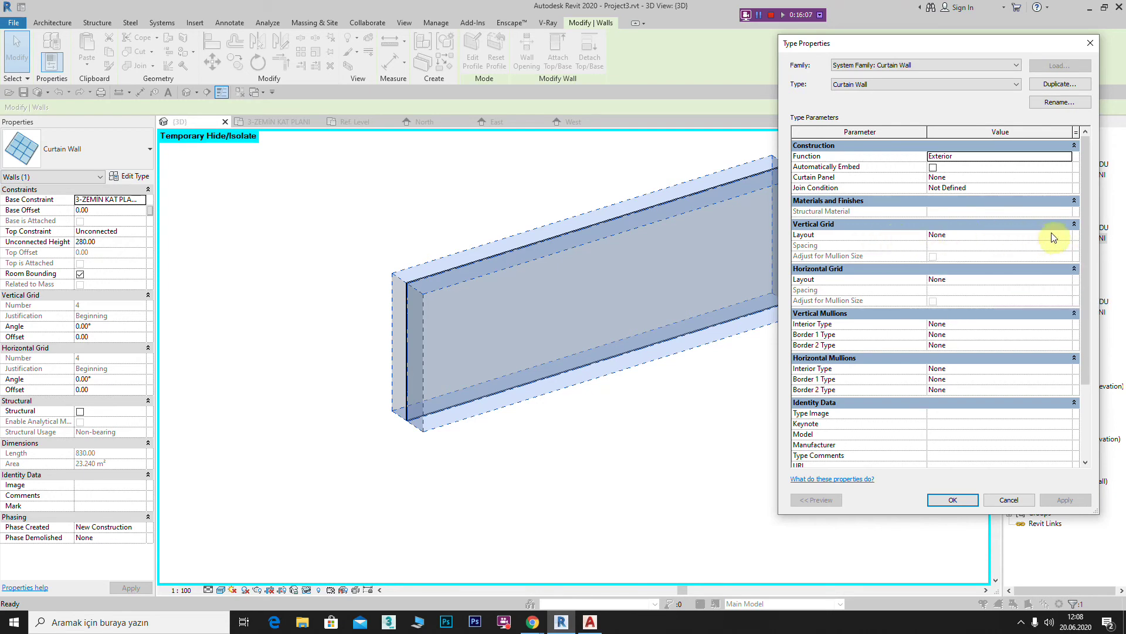
# - Set the curtain wall type to Maximum Spacing grids, 100 vertical and 150 horizontal
pyautogui.click(1066, 240)
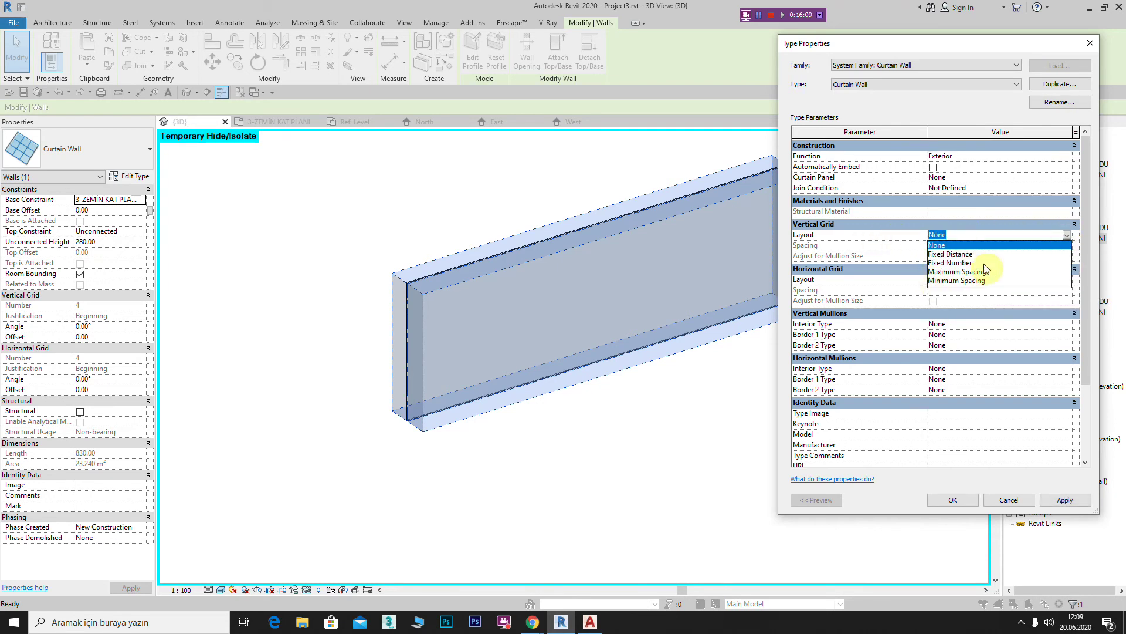
pyautogui.click(957, 272)
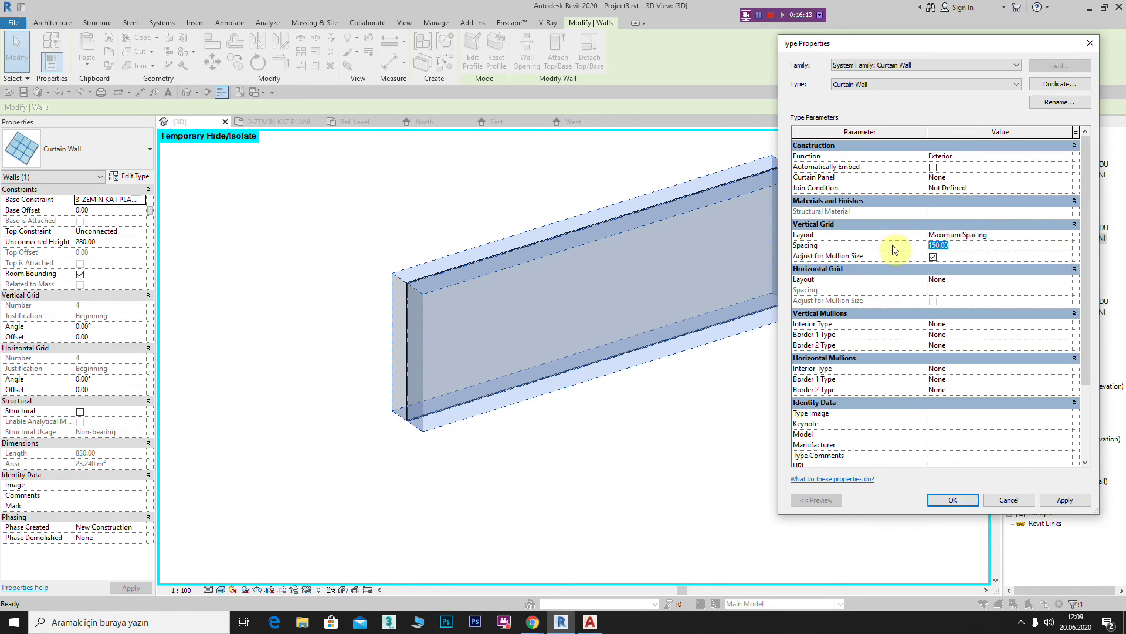
pyautogui.write('100')
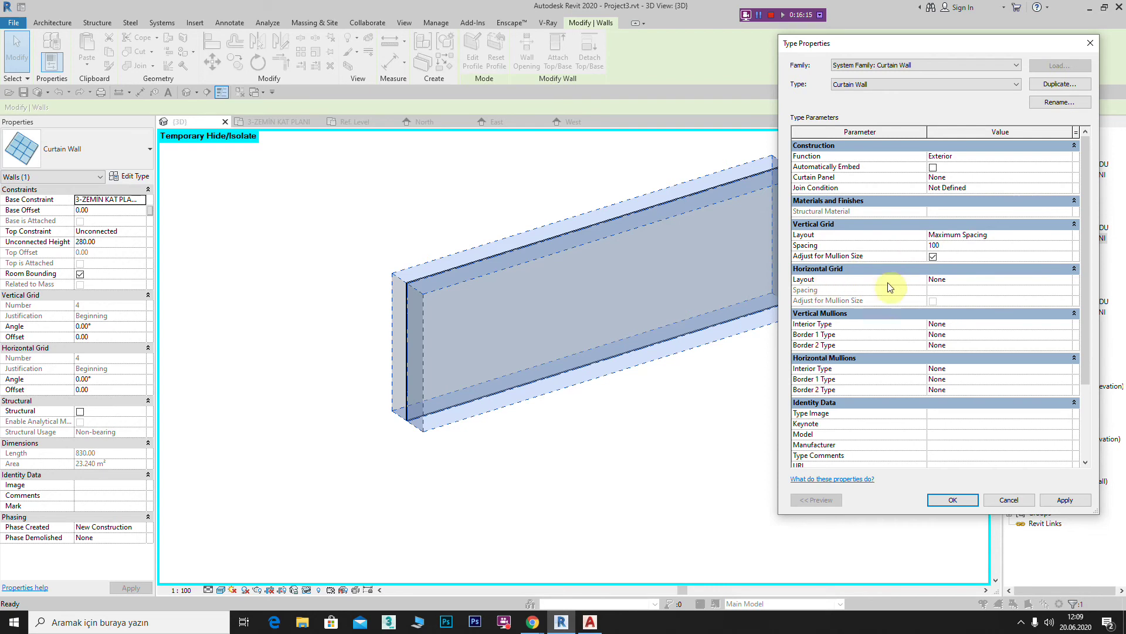
pyautogui.click(1067, 281)
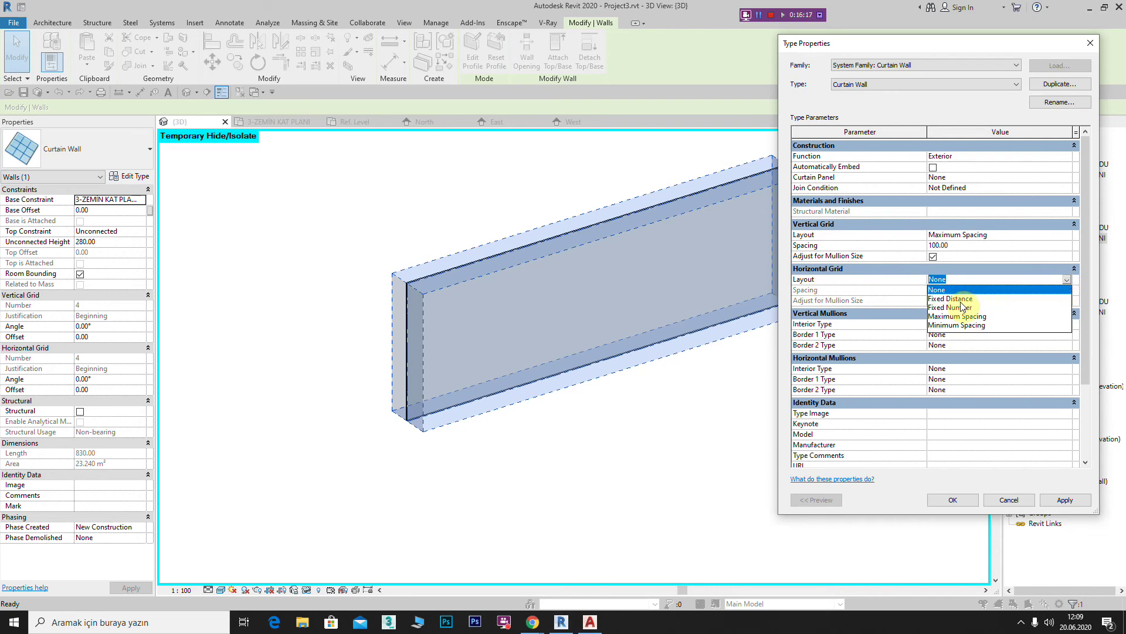
pyautogui.click(957, 299)
pyautogui.click(1067, 280)
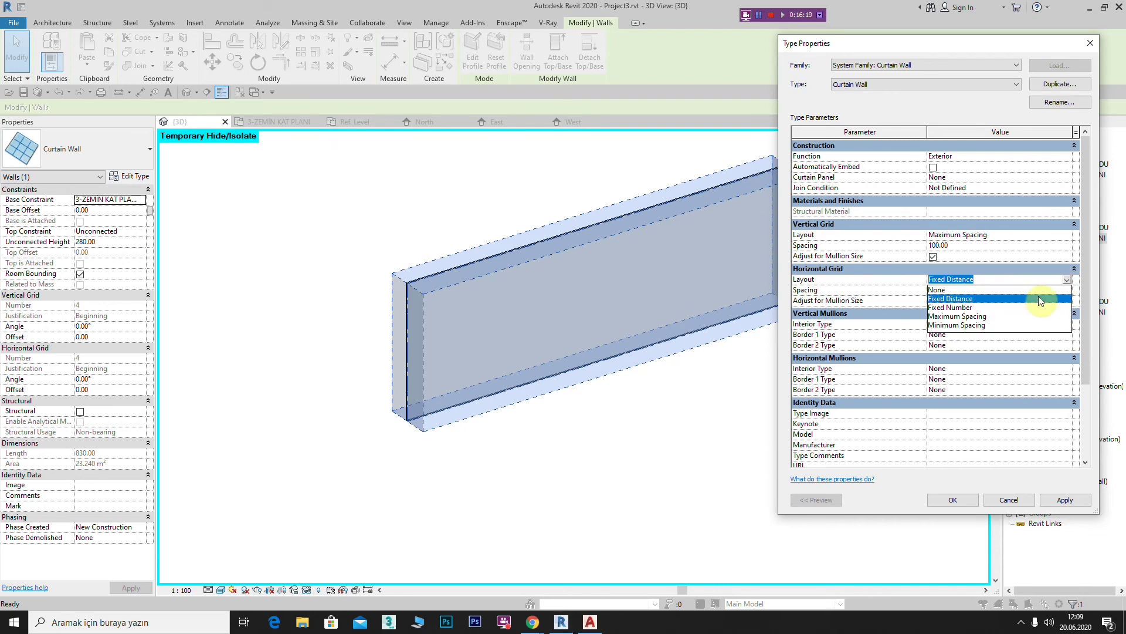
pyautogui.click(969, 317)
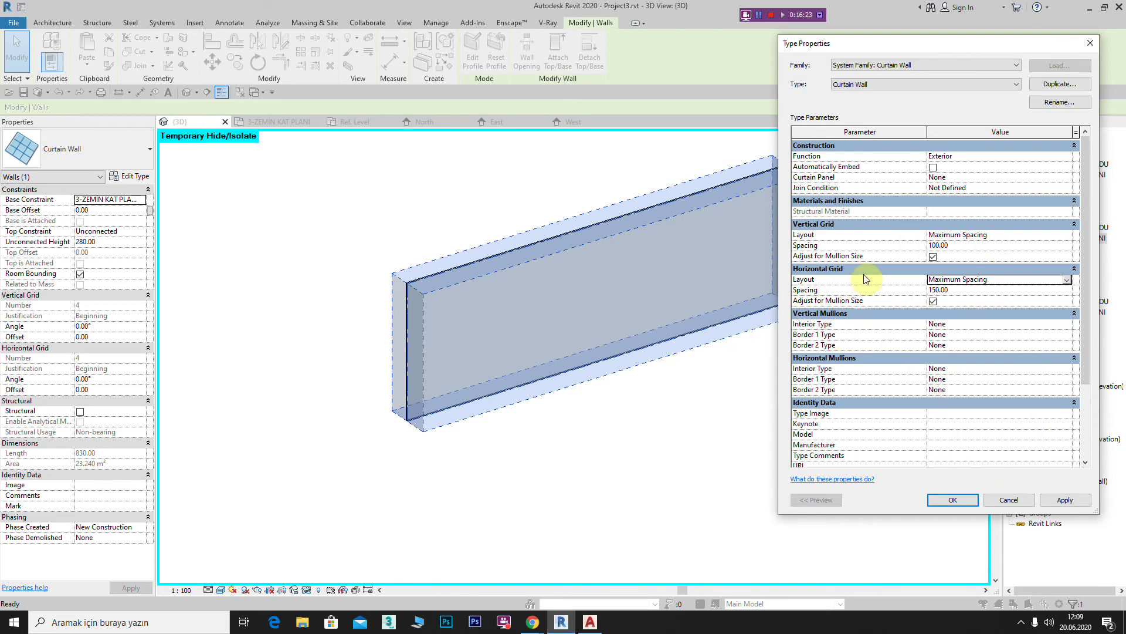
pyautogui.click(951, 499)
pyautogui.scroll(3, 555, 382)
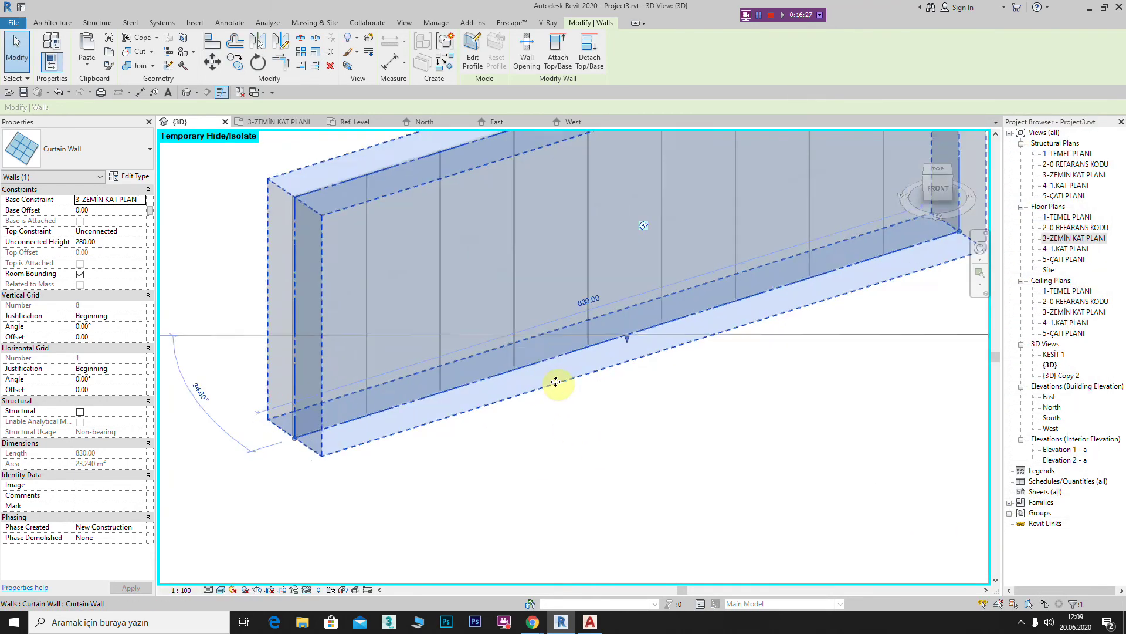
pyautogui.scroll(3, 499, 323)
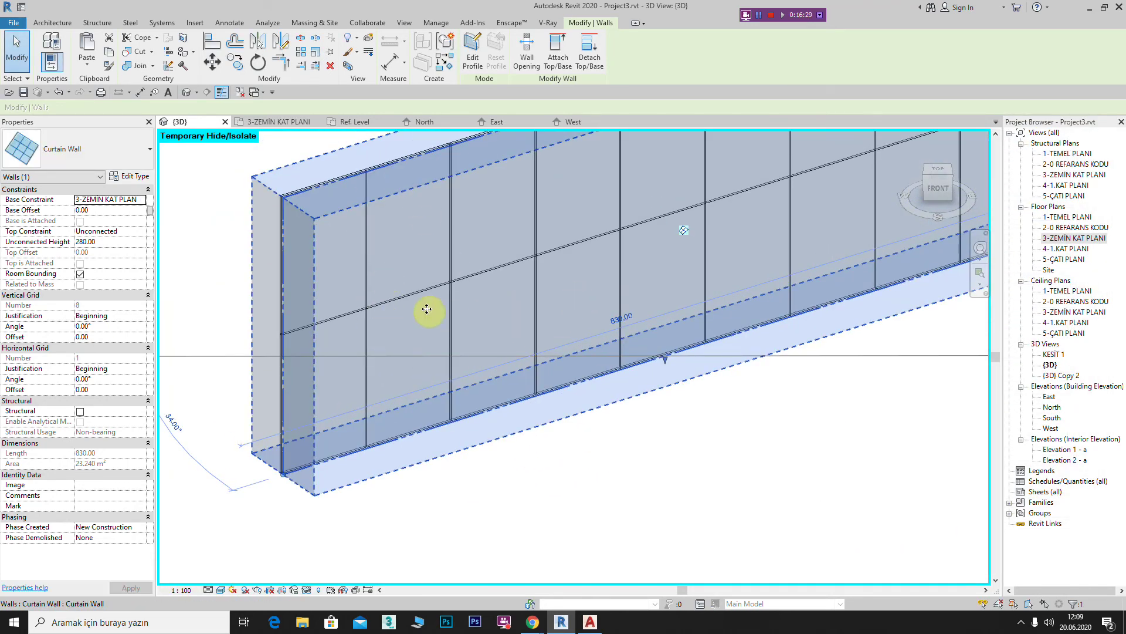
pyautogui.click(199, 224)
pyautogui.click(370, 276)
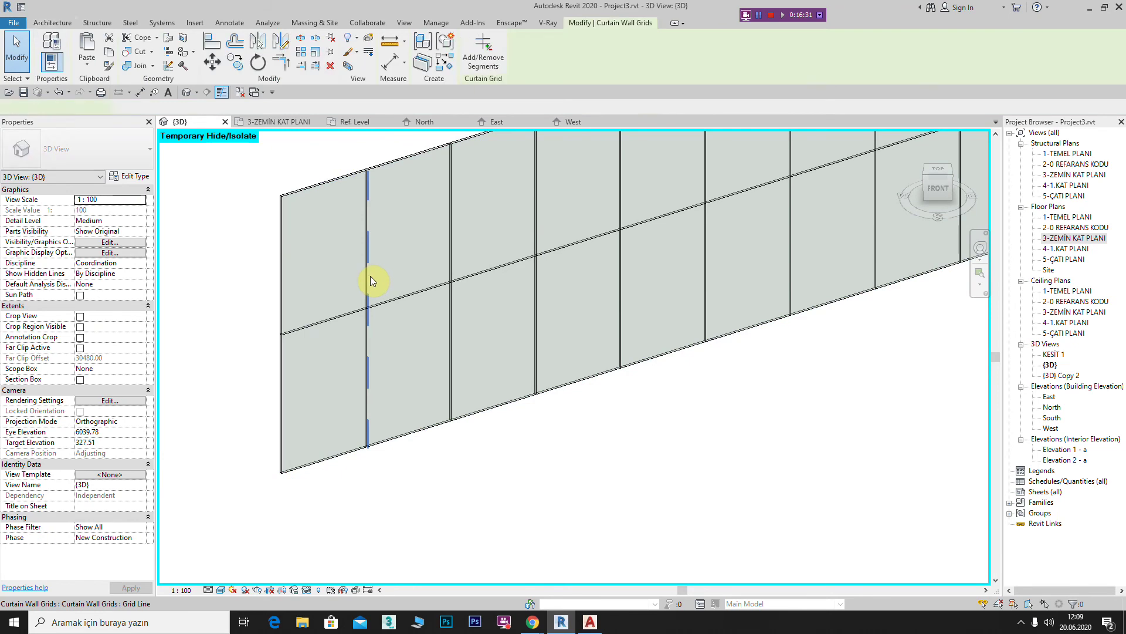
pyautogui.click(448, 258)
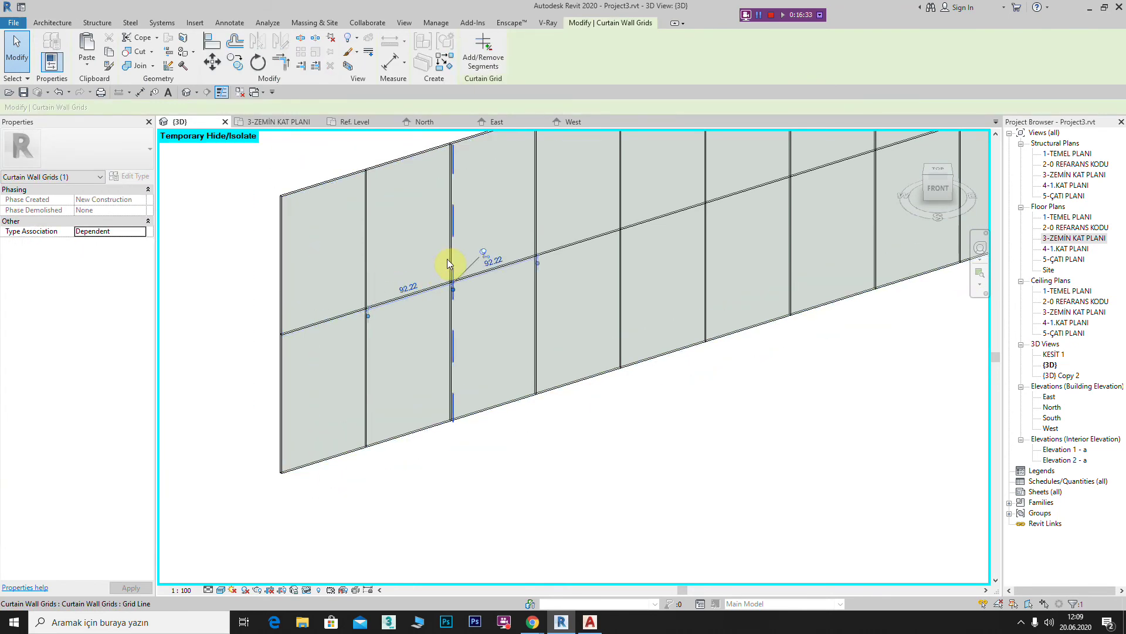
pyautogui.moveTo(629, 385)
pyautogui.keyDown('shift'); pyautogui.mouseDown(button='middle')
pyautogui.moveTo(645, 402)
pyautogui.moveTo(527, 380)
pyautogui.mouseUp(button='middle'); pyautogui.keyUp('shift')
pyautogui.click(611, 452)
pyautogui.scroll(-2, 548, 377)
pyautogui.scroll(-1, 550, 384)
pyautogui.scroll(-1, 545, 328)
pyautogui.click(542, 261)
pyautogui.click(349, 205)
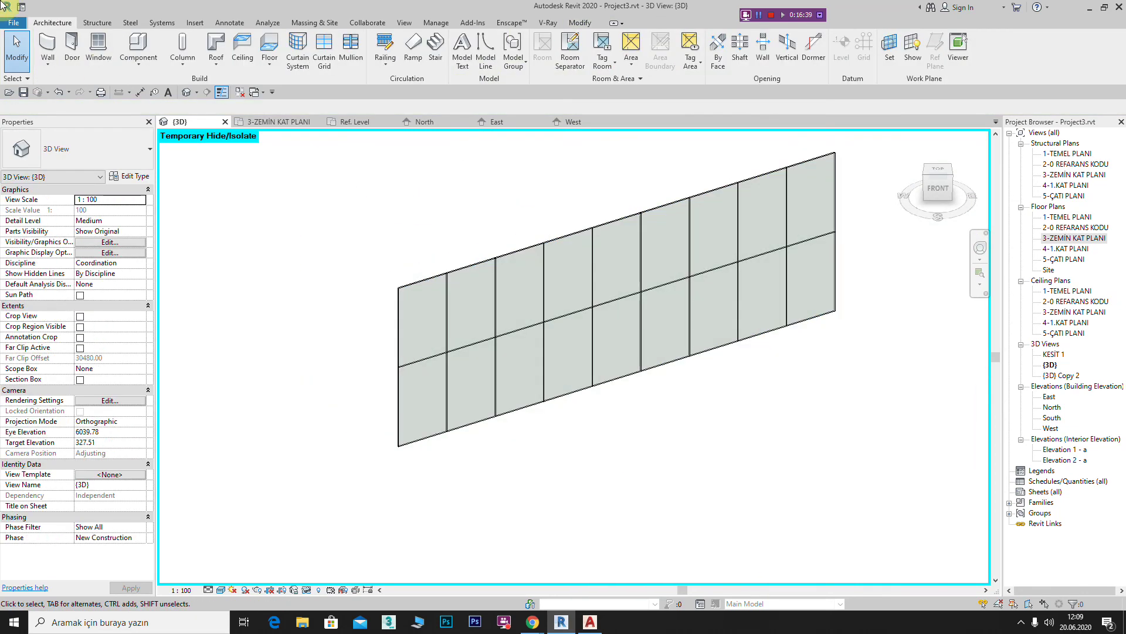
# - Place mullions on all grid lines of the 830-long curtain wall
pyautogui.click(350, 53)
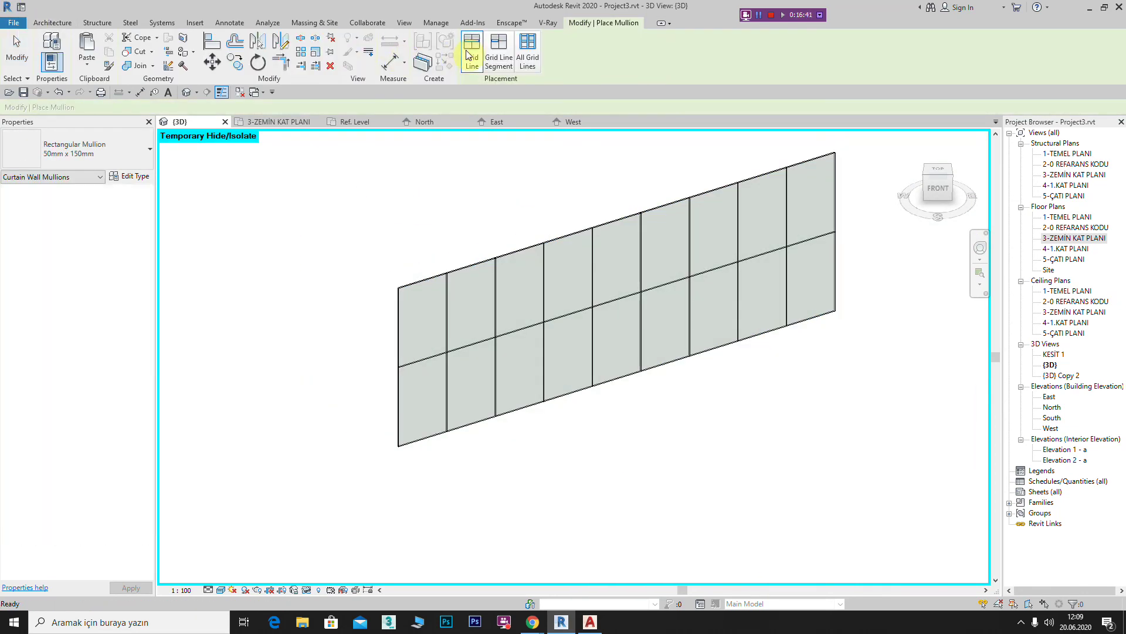
pyautogui.click(527, 56)
pyautogui.click(548, 239)
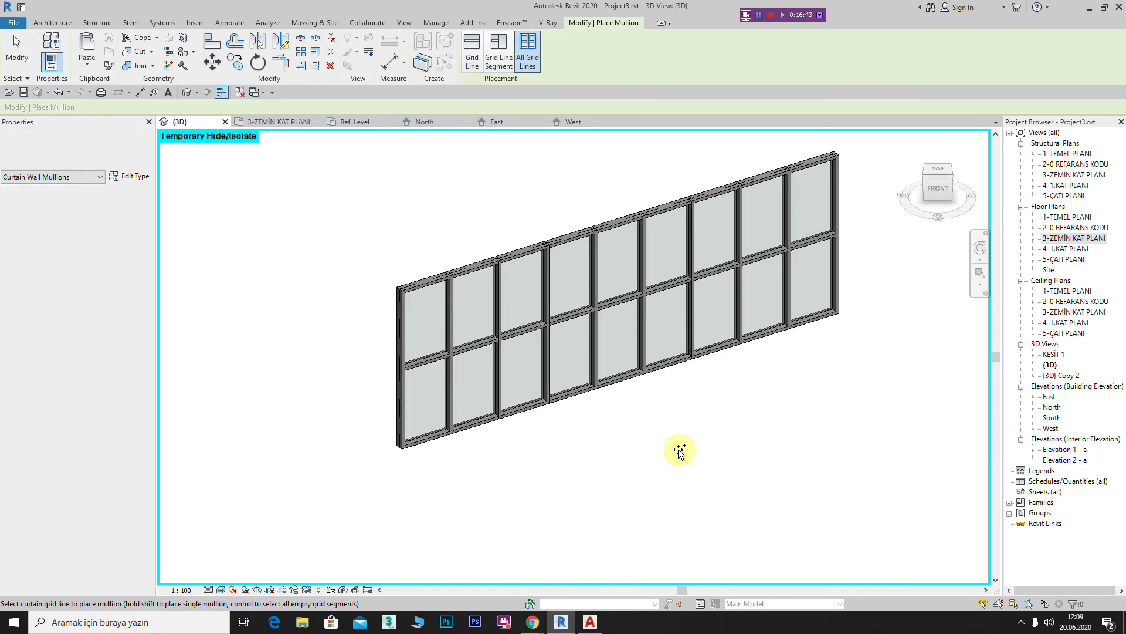
pyautogui.scroll(1, 546, 229)
pyautogui.scroll(1, 578, 252)
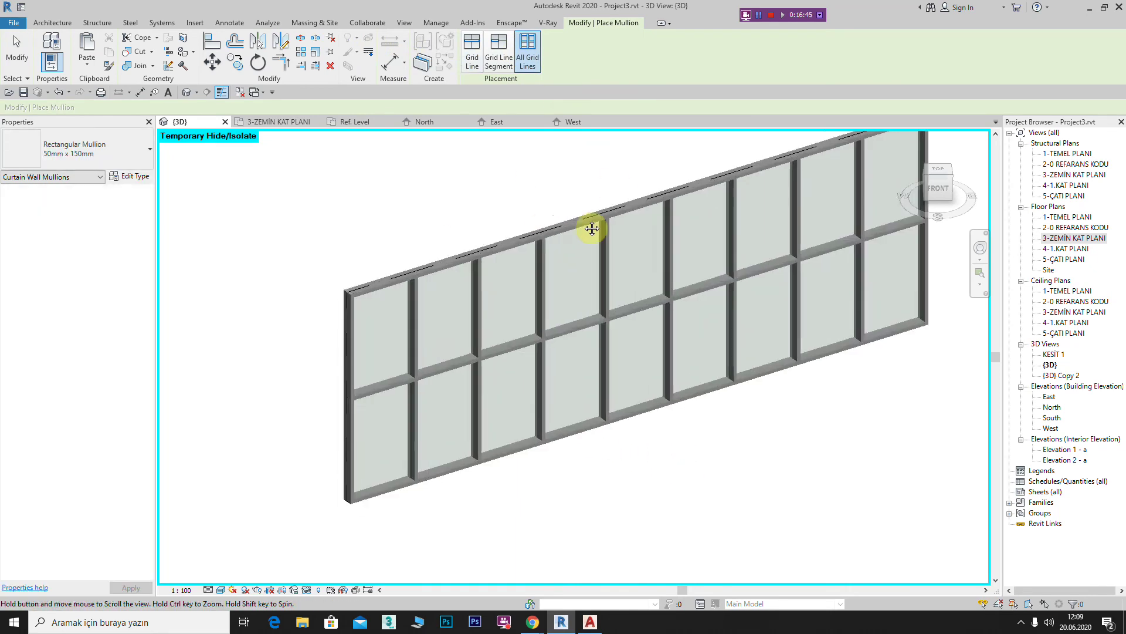
pyautogui.press('Escape')
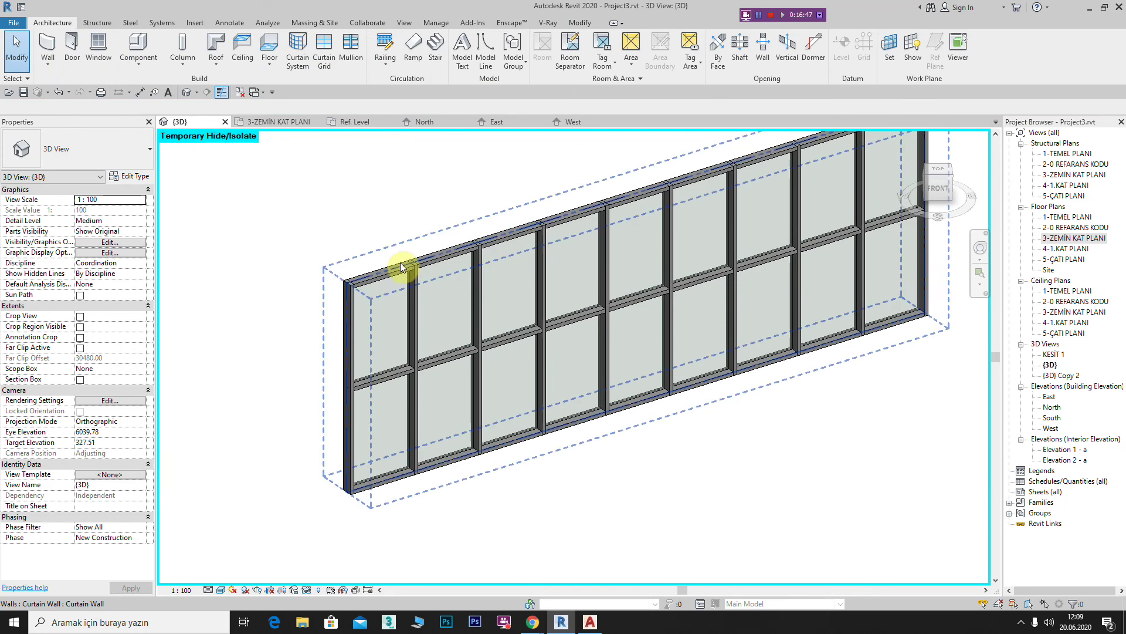
# - Select the mullioned curtain wall and zoom and pan to inspect it
pyautogui.click(404, 267)
pyautogui.scroll(-2, 471, 302)
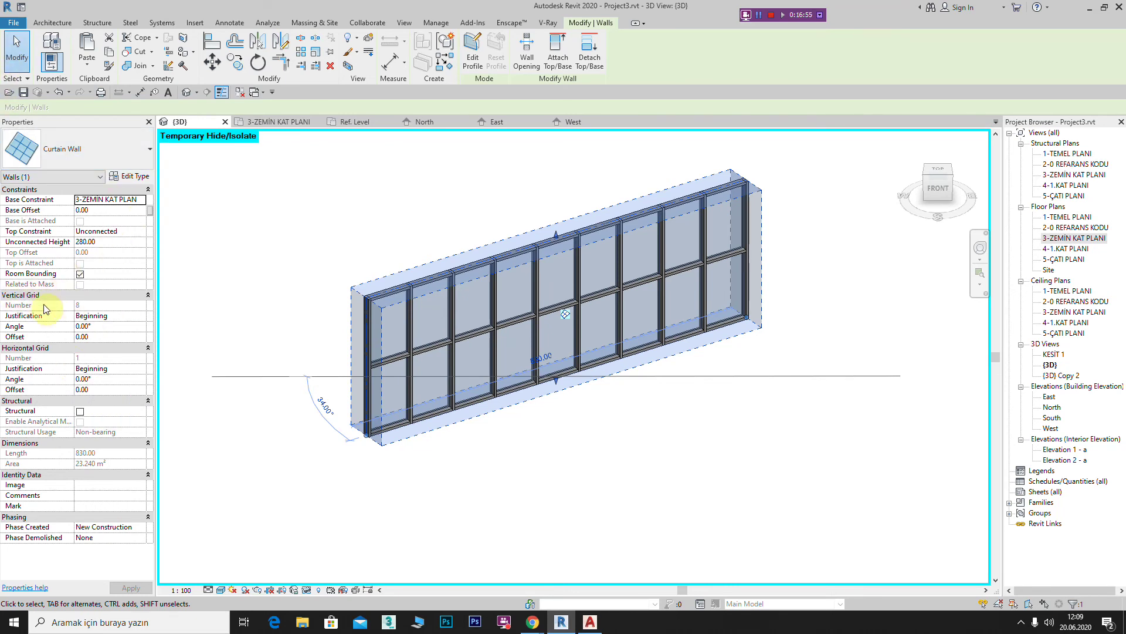
pyautogui.scroll(1, 433, 311)
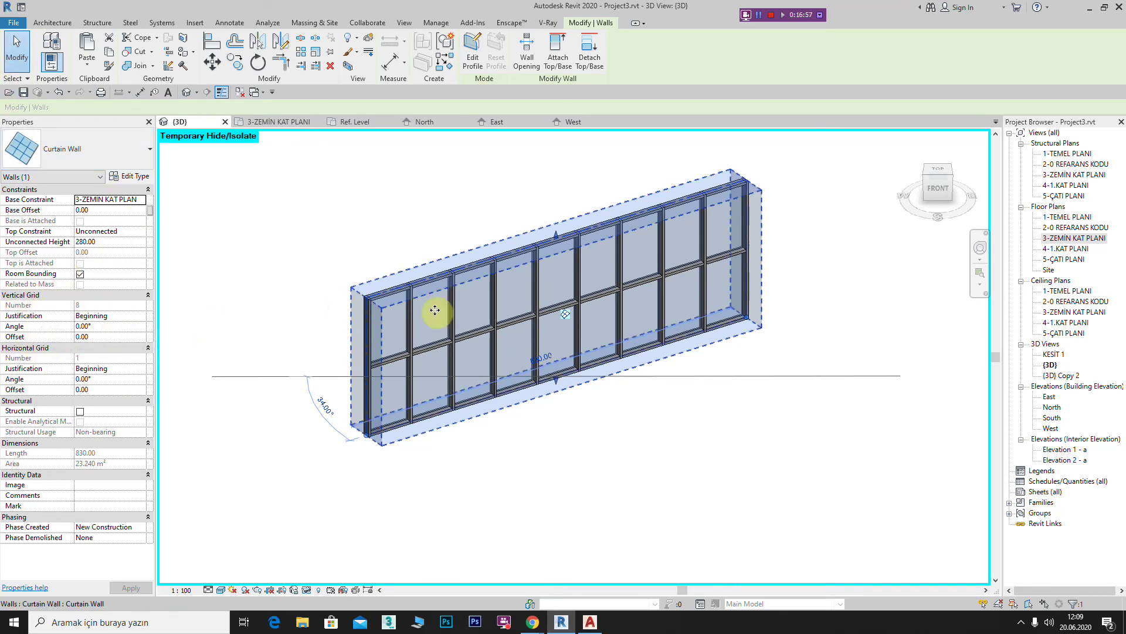
pyautogui.scroll(2, 447, 297)
pyautogui.scroll(2, 282, 266)
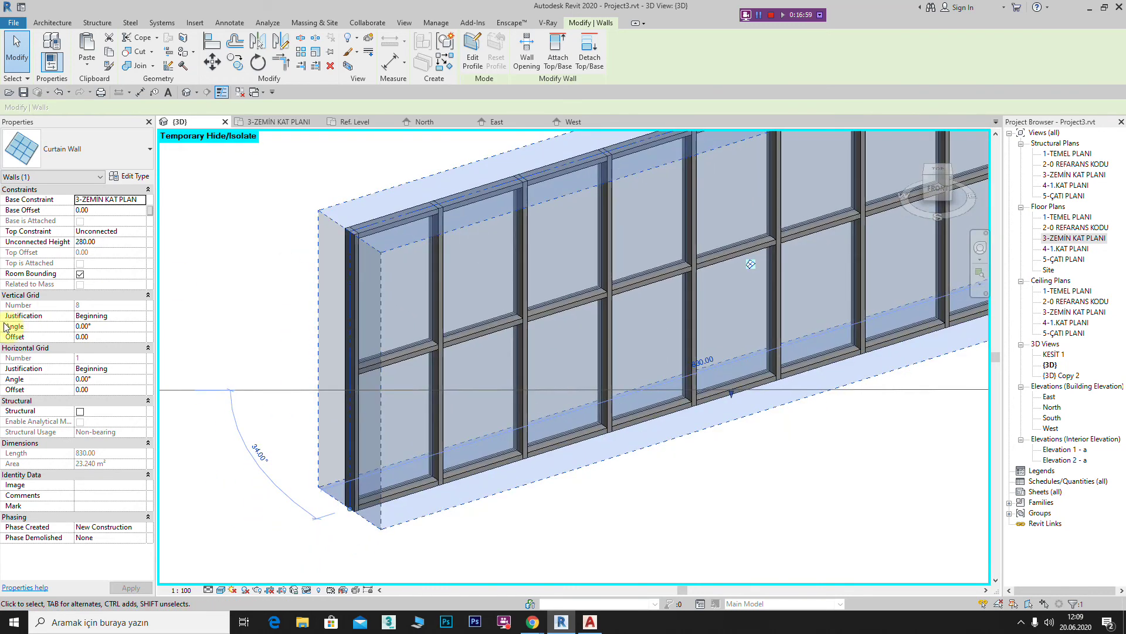
pyautogui.scroll(-1, 410, 367)
pyautogui.moveTo(410, 366); pyautogui.dragTo(345, 388, button='middle')
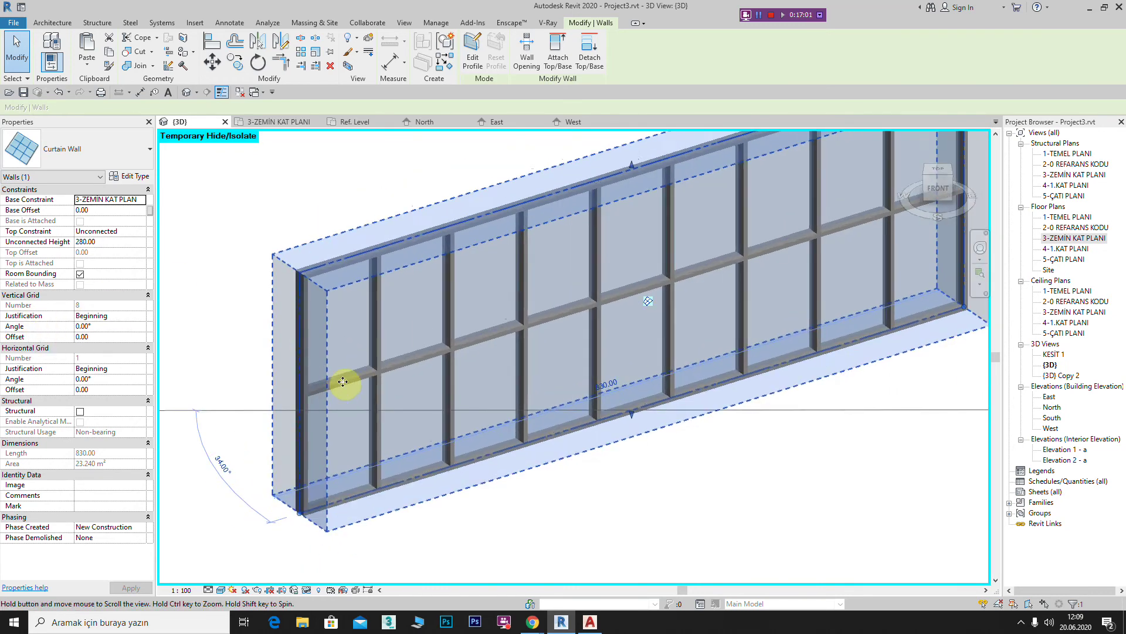
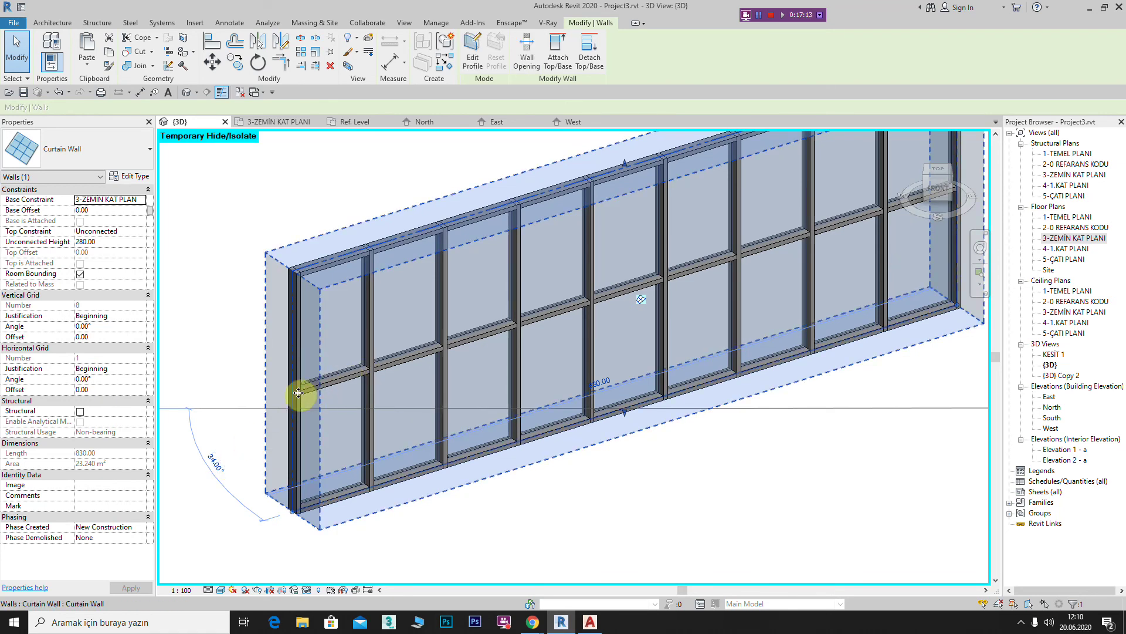
# - Try End and Center justification for the vertical grid, leaving it at Beginning
pyautogui.moveTo(692, 305); pyautogui.dragTo(572, 371, button='middle')
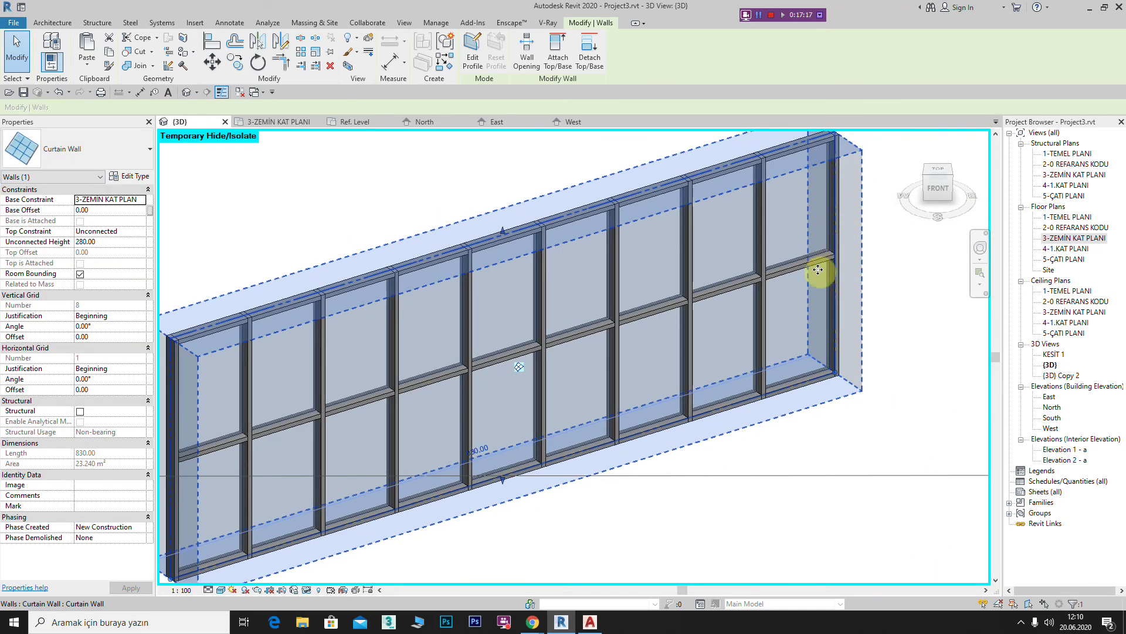
pyautogui.click(141, 320)
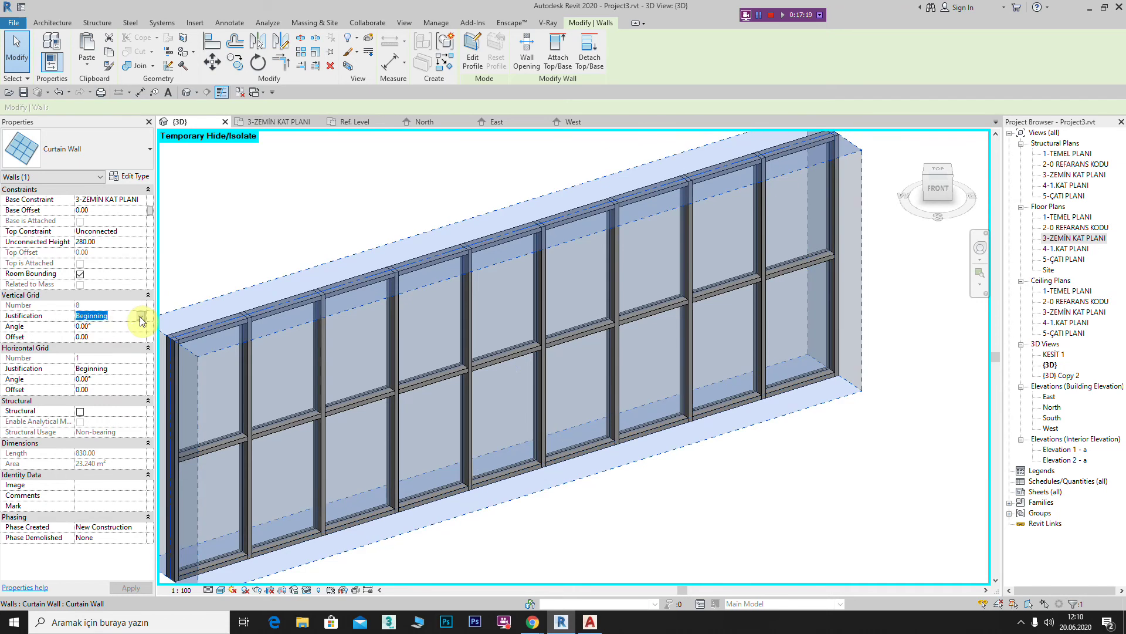
pyautogui.click(88, 332)
pyautogui.scroll(-2, 525, 384)
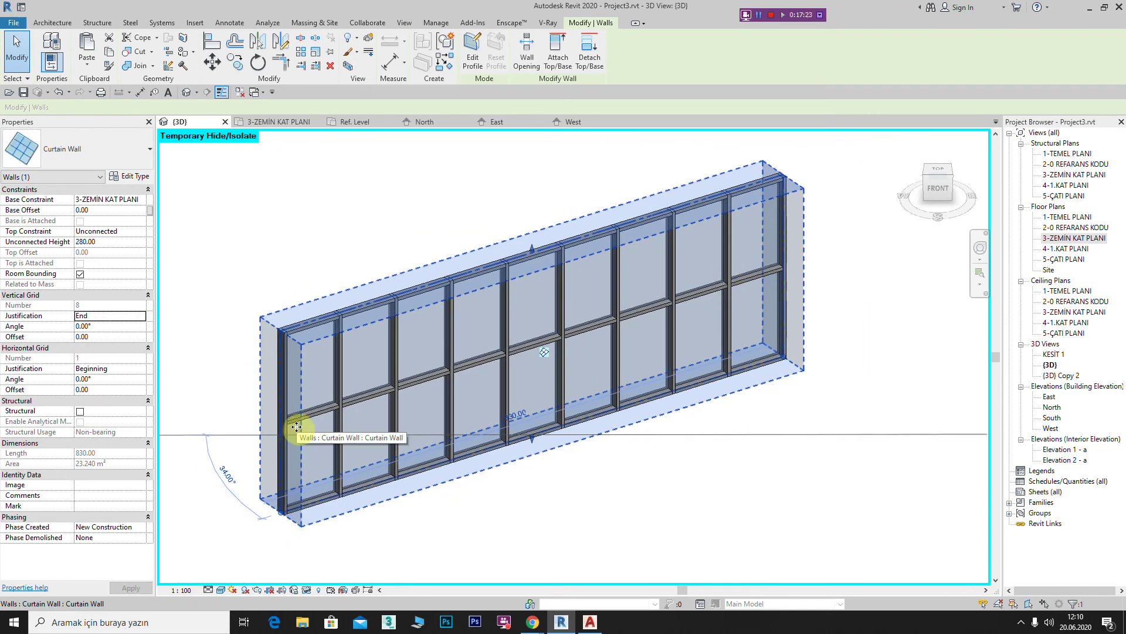
pyautogui.click(141, 320)
pyautogui.click(88, 344)
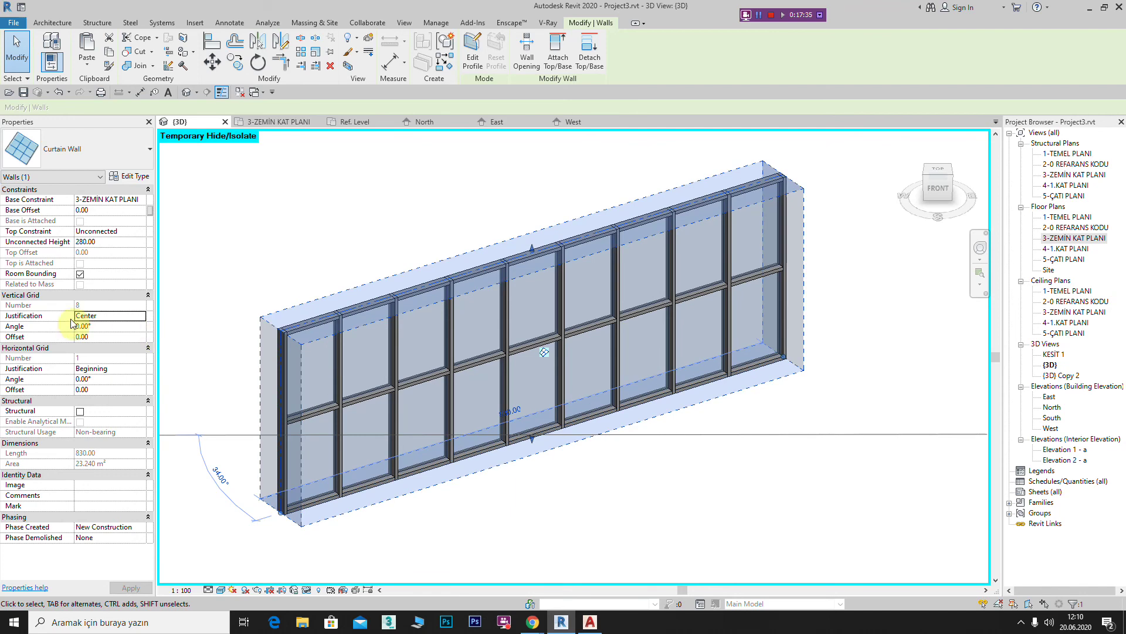
pyautogui.click(138, 319)
pyautogui.click(94, 325)
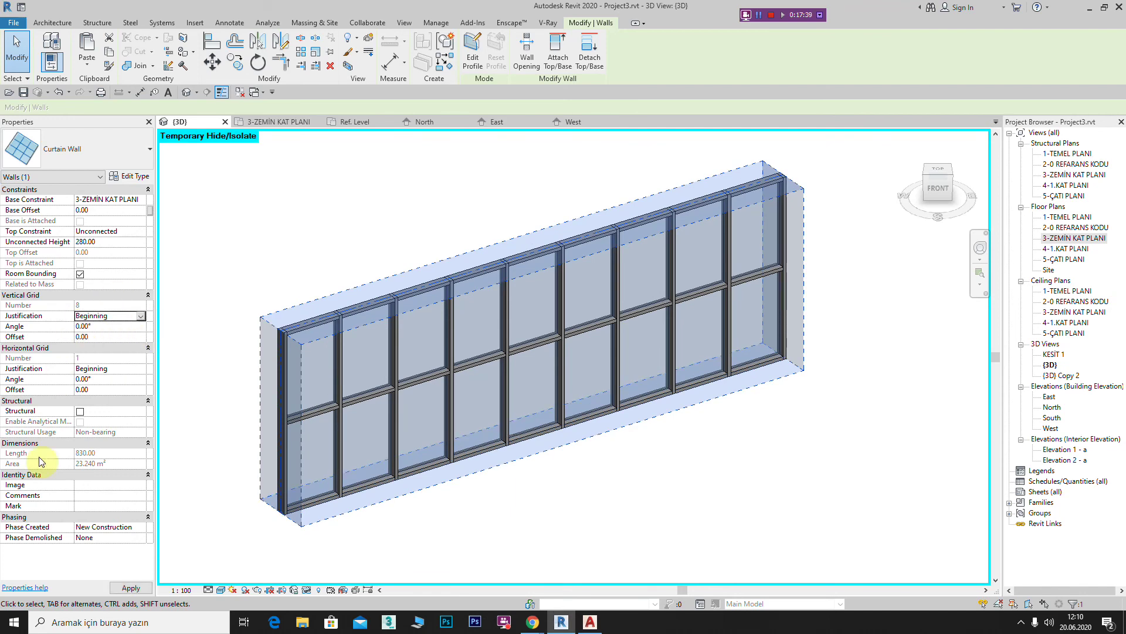
pyautogui.press('Return')
# - Set the Vertical Grid Angle to 45°, deleting the mullions that no longer fit
pyautogui.click(97, 326)
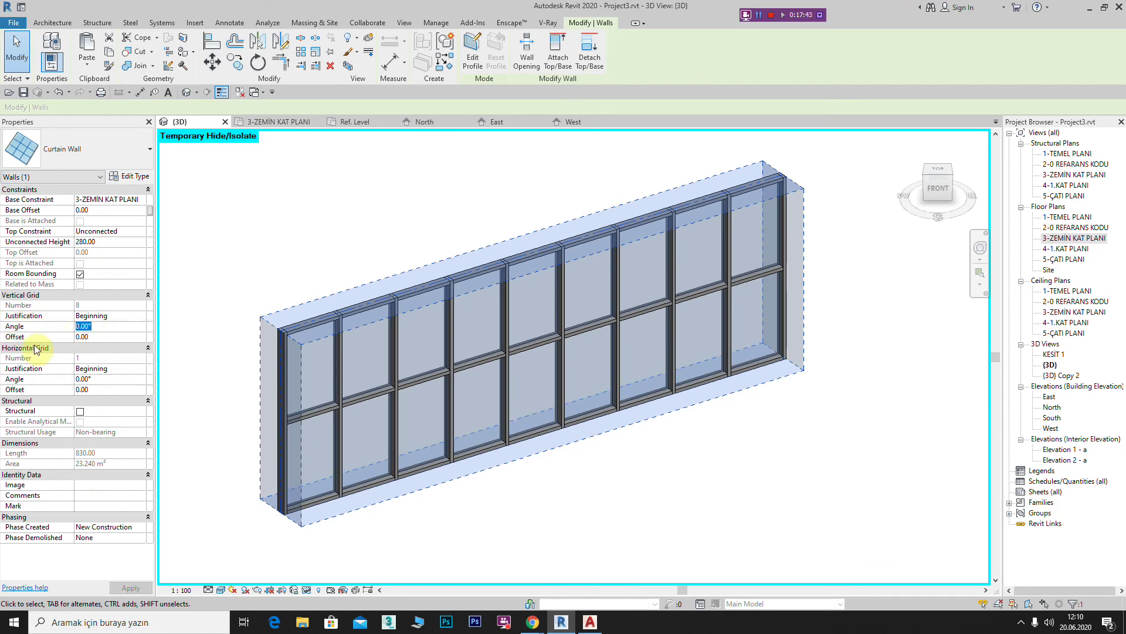
pyautogui.write('45')
pyautogui.press('Return')
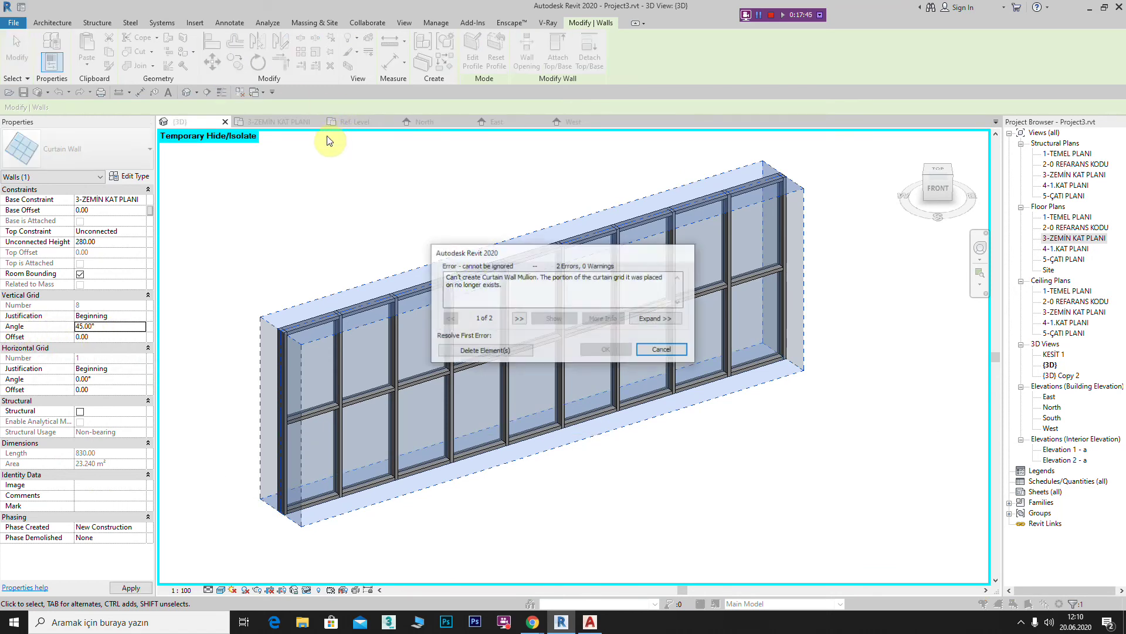
pyautogui.click(478, 354)
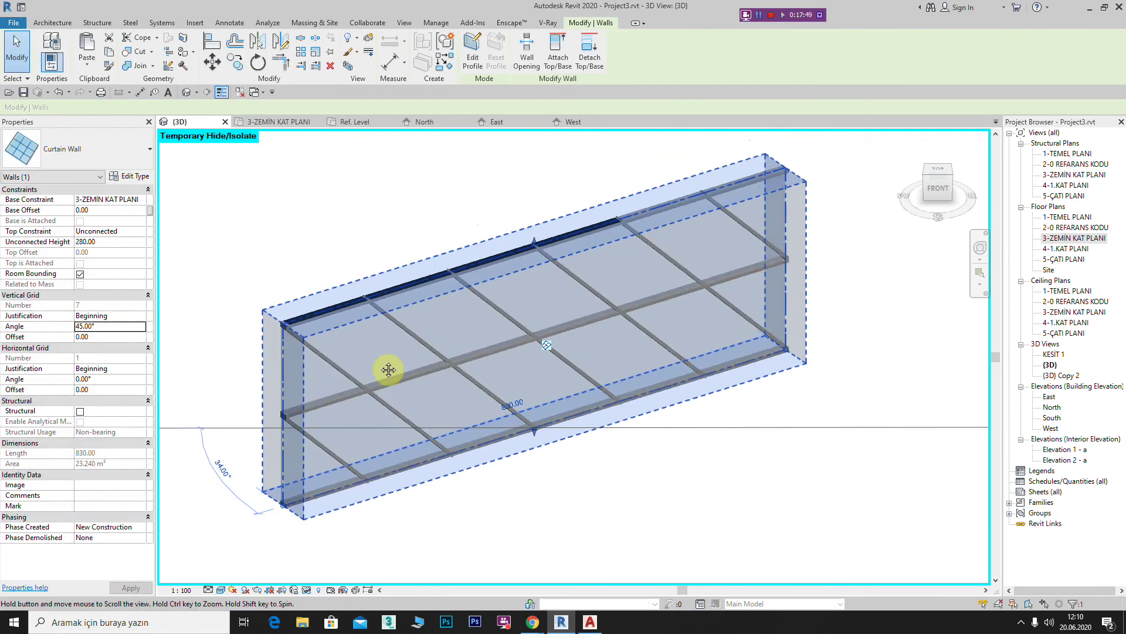
pyautogui.moveTo(388, 369); pyautogui.dragTo(379, 351, button='middle')
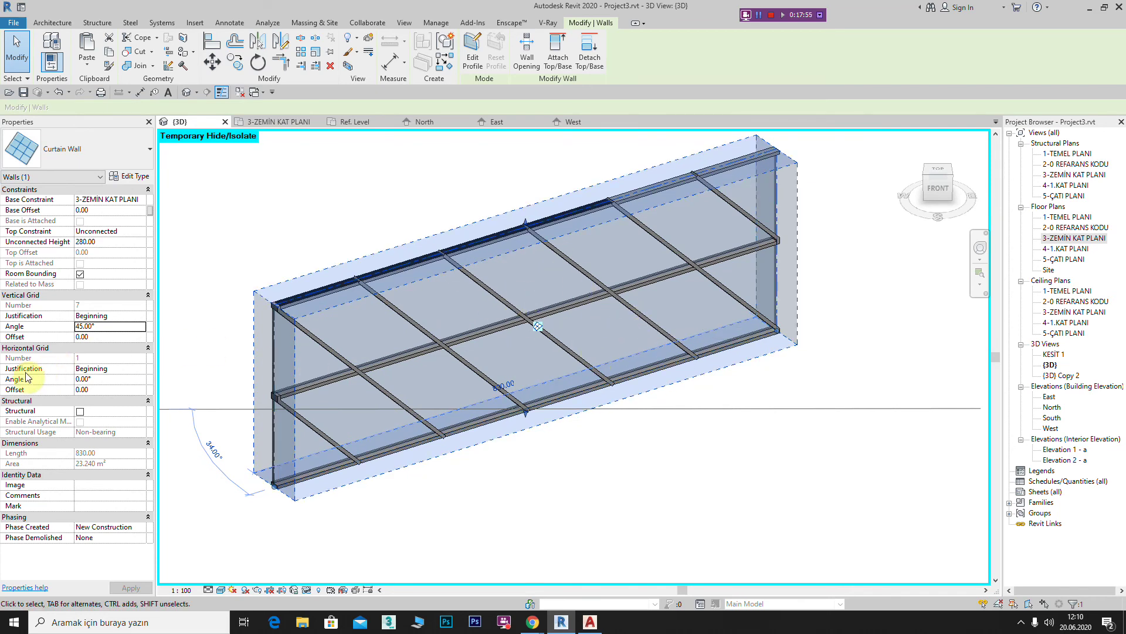
# - Set the Horizontal Grid Angle to 45°, deleting the conflicting mullions
pyautogui.click(88, 379)
pyautogui.write('45')
pyautogui.press('Return')
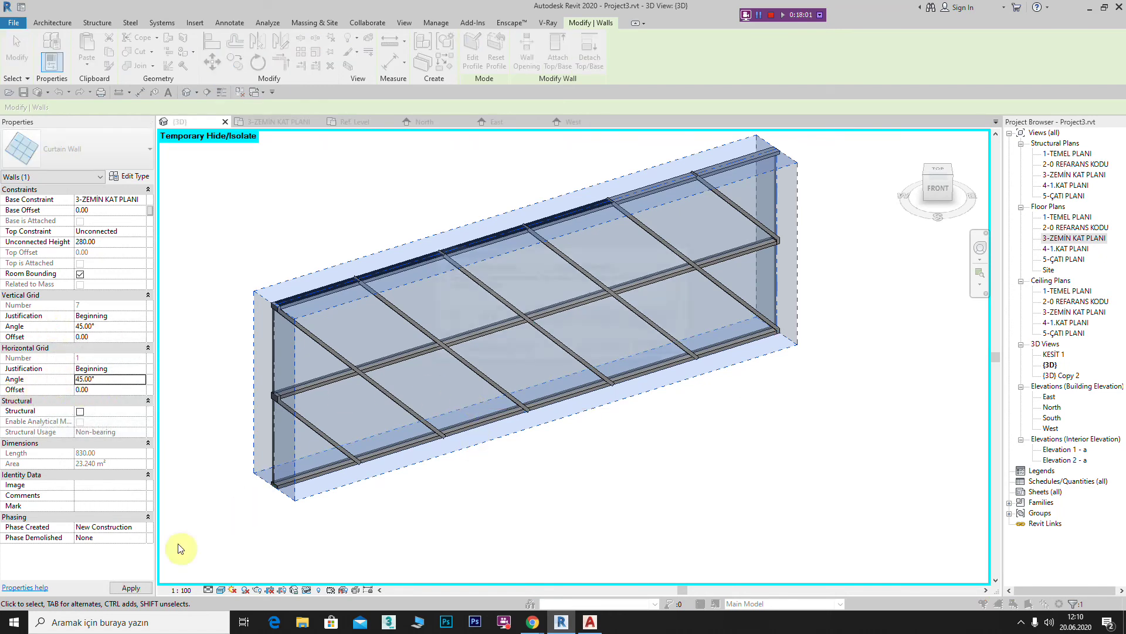
pyautogui.click(485, 351)
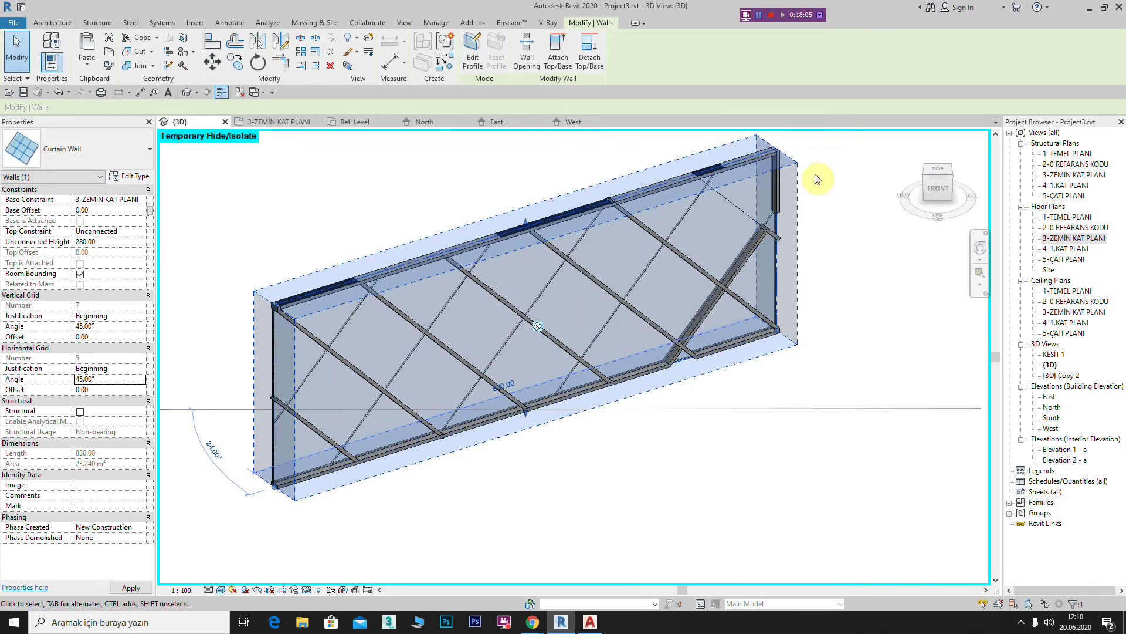
# - Deselect the curtain wall and pick one of its diagonal grid lines
pyautogui.click(560, 477)
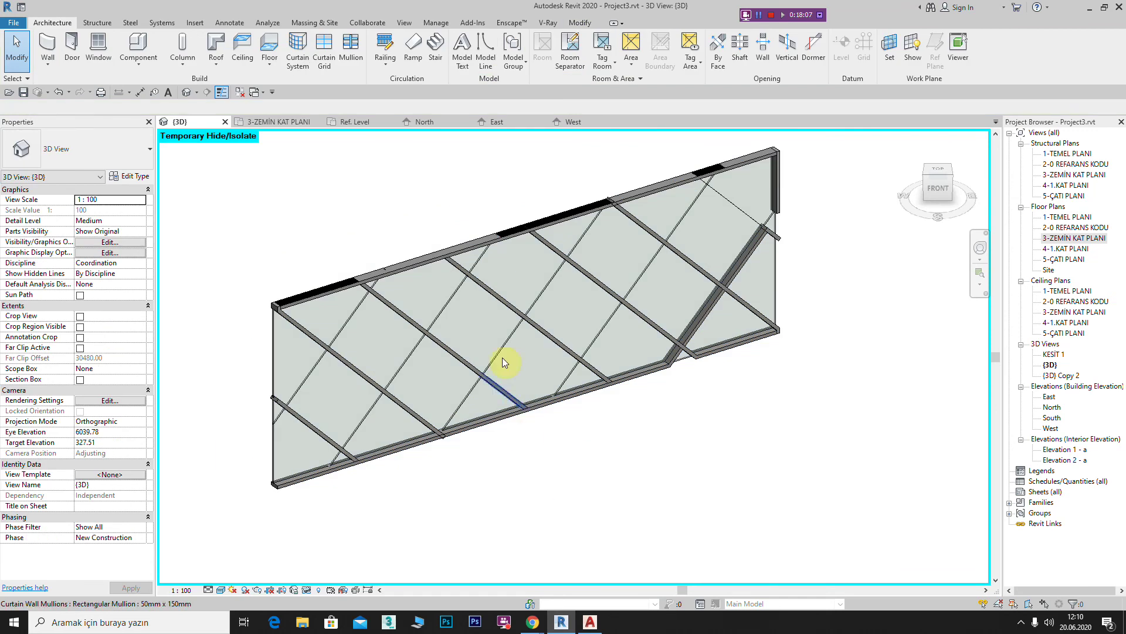
pyautogui.scroll(3, 437, 320)
pyautogui.scroll(-2, 418, 349)
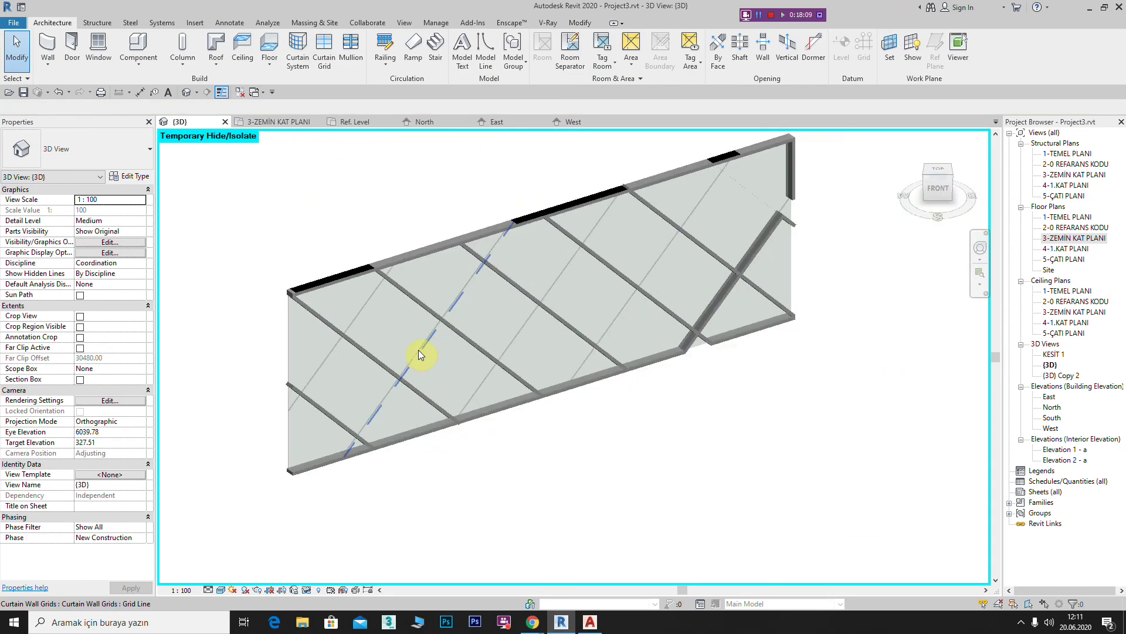
pyautogui.scroll(-2, 407, 364)
pyautogui.click(407, 364)
# - Place mullions on all diagonal grid lines of the curtain wall using All Grid Lines
pyautogui.click(283, 227)
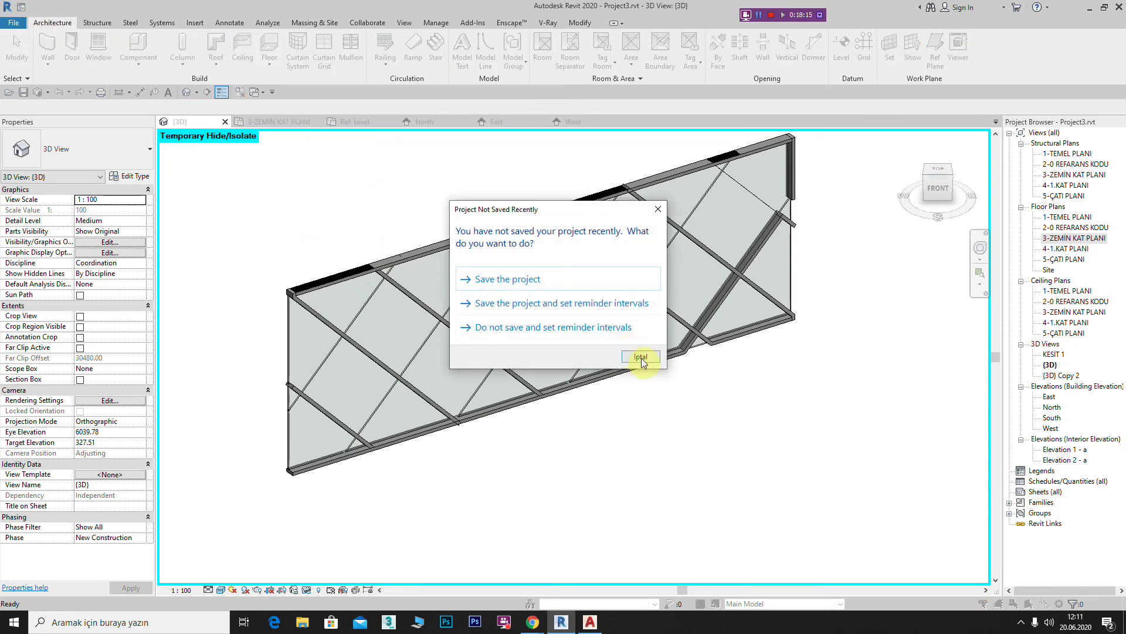
pyautogui.click(641, 359)
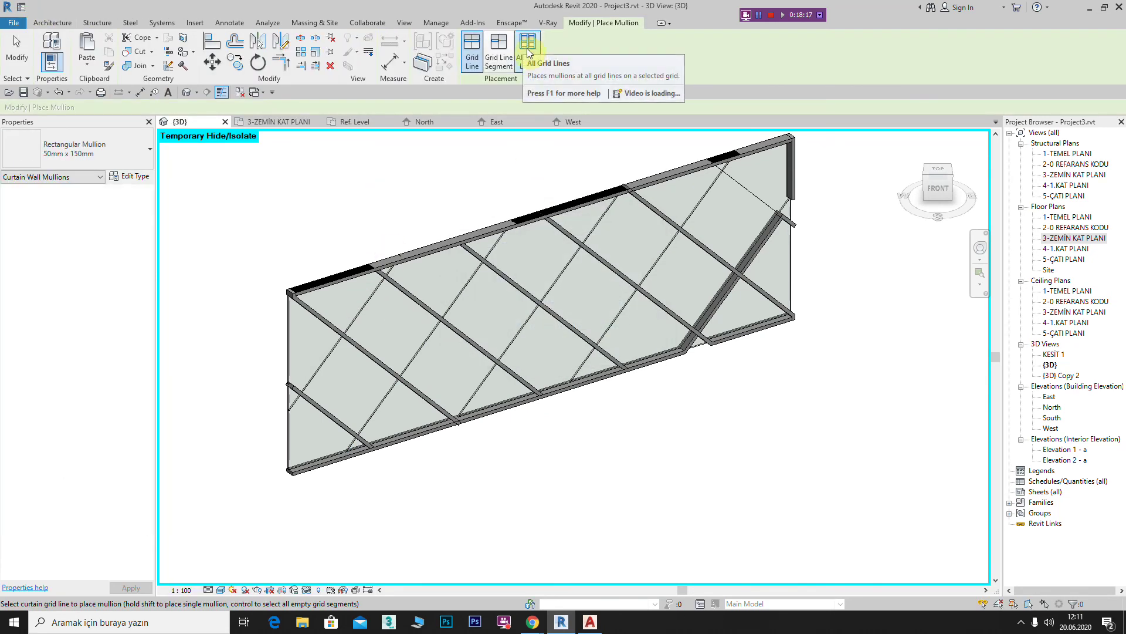
pyautogui.click(527, 52)
pyautogui.click(517, 305)
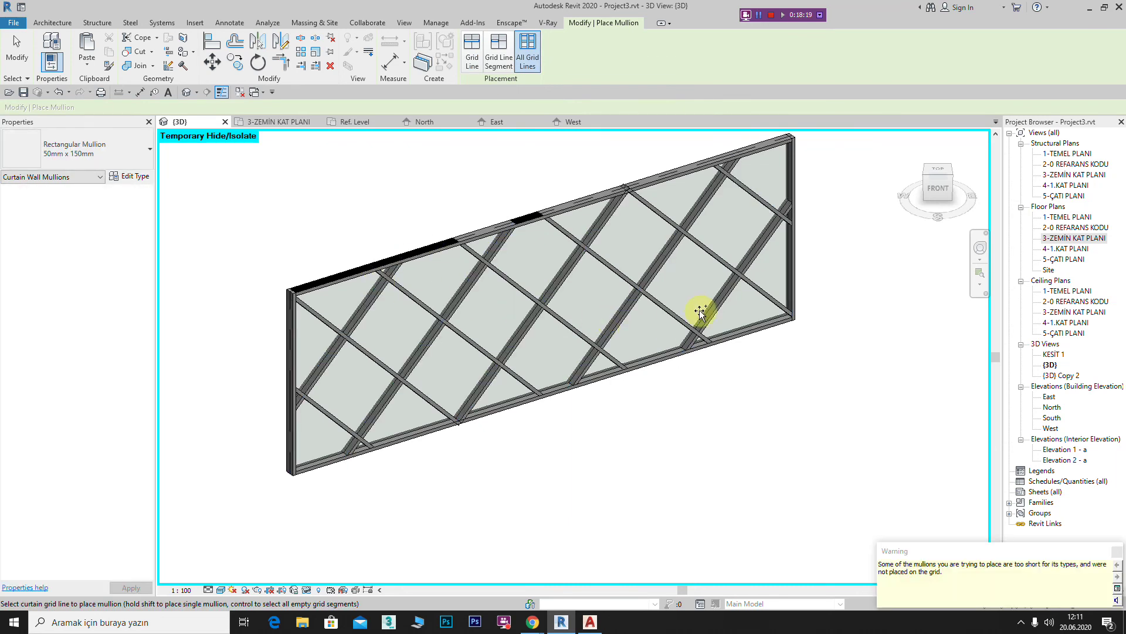
pyautogui.scroll(2, 465, 246)
pyautogui.scroll(-2, 472, 242)
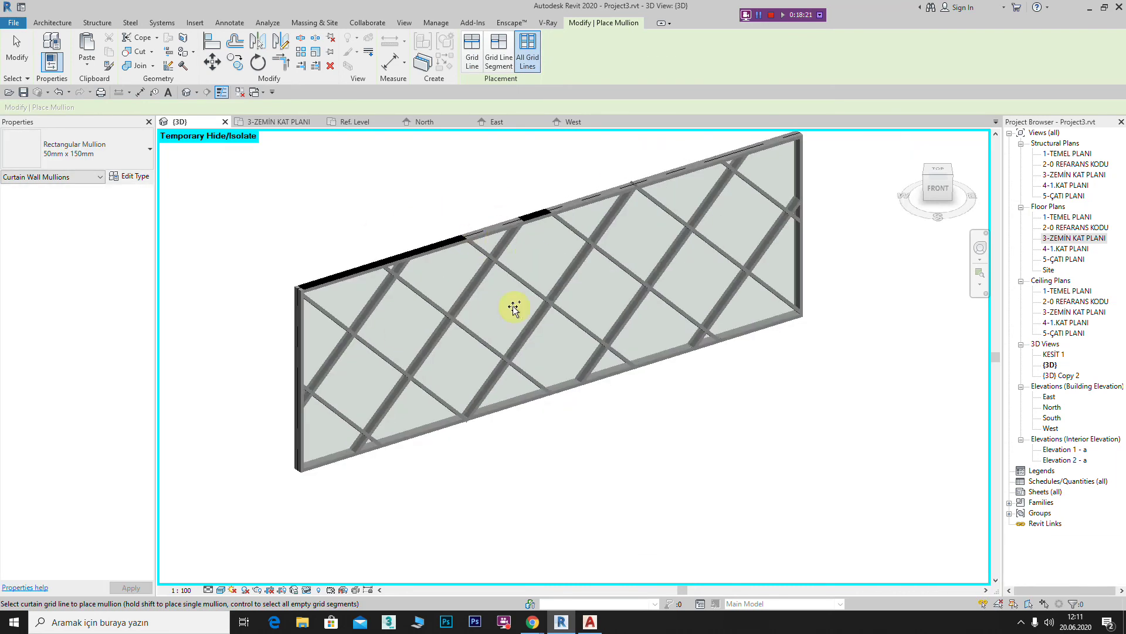
pyautogui.press('Escape')
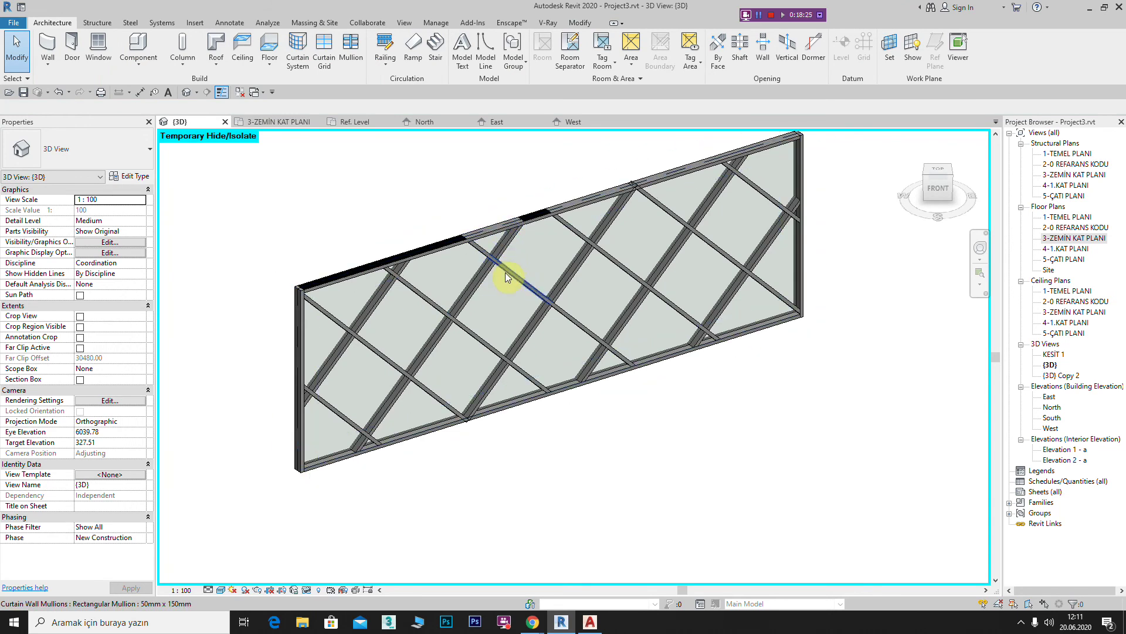
# - Select the curtain wall and change its horizontal grid offset, entering 20
pyautogui.click(280, 293)
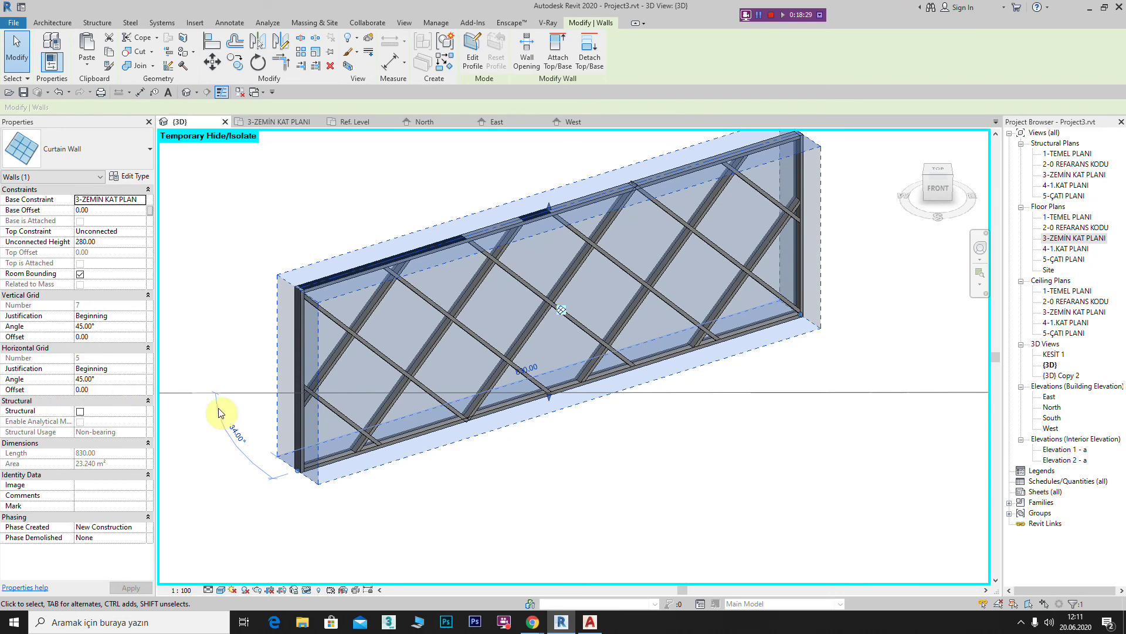
pyautogui.scroll(2, 395, 432)
pyautogui.scroll(3, 395, 433)
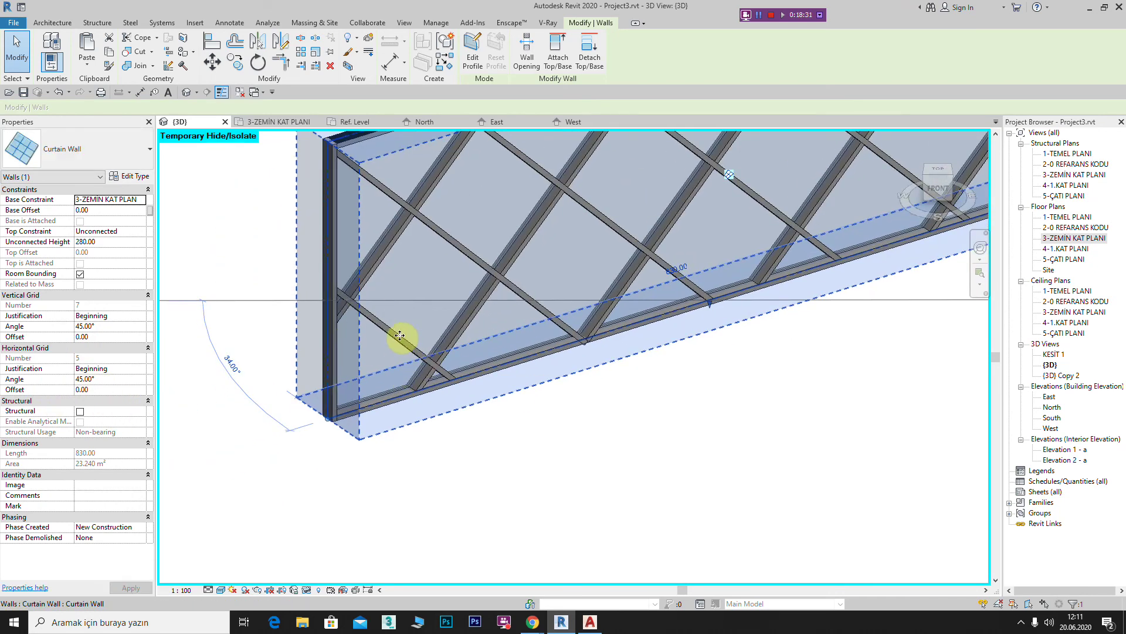
pyautogui.click(81, 390)
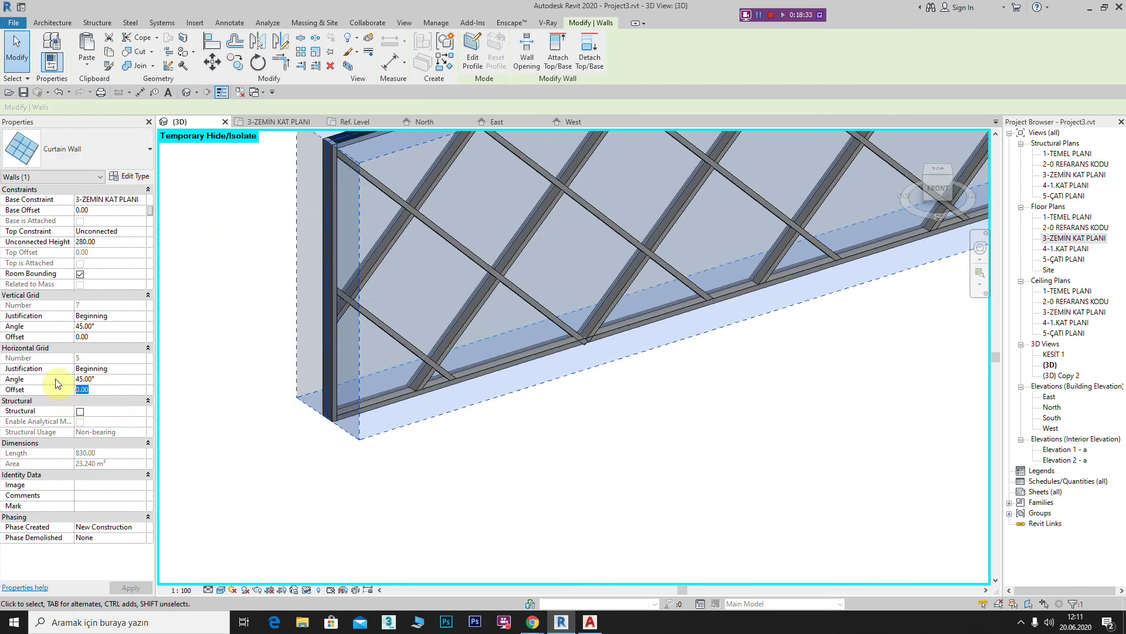
pyautogui.write('20')
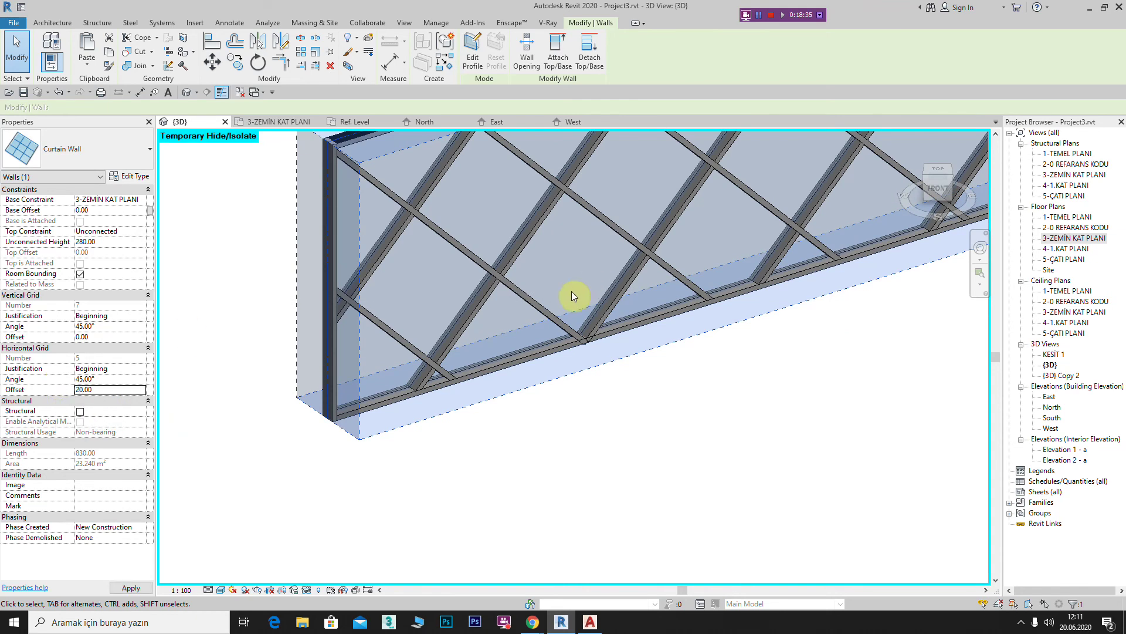
pyautogui.click(466, 353)
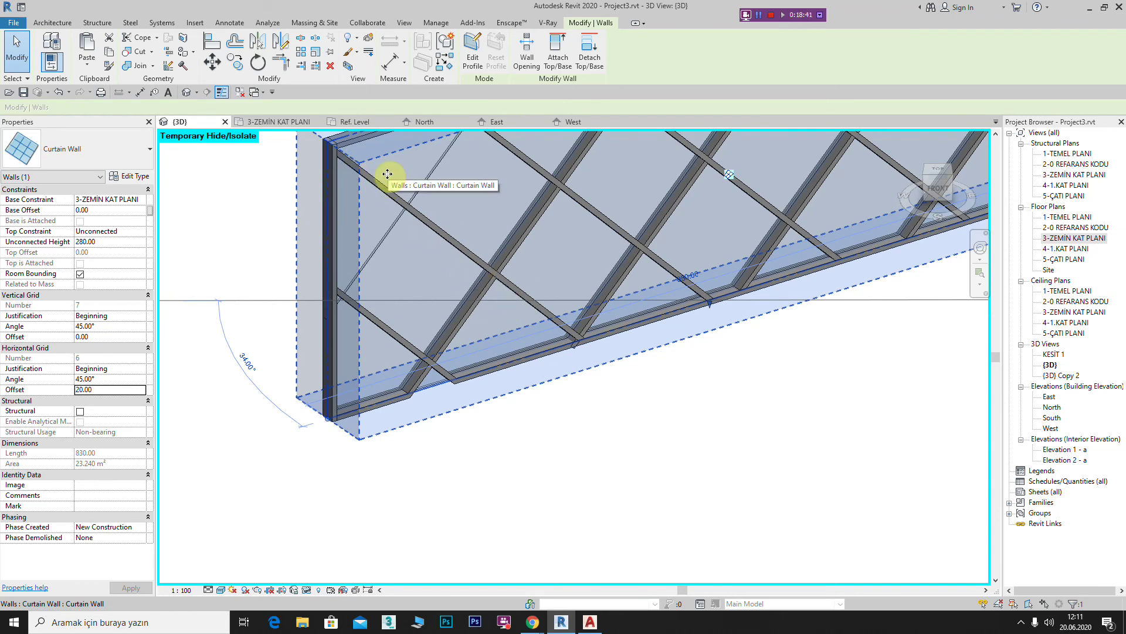
# - Change the vertical grid offset, deleting misfit mullions, and commit it as 0.00
pyautogui.click(103, 339)
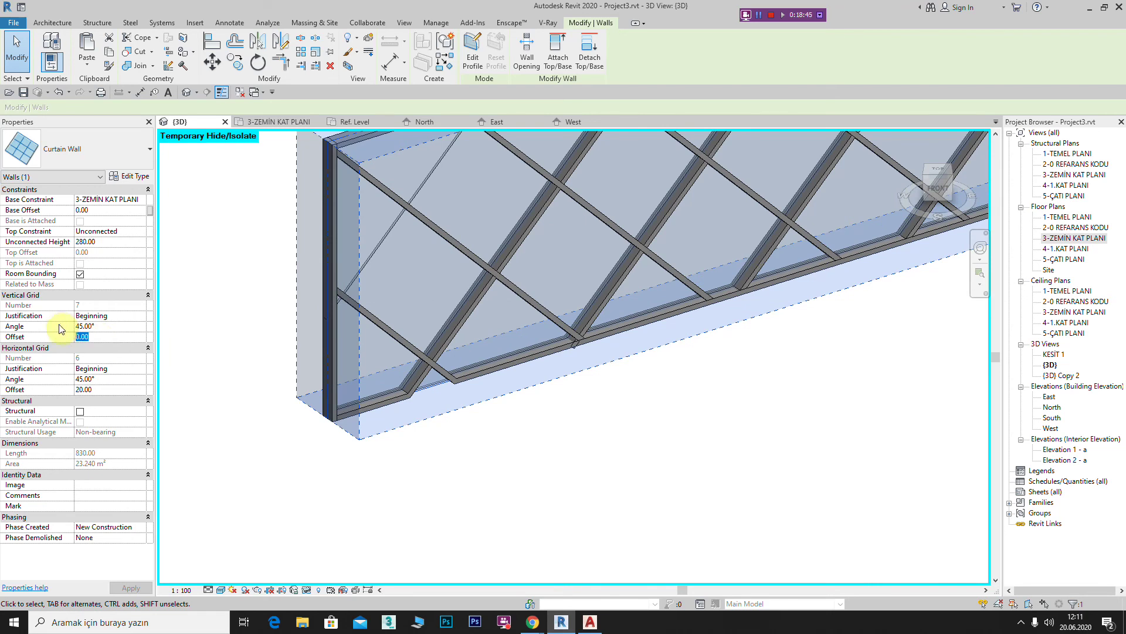
pyautogui.write('45')
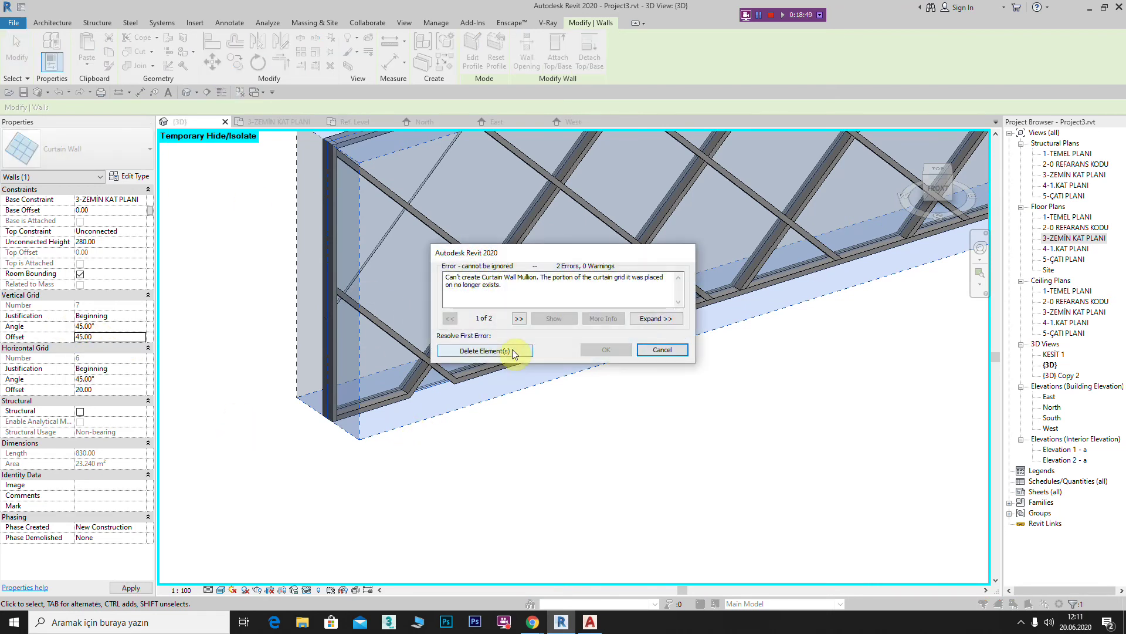
pyautogui.click(514, 351)
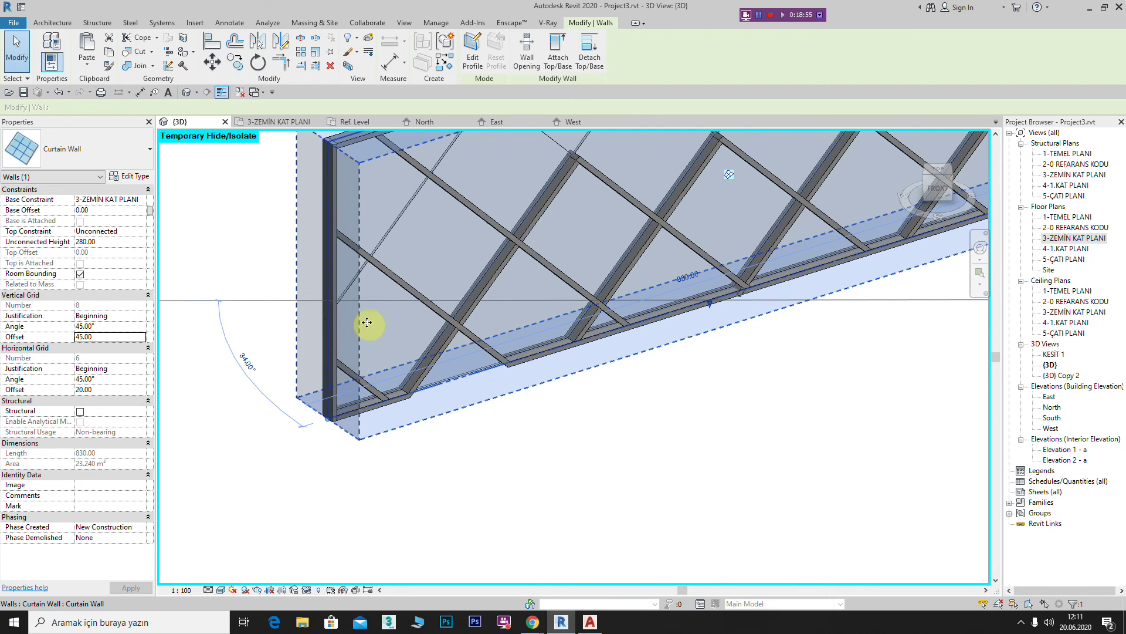
pyautogui.click(102, 338)
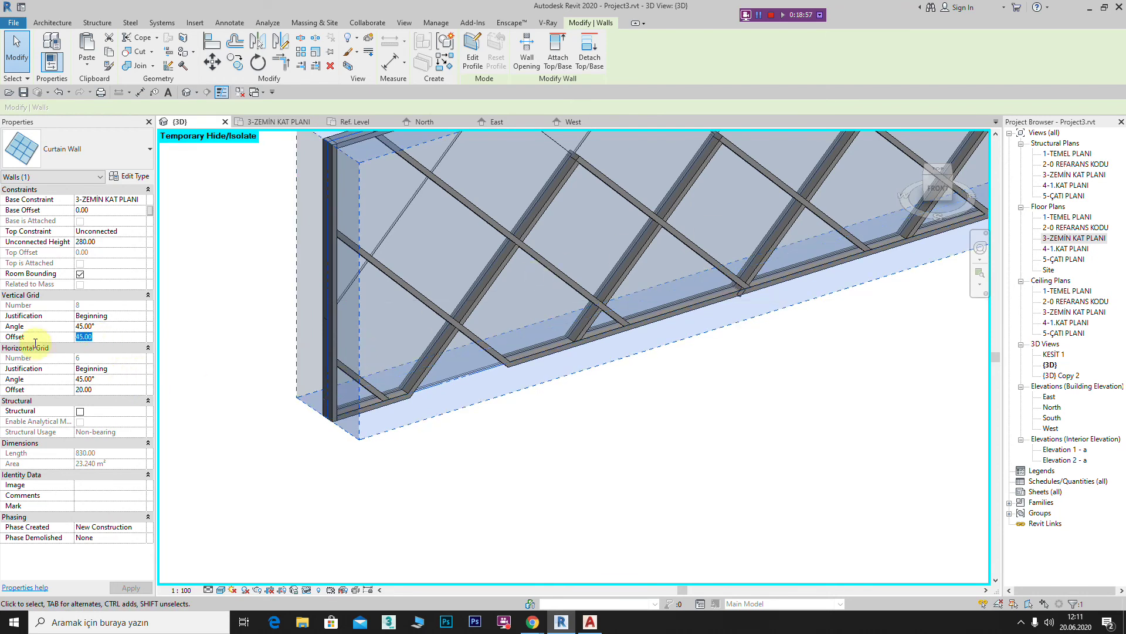
pyautogui.write('0')
pyautogui.click(110, 326)
pyautogui.write('0')
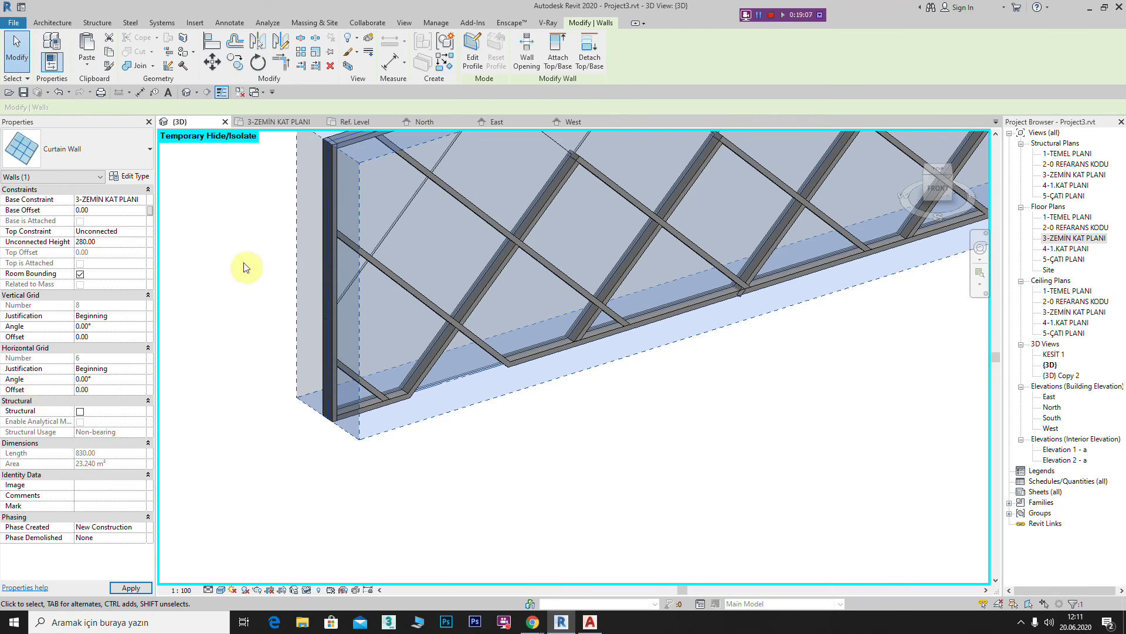
# - Delete the conflicting mullions and add 50mm x 150mm mullions on every straight grid line
pyautogui.click(514, 355)
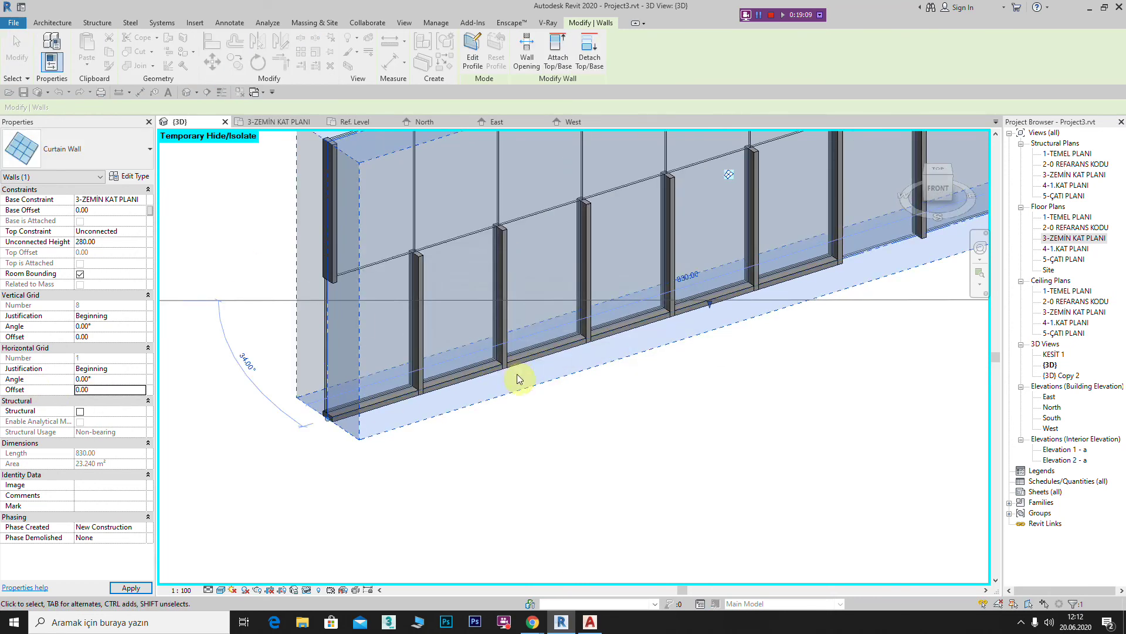
pyautogui.moveTo(604, 317); pyautogui.dragTo(658, 319, button='middle')
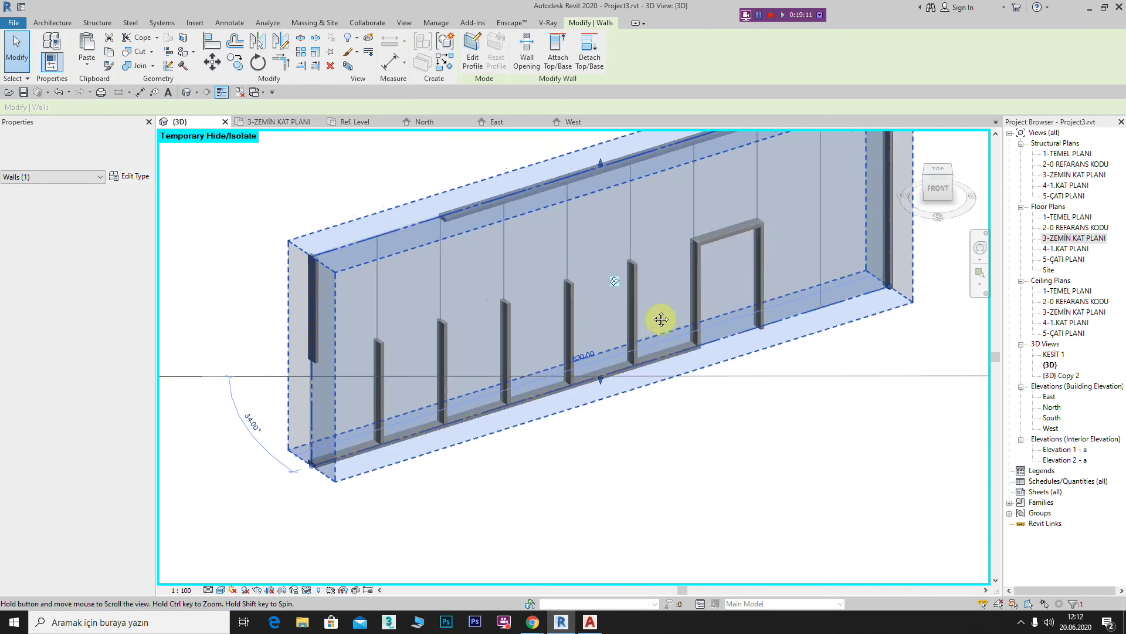
pyautogui.click(48, 23)
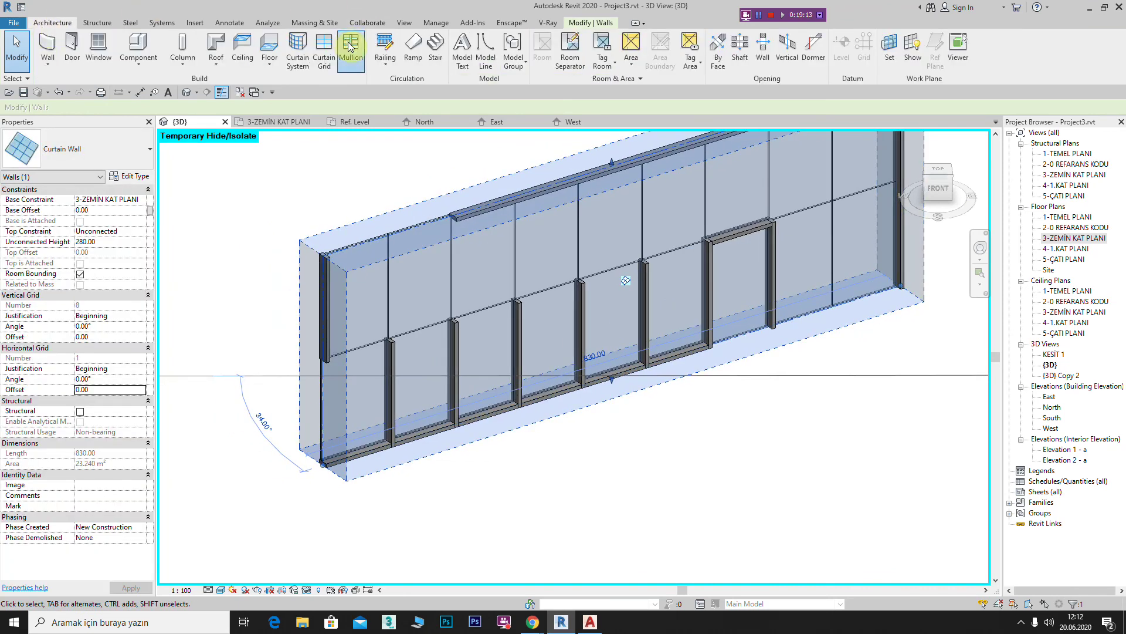
pyautogui.click(351, 51)
pyautogui.click(411, 244)
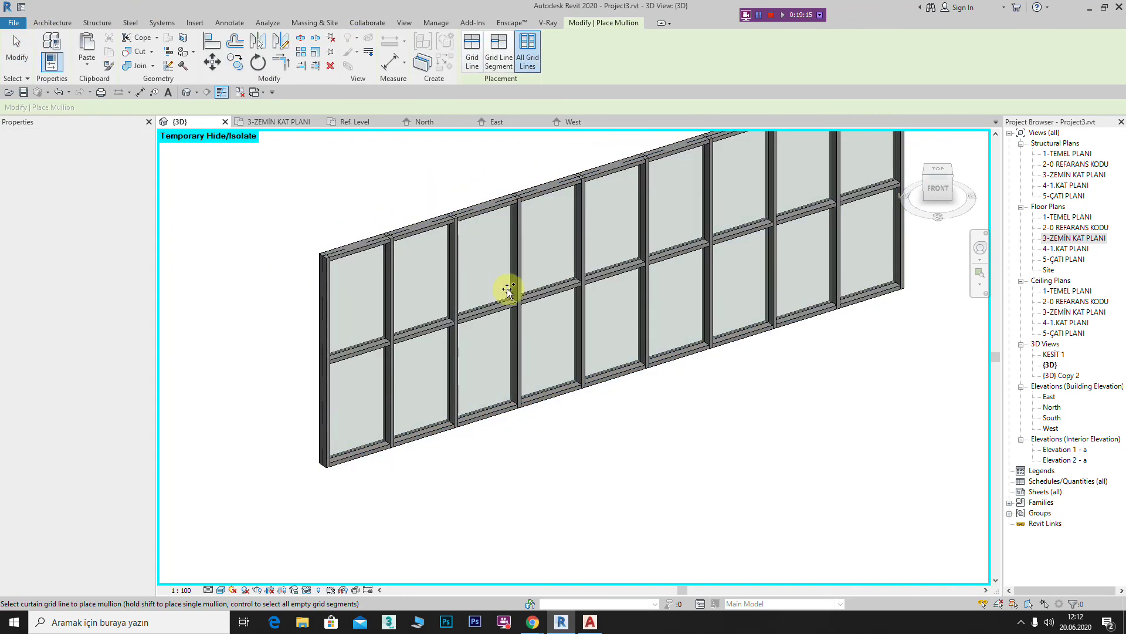
# - Orbit around the wall to inspect the new mullions, then cancel mullion placement
pyautogui.scroll(-1, 606, 321)
pyautogui.scroll(-2, 623, 261)
pyautogui.keyDown('shift'); pyautogui.moveTo(623, 261); pyautogui.dragTo(343, 241, button='middle'); pyautogui.keyUp('shift')
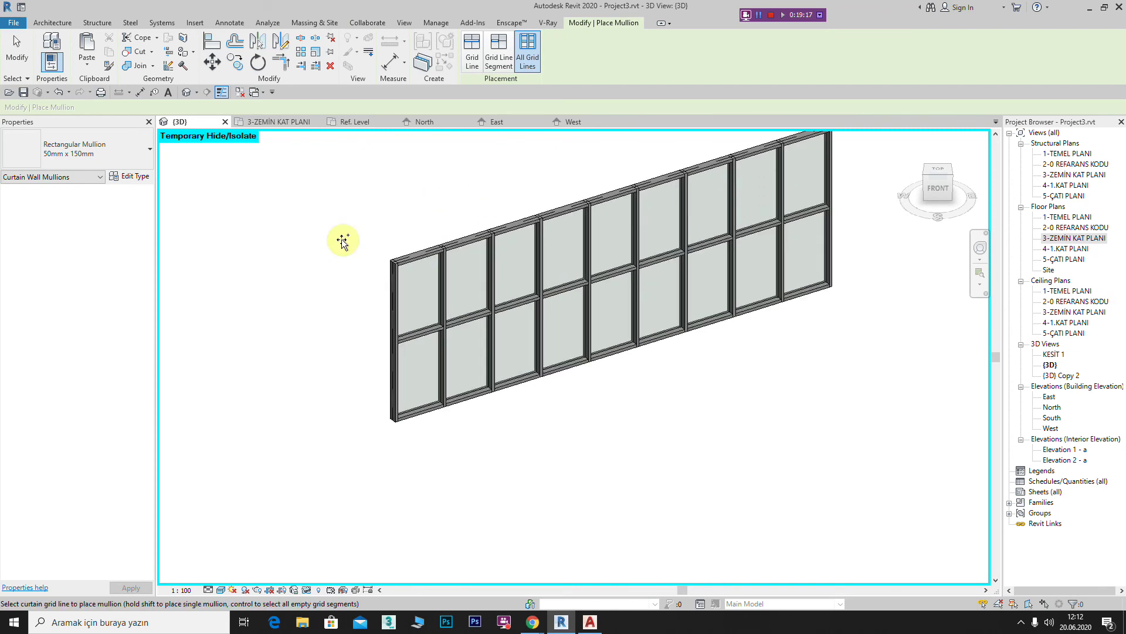
pyautogui.scroll(-1, 454, 252)
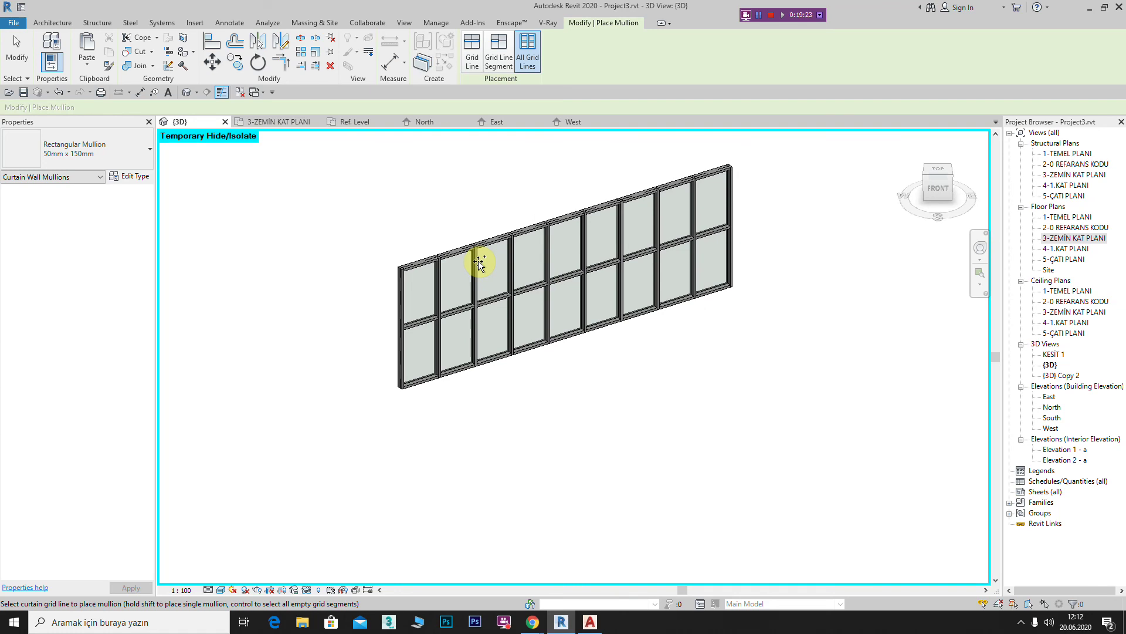
pyautogui.scroll(3, 467, 273)
pyautogui.moveTo(465, 269); pyautogui.dragTo(503, 241, button='middle')
pyautogui.scroll(-1, 507, 243)
pyautogui.rightClick(295, 212)
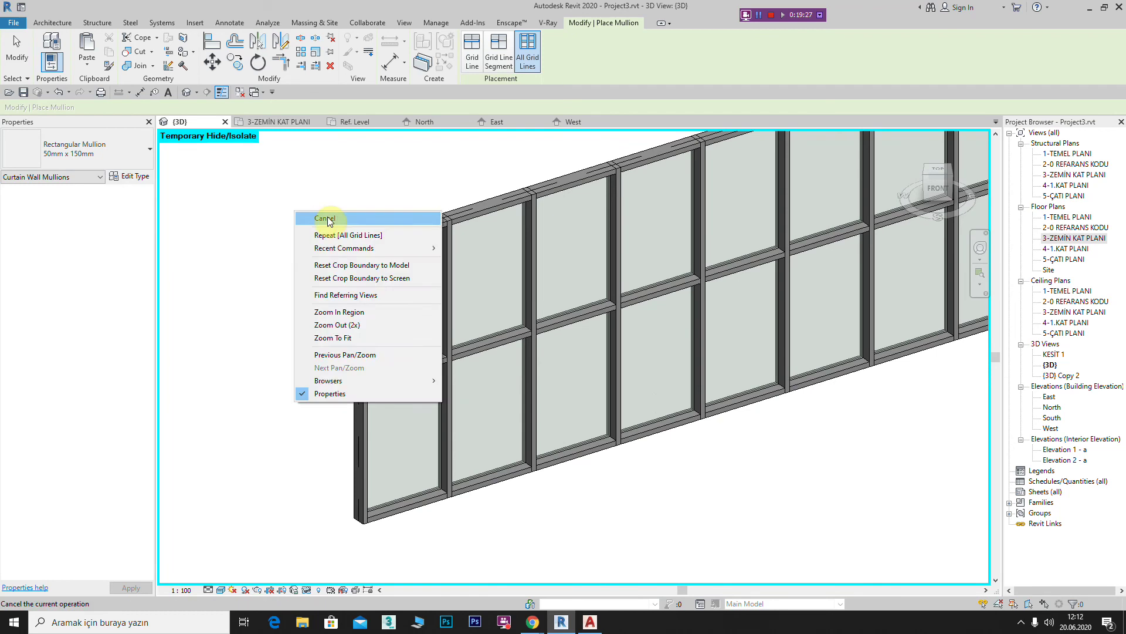
pyautogui.click(321, 210)
pyautogui.rightClick(316, 217)
pyautogui.click(319, 221)
pyautogui.moveTo(319, 221); pyautogui.dragTo(328, 182, button='middle')
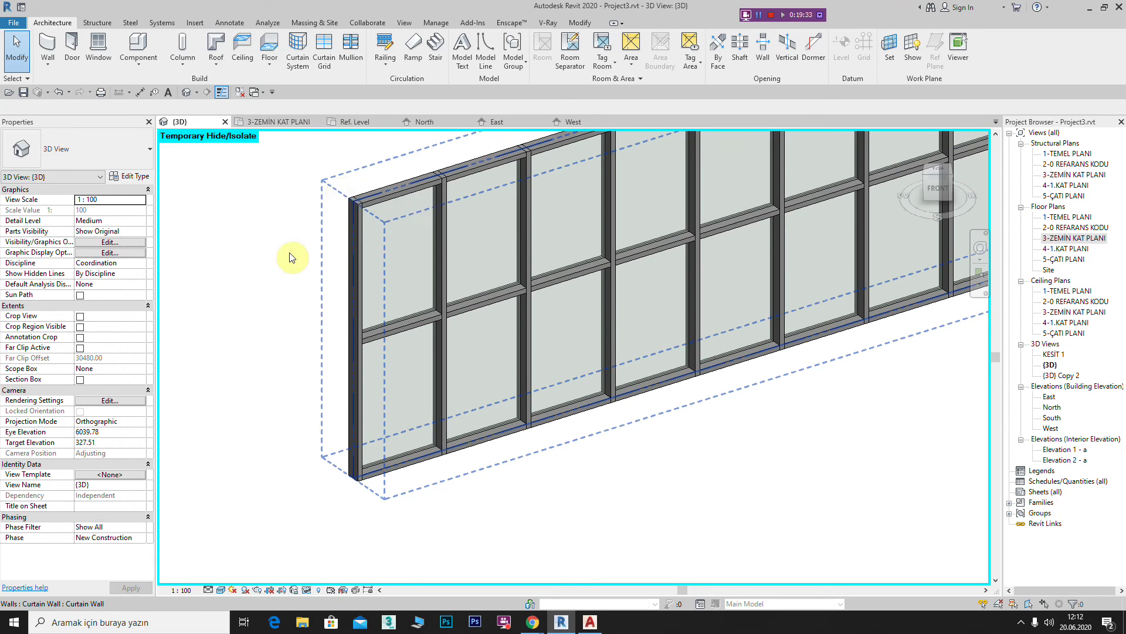
pyautogui.click(365, 218)
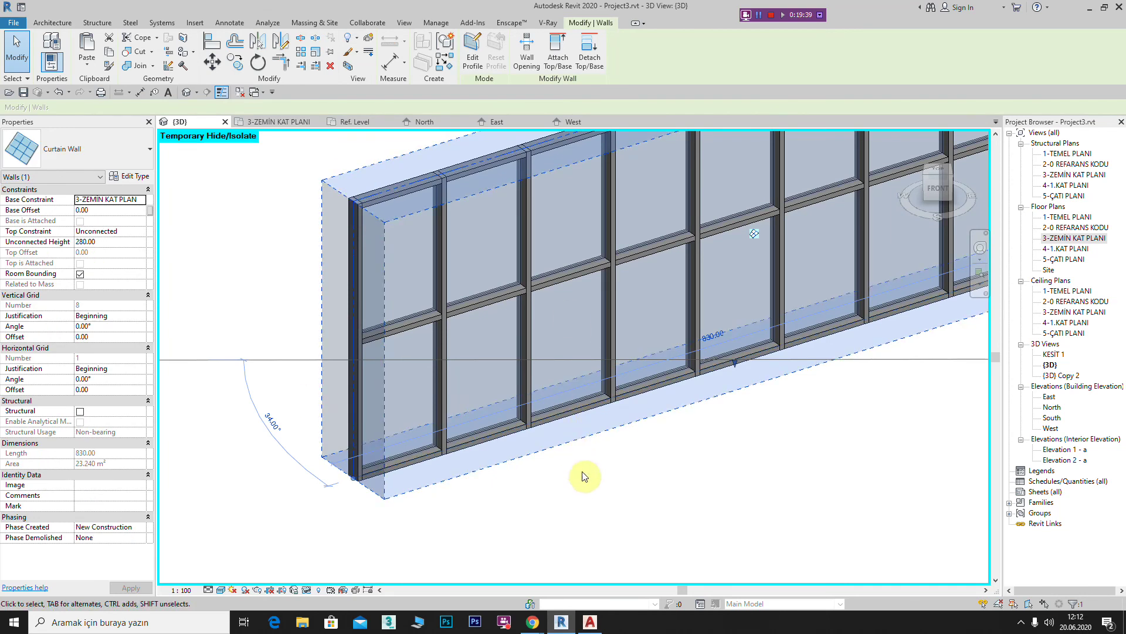
pyautogui.click(585, 477)
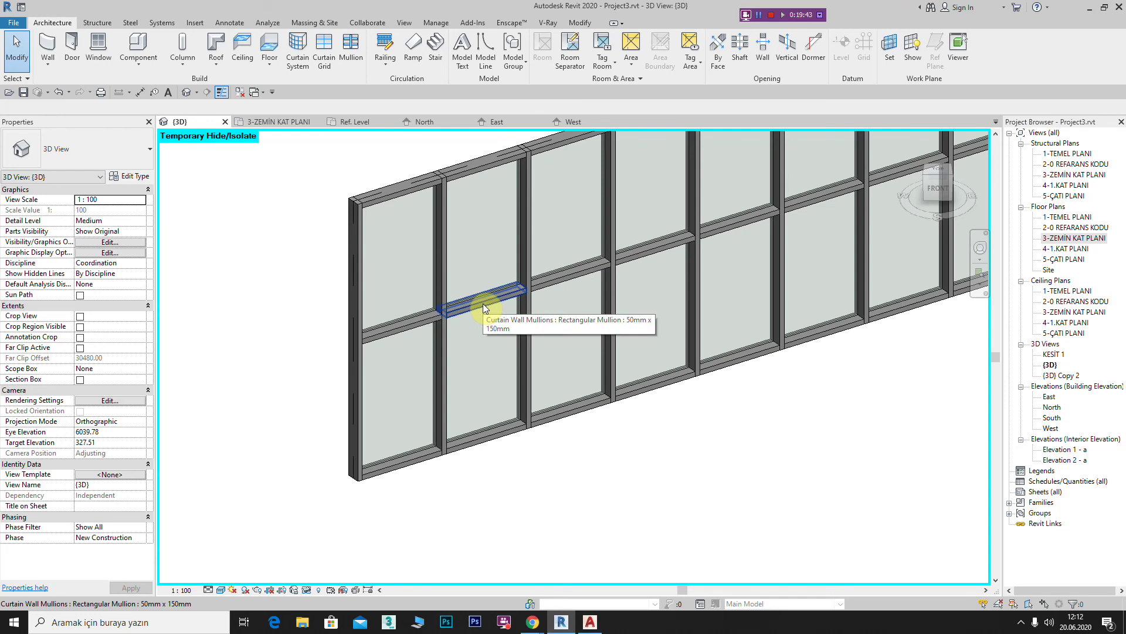
pyautogui.click(483, 304)
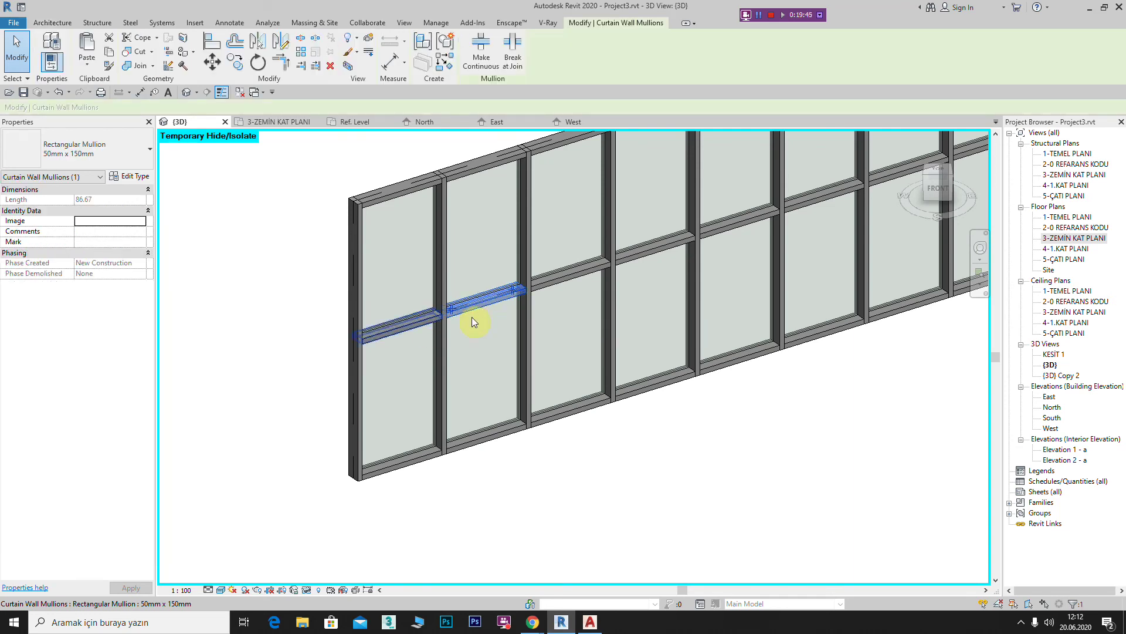
pyautogui.click(484, 222)
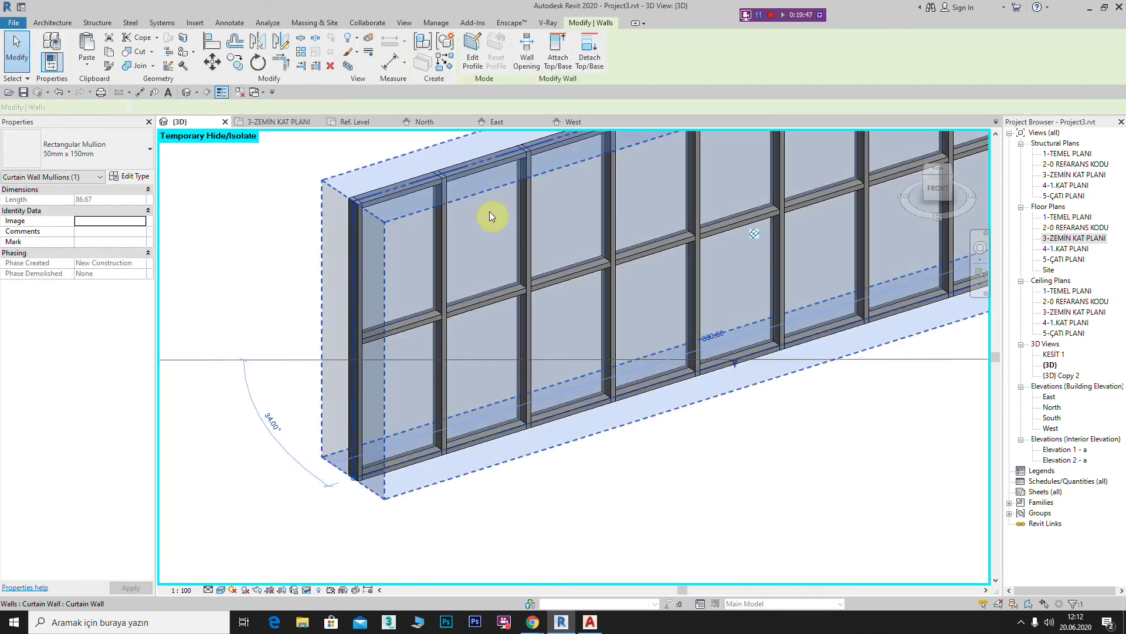
pyautogui.scroll(2, 583, 370)
pyautogui.click(685, 524)
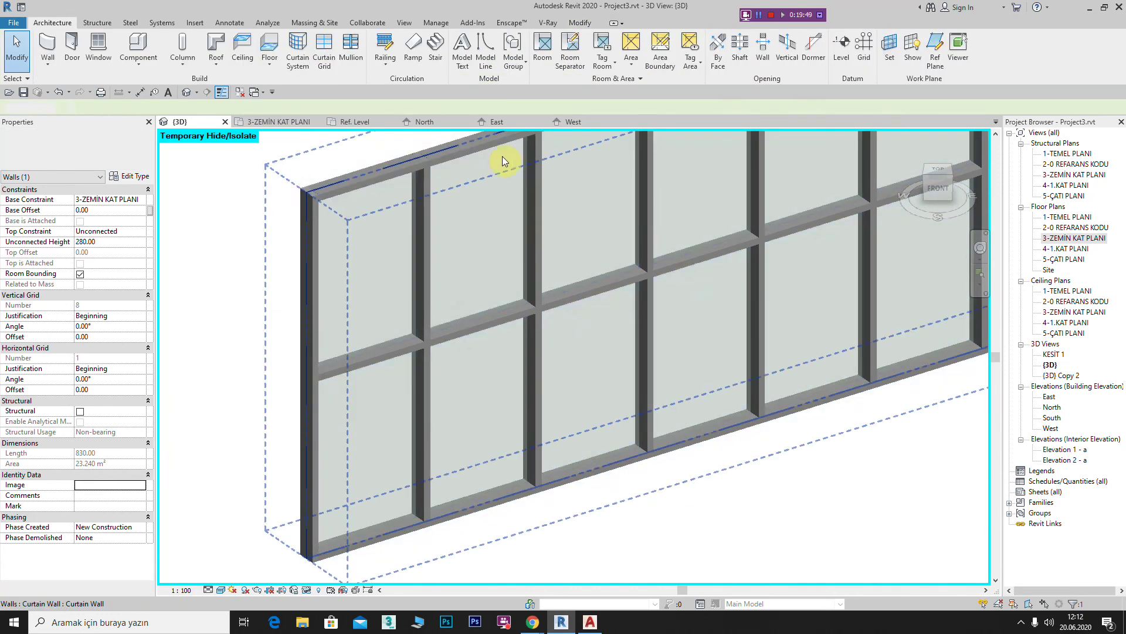
pyautogui.scroll(5, 526, 199)
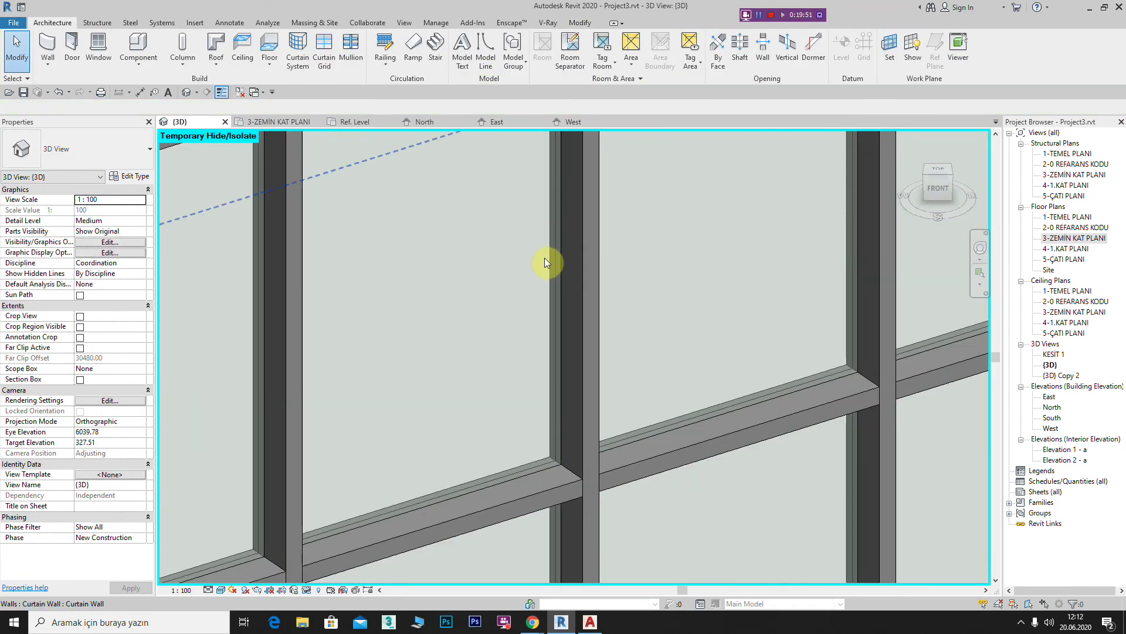
pyautogui.scroll(-3, 546, 262)
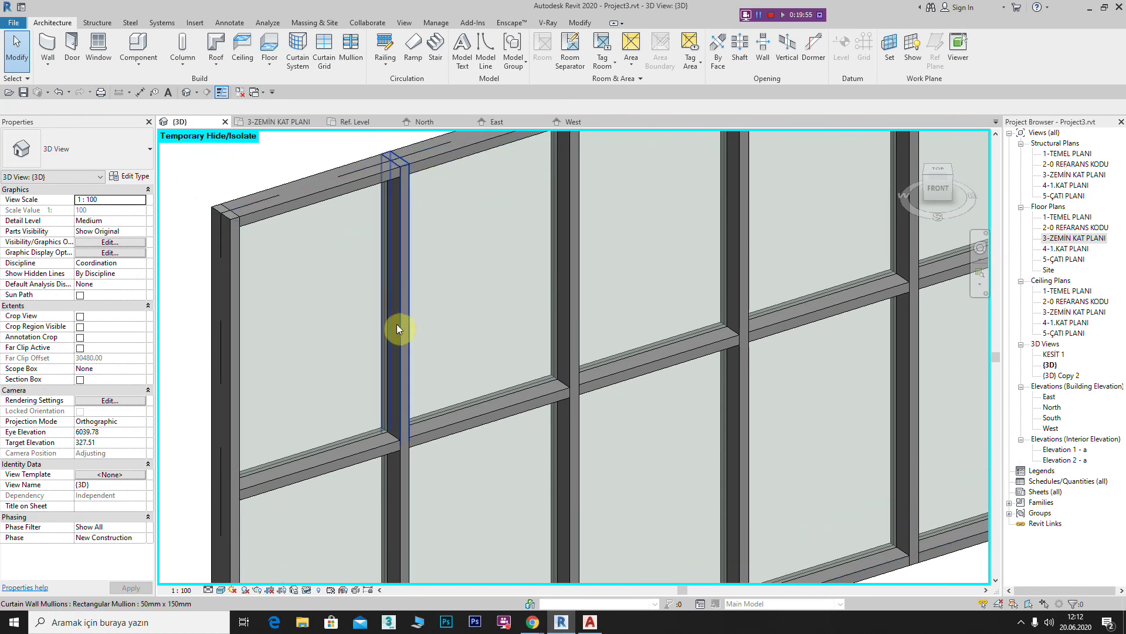
pyautogui.scroll(3, 491, 398)
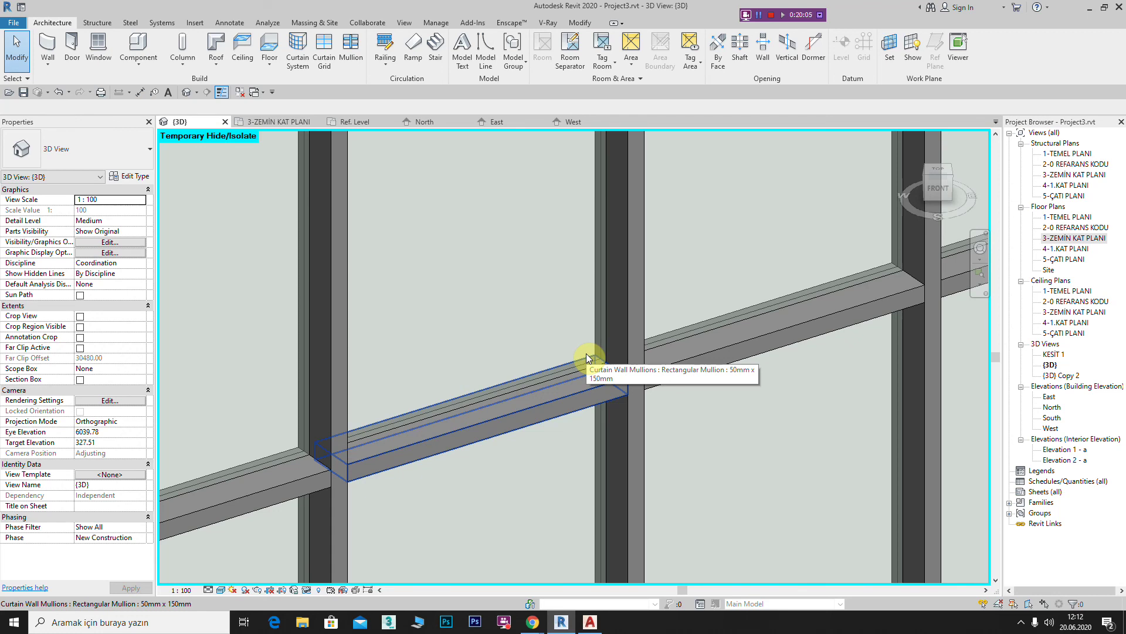
pyautogui.press('Tab')
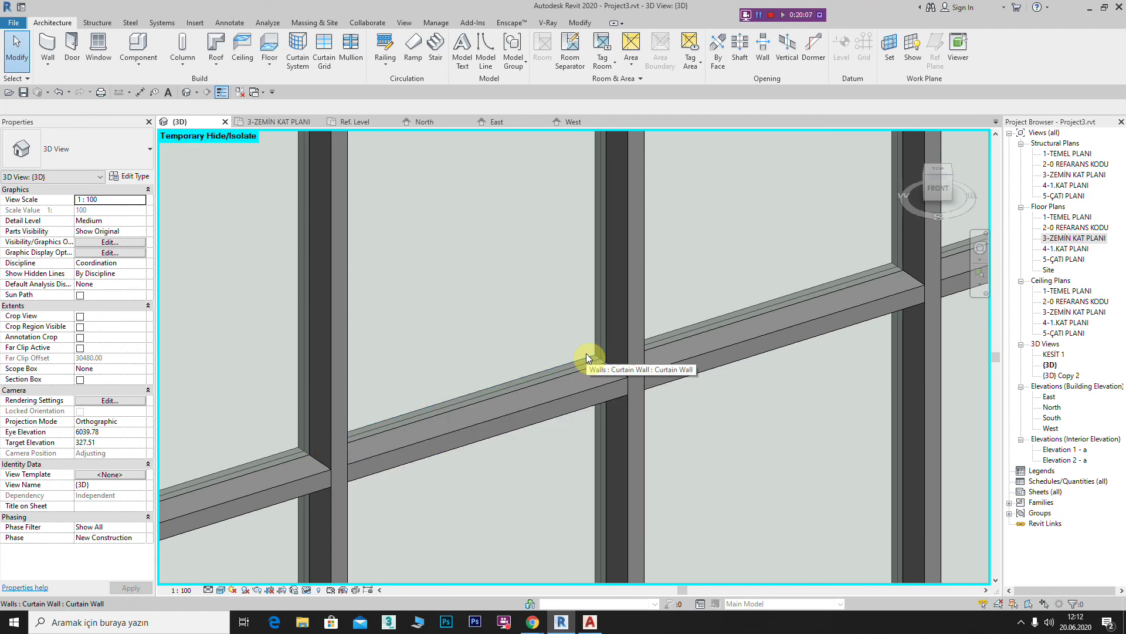
pyautogui.press('Tab')
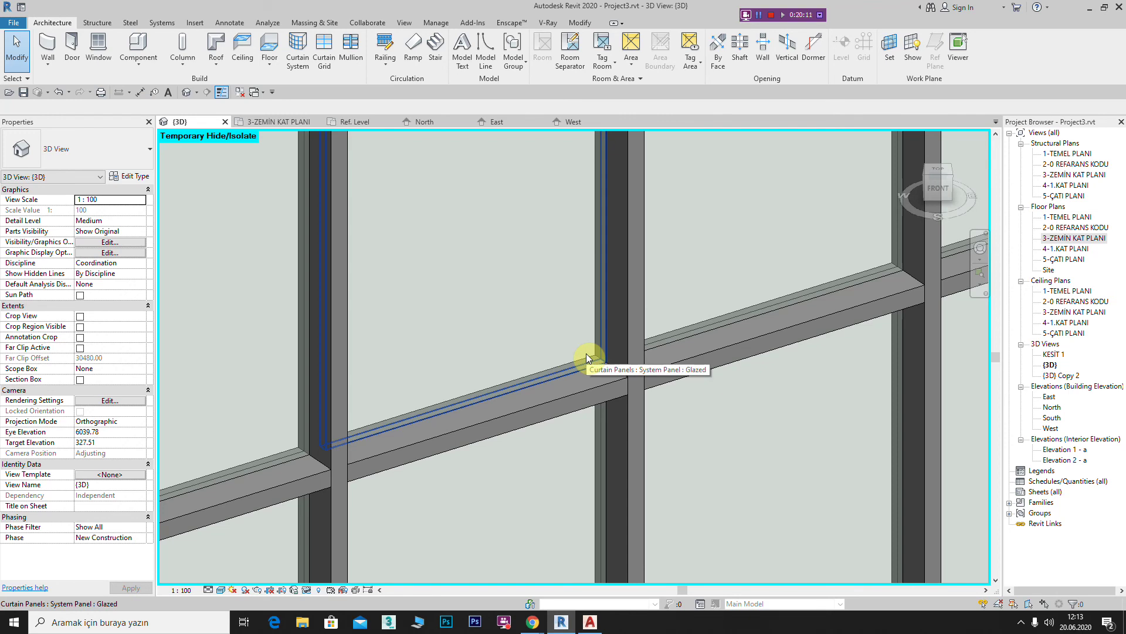
pyautogui.click(586, 353)
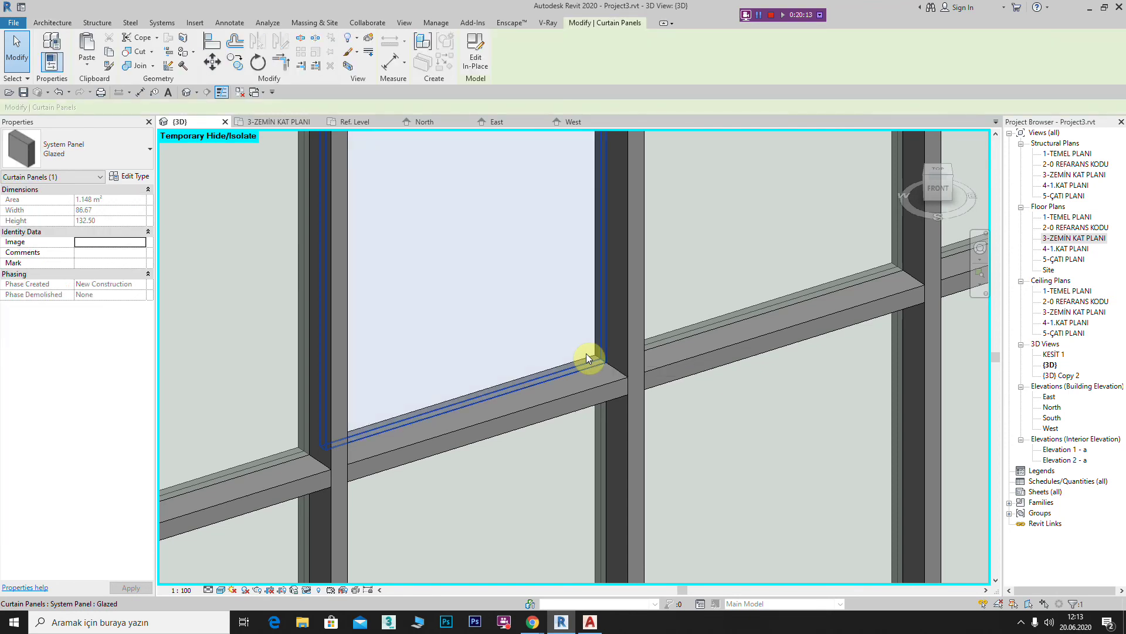
pyautogui.scroll(-2, 586, 353)
pyautogui.scroll(-2, 574, 338)
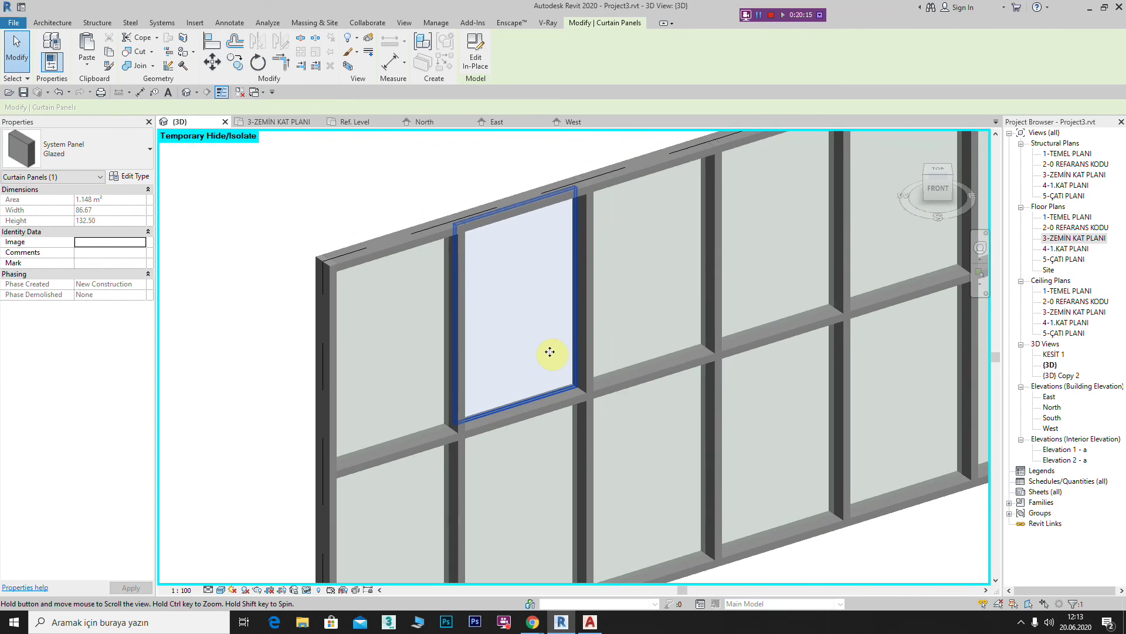
pyautogui.scroll(2, 445, 231)
pyautogui.moveTo(510, 275); pyautogui.dragTo(430, 244, button='middle')
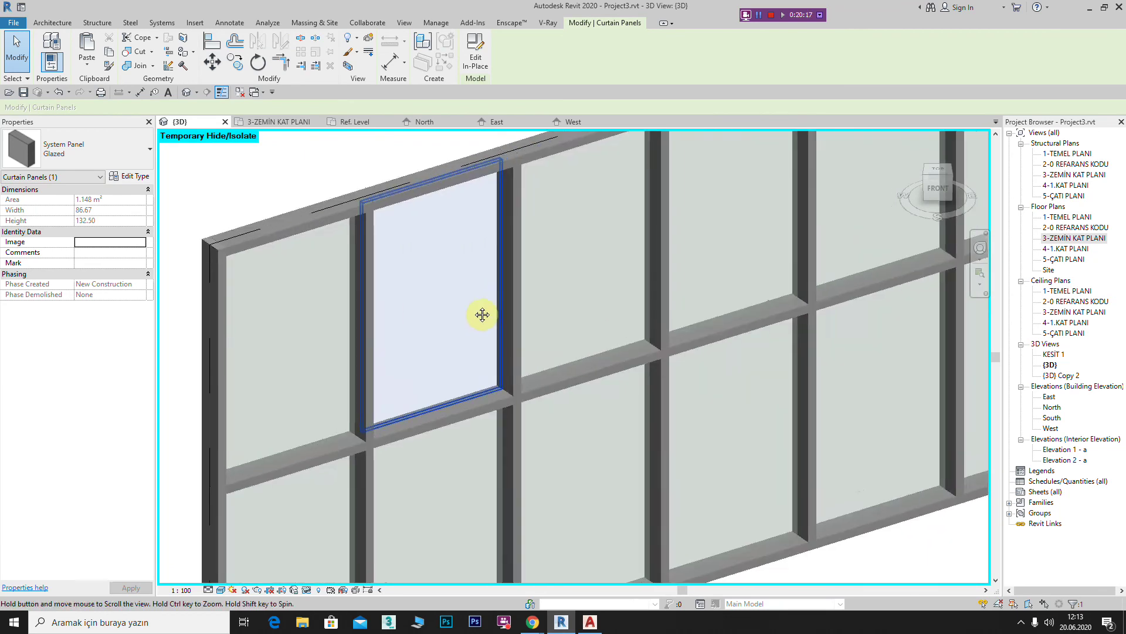
pyautogui.click(646, 269)
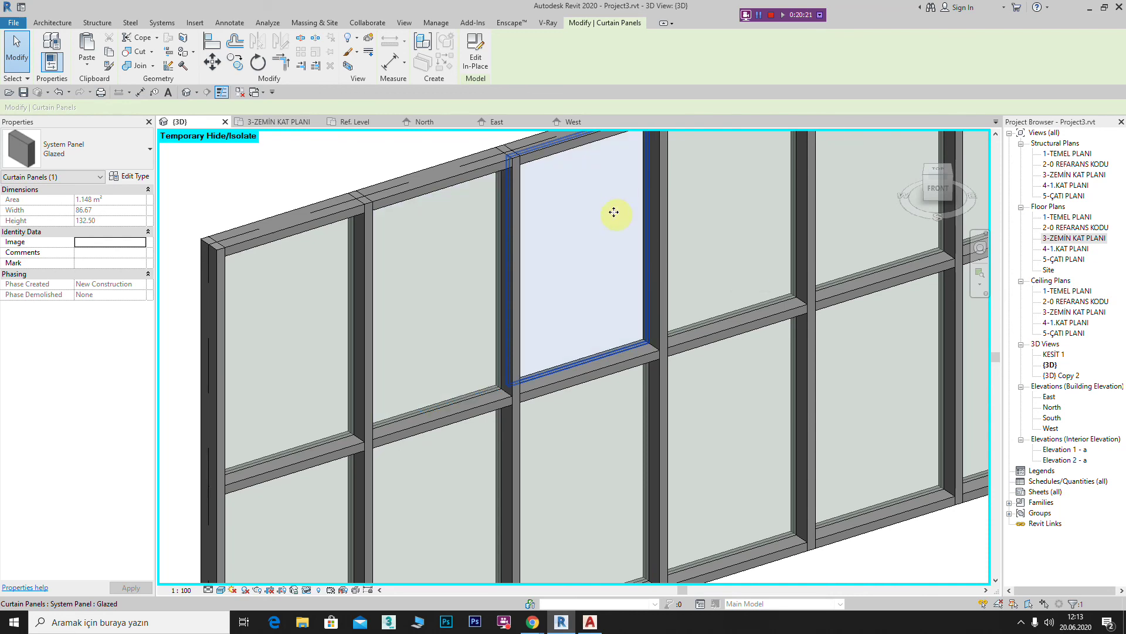
pyautogui.click(783, 209)
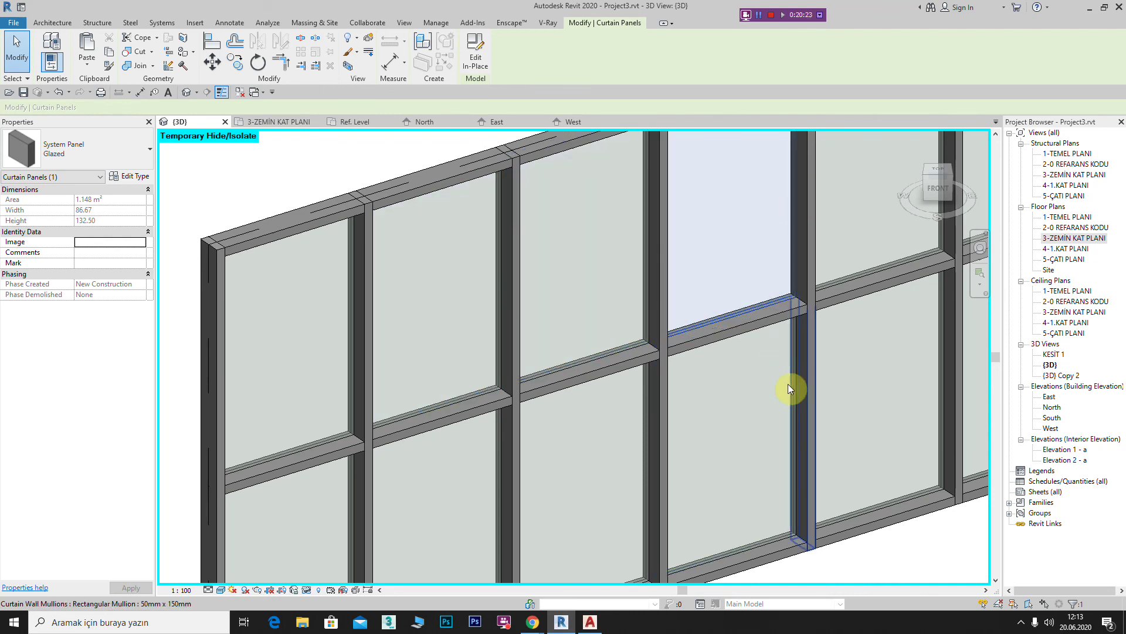
pyautogui.click(783, 365)
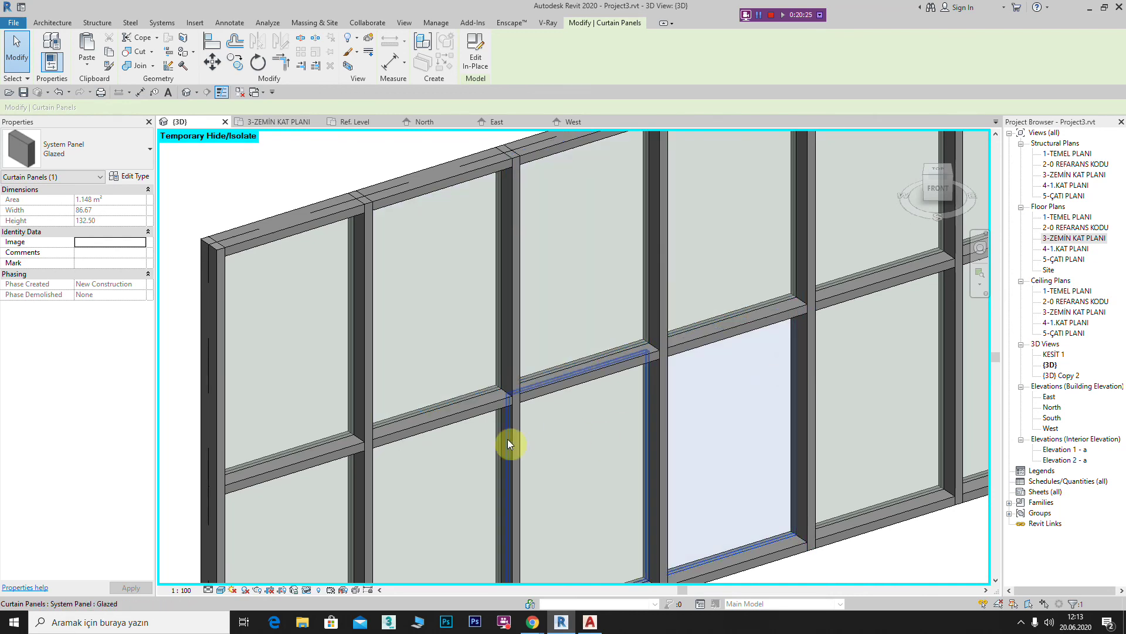
pyautogui.moveTo(463, 444); pyautogui.dragTo(519, 280, button='middle')
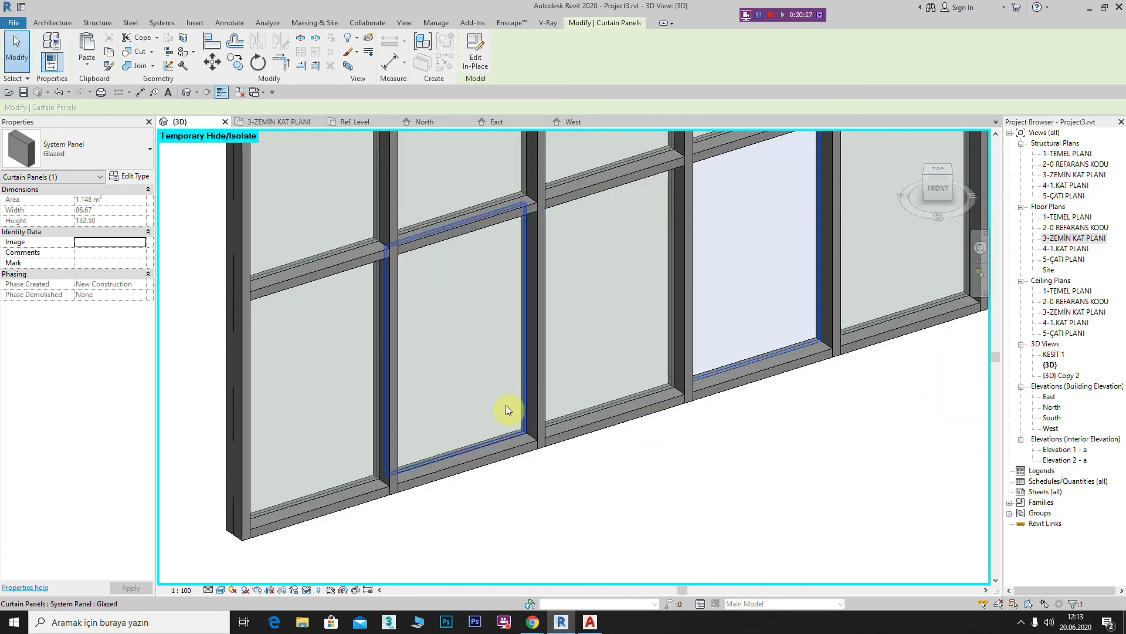
pyautogui.moveTo(416, 440)
pyautogui.keyDown('shift'); pyautogui.mouseDown(button='middle')
pyautogui.moveTo(461, 445)
pyautogui.moveTo(483, 390)
pyautogui.mouseUp(button='middle'); pyautogui.keyUp('shift')
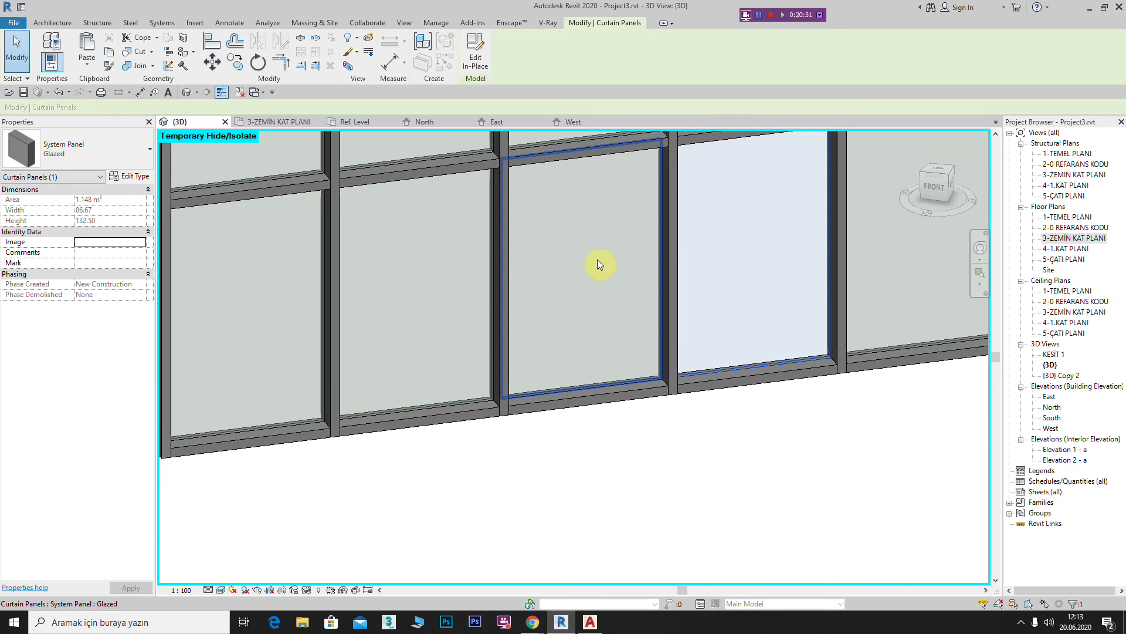
pyautogui.scroll(-3, 645, 293)
pyautogui.scroll(-2, 734, 352)
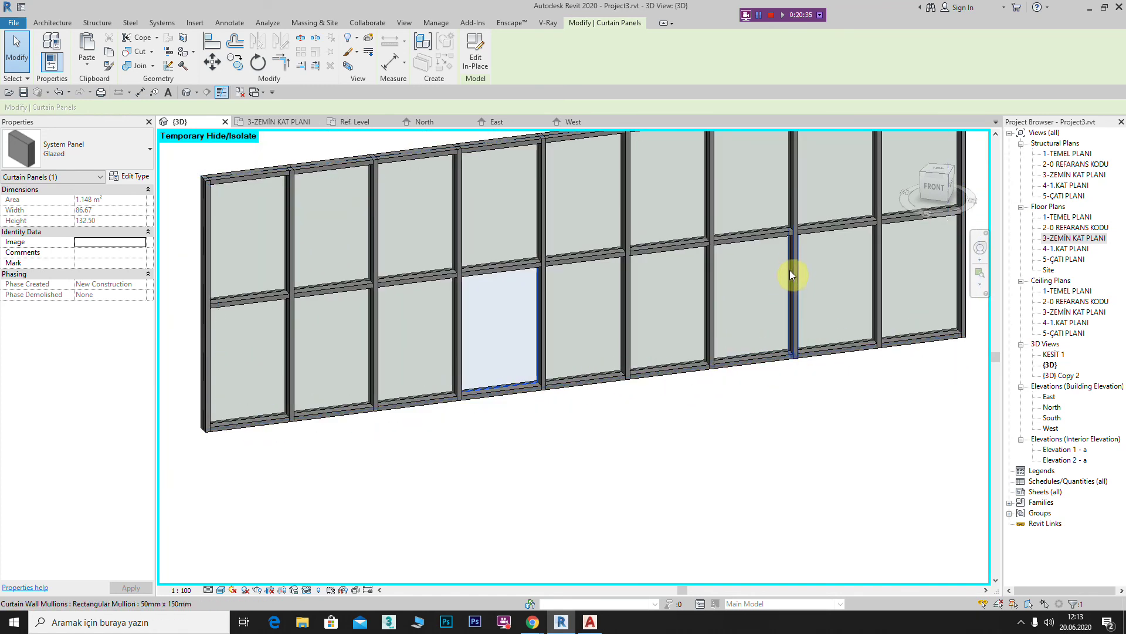
pyautogui.scroll(2, 789, 272)
pyautogui.scroll(2, 789, 271)
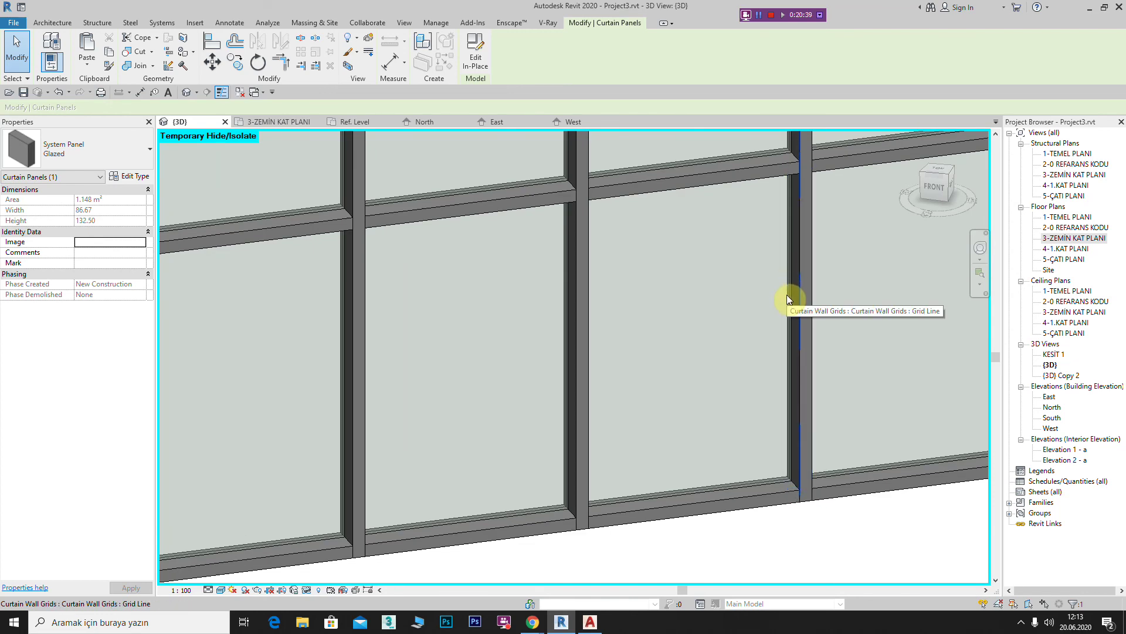
pyautogui.press('Tab')
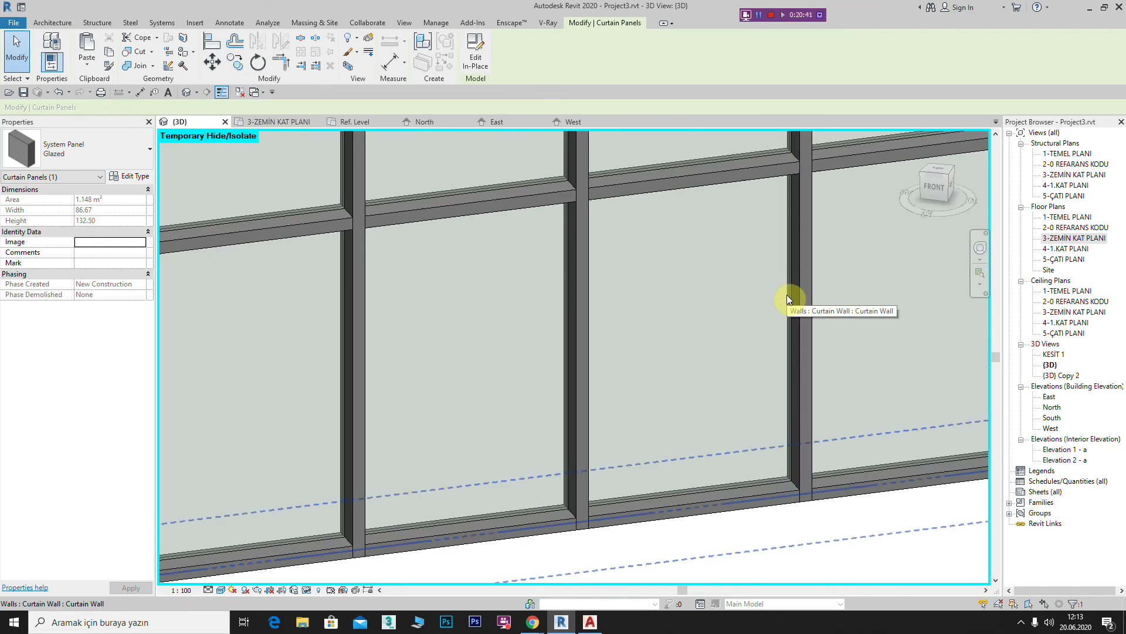
pyautogui.press('Tab')
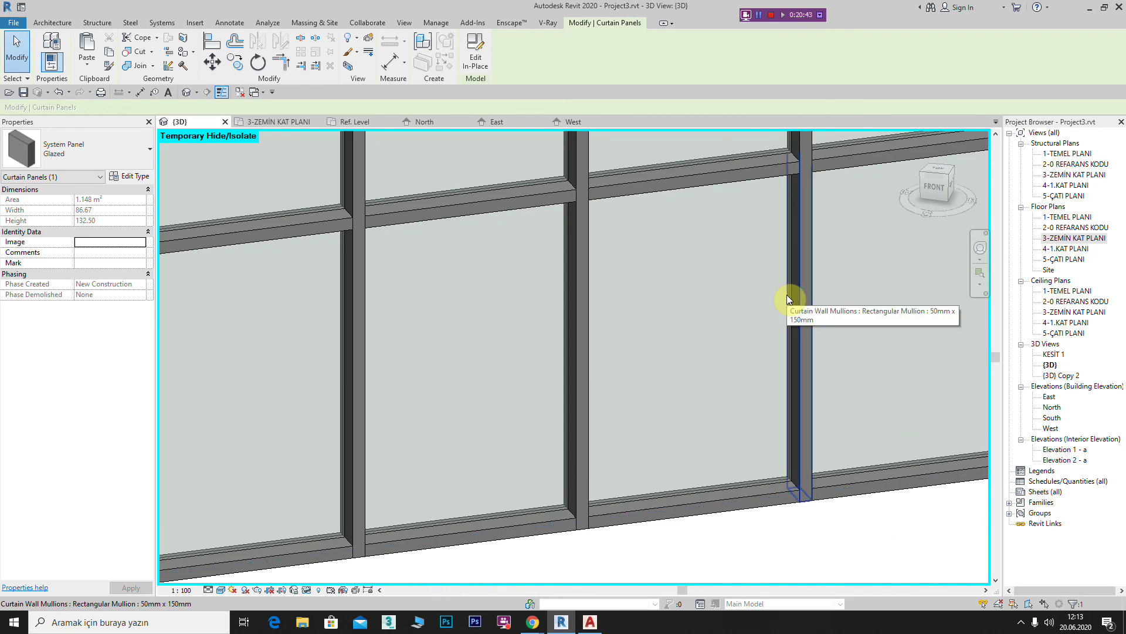
pyautogui.press('Tab')
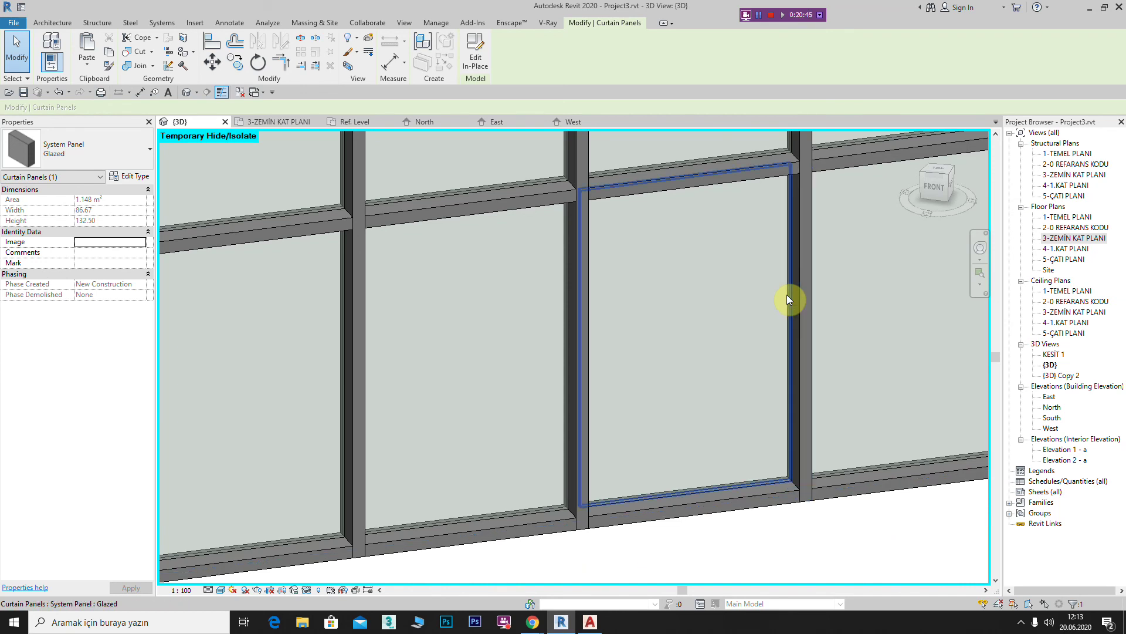
pyautogui.click(787, 295)
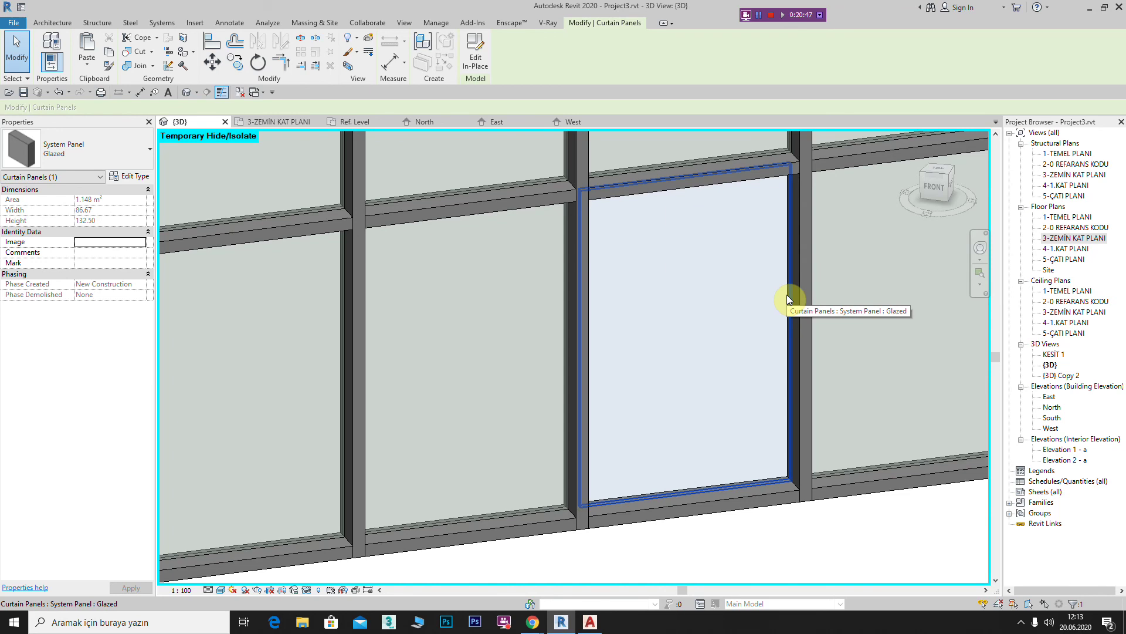
pyautogui.scroll(-3, 692, 206)
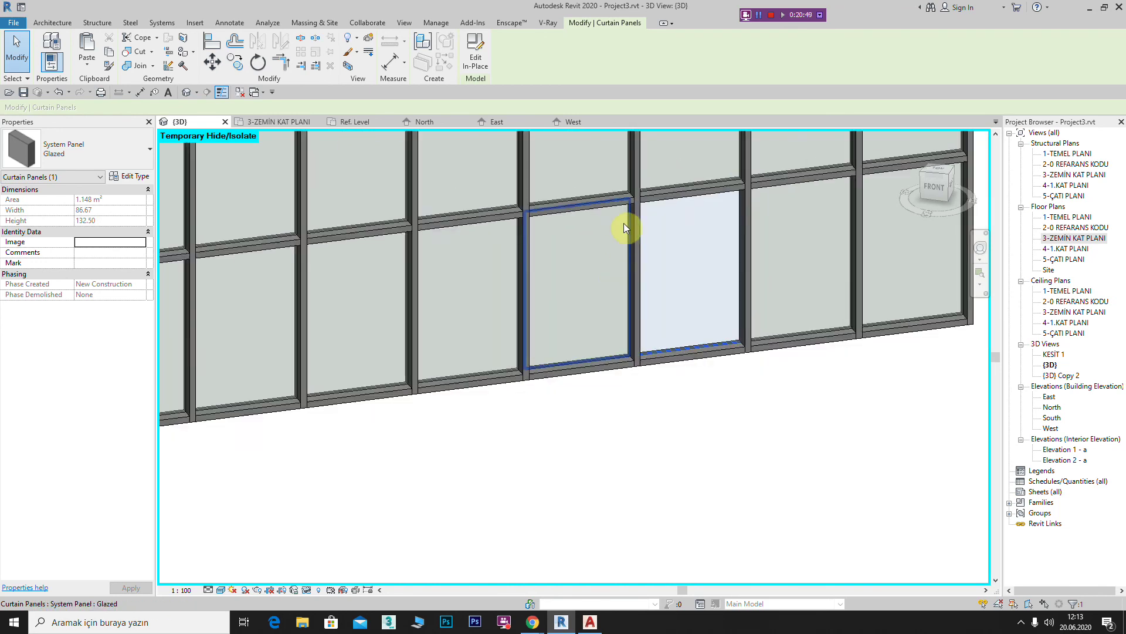
pyautogui.scroll(-4, 626, 227)
pyautogui.click(309, 200)
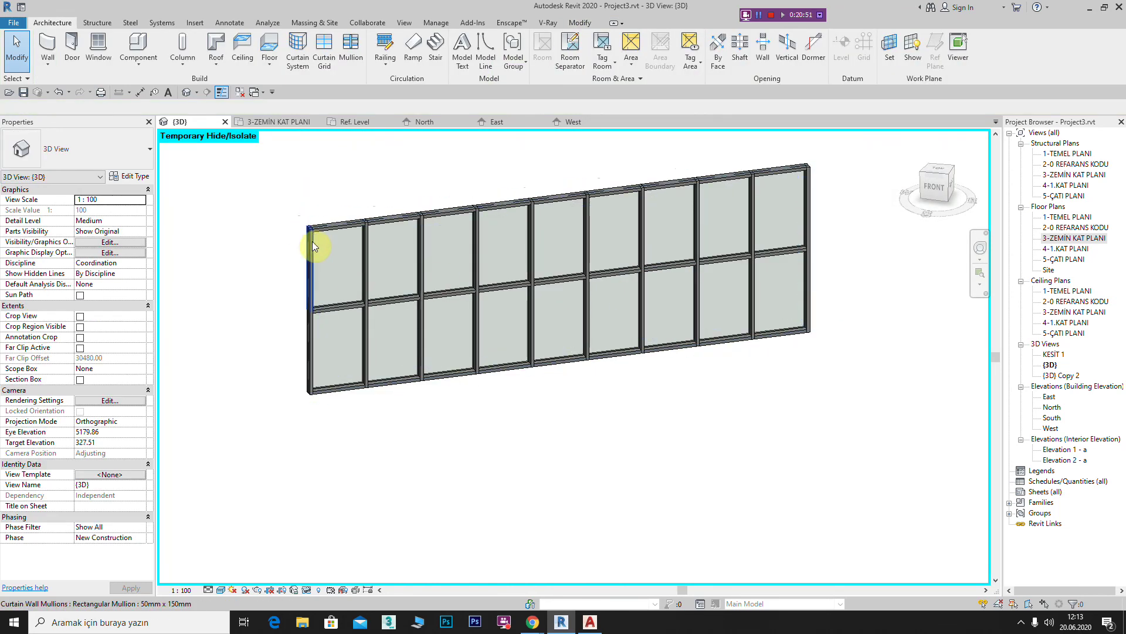
# - Select a horizontal mullion and the curtain grid line behind it to inspect them
pyautogui.scroll(3, 414, 287)
pyautogui.scroll(1, 399, 296)
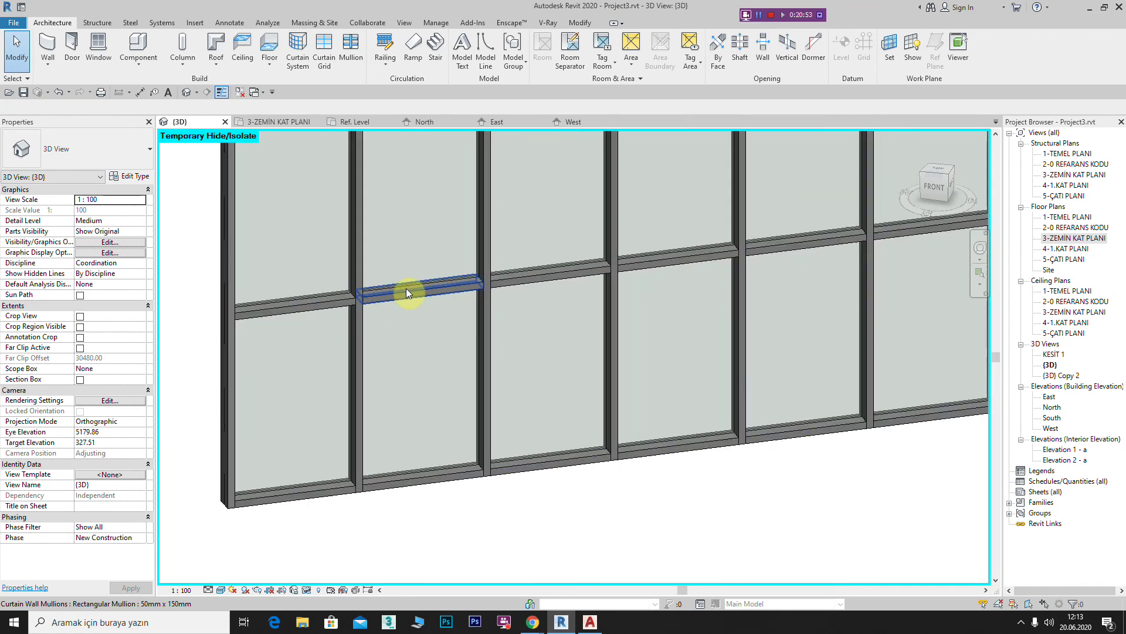
pyautogui.click(409, 291)
pyautogui.keyDown('shift'); pyautogui.moveTo(409, 292); pyautogui.dragTo(396, 284, button='middle'); pyautogui.keyUp('shift')
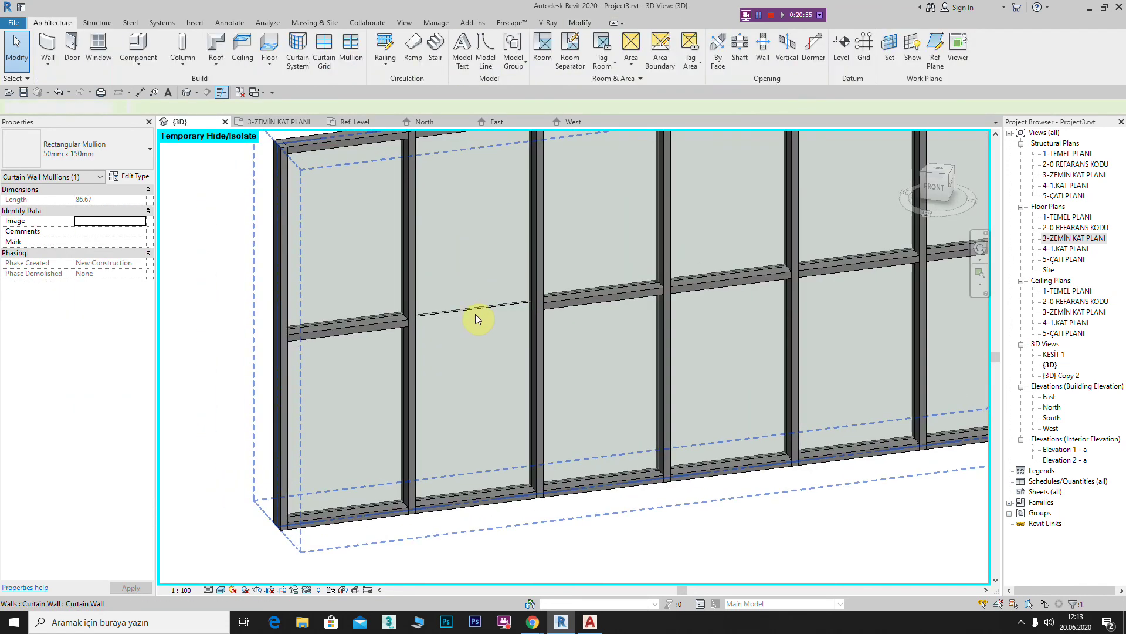
pyautogui.click(462, 312)
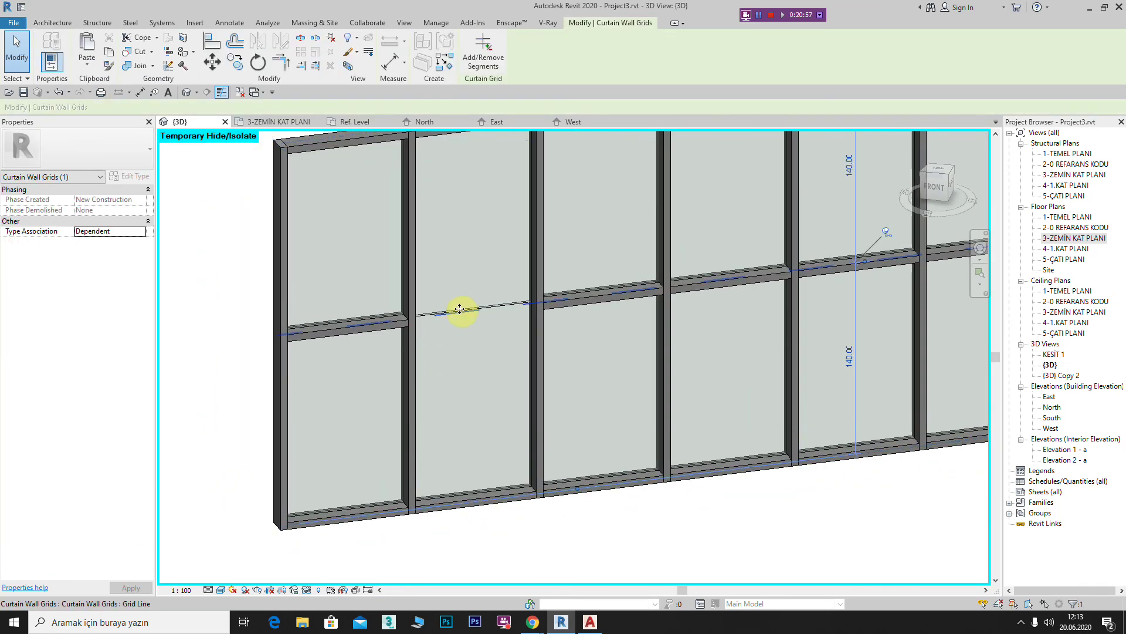
# - Reframe the view and select the entire curtain wall, 830 long and 280 high
pyautogui.keyDown('shift'); pyautogui.moveTo(462, 305); pyautogui.dragTo(462, 203, button='middle'); pyautogui.keyUp('shift')
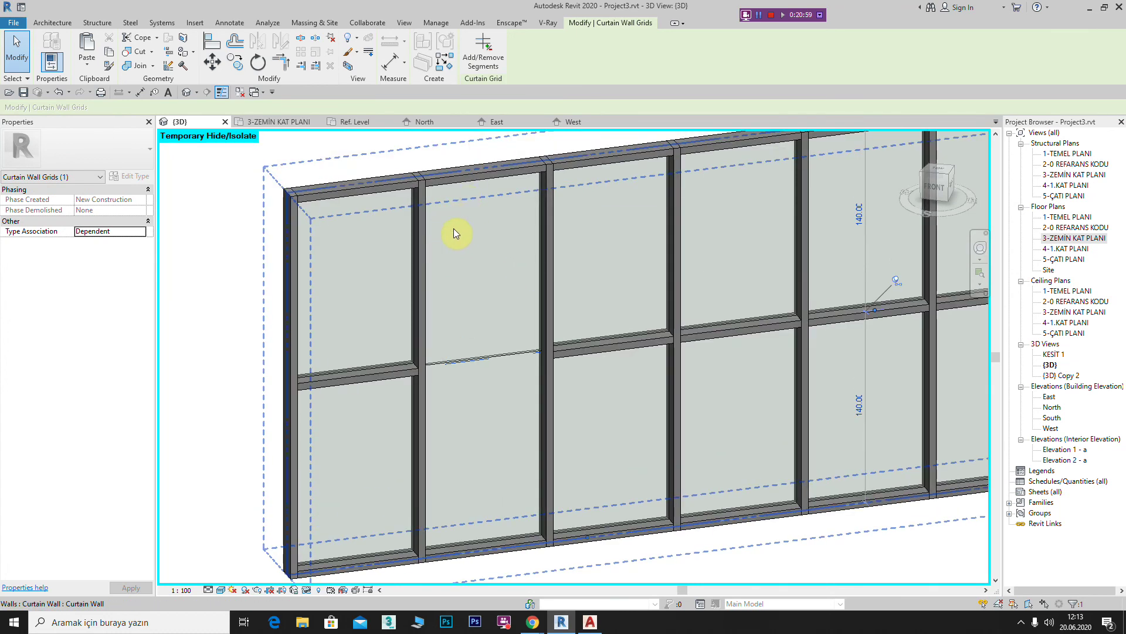
pyautogui.scroll(-4, 466, 244)
pyautogui.click(357, 186)
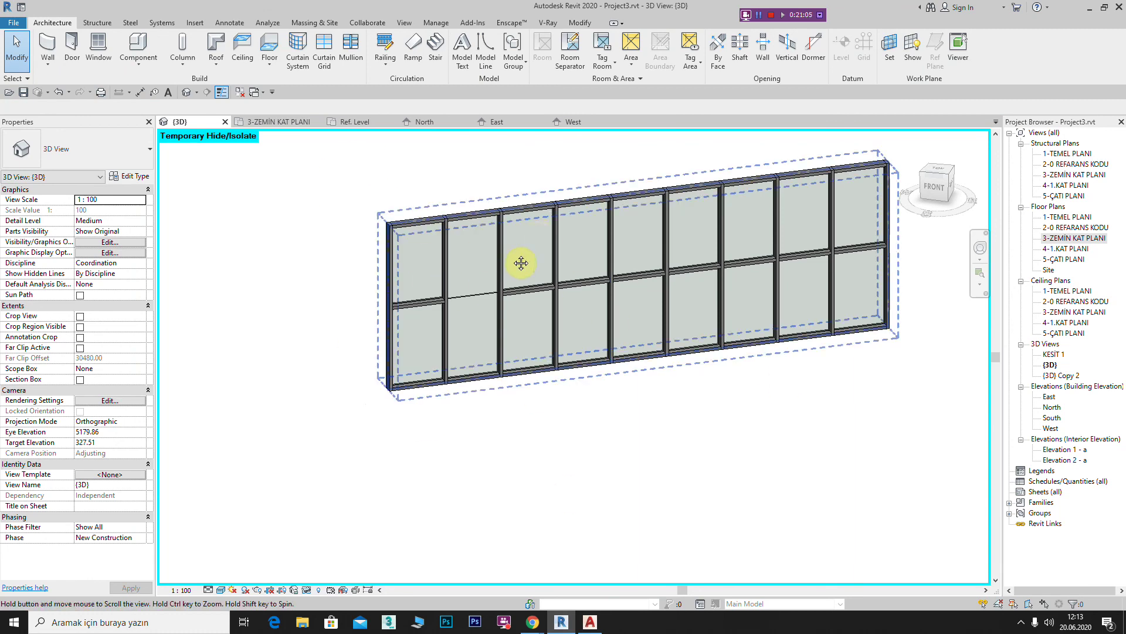
pyautogui.moveTo(521, 264); pyautogui.dragTo(412, 196, button='middle')
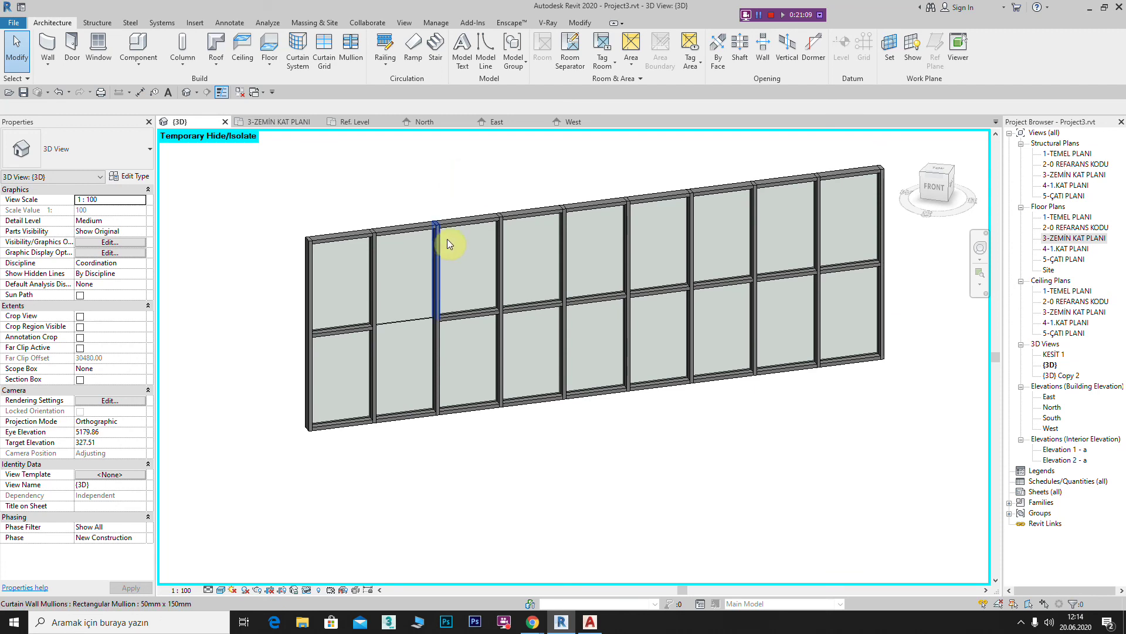
pyautogui.click(417, 241)
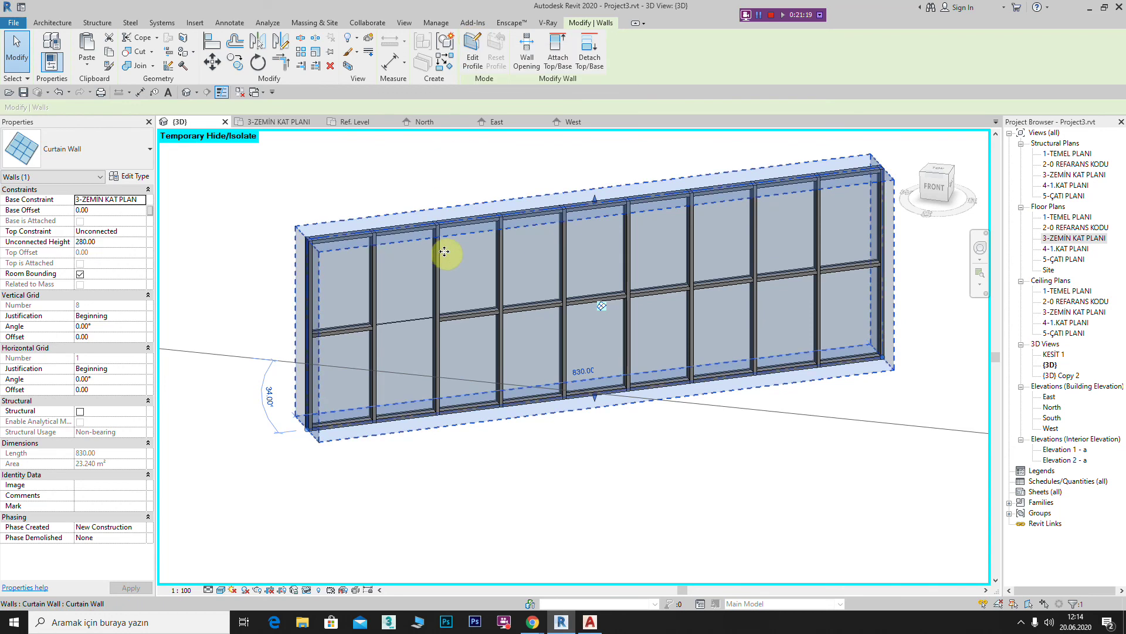
# - Enter Edit Profile on the curtain wall and switch the view to Hidden Line
pyautogui.click(474, 51)
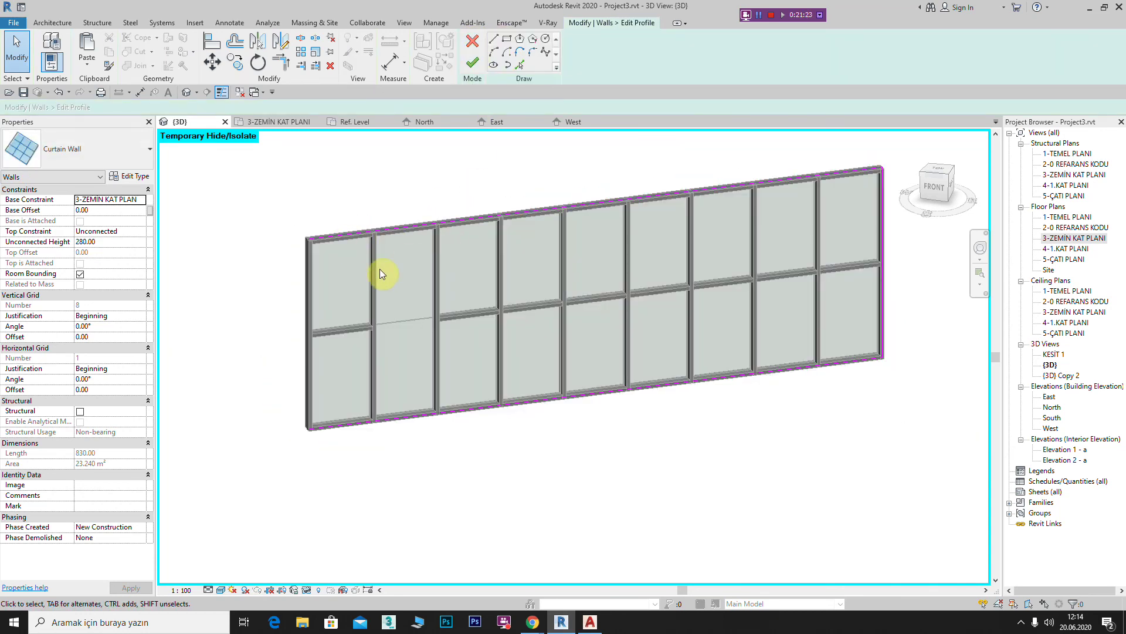
pyautogui.click(221, 590)
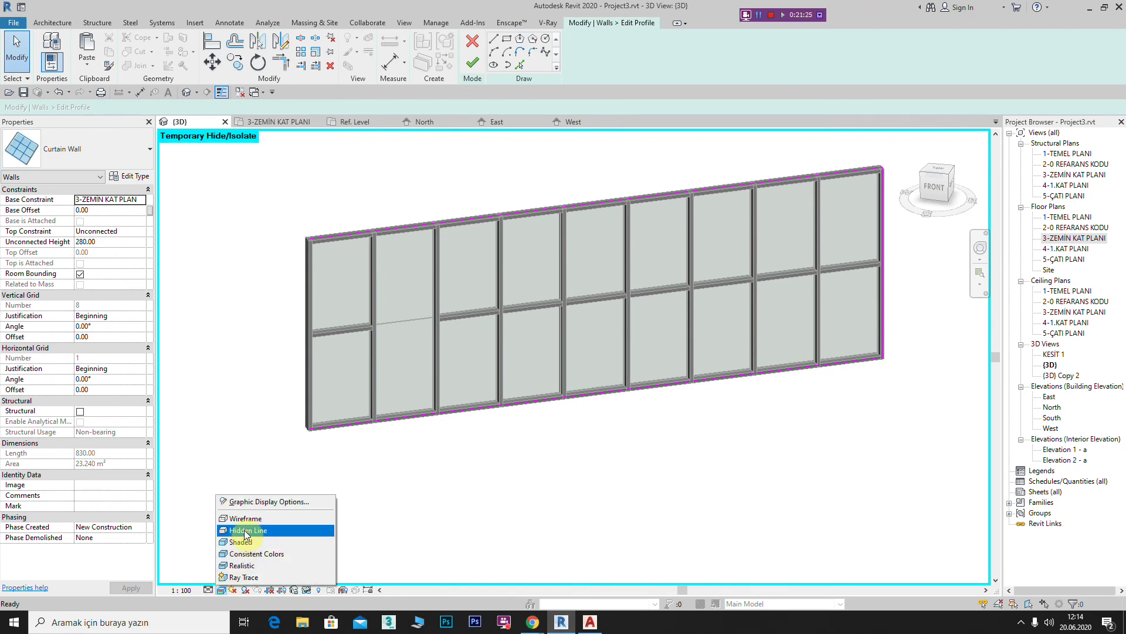
pyautogui.click(240, 530)
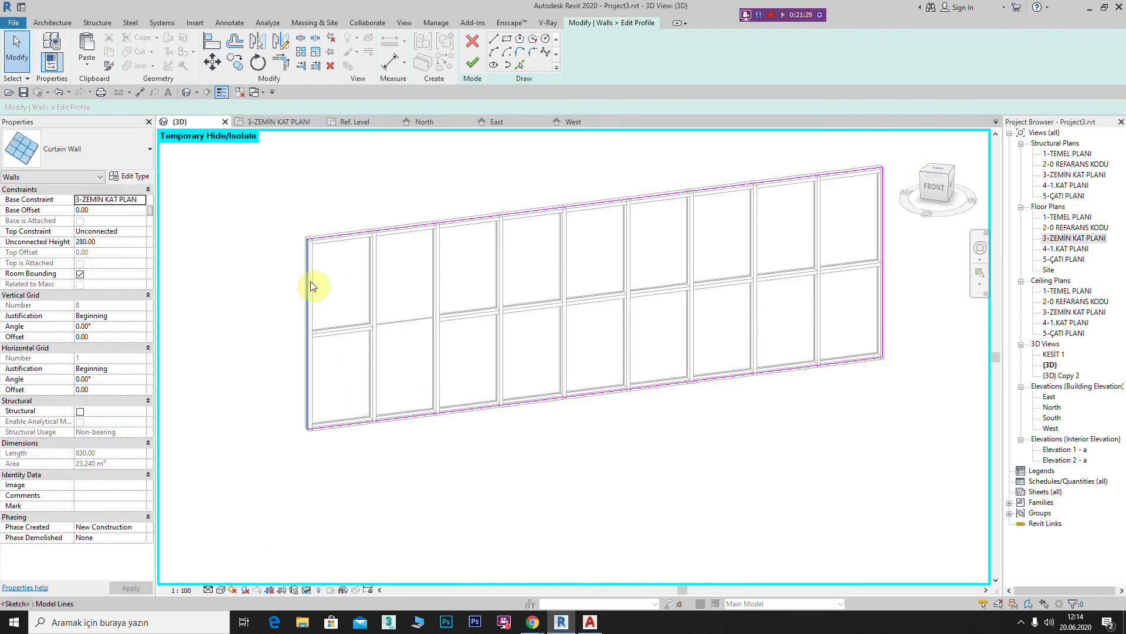
# - Replace the profile's straight top edge with an arc of about 472 radius and finish
pyautogui.moveTo(478, 225); pyautogui.dragTo(473, 307, button='middle')
pyautogui.click(489, 295)
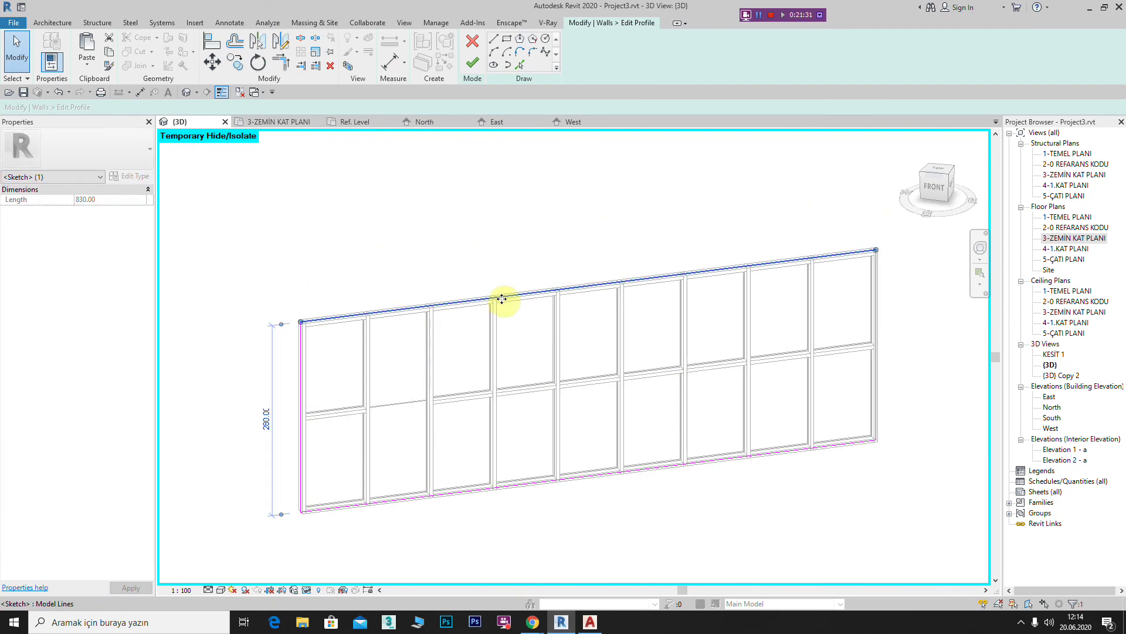
pyautogui.press('Escape')
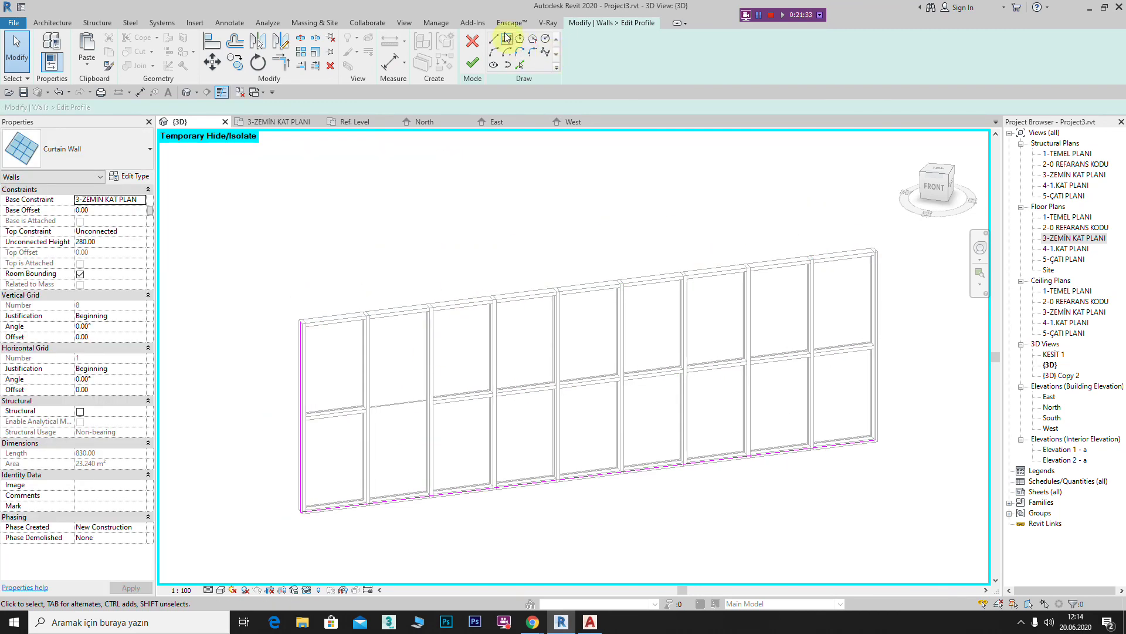
pyautogui.click(495, 53)
pyautogui.click(300, 321)
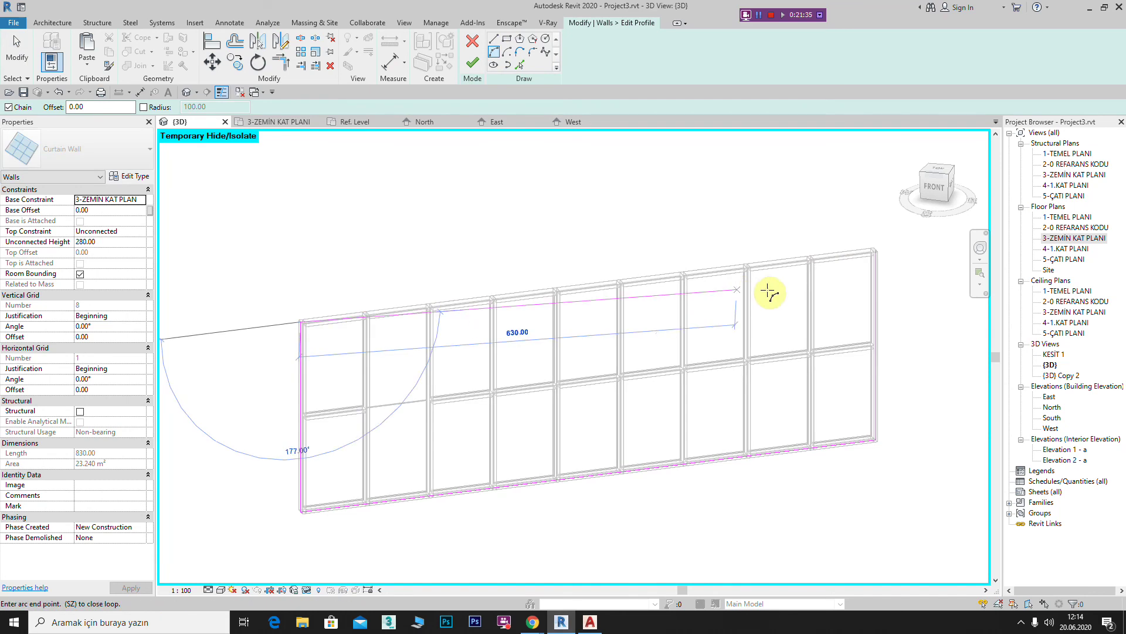
pyautogui.click(867, 253)
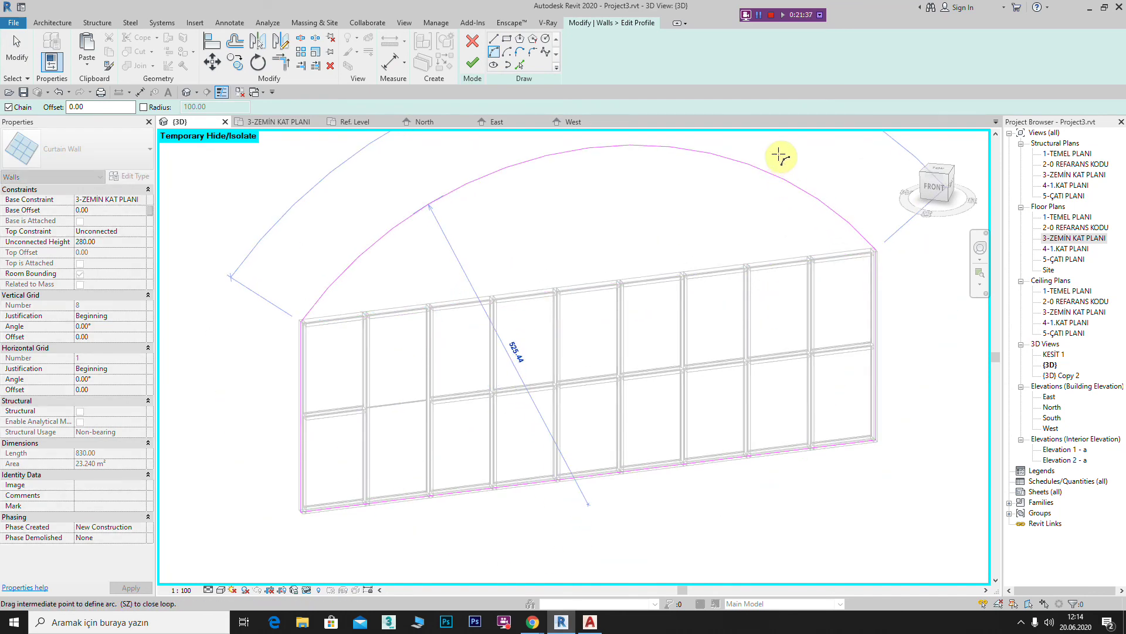
pyautogui.click(862, 227)
pyautogui.scroll(-1, 761, 272)
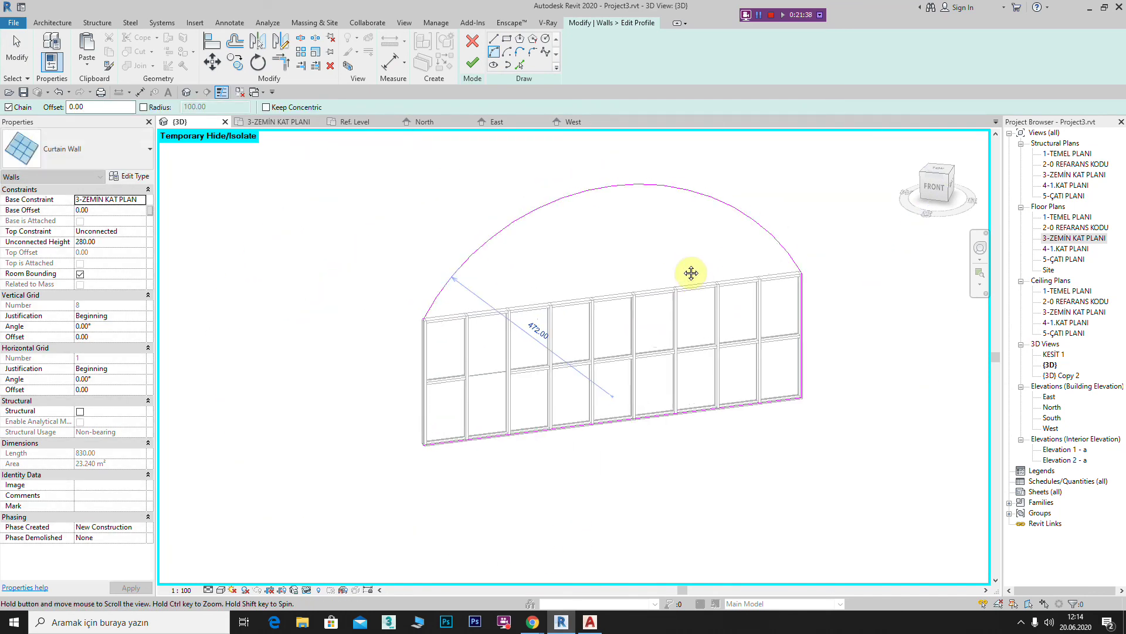
pyautogui.click(474, 65)
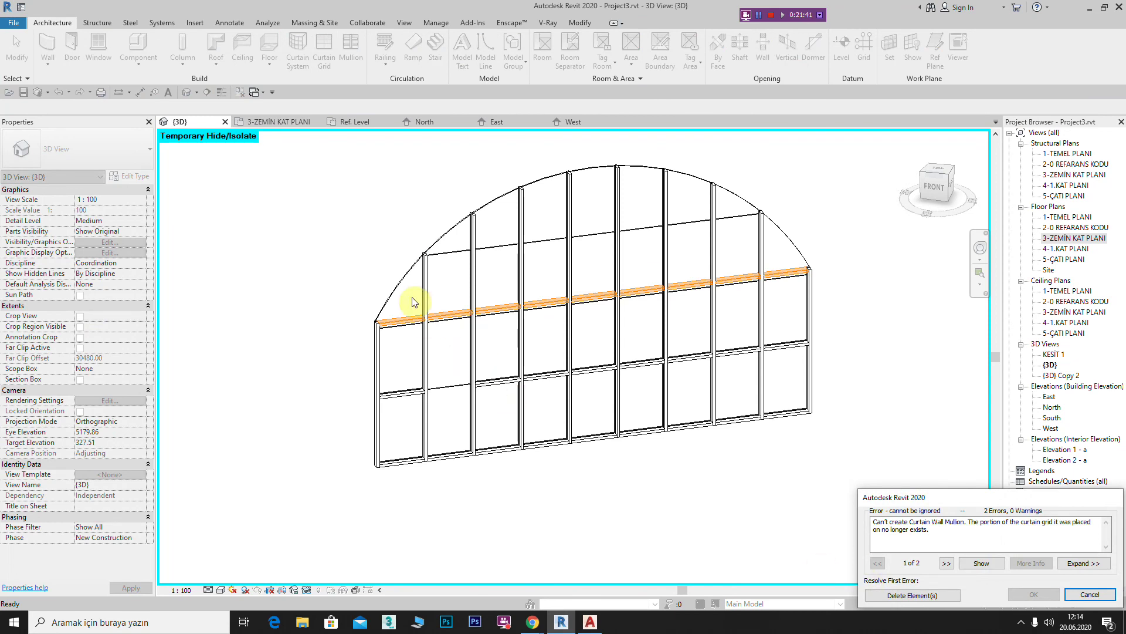
# - Delete the mullion that can't be created and deselect the wall
pyautogui.click(907, 600)
pyautogui.click(649, 264)
pyautogui.click(251, 153)
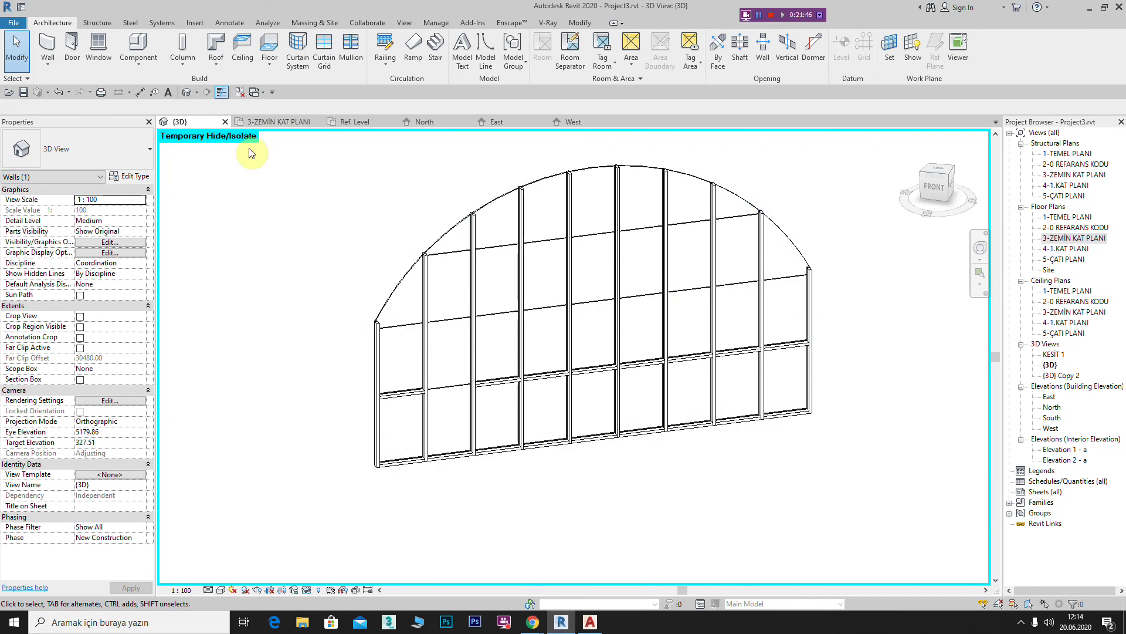
# - Add mullions on all grid lines, including the arched top edge, then select the arched mullion
pyautogui.click(344, 43)
pyautogui.click(528, 53)
pyautogui.click(525, 182)
pyautogui.moveTo(612, 214)
pyautogui.mouseDown(button='middle')
pyautogui.moveTo(578, 239)
pyautogui.moveTo(538, 241)
pyautogui.moveTo(538, 254)
pyautogui.moveTo(583, 354)
pyautogui.moveTo(699, 417)
pyautogui.mouseUp(button='middle')
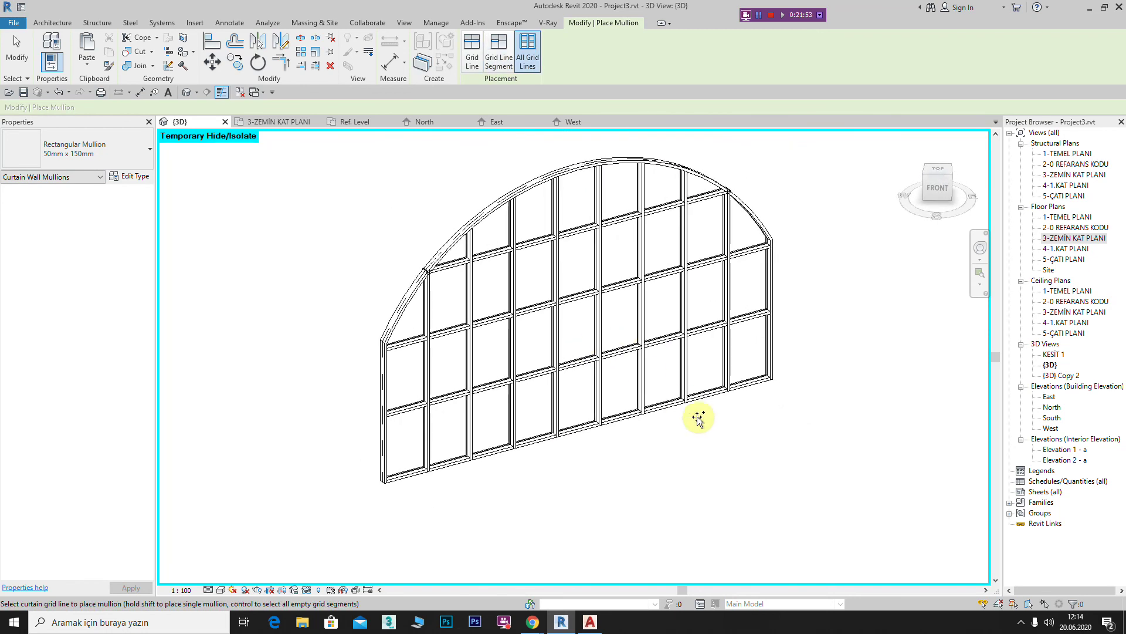
pyautogui.press('Escape')
pyautogui.click(487, 209)
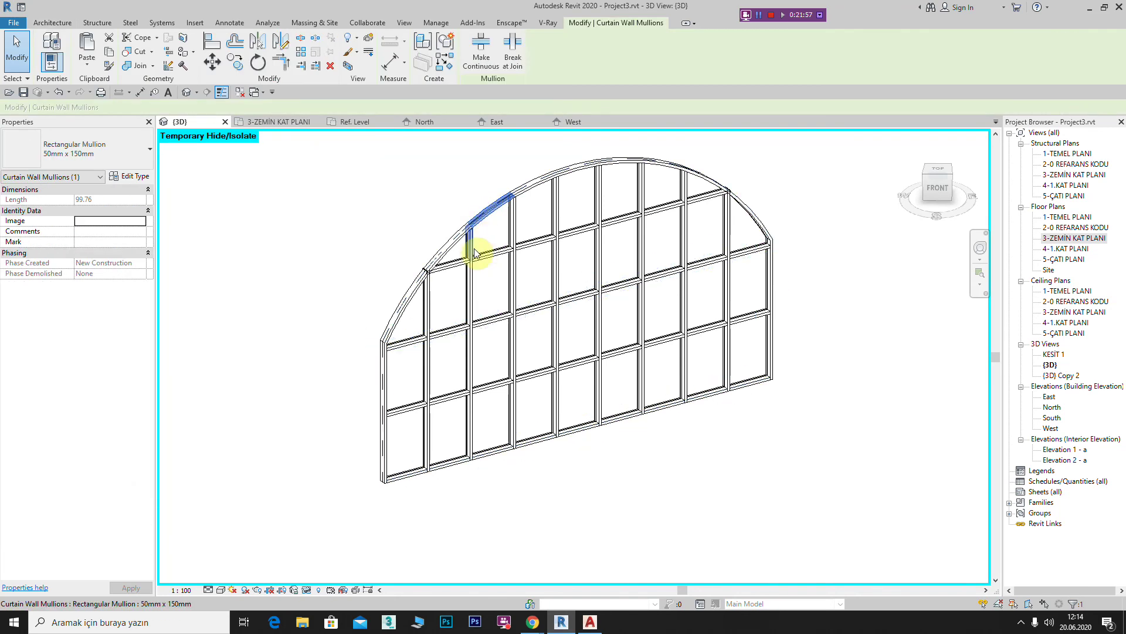
# - Edit the wall profile, replacing the arched top with straight lines forming a sloped top
pyautogui.click(406, 326)
pyautogui.click(472, 58)
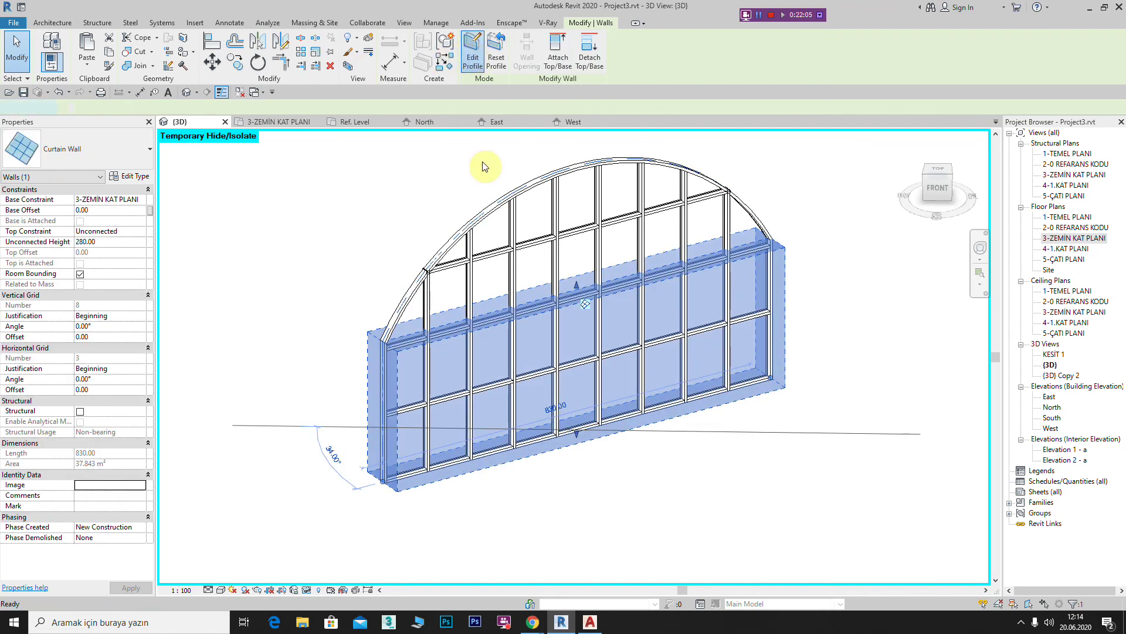
pyautogui.click(673, 167)
pyautogui.press('Delete')
pyautogui.click(501, 39)
pyautogui.click(382, 341)
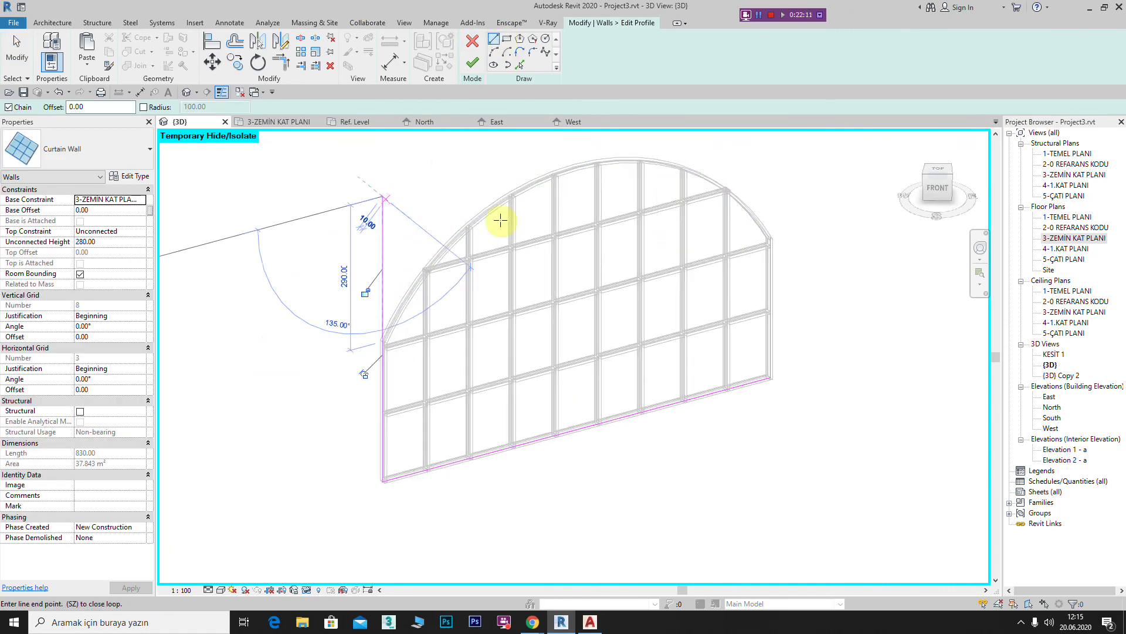
pyautogui.click(501, 221)
pyautogui.click(642, 189)
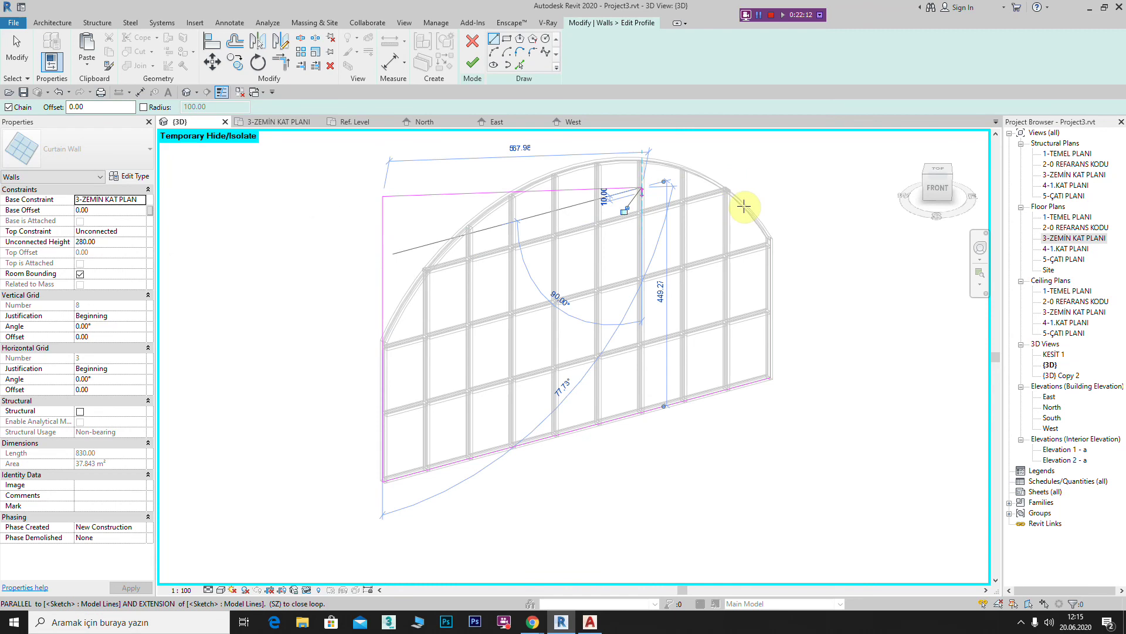
pyautogui.click(768, 237)
# - Add a circular opening of radius 129.64 and finish the profile, deleting unplaceable mullions
pyautogui.click(546, 39)
pyautogui.click(554, 304)
pyautogui.click(512, 270)
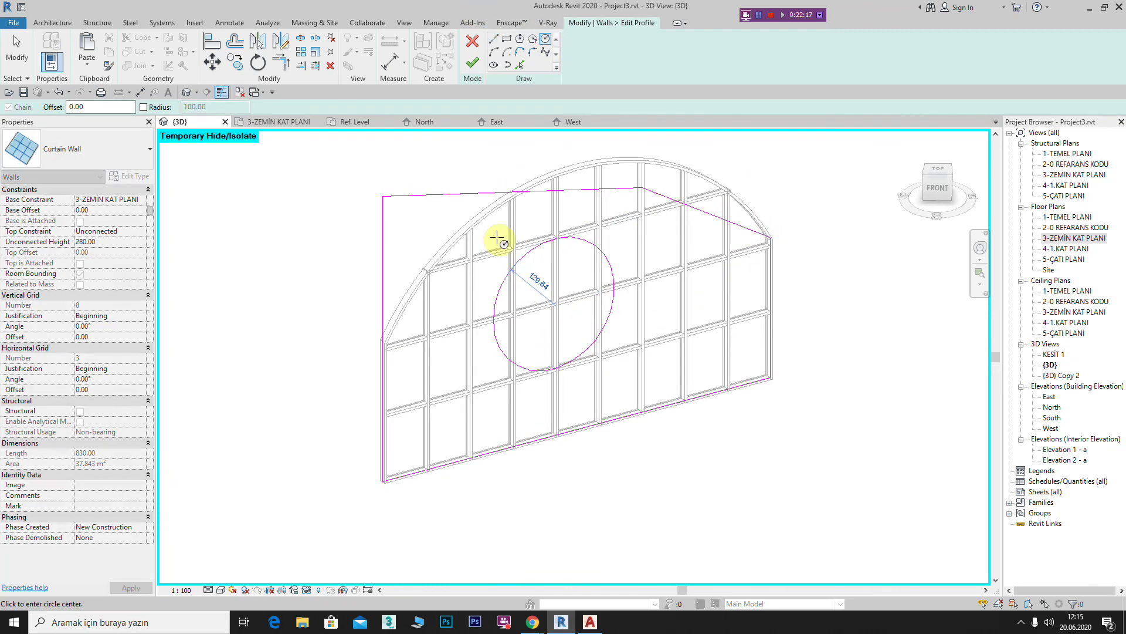
pyautogui.click(473, 63)
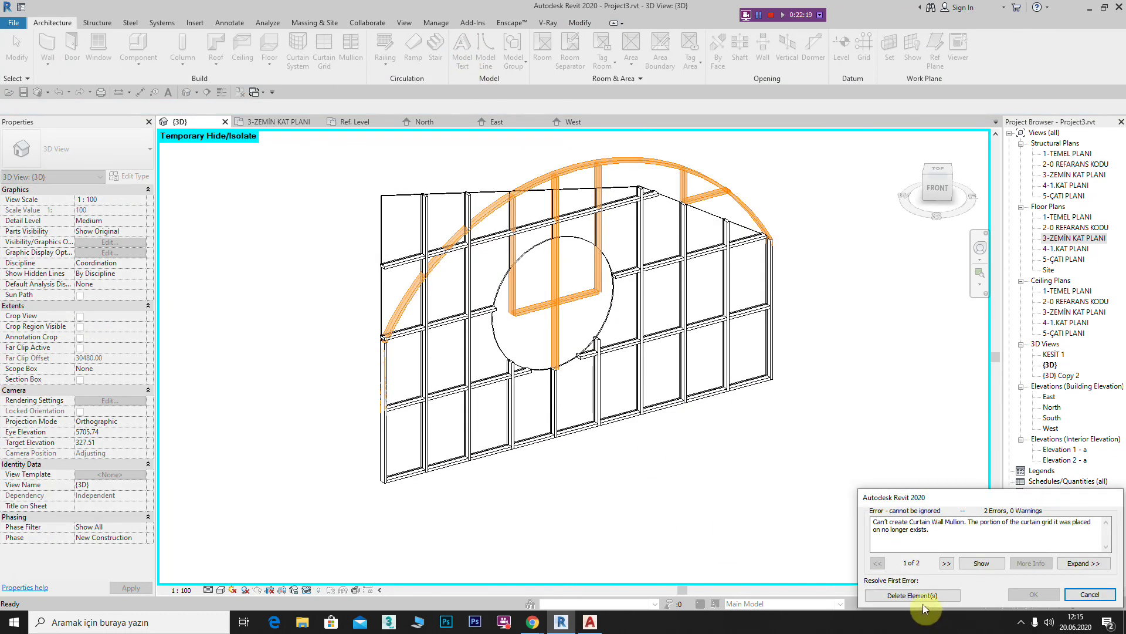
pyautogui.click(920, 597)
# - Select the curtain wall and switch the visual style to Realistic
pyautogui.click(440, 389)
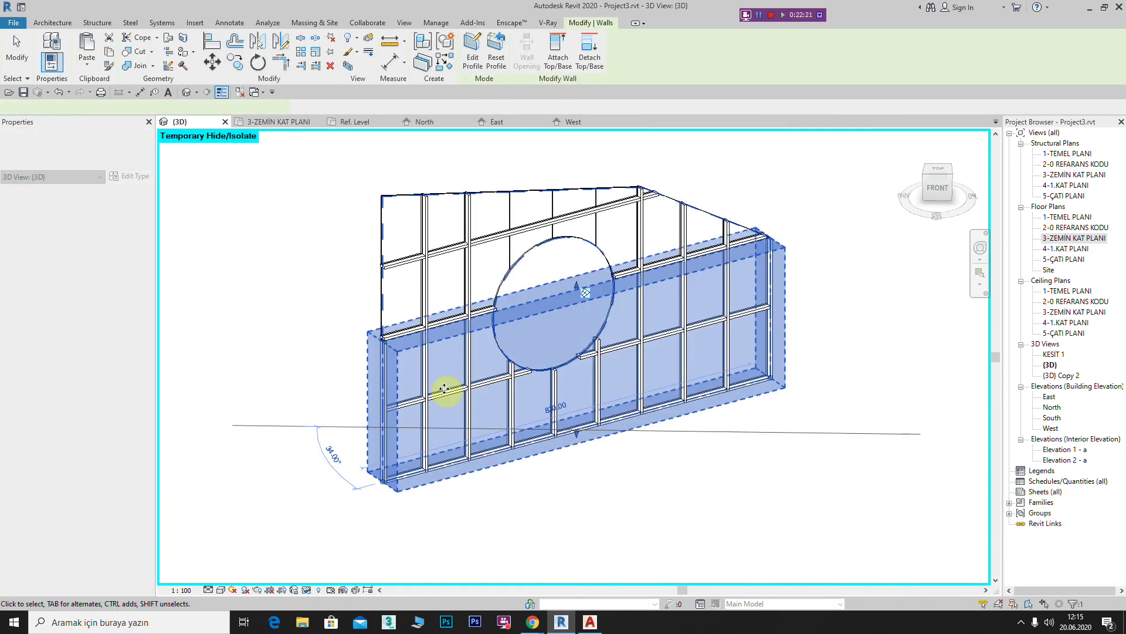
pyautogui.click(223, 589)
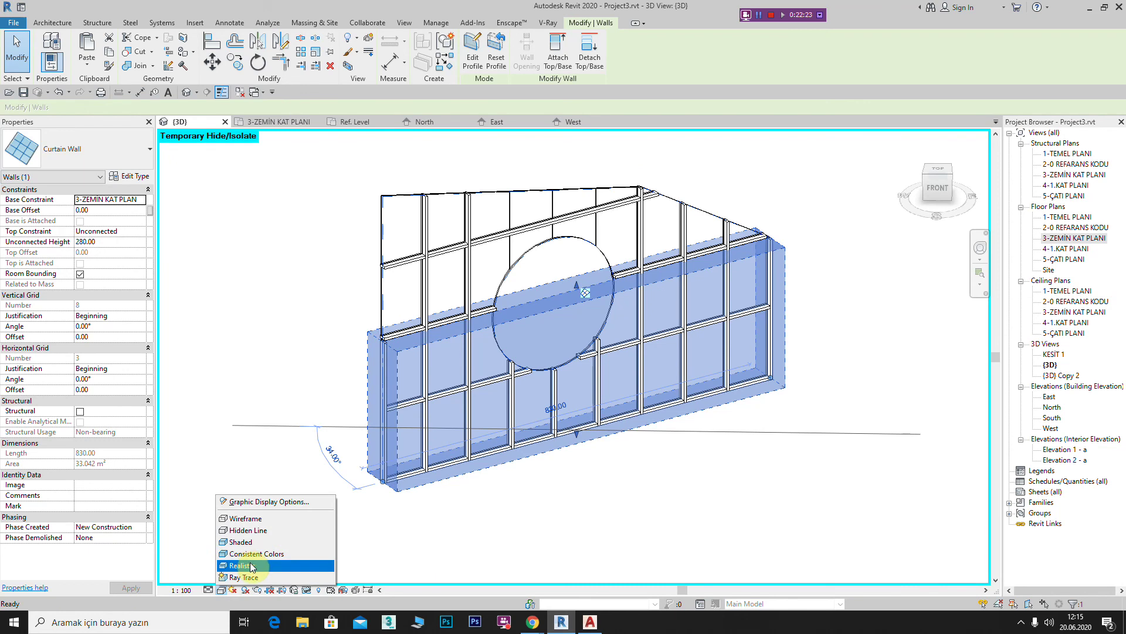
pyautogui.click(253, 566)
# - Place mullions on all grid lines, the angled top edges and the circular opening's rim
pyautogui.click(641, 471)
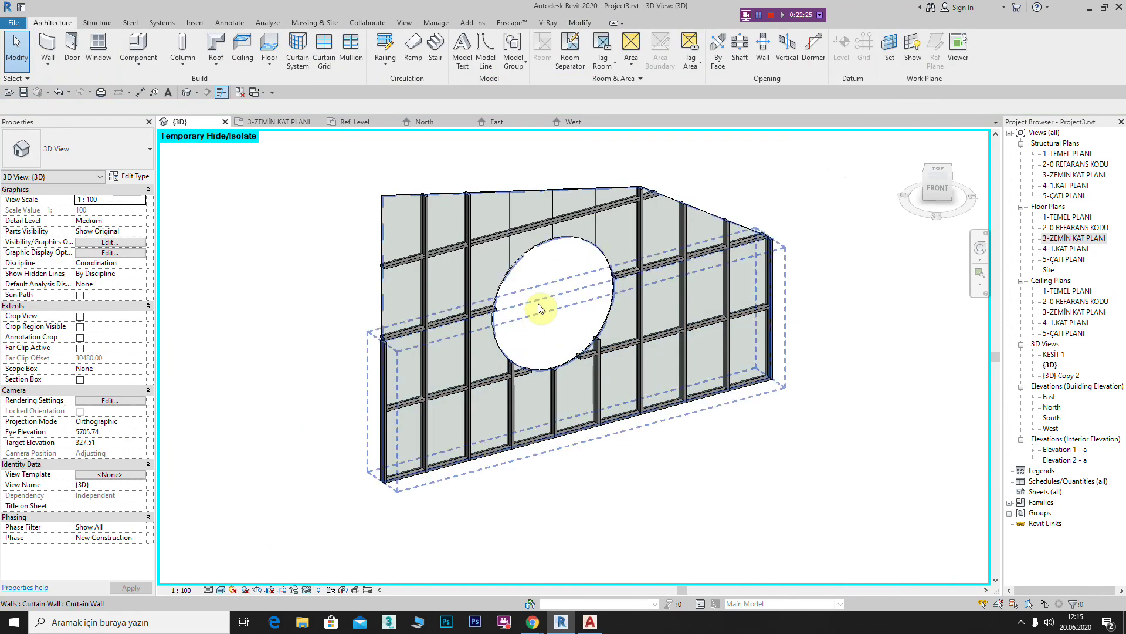
pyautogui.scroll(2, 539, 308)
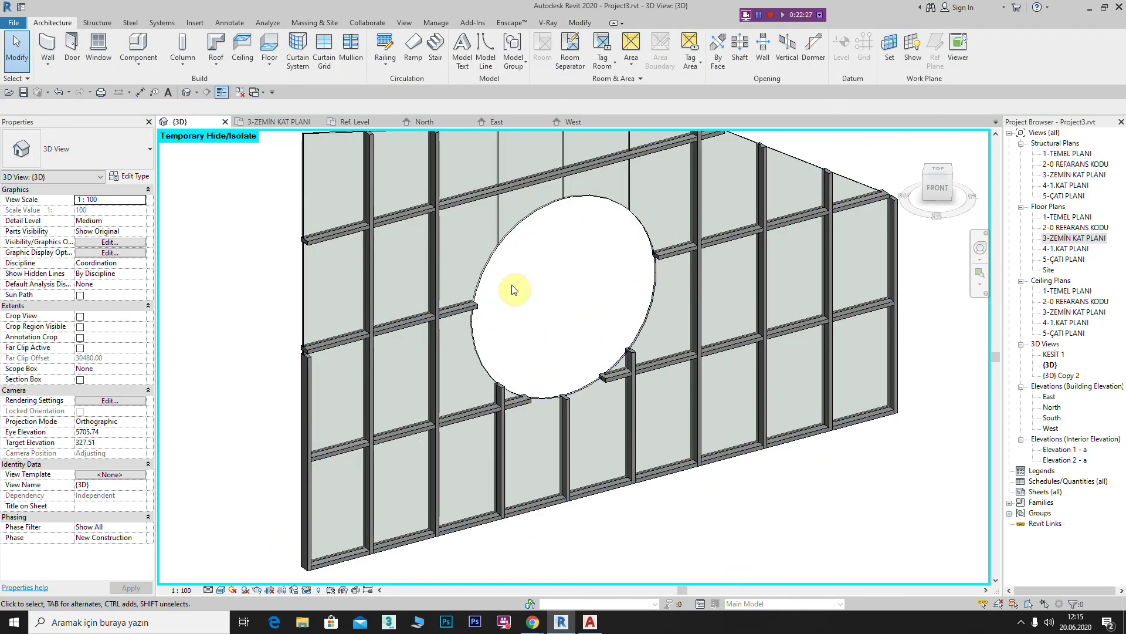
pyautogui.scroll(2, 516, 275)
pyautogui.scroll(-3, 474, 312)
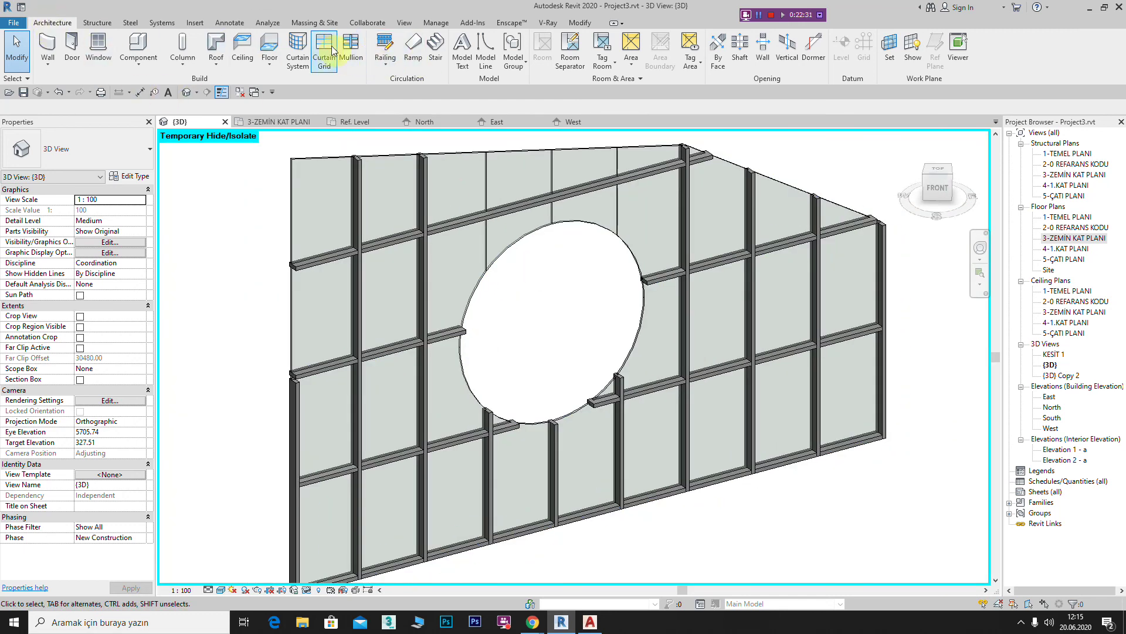
pyautogui.click(351, 50)
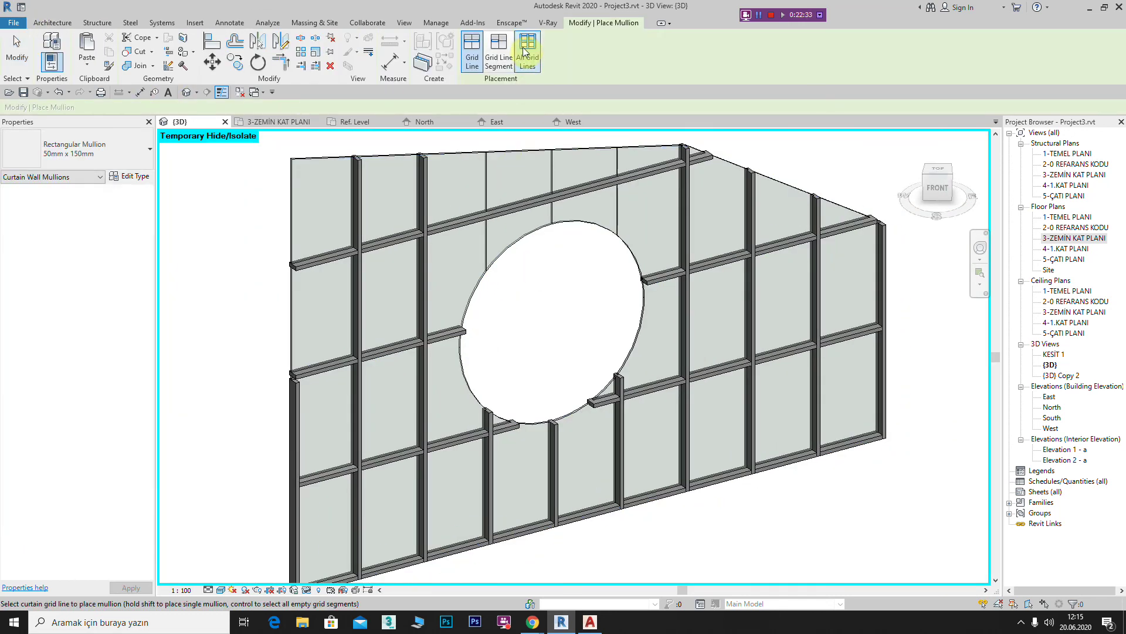
pyautogui.click(487, 167)
# - Orbit to a near-front view to inspect the framing, then cancel mullion placement
pyautogui.scroll(-1, 674, 244)
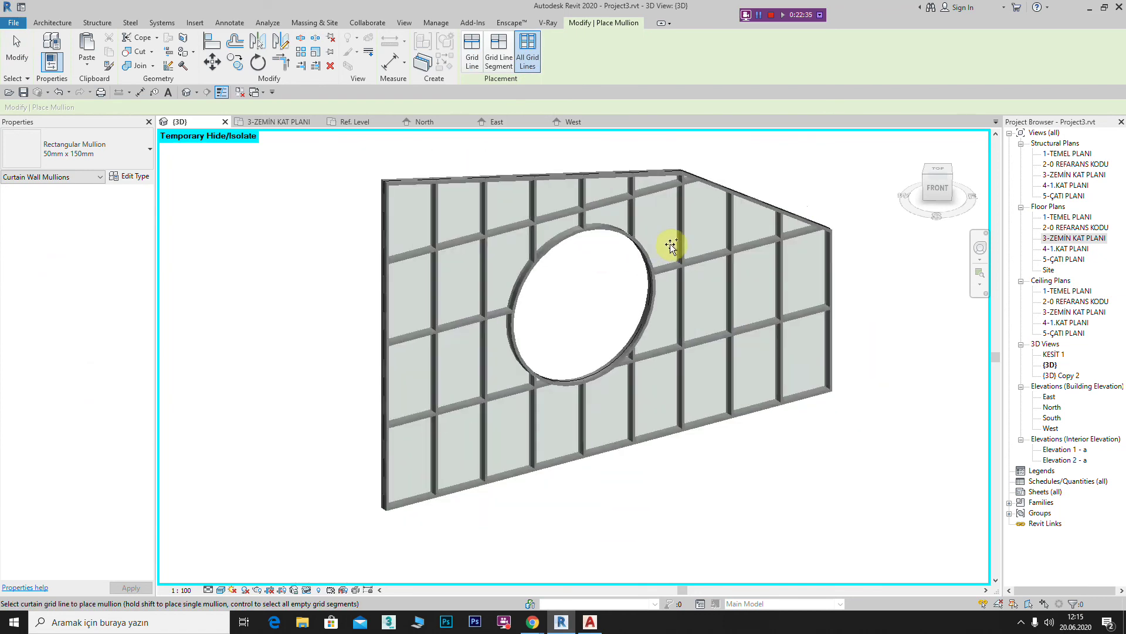
pyautogui.scroll(2, 485, 241)
pyautogui.scroll(1, 590, 290)
pyautogui.scroll(-2, 590, 289)
pyautogui.moveTo(563, 306)
pyautogui.keyDown('shift'); pyautogui.mouseDown(button='middle')
pyautogui.moveTo(565, 322)
pyautogui.moveTo(782, 314)
pyautogui.moveTo(537, 320)
pyautogui.moveTo(614, 304)
pyautogui.moveTo(546, 288)
pyautogui.mouseUp(button='middle'); pyautogui.keyUp('shift')
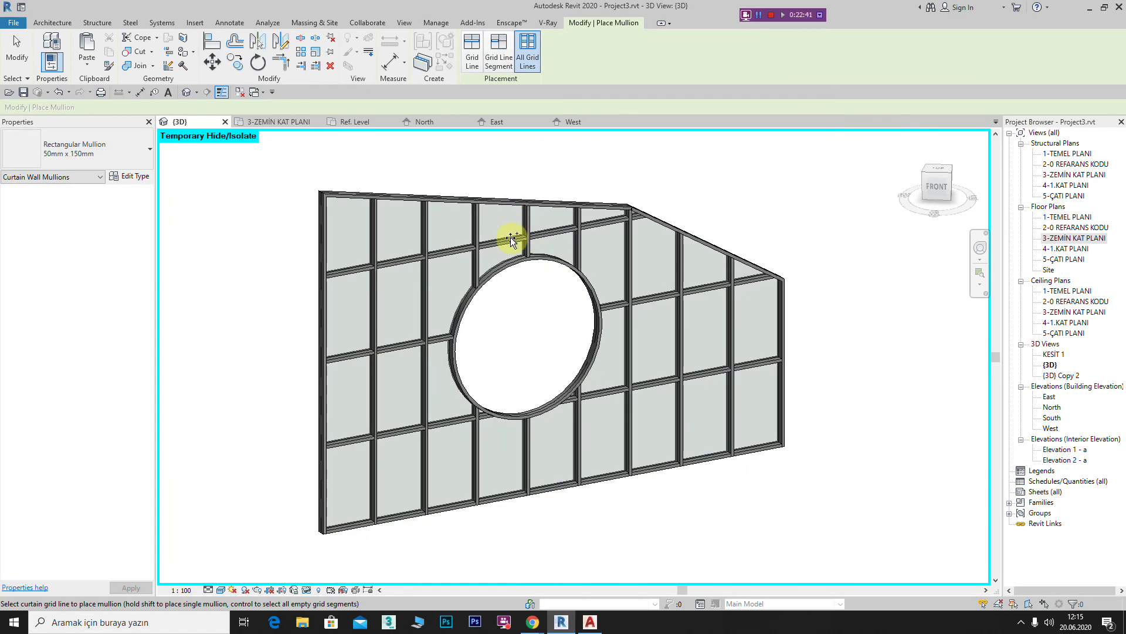
pyautogui.moveTo(511, 241); pyautogui.dragTo(497, 205, button='middle')
pyautogui.rightClick(600, 168)
pyautogui.click(650, 177)
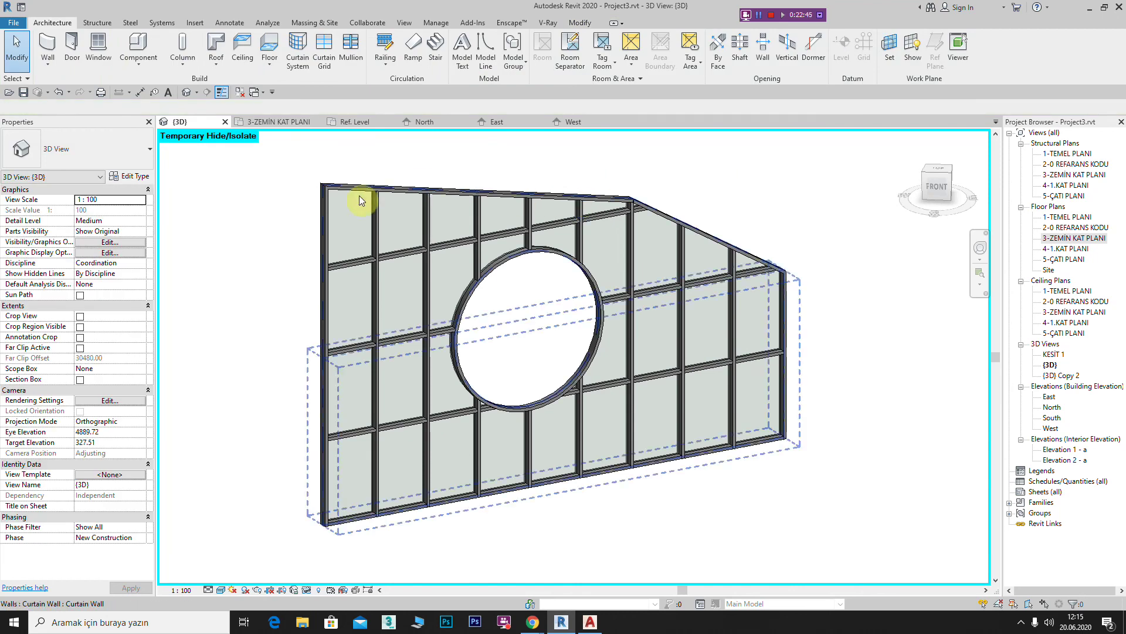
# - Reset the curtain wall to a plain 23.240 m² rectangle, deleting orphaned mullions, then reselect it
pyautogui.click(344, 364)
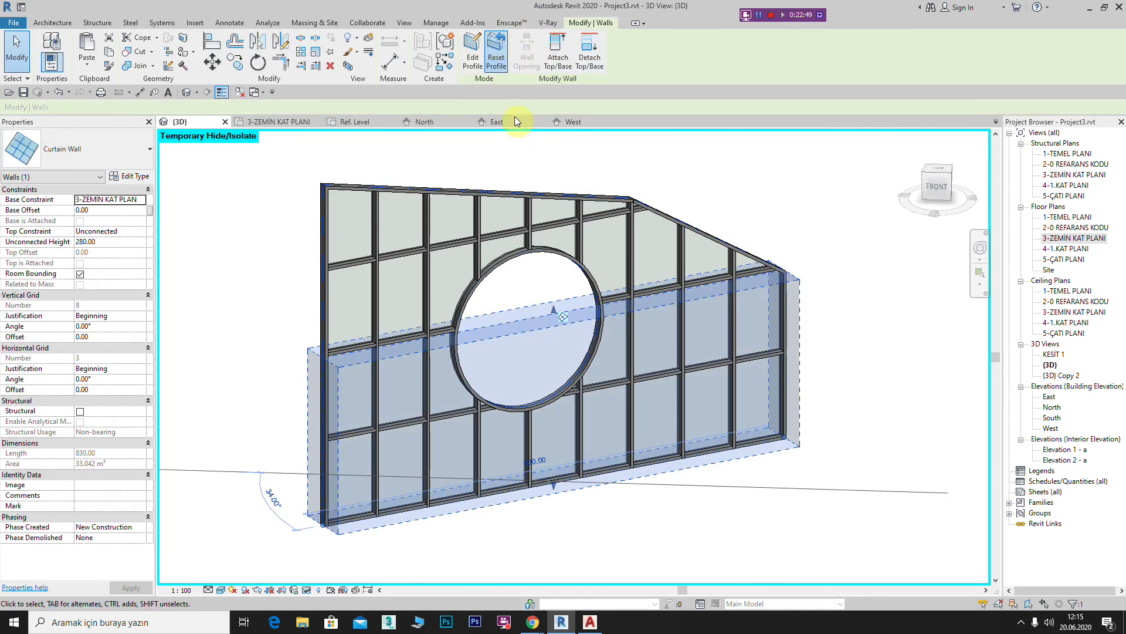
pyautogui.click(920, 595)
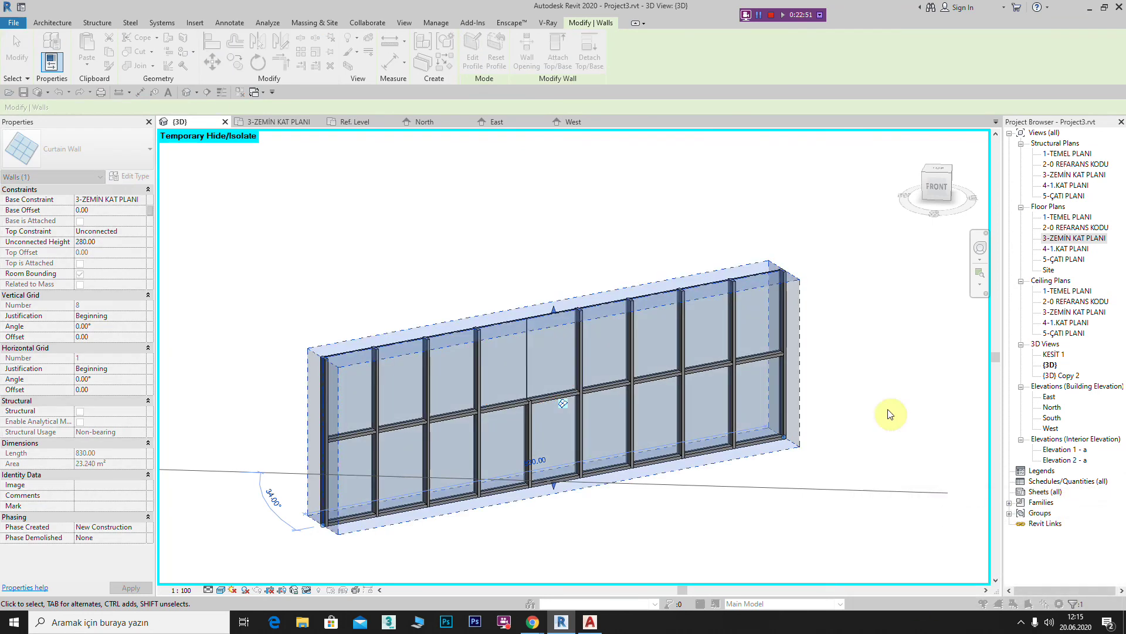
pyautogui.click(463, 242)
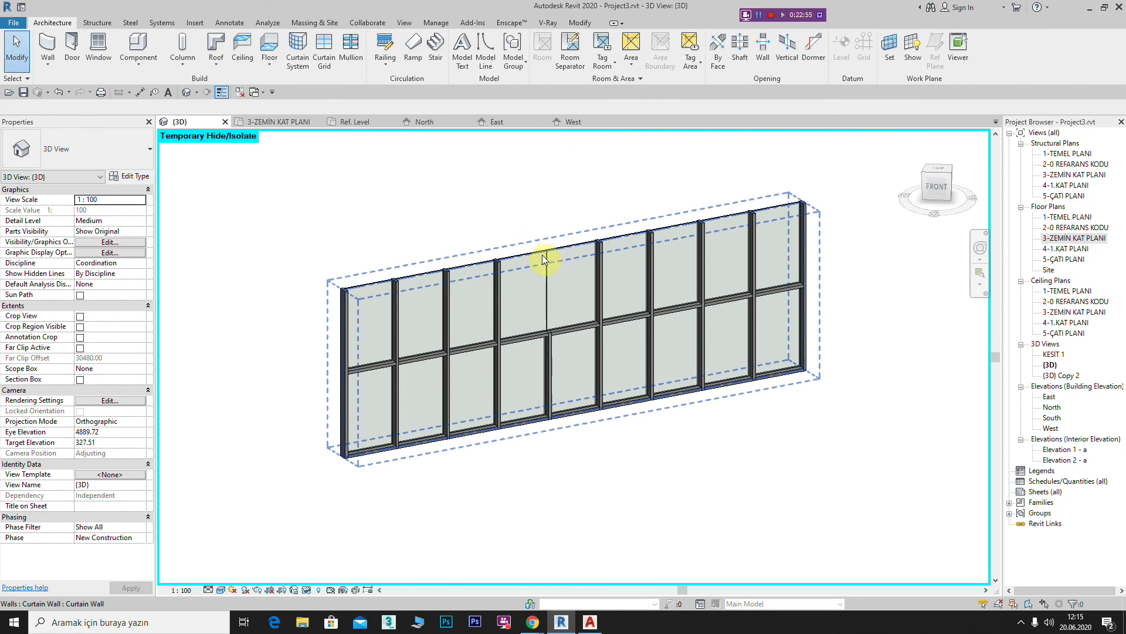
pyautogui.keyDown('shift'); pyautogui.moveTo(470, 291); pyautogui.dragTo(493, 255, button='middle'); pyautogui.keyUp('shift')
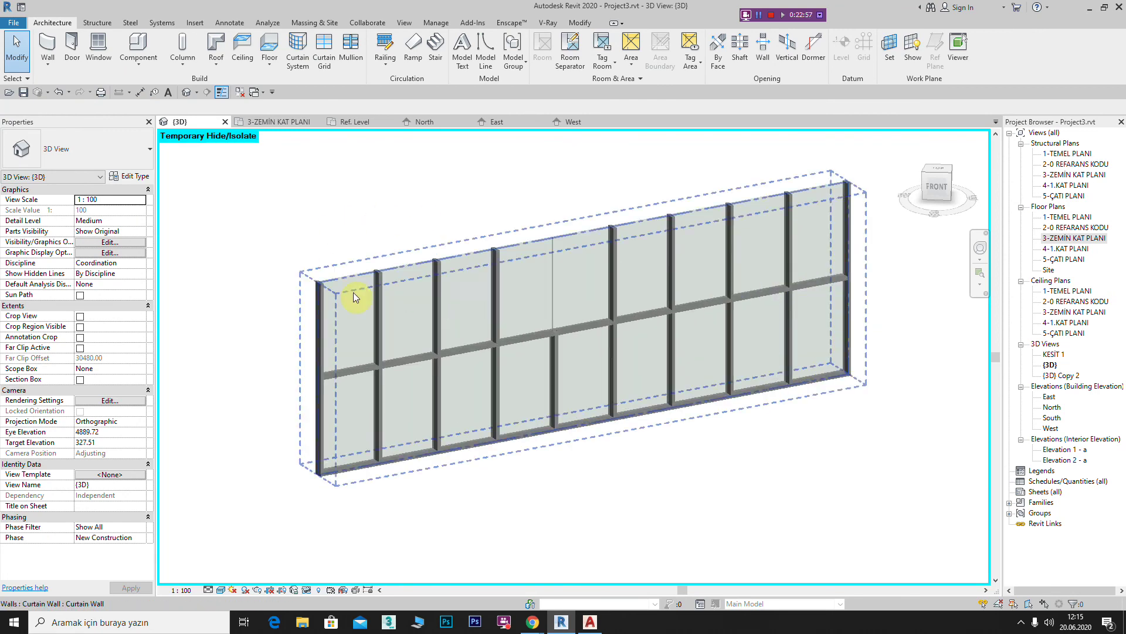
pyautogui.click(492, 255)
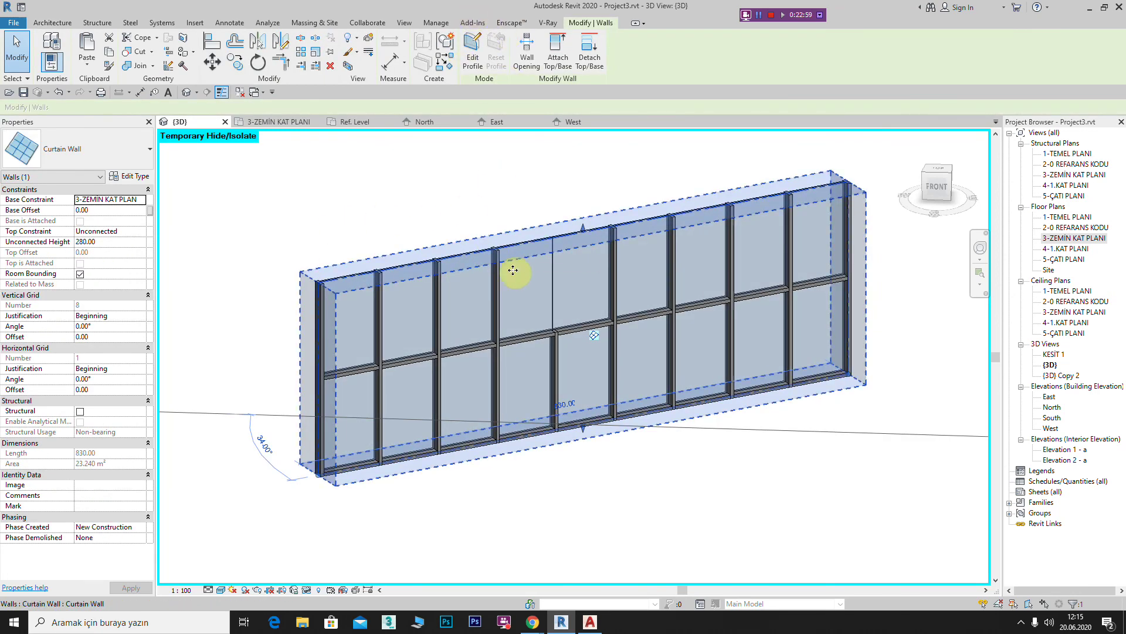
pyautogui.scroll(-2, 516, 265)
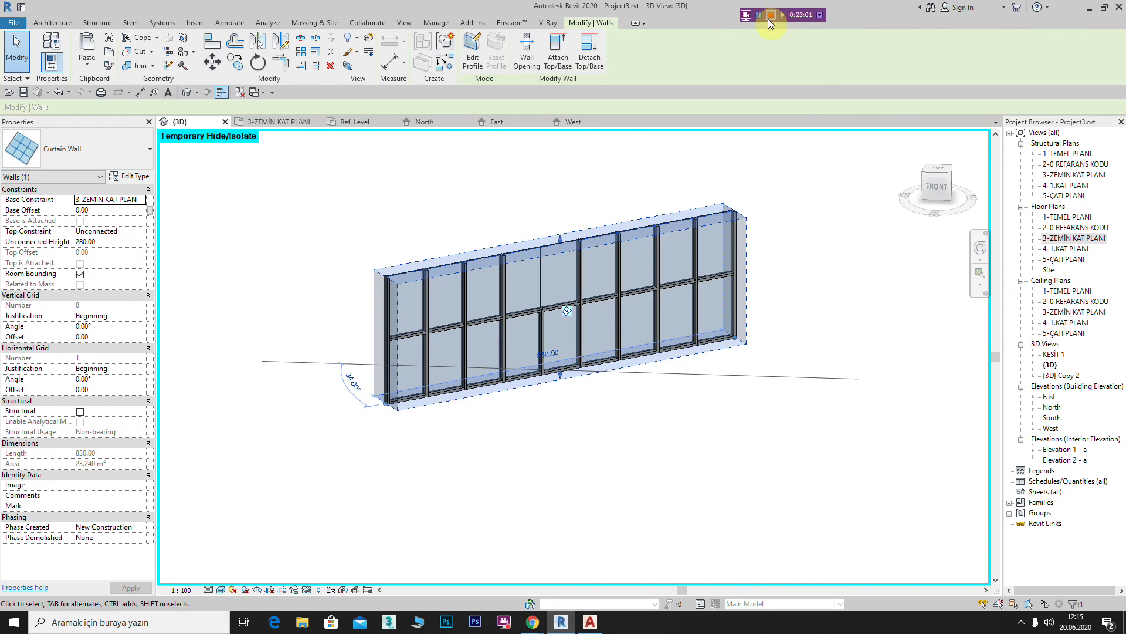